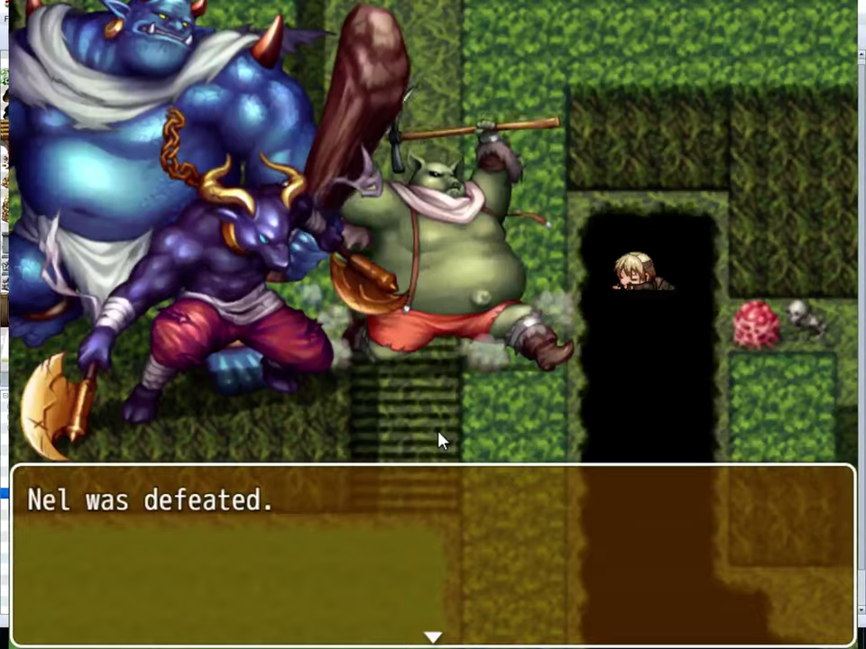
Step: End the playtest and, in event EV005, copy the Devil1 sound effect command to above the Battle Processing command
{"action": "key", "text": "Return"}
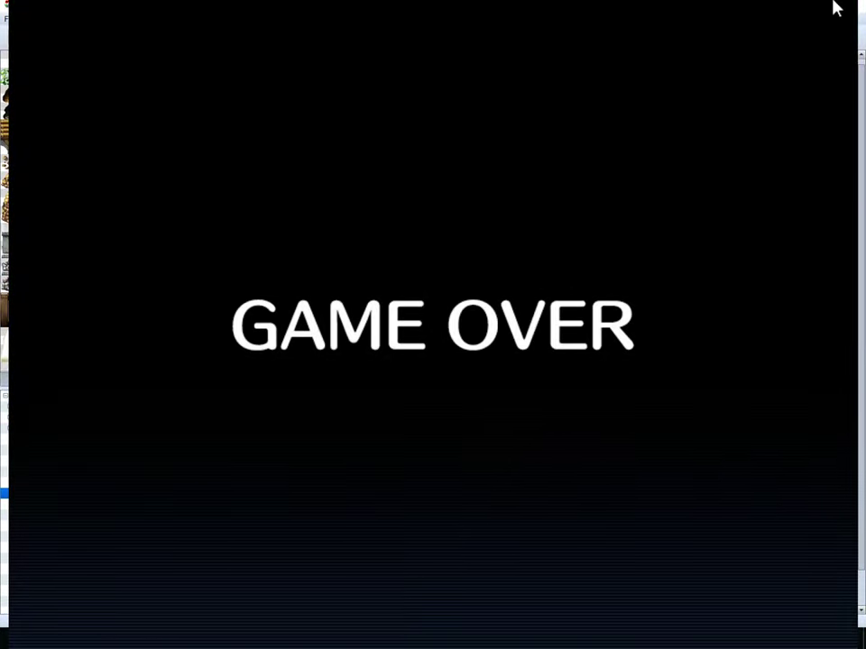
{"action": "left_click", "coordinate": [834, 7]}
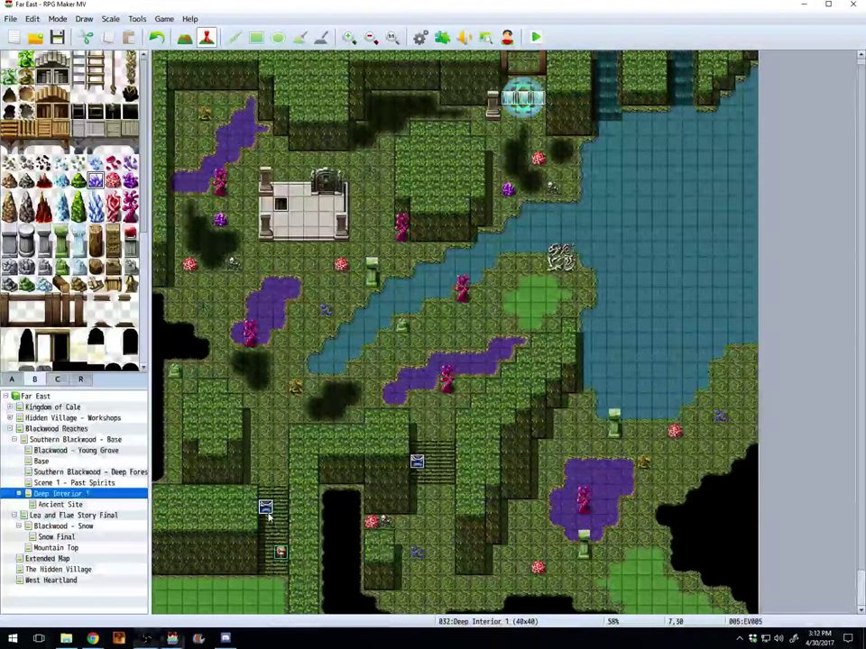
{"action": "right_click", "coordinate": [268, 512]}
{"action": "left_click", "coordinate": [293, 522]}
{"action": "left_click", "coordinate": [402, 268]}
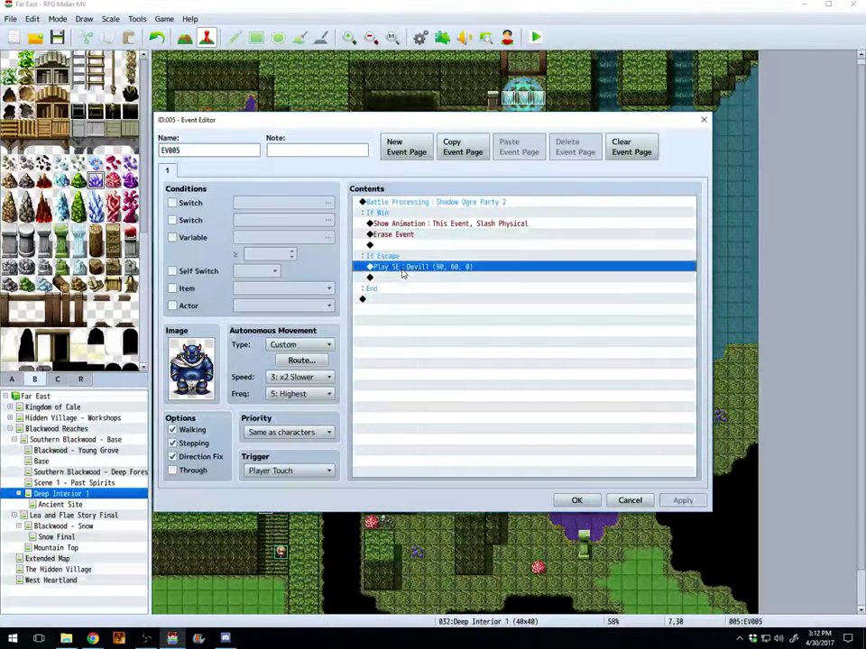
{"action": "key", "text": "ctrl+c"}
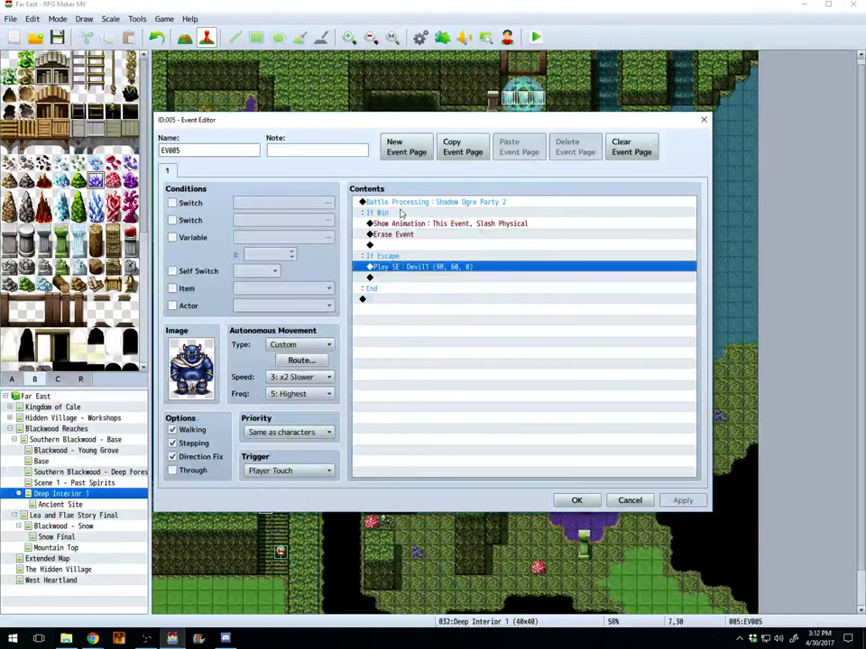
{"action": "left_click", "coordinate": [433, 202]}
{"action": "left_click", "coordinate": [372, 289], "text": "shift"}
{"action": "key", "text": "ctrl+v"}
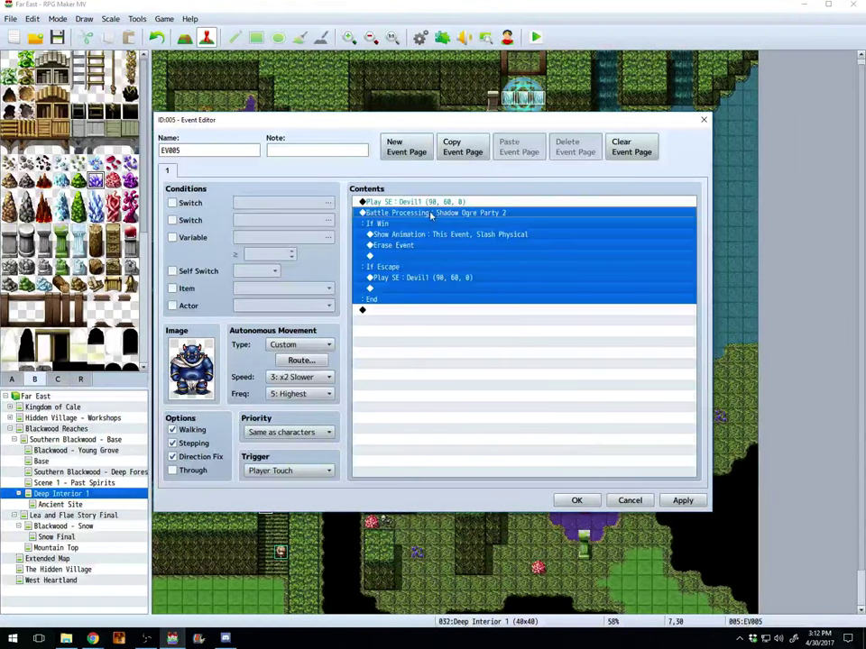
Step: Open the copied sound effect at the start of EV005 and preview Devil1 at 50%, 150% and 90% pitch
{"action": "left_click", "coordinate": [397, 202]}
{"action": "double_click", "coordinate": [458, 393]}
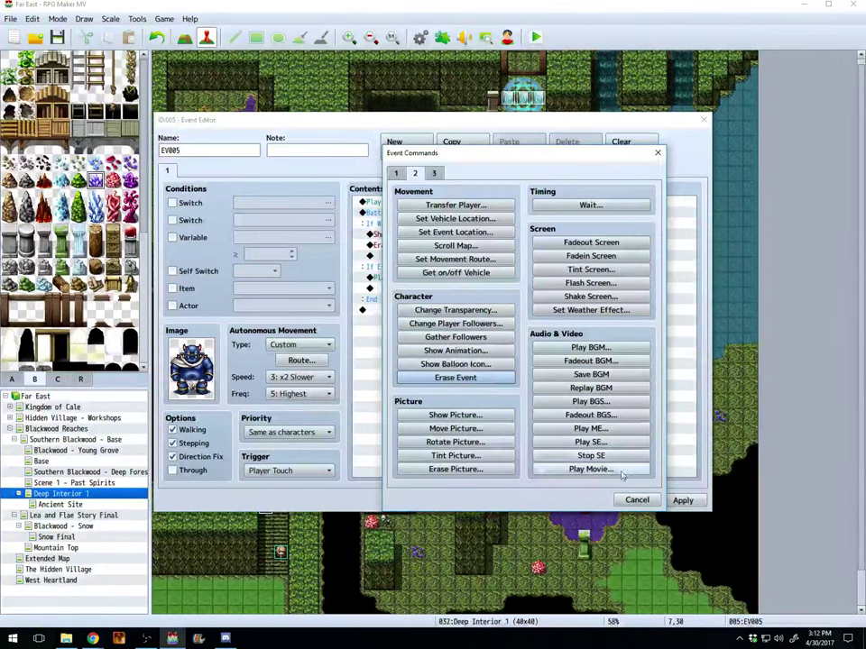
{"action": "key", "text": "Escape"}
{"action": "key", "text": "Return"}
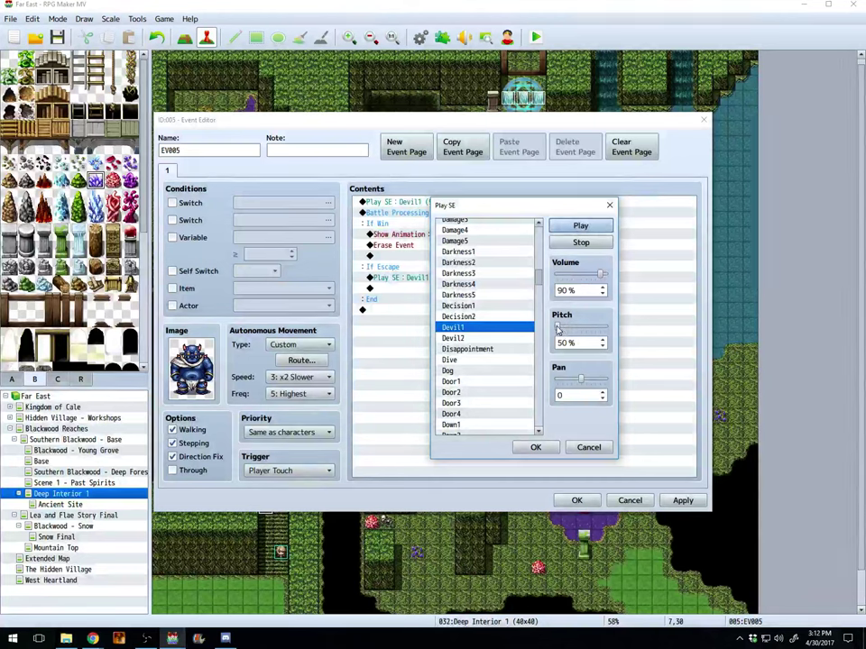
{"action": "left_click_drag", "start_coordinate": [557, 328], "coordinate": [622, 339]}
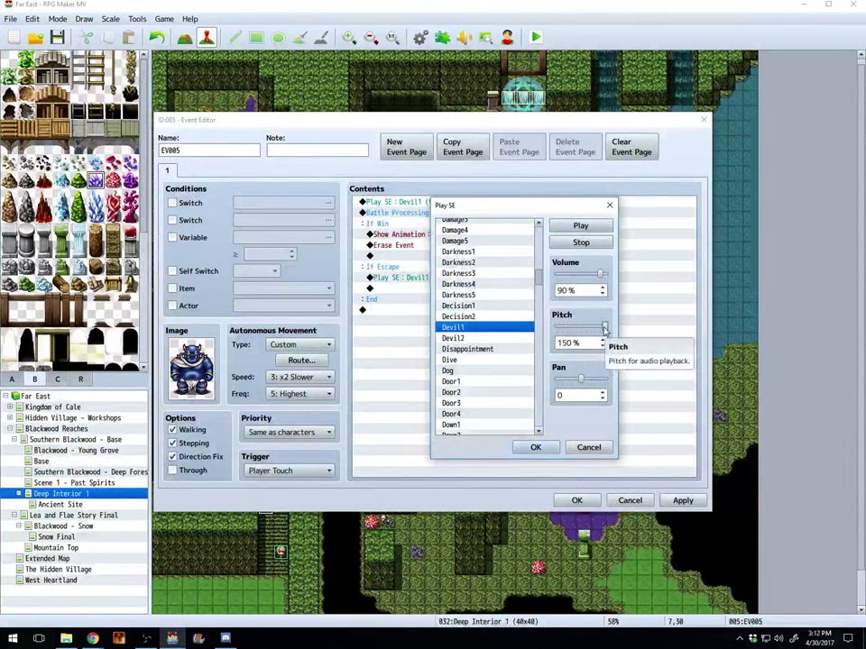
{"action": "left_click_drag", "start_coordinate": [605, 329], "coordinate": [595, 330]}
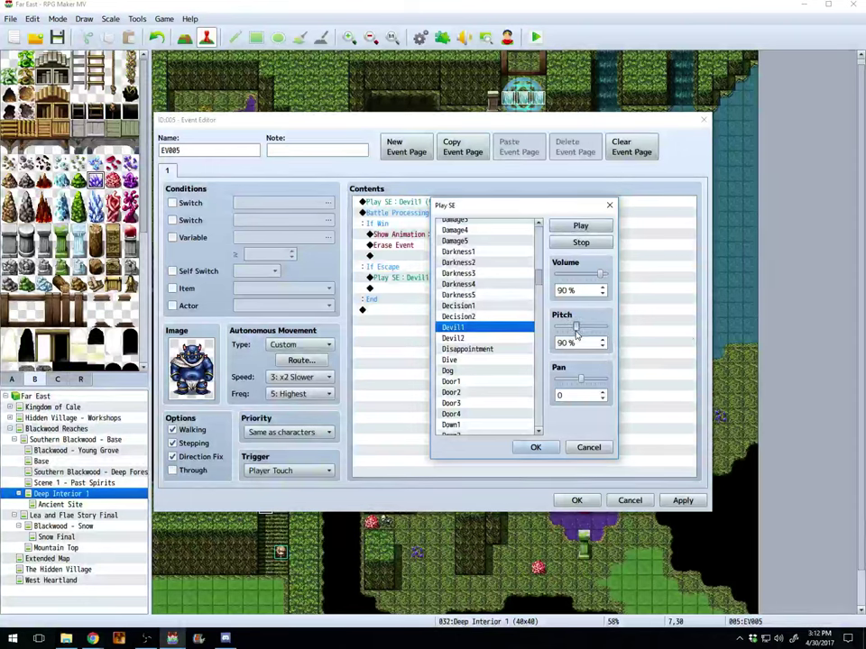
Step: Preview the Devil2 sound at 50% and 150% pitch, and set the pitch to 100%
{"action": "left_click", "coordinate": [515, 340]}
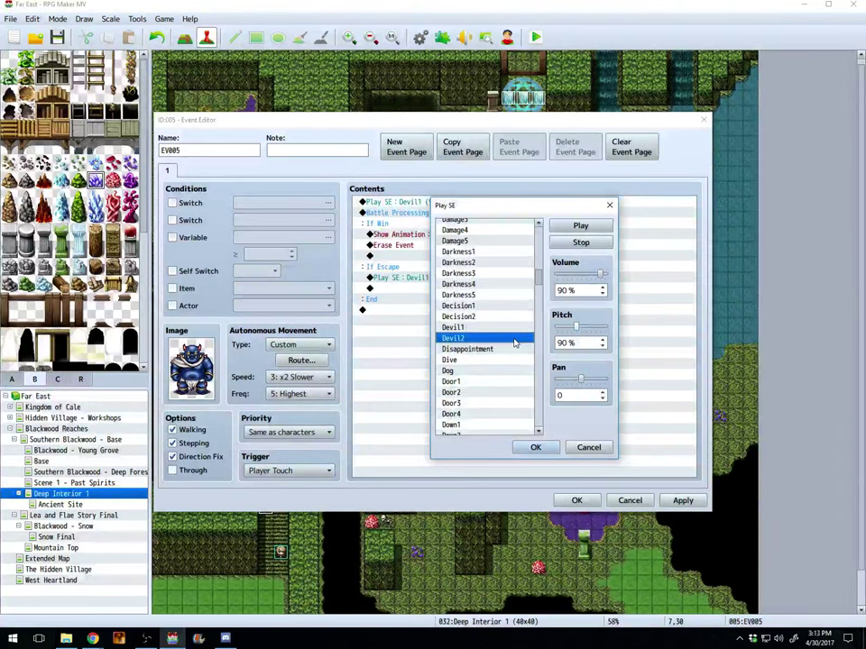
{"action": "left_click_drag", "start_coordinate": [577, 329], "coordinate": [557, 332]}
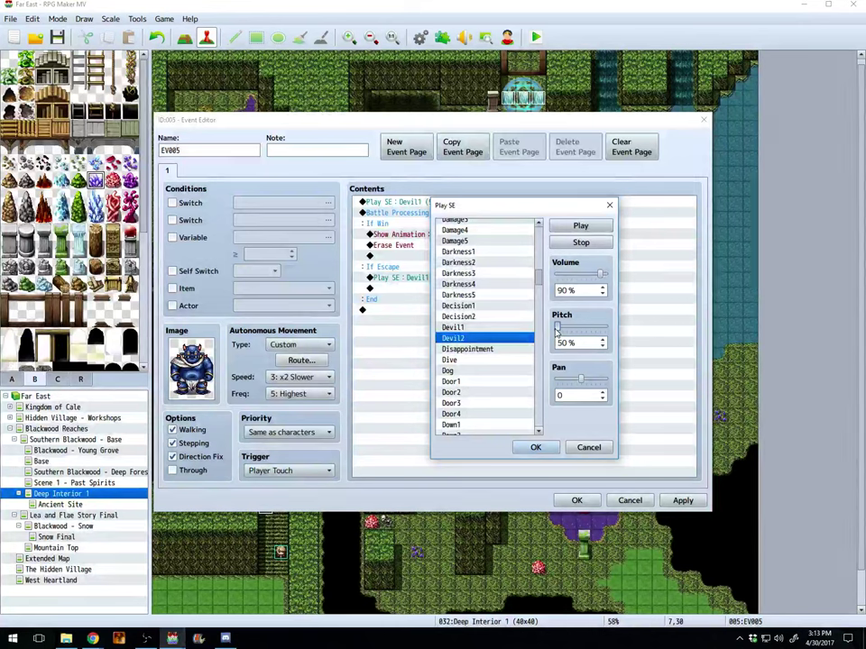
{"action": "left_click_drag", "start_coordinate": [557, 330], "coordinate": [636, 323]}
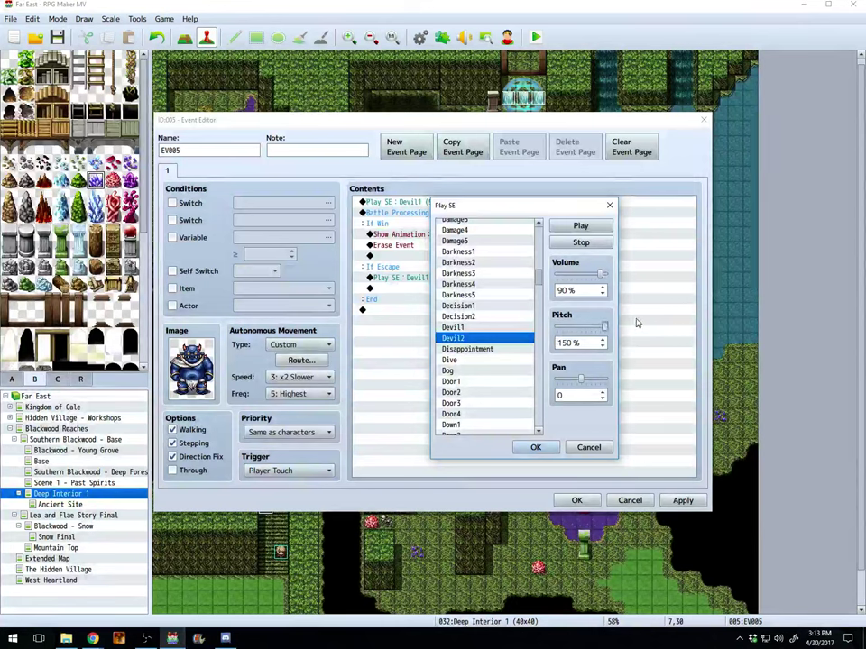
{"action": "left_click", "coordinate": [581, 242]}
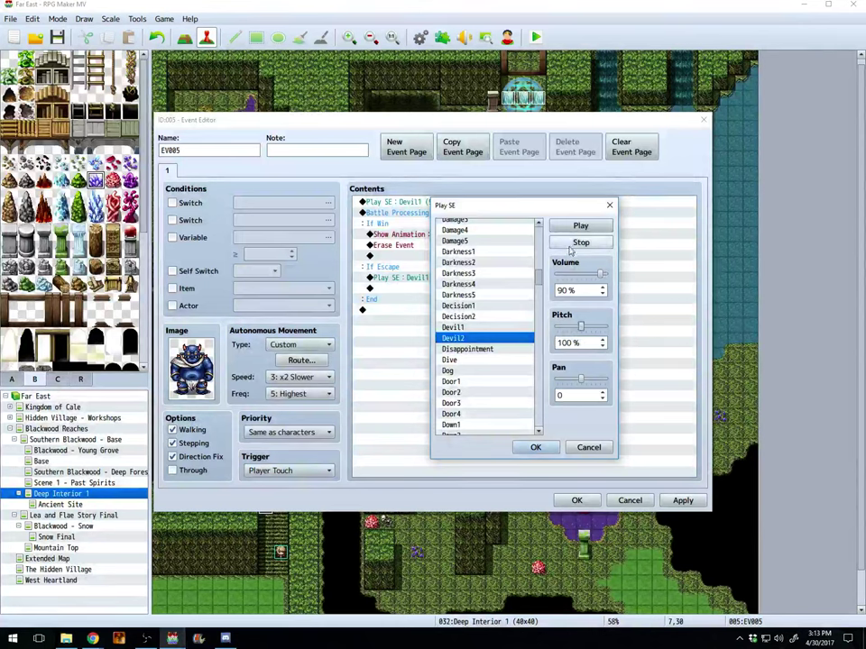
Step: Try out the Door1, Earth1, Earth2 and Earth4 sounds as alternatives for the encounter sound effect
{"action": "left_click", "coordinate": [463, 381]}
{"action": "scroll", "coordinate": [465, 383], "scroll_direction": "down", "scroll_amount": 2}
{"action": "scroll", "coordinate": [467, 388], "scroll_direction": "down", "scroll_amount": 1}
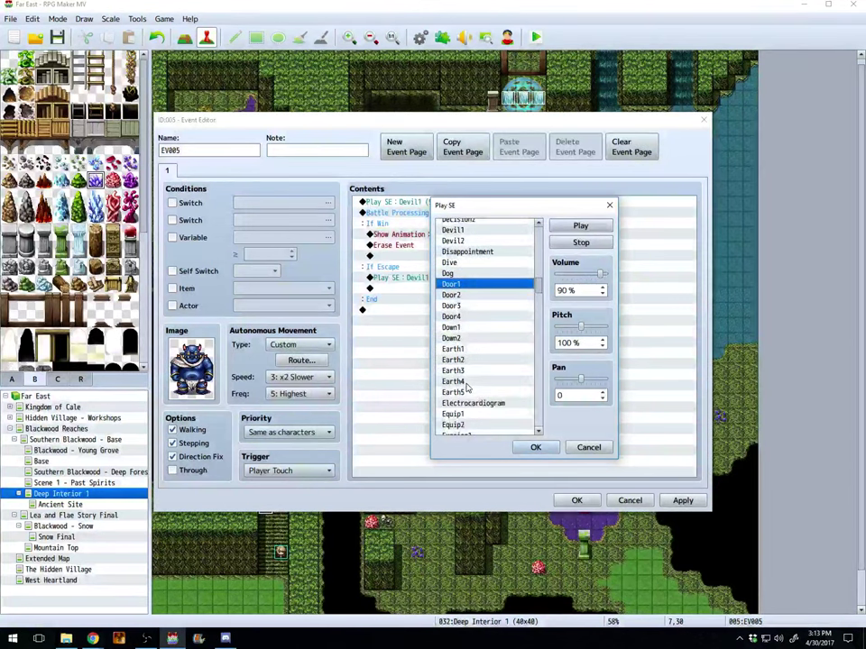
{"action": "left_click", "coordinate": [464, 350]}
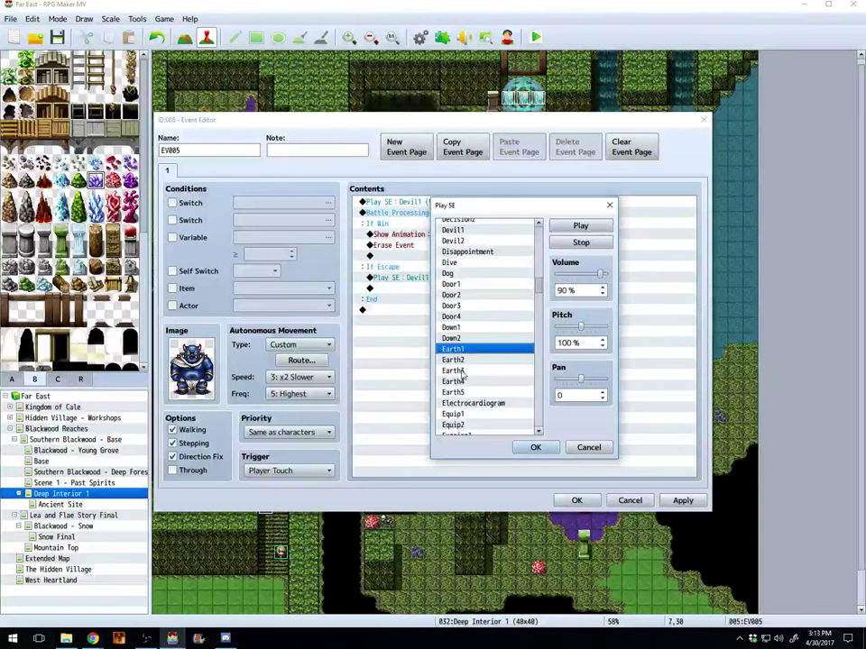
{"action": "left_click", "coordinate": [465, 360]}
{"action": "left_click", "coordinate": [460, 382]}
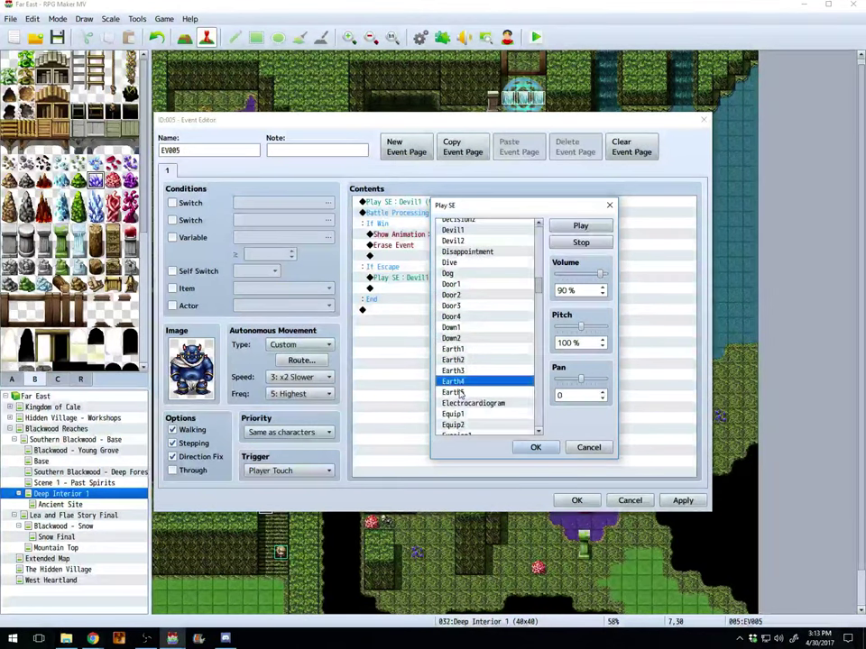
Step: Choose Growl as the sound effect before the battle and save the changes to EV005
{"action": "scroll", "coordinate": [505, 420], "scroll_direction": "down", "scroll_amount": 8}
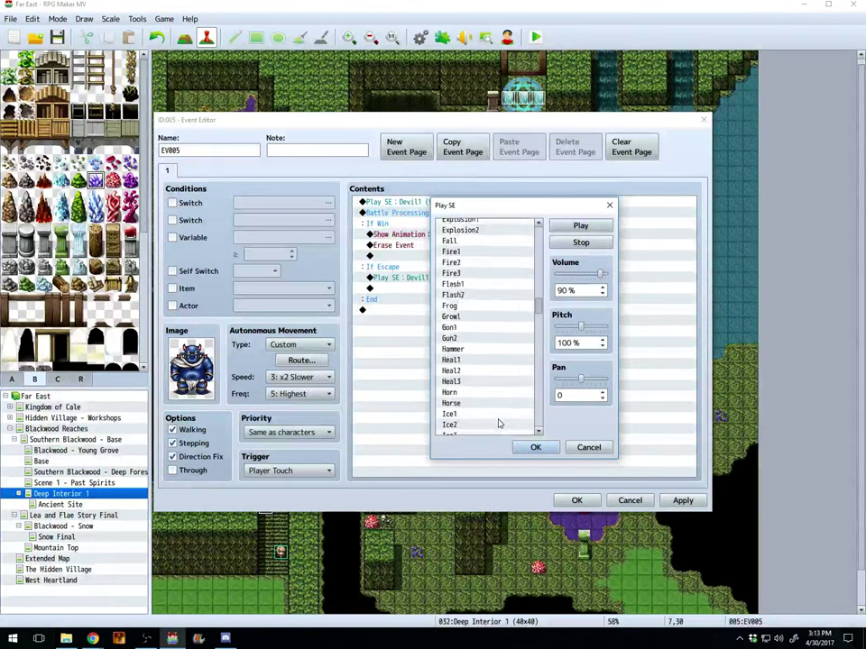
{"action": "left_click", "coordinate": [451, 318]}
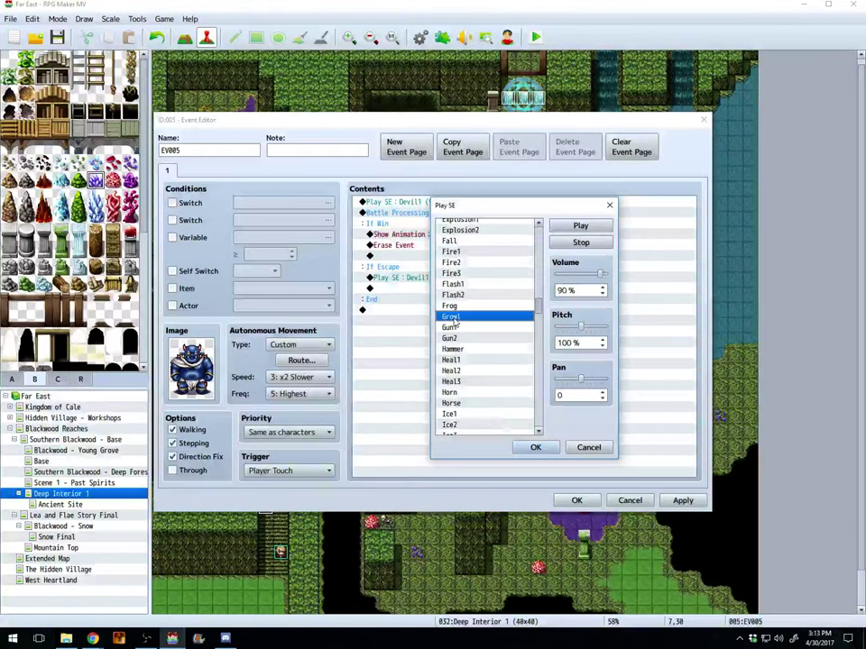
{"action": "left_click", "coordinate": [535, 449]}
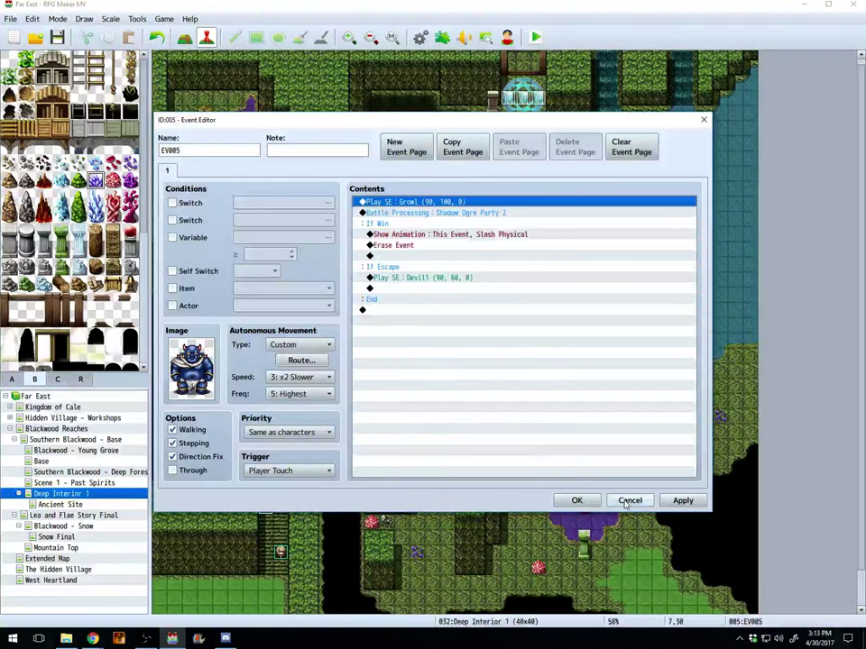
{"action": "left_click", "coordinate": [577, 501]}
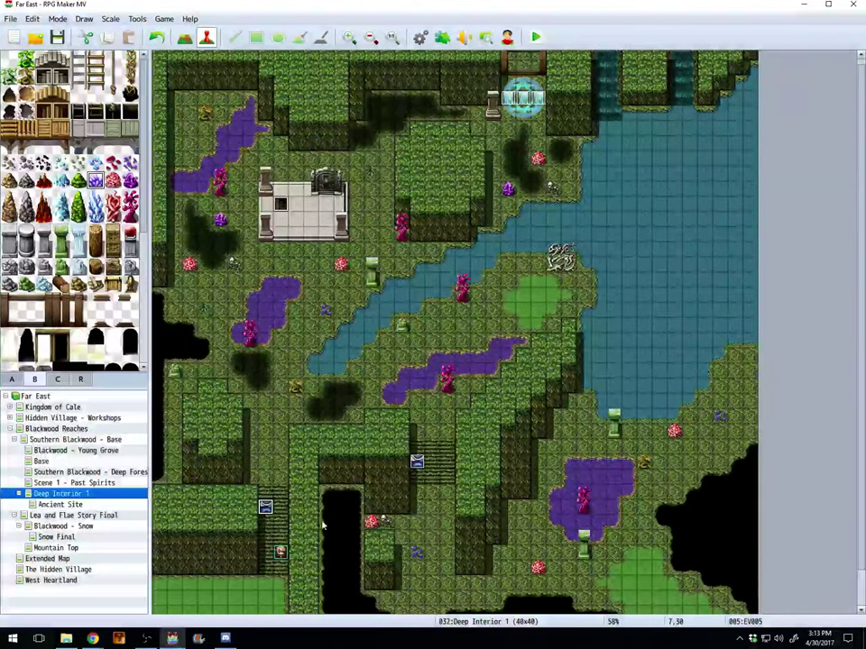
Step: Copy the Growl sound effect command from EV005 to the start of ogre event EV006 and save it
{"action": "right_click", "coordinate": [267, 508]}
{"action": "left_click", "coordinate": [287, 511]}
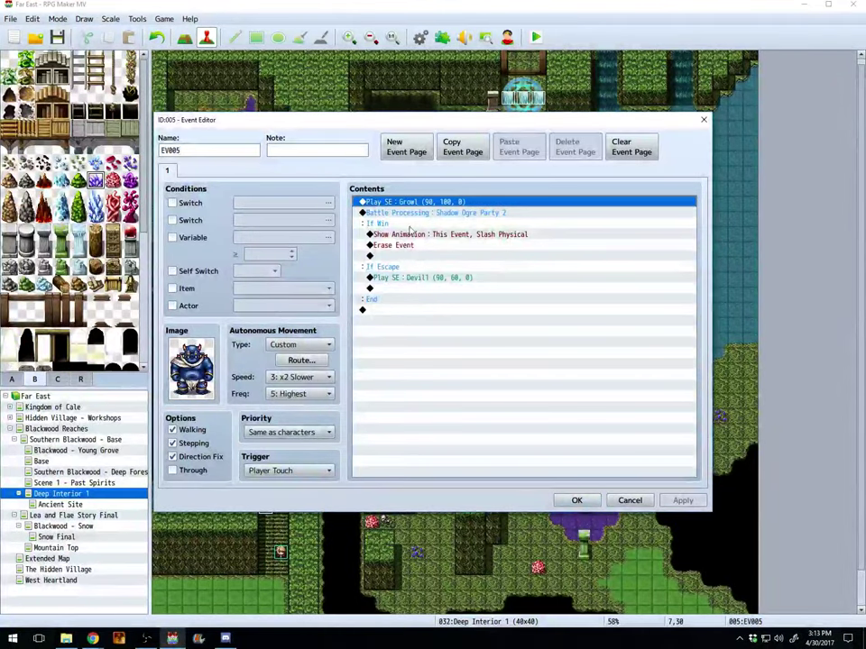
{"action": "left_click", "coordinate": [577, 501]}
{"action": "double_click", "coordinate": [417, 461]}
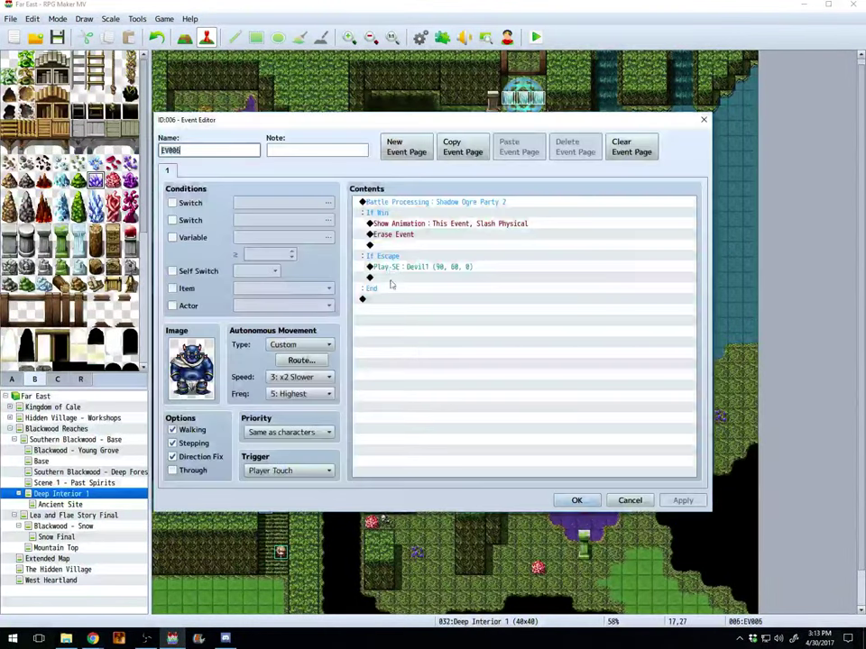
{"action": "left_click", "coordinate": [433, 202]}
{"action": "key", "text": "ctrl+v"}
{"action": "left_click", "coordinate": [577, 501]}
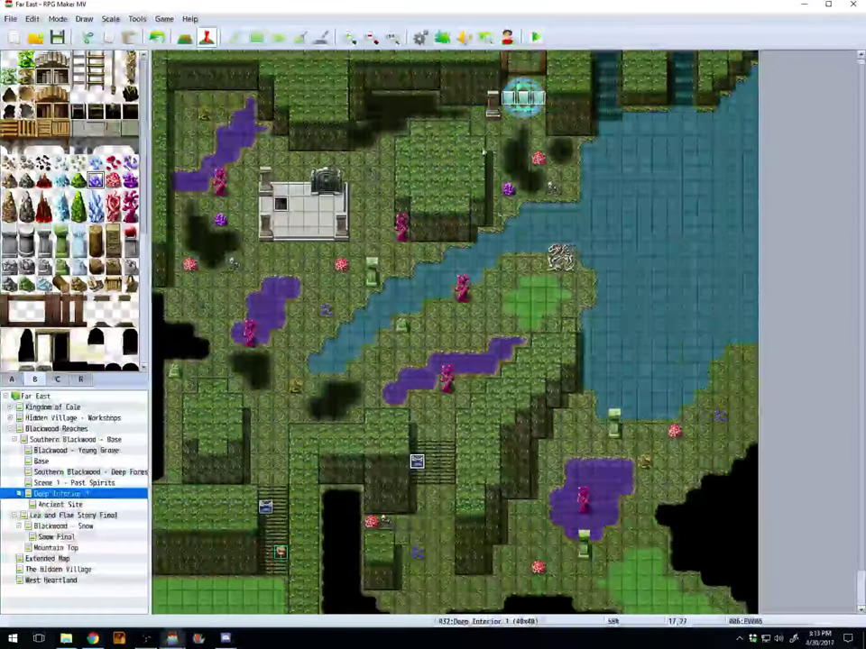
Step: Playtest a new game and walk the character into the ogre on the stairs to trigger the battle
{"action": "left_click", "coordinate": [536, 38]}
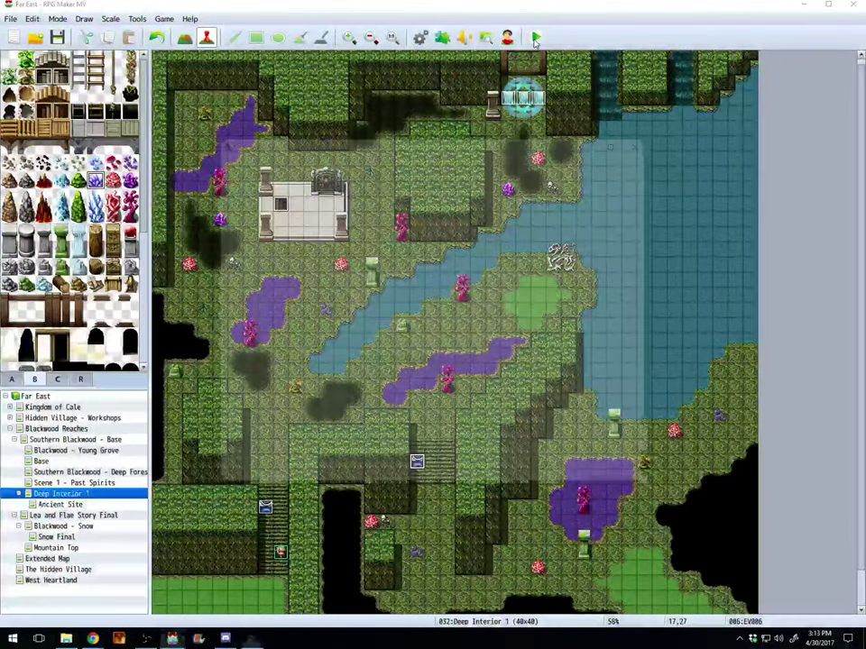
{"action": "key", "text": "Up"}
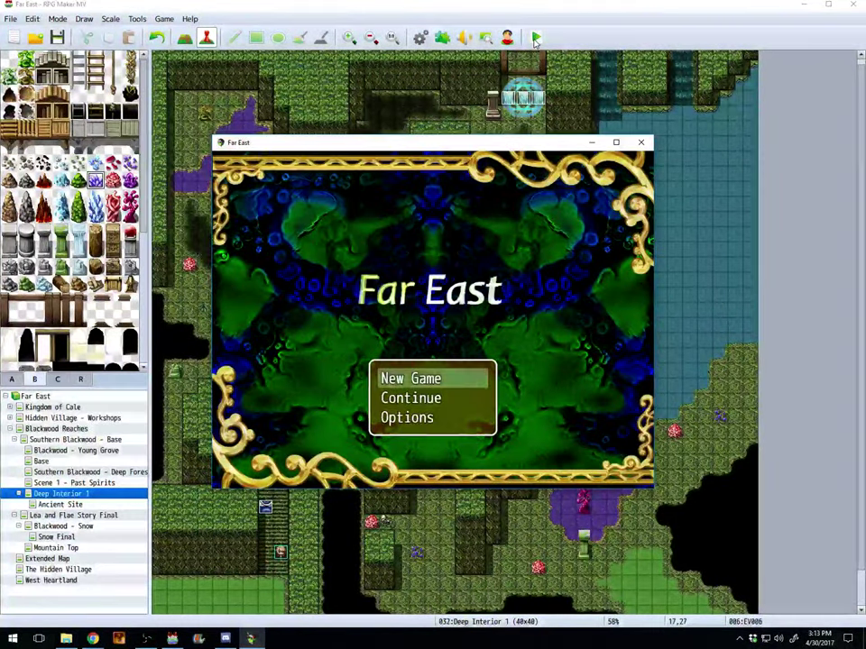
{"action": "key", "text": "Return"}
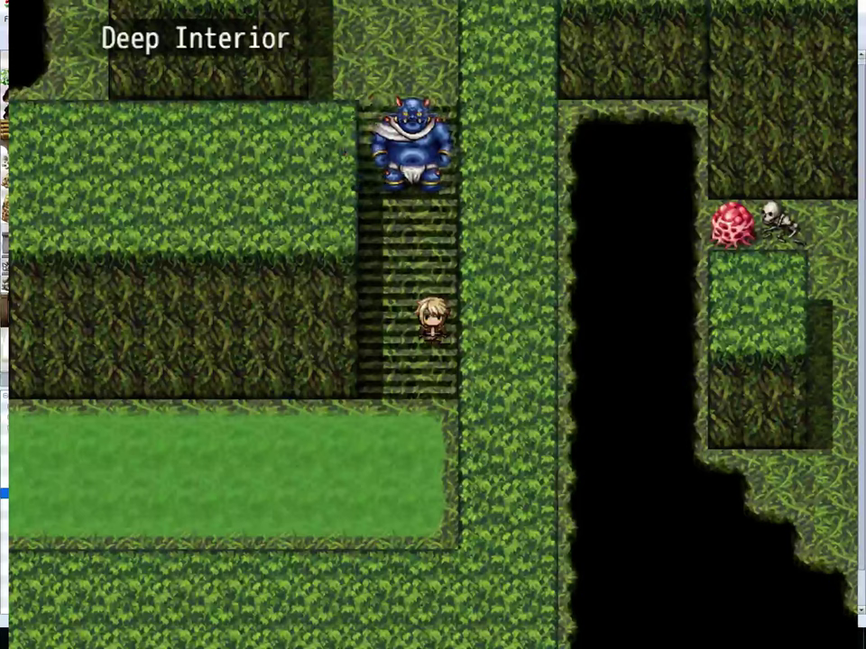
{"action": "key", "text": "Up"}
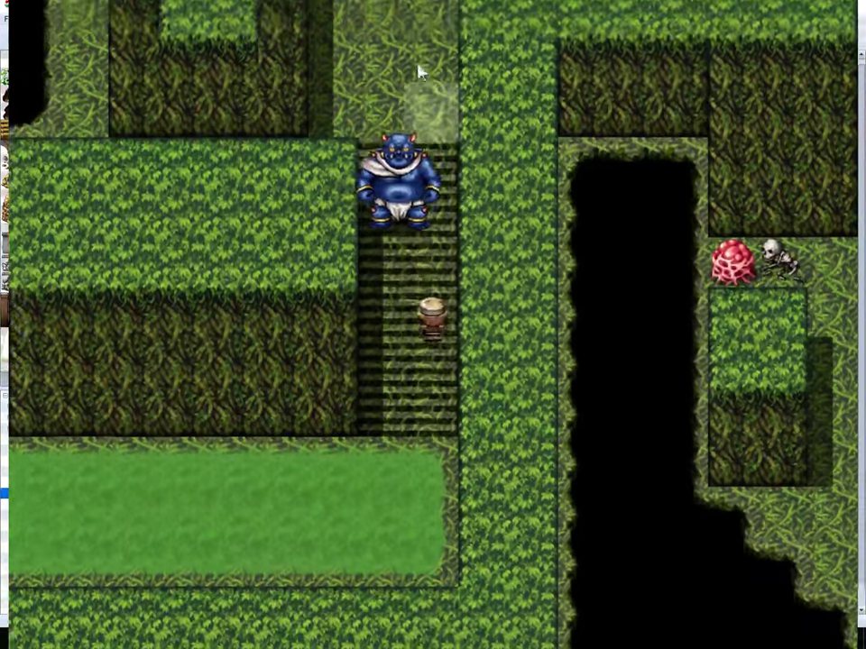
{"action": "key", "text": "Down"}
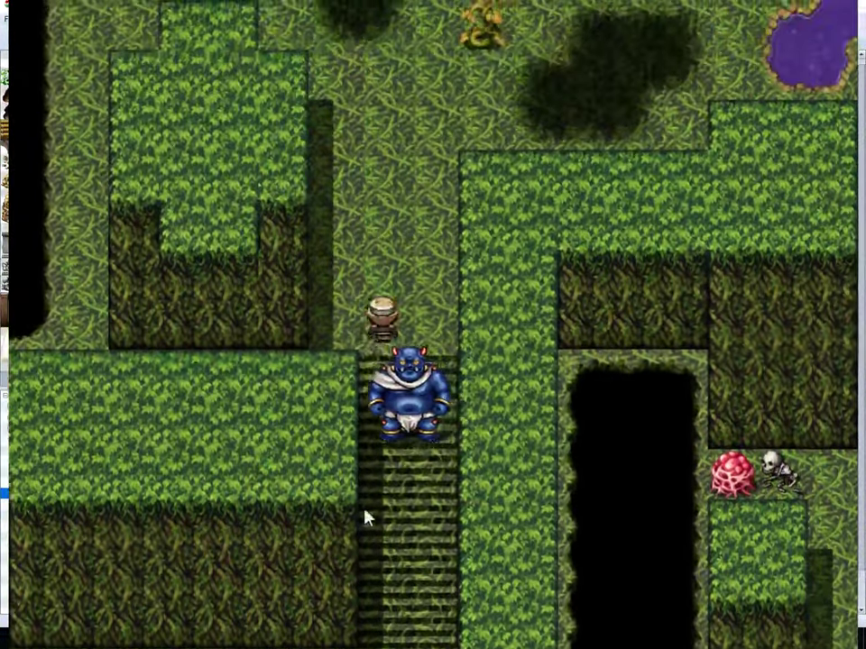
{"action": "left_click", "coordinate": [366, 516]}
{"action": "left_click", "coordinate": [347, 83]}
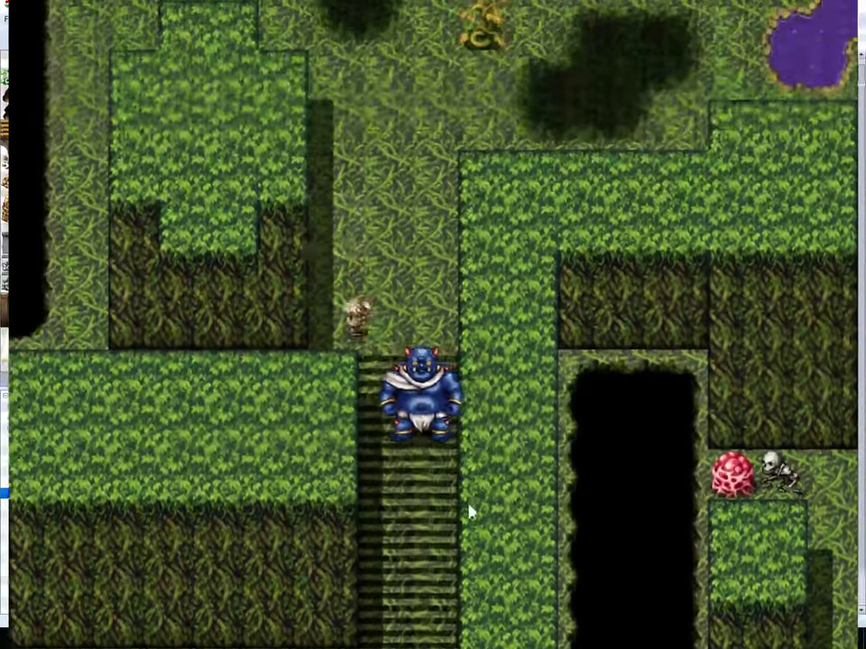
{"action": "left_click", "coordinate": [441, 526]}
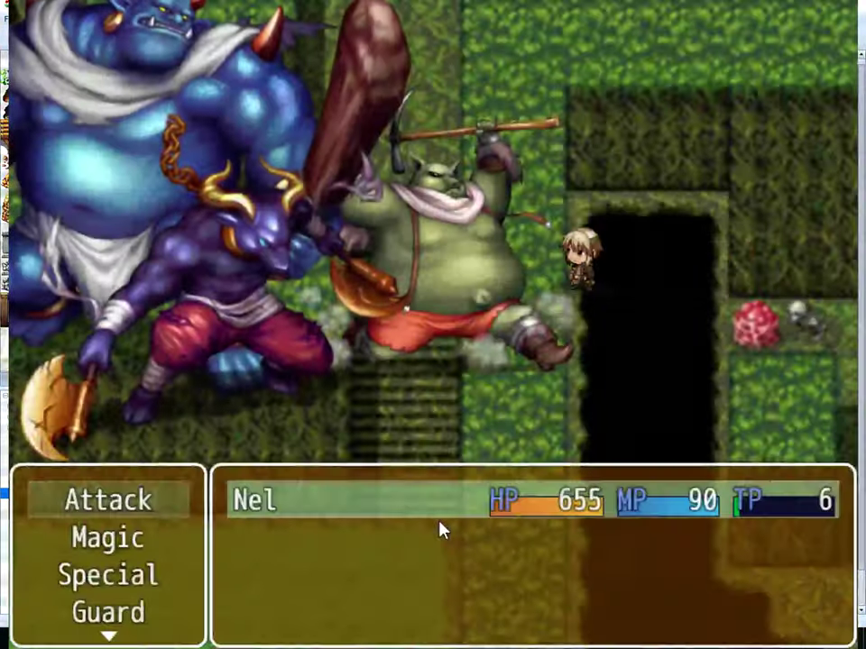
Step: Look through the battle command list down to Item and escape from the battle
{"action": "key", "text": "Down"}
{"action": "key", "text": "Down"}
{"action": "key", "text": "Down"}
{"action": "key", "text": "Down"}
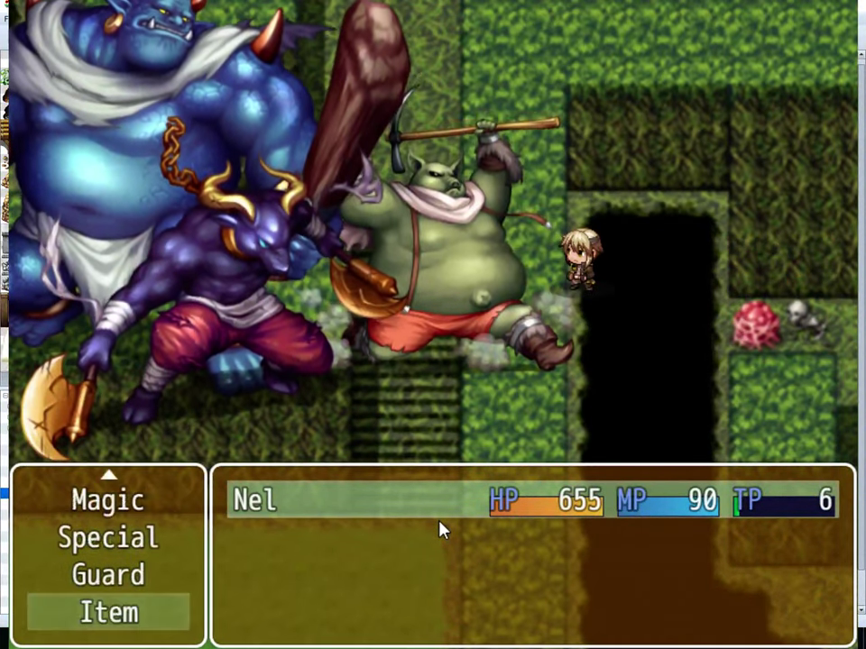
{"action": "key", "text": "Up"}
{"action": "key", "text": "Up"}
{"action": "key", "text": "Up"}
{"action": "key", "text": "Escape"}
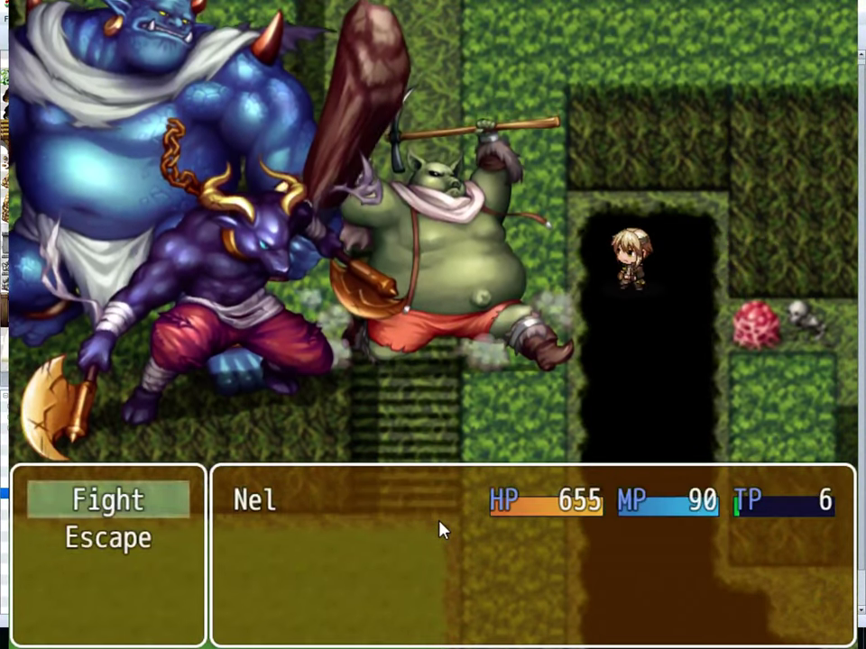
{"action": "key", "text": "Down"}
{"action": "key", "text": "Return"}
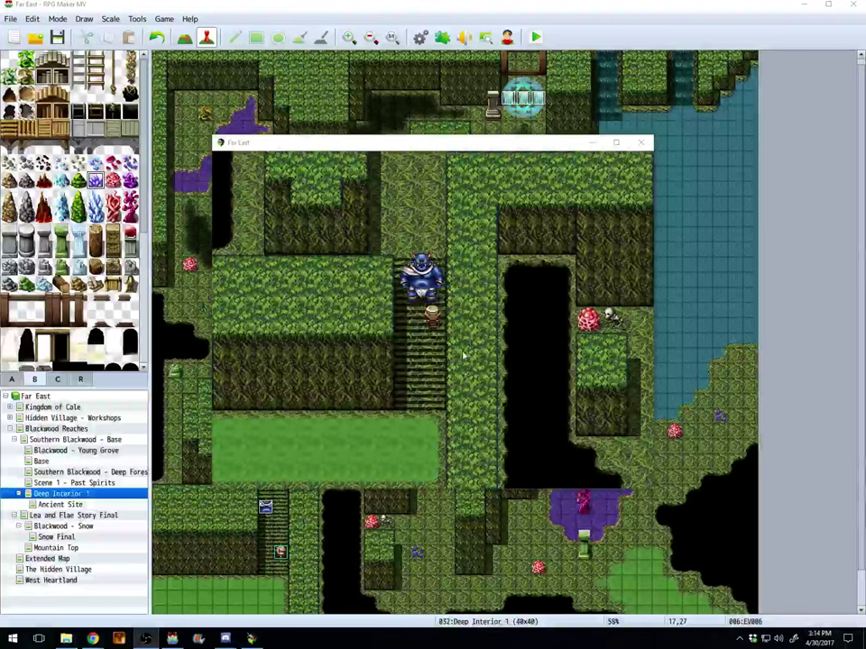
Step: Close the playtest and open the Blackwood Reaches map
{"action": "left_click", "coordinate": [642, 142]}
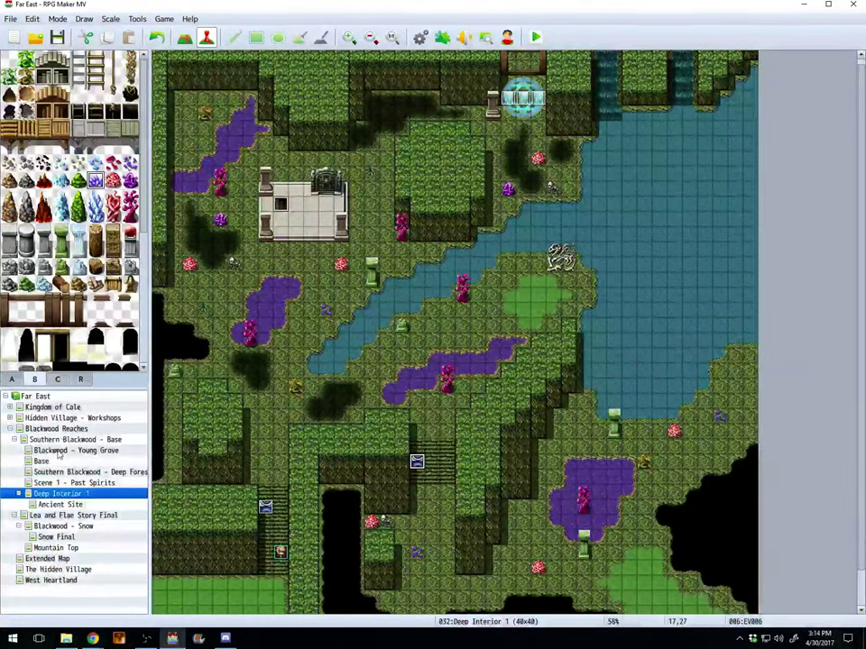
{"action": "left_click", "coordinate": [33, 430]}
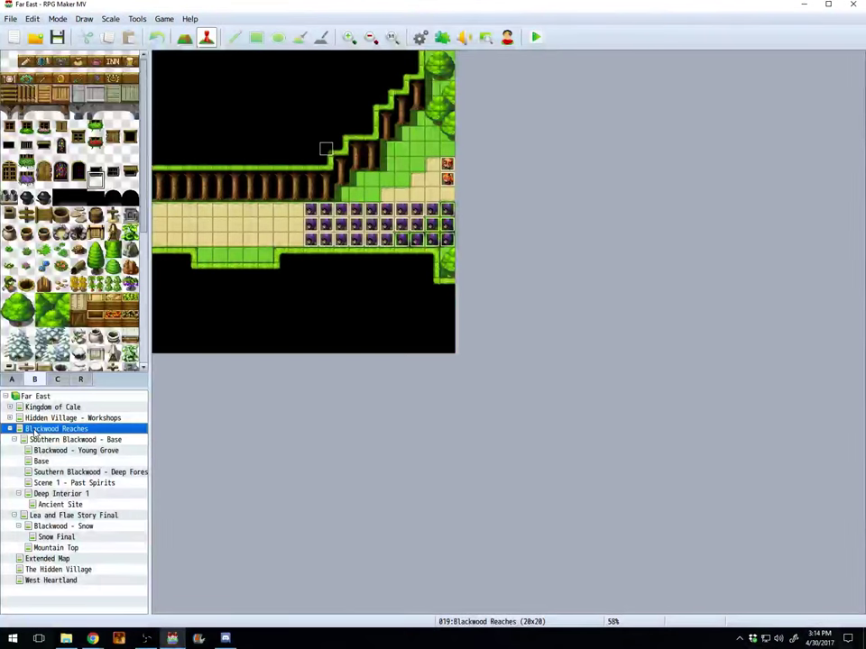
Step: Copy the skull-marked event EV010 from The Blackwood 2 map under Hidden Village - Workshops
{"action": "left_click", "coordinate": [10, 429]}
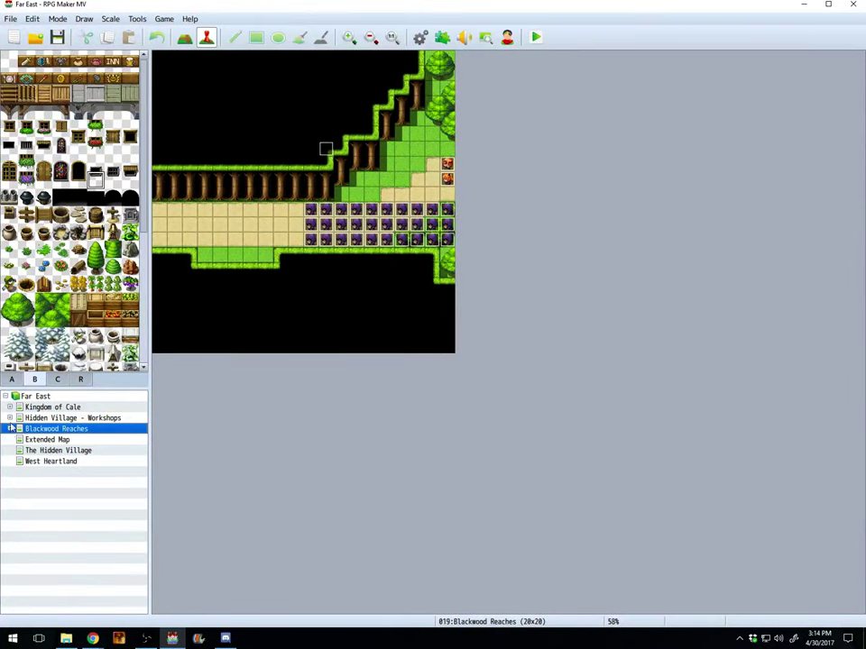
{"action": "left_click", "coordinate": [11, 419]}
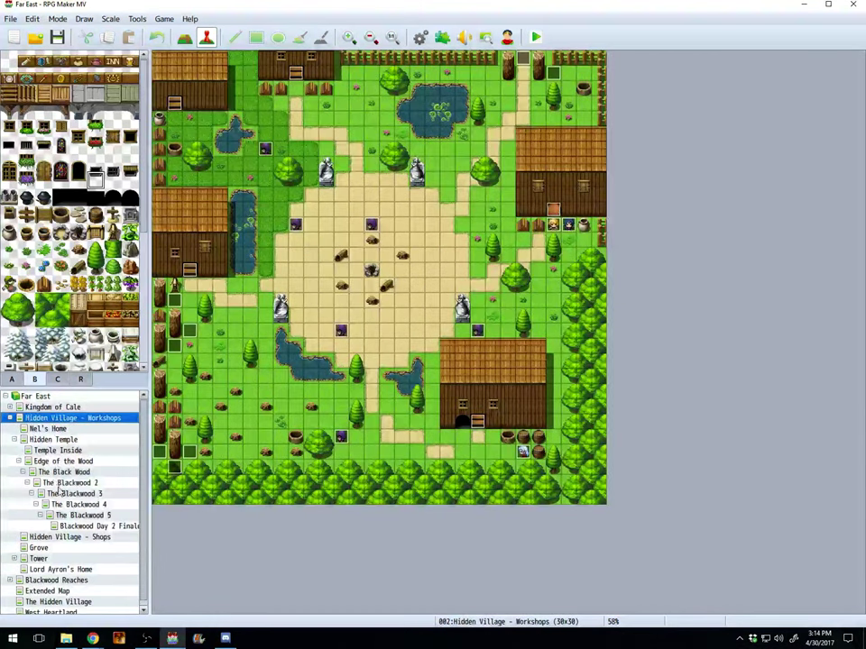
{"action": "left_click", "coordinate": [58, 486]}
{"action": "right_click", "coordinate": [303, 344]}
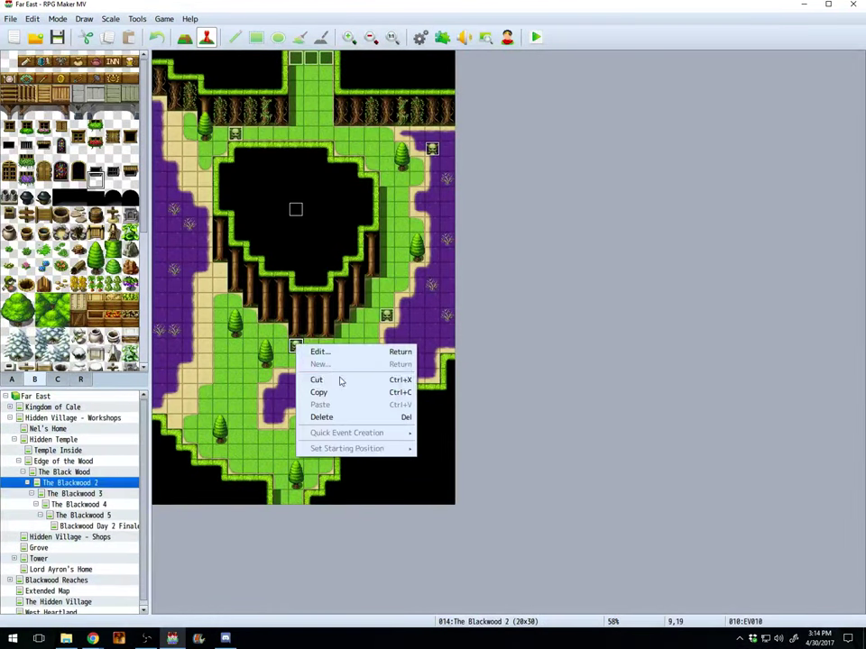
{"action": "left_click", "coordinate": [187, 460]}
Step: Return to the Deep Interior 1 map and paste the copied event at tile 23,18, below the lake
{"action": "left_click", "coordinate": [29, 483]}
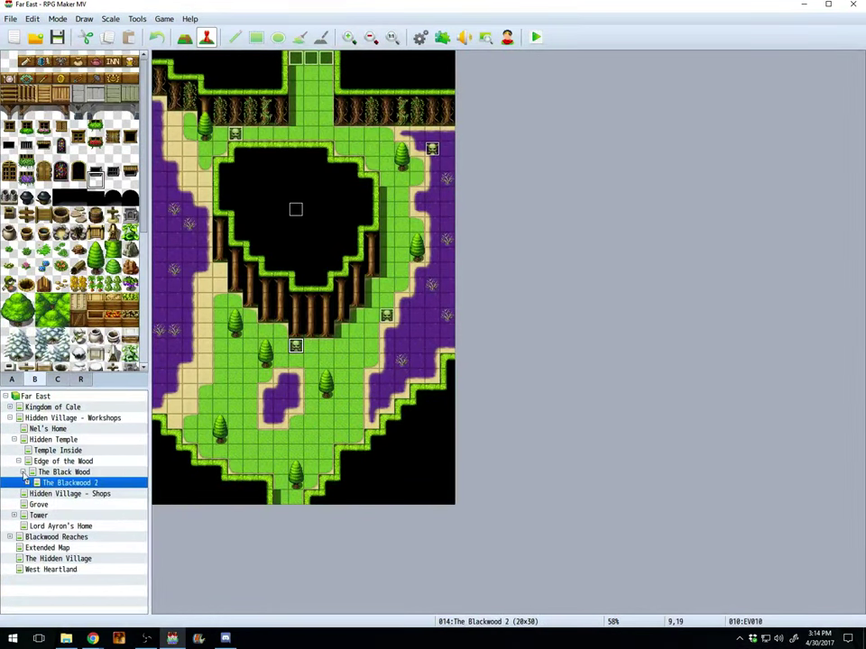
{"action": "left_click", "coordinate": [10, 417]}
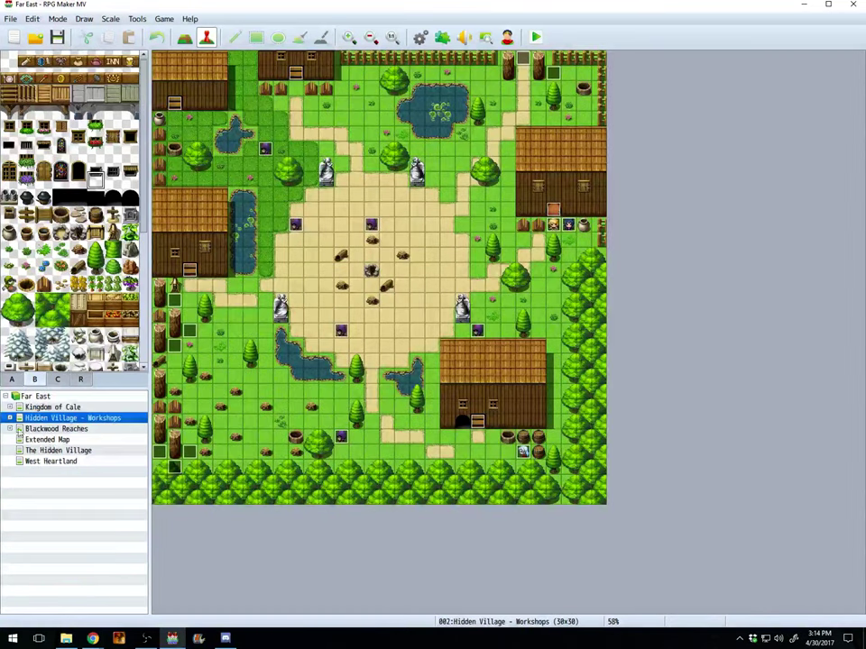
{"action": "left_click", "coordinate": [15, 431]}
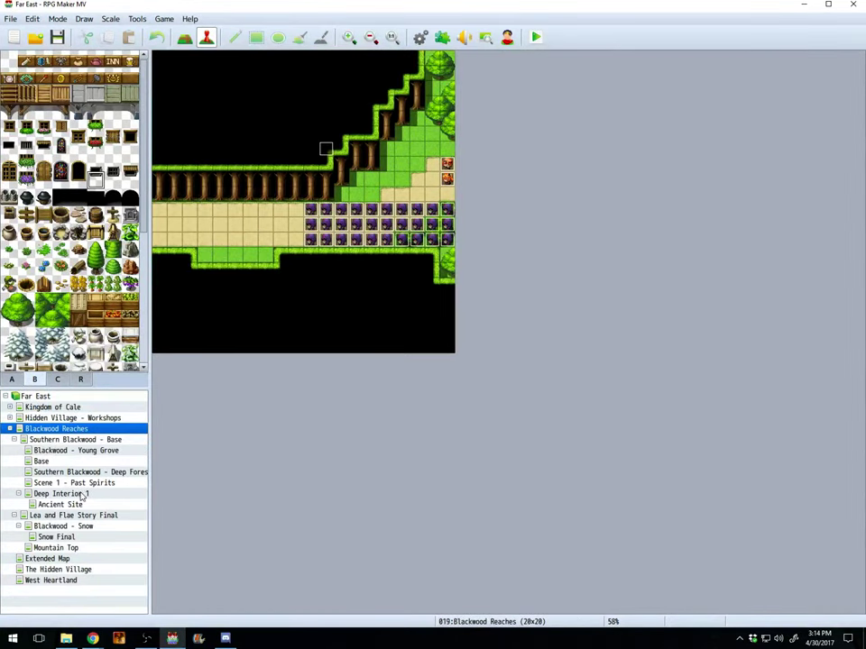
{"action": "left_click", "coordinate": [79, 505]}
{"action": "left_click", "coordinate": [79, 494]}
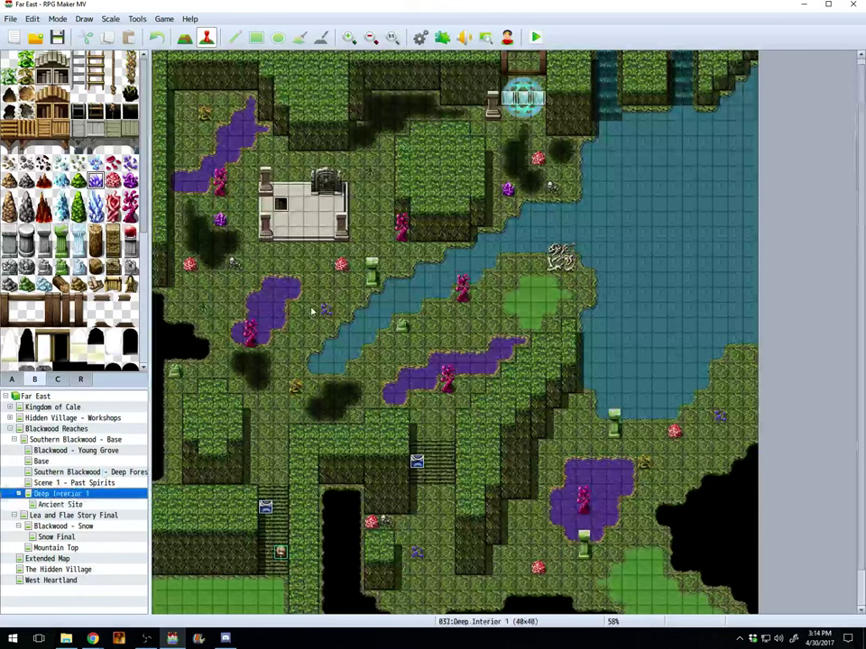
{"action": "left_click", "coordinate": [506, 325]}
{"action": "right_click", "coordinate": [506, 324]}
{"action": "left_click", "coordinate": [544, 384]}
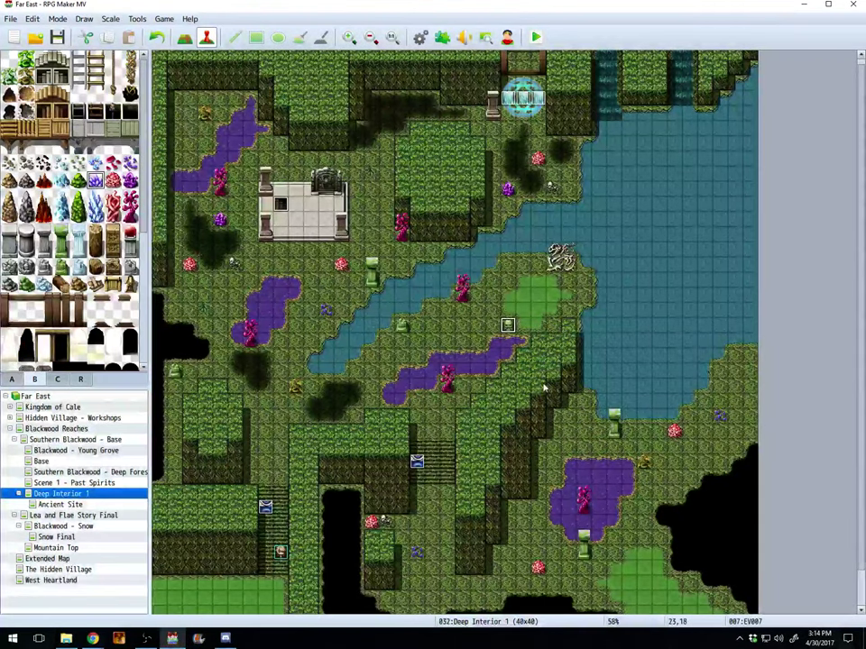
Step: Paste four more copies of the event on Deep Interior 1 at tiles 13,7, 36,26, 19,36 and 3,16
{"action": "right_click", "coordinate": [356, 159]}
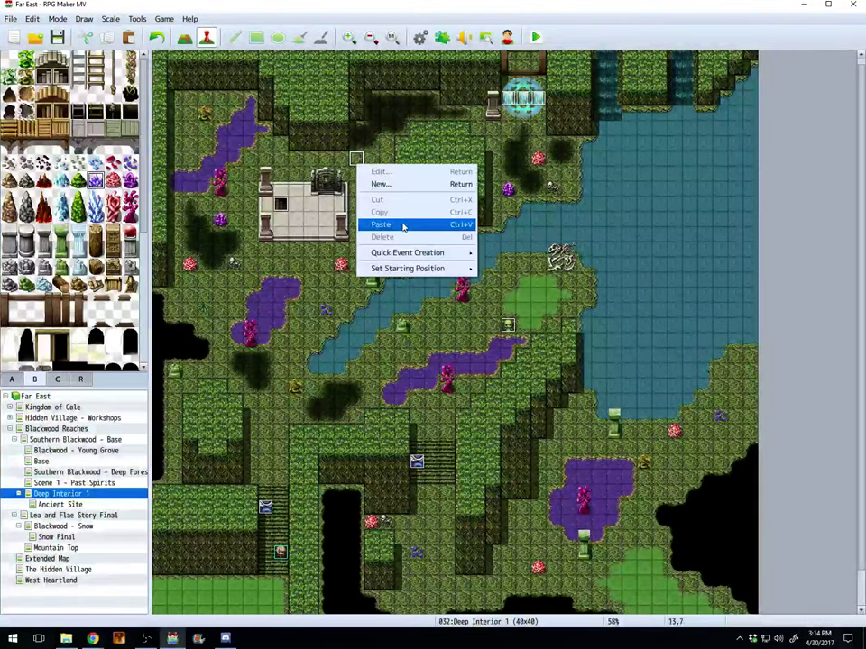
{"action": "left_click", "coordinate": [402, 224]}
{"action": "right_click", "coordinate": [703, 446]}
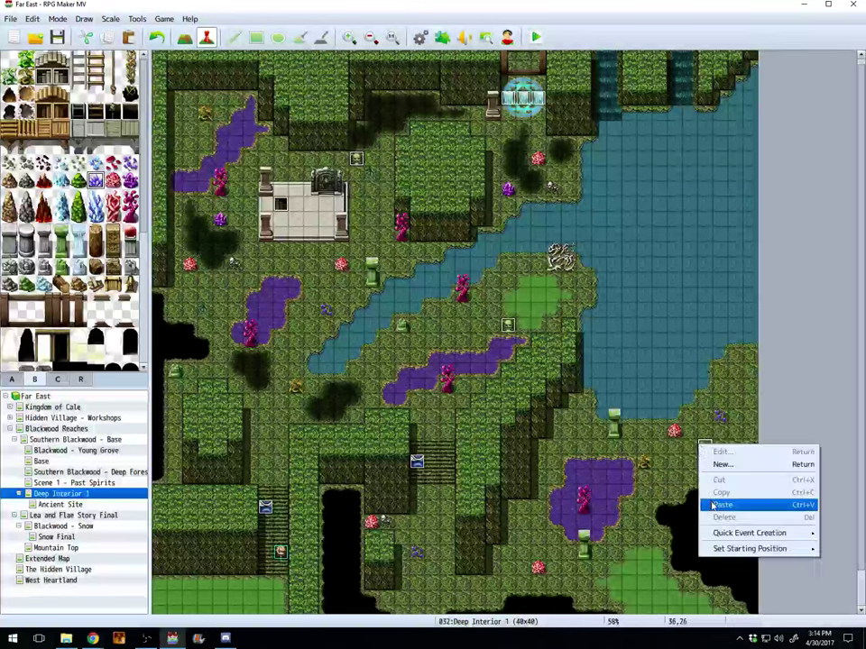
{"action": "left_click", "coordinate": [714, 506]}
{"action": "right_click", "coordinate": [448, 598]}
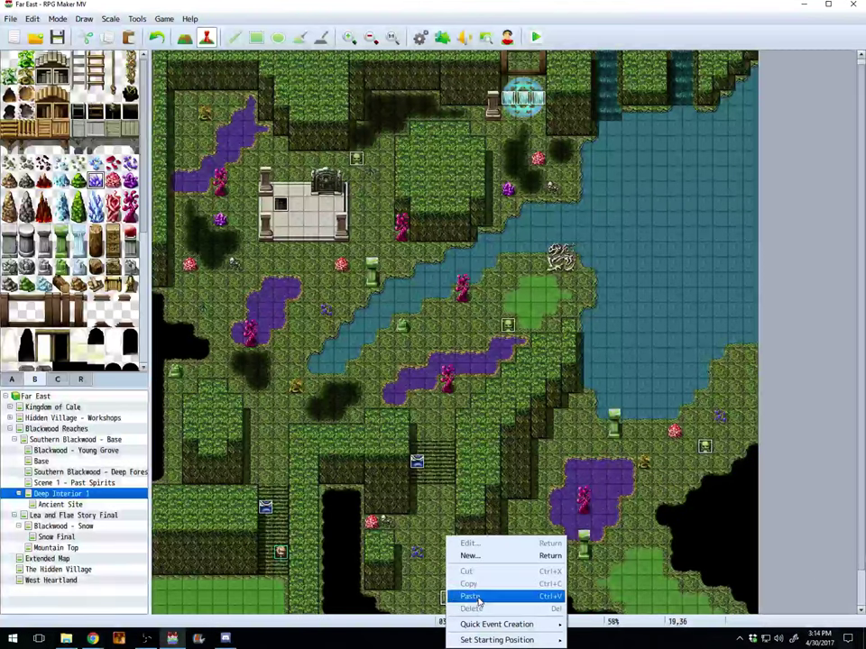
{"action": "left_click", "coordinate": [484, 594]}
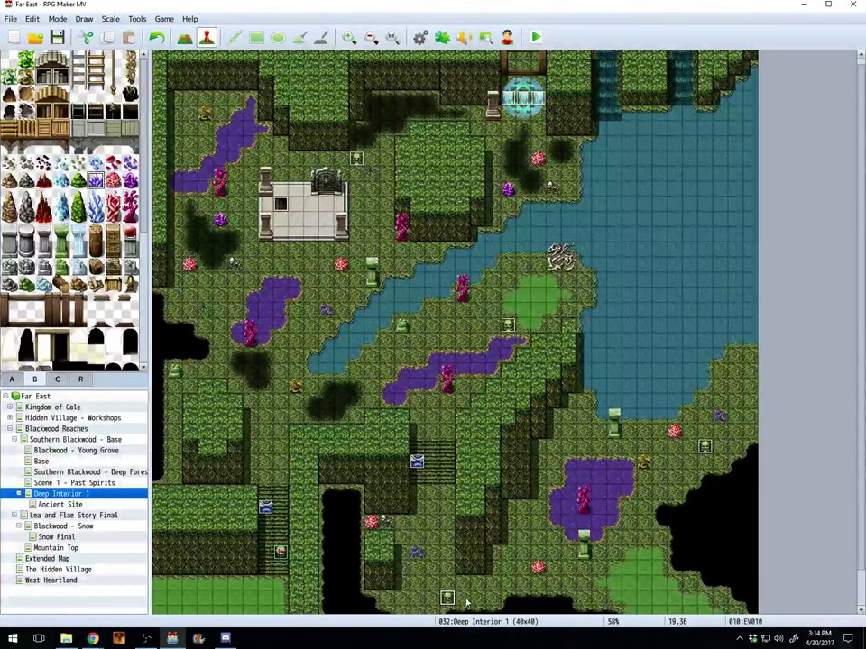
{"action": "right_click", "coordinate": [206, 292]}
{"action": "left_click", "coordinate": [240, 358]}
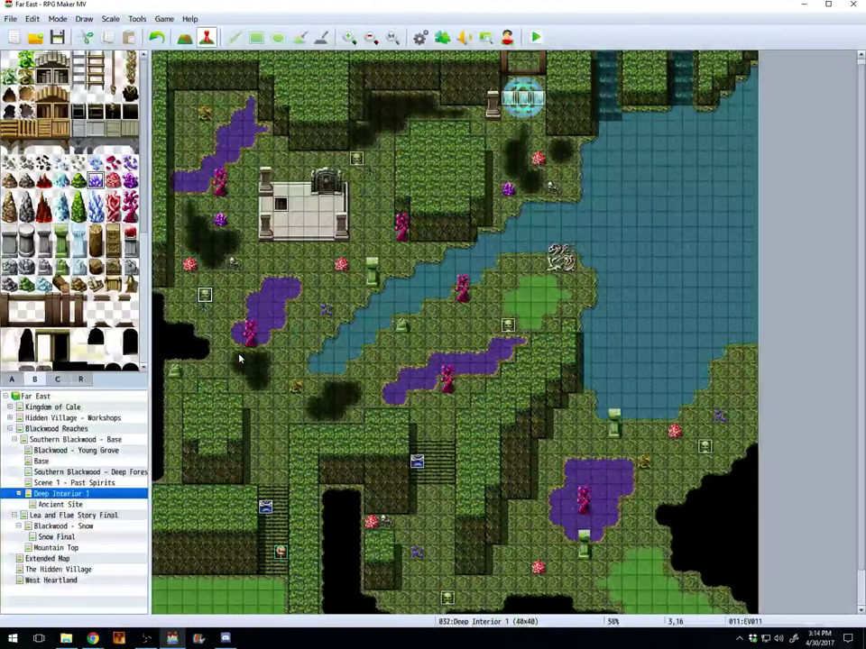
Step: Paste three copies of the event on the Ancient Site map at tiles 6,9, 16,10 and 16,16
{"action": "left_click", "coordinate": [83, 506]}
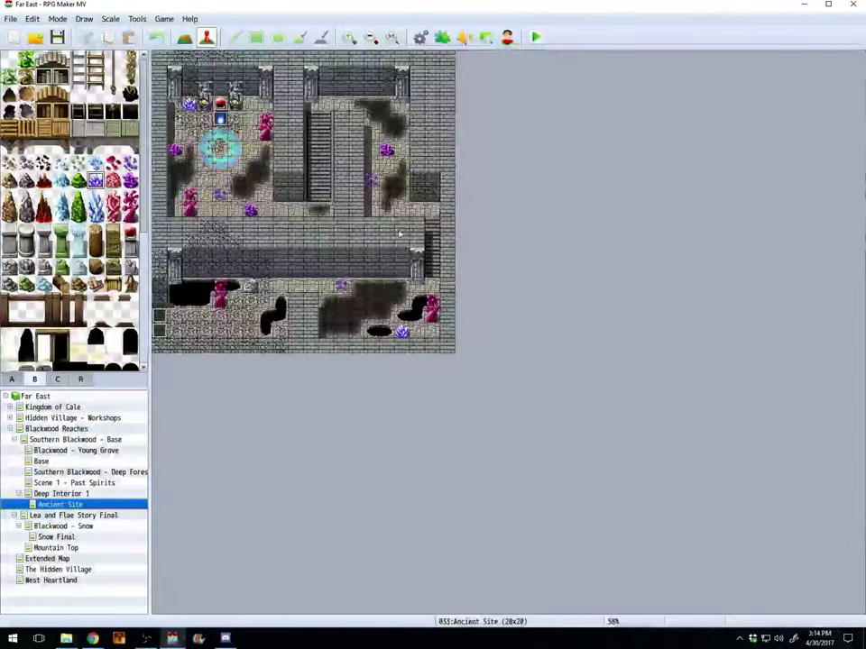
{"action": "right_click", "coordinate": [250, 192]}
{"action": "left_click", "coordinate": [299, 245]}
{"action": "right_click", "coordinate": [398, 207]}
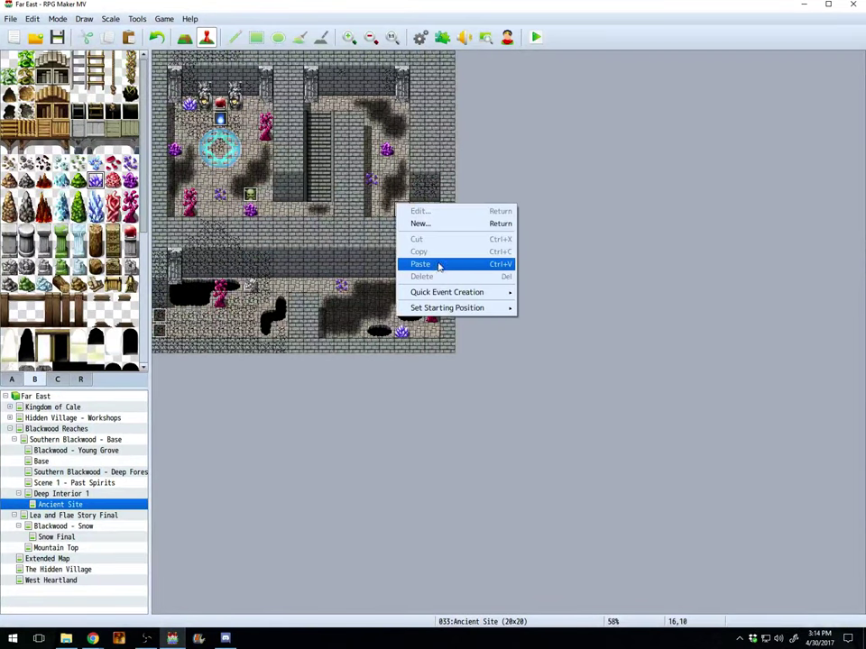
{"action": "left_click", "coordinate": [437, 267]}
{"action": "right_click", "coordinate": [398, 298]}
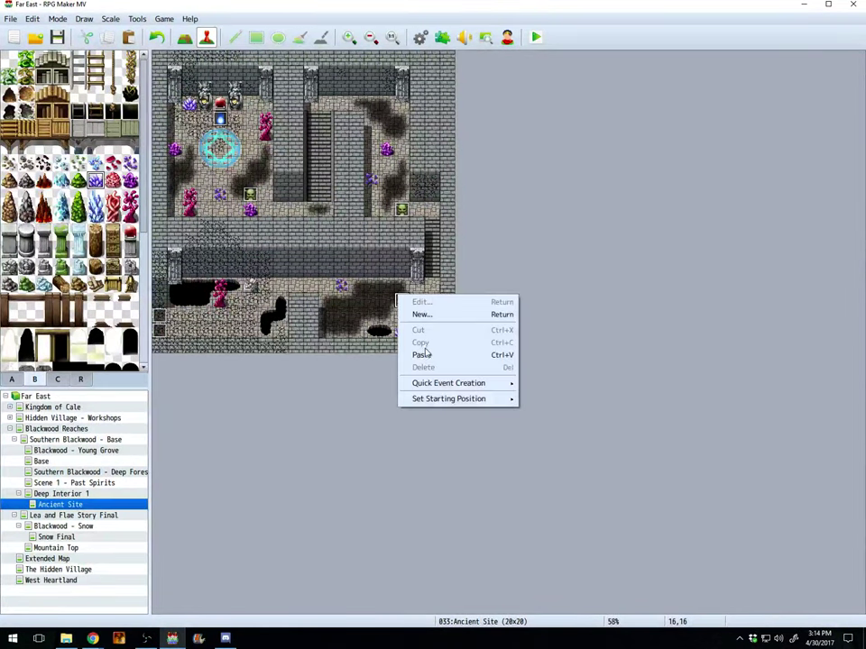
{"action": "left_click", "coordinate": [422, 355]}
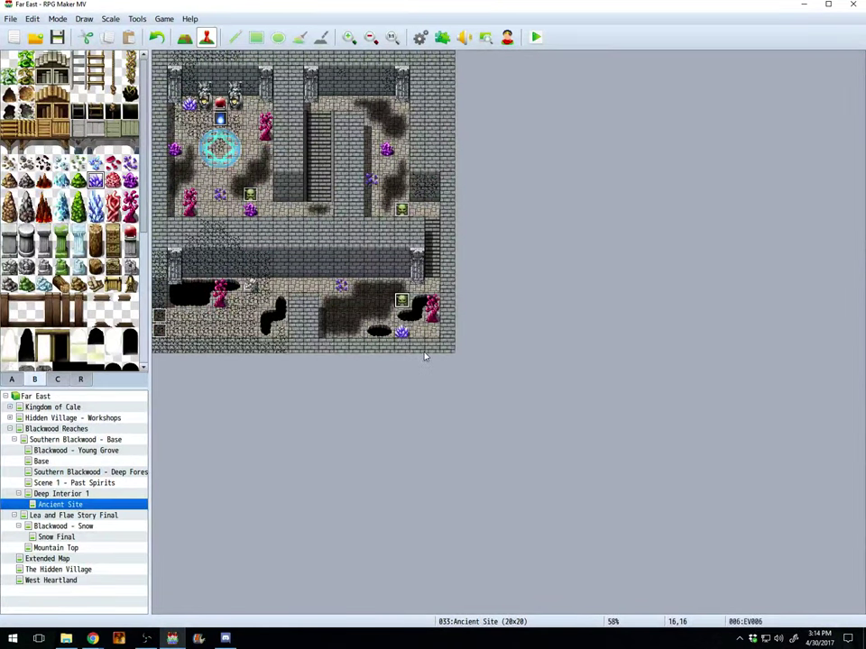
Step: Draw narrow Fissures B cracks on Ancient Site's upper-right and lower walls, and a wide fissure on the upper-left wall
{"action": "left_click", "coordinate": [188, 39]}
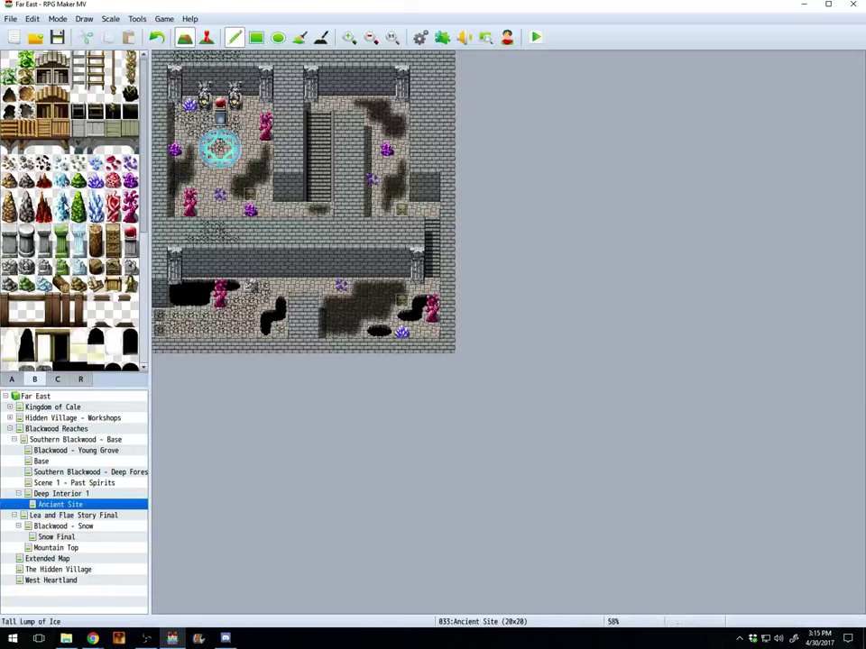
{"action": "scroll", "coordinate": [77, 207], "scroll_direction": "down", "scroll_amount": 3}
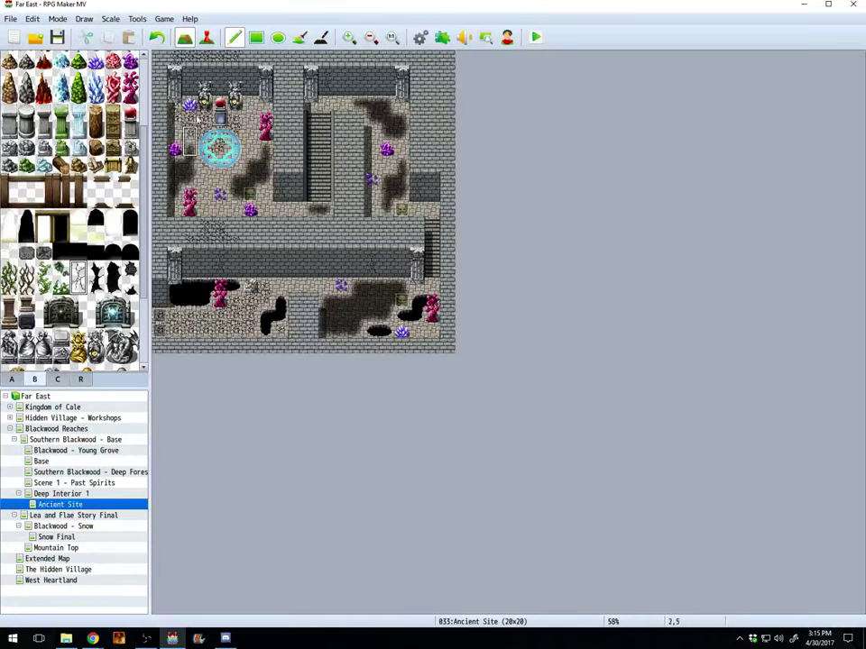
{"action": "left_click", "coordinate": [96, 275]}
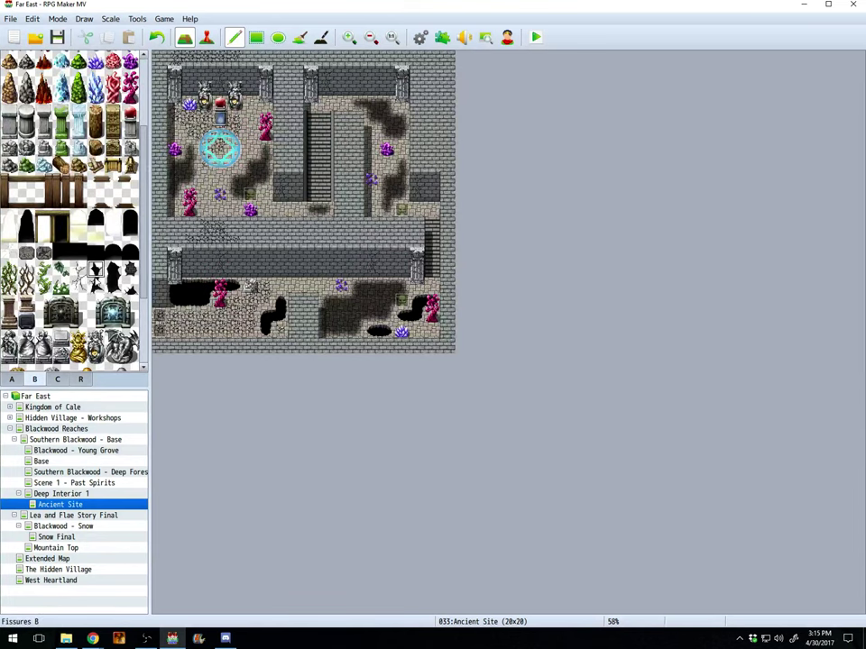
{"action": "left_click", "coordinate": [370, 77]}
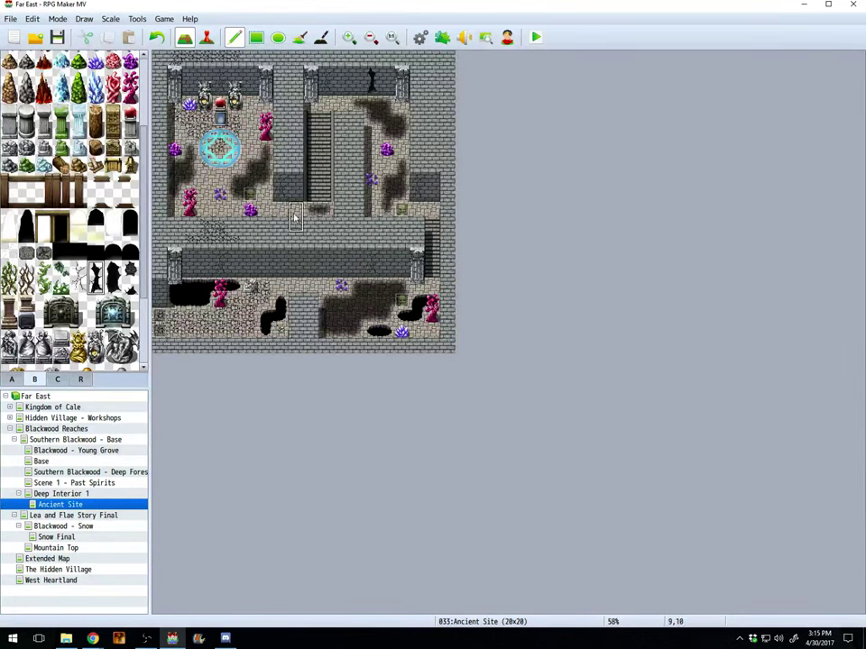
{"action": "left_click", "coordinate": [278, 258]}
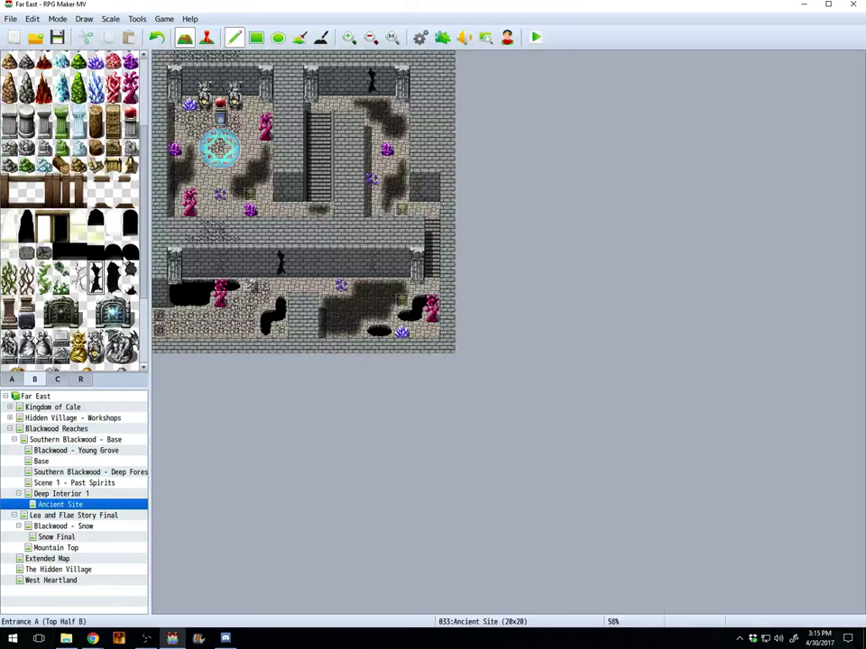
{"action": "left_click", "coordinate": [112, 273]}
{"action": "left_click", "coordinate": [253, 85]}
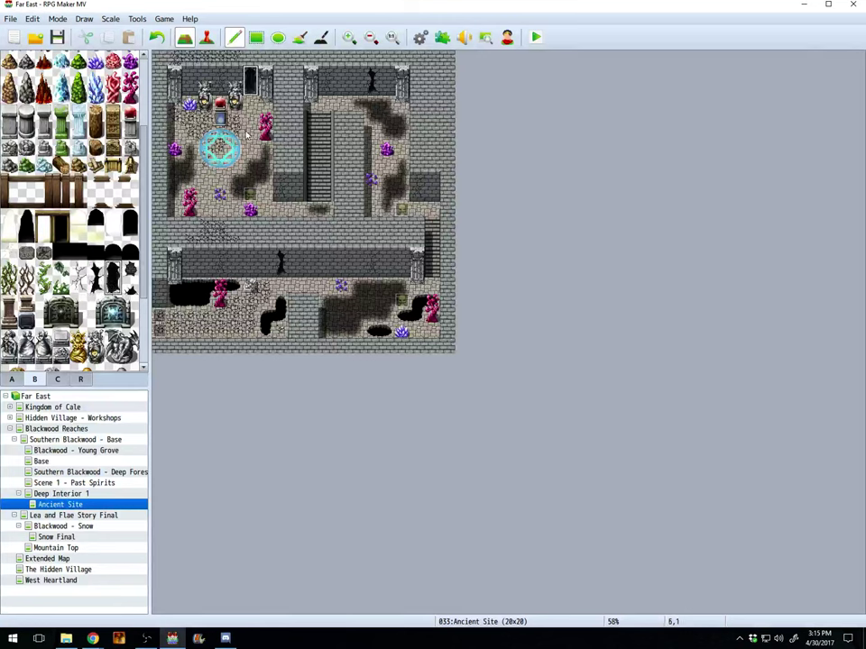
Step: Add small fissures along the bases of four Ancient Site walls and cracked-stone tiles to the upper-left and central walls
{"action": "left_click", "coordinate": [131, 287]}
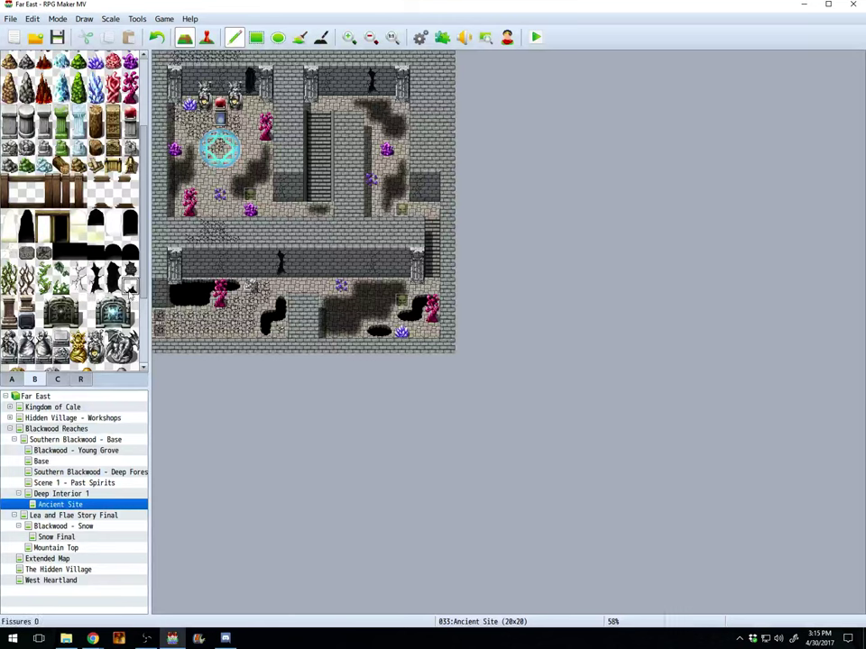
{"action": "left_click", "coordinate": [298, 194]}
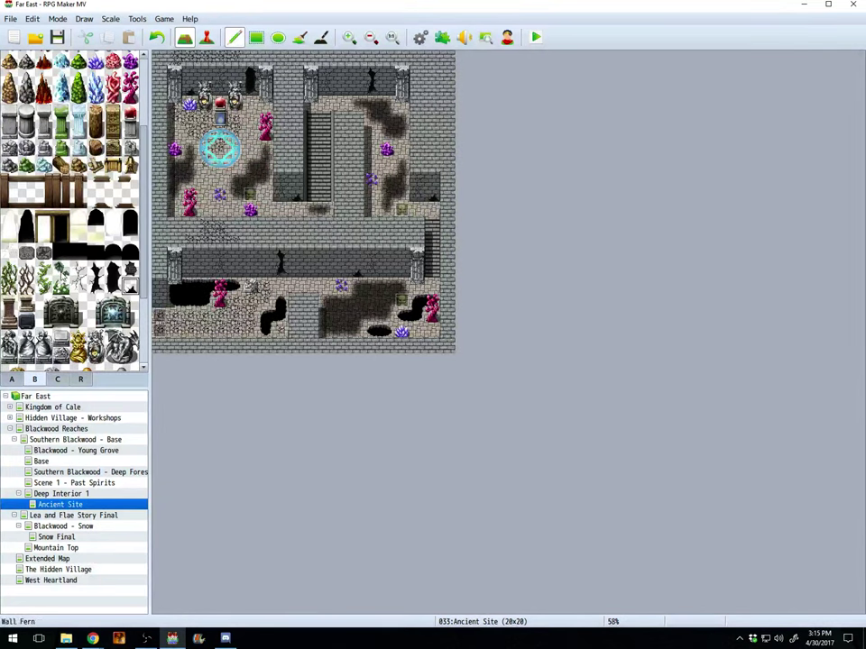
{"action": "left_click", "coordinate": [43, 251]}
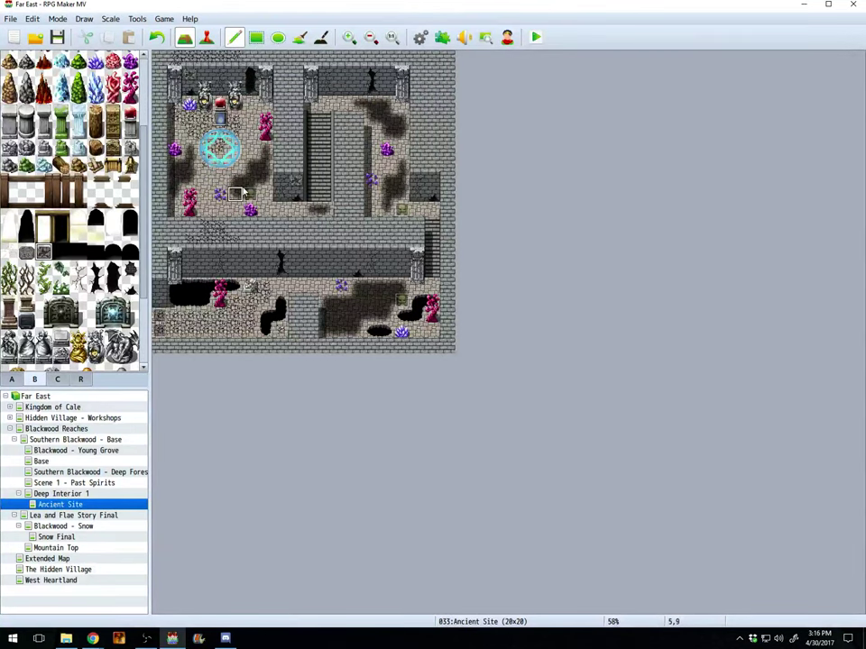
Step: Place Wall Vines C on the upper-right wall beside the fissure and on the long lower wall
{"action": "scroll", "coordinate": [76, 208], "scroll_direction": "down", "scroll_amount": 1}
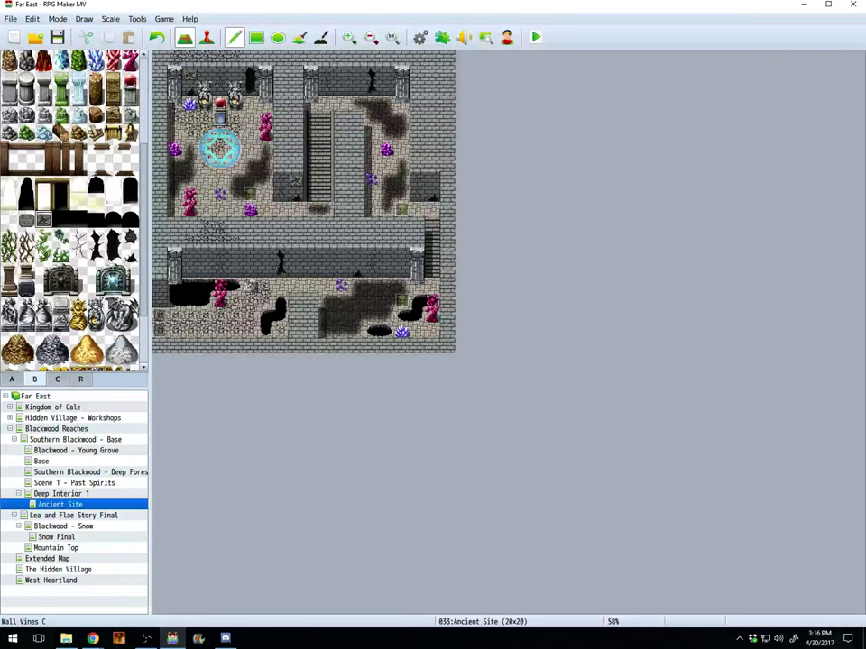
{"action": "left_click", "coordinate": [356, 81]}
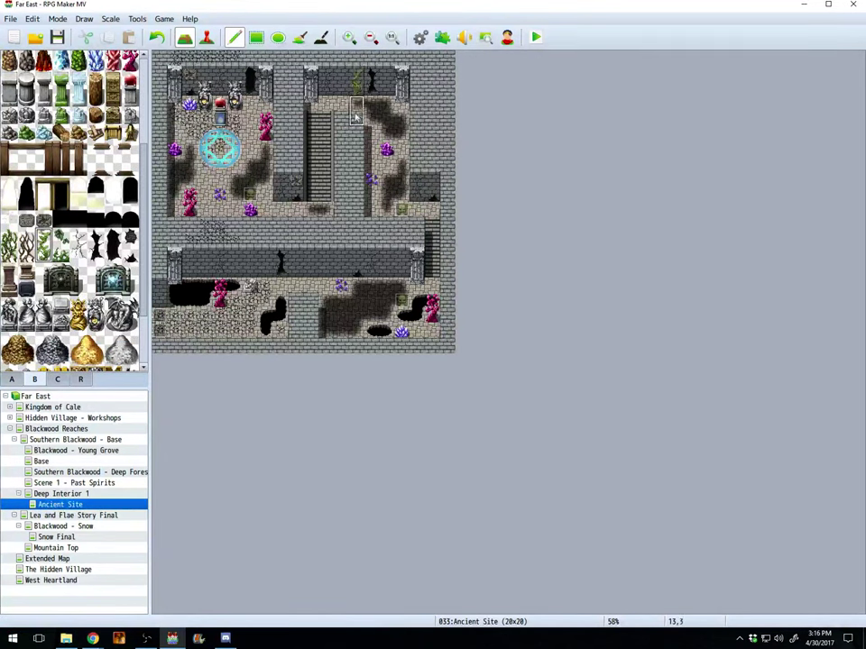
{"action": "left_click", "coordinate": [325, 262]}
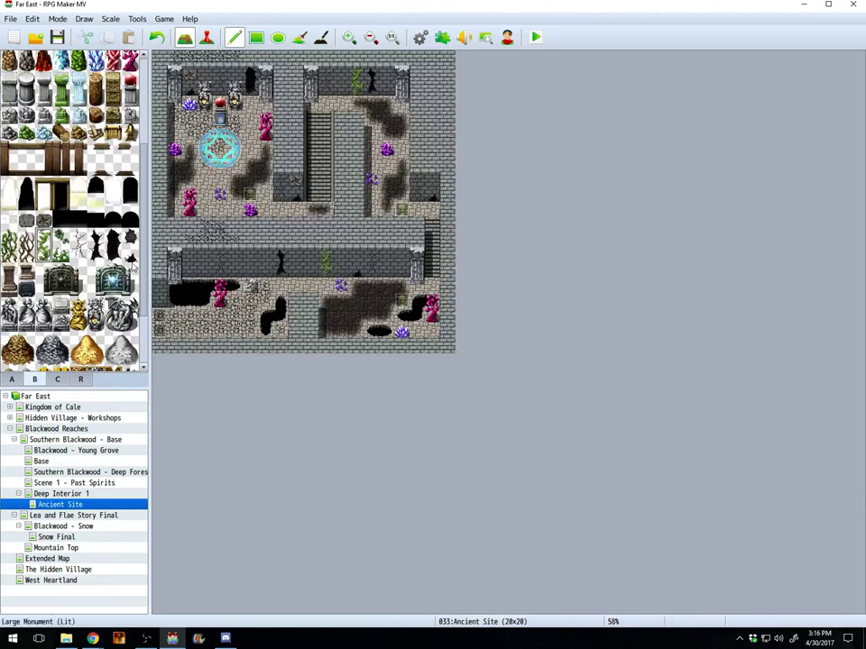
Step: Place low green fern tiles along the bases of the long lower wall, the far-left wall and the upper-right wall
{"action": "left_click", "coordinate": [59, 252]}
{"action": "left_click", "coordinate": [265, 272]}
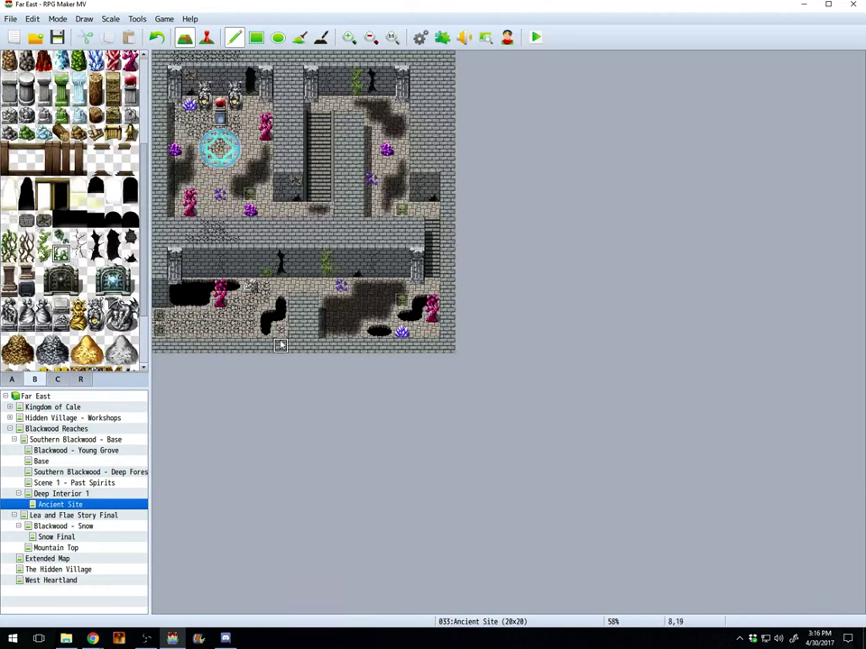
{"action": "left_click", "coordinate": [409, 278]}
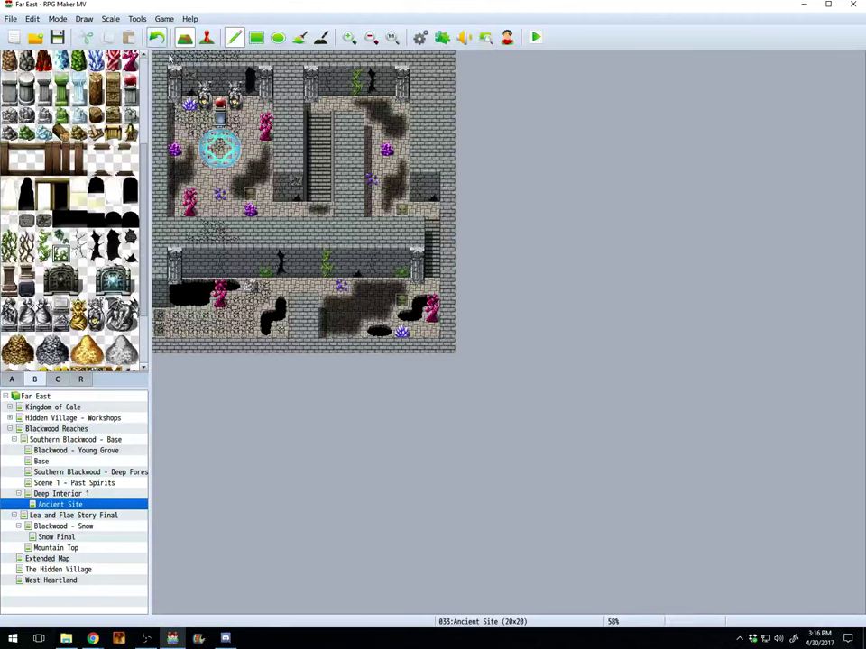
{"action": "left_click", "coordinate": [327, 98]}
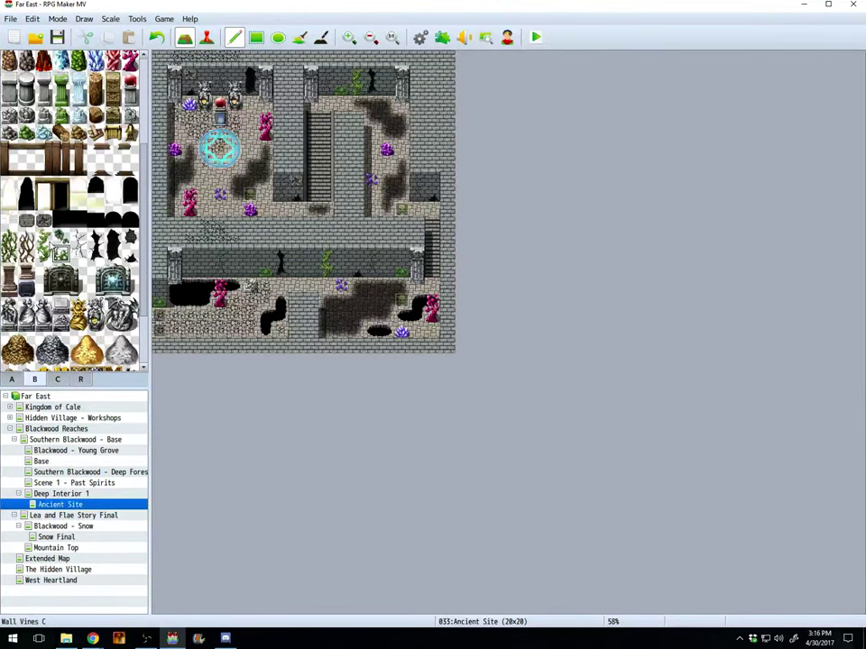
Step: Add more Wall Vines C to the left part of the long lower wall and the small wall above the right staircase
{"action": "left_click", "coordinate": [206, 262]}
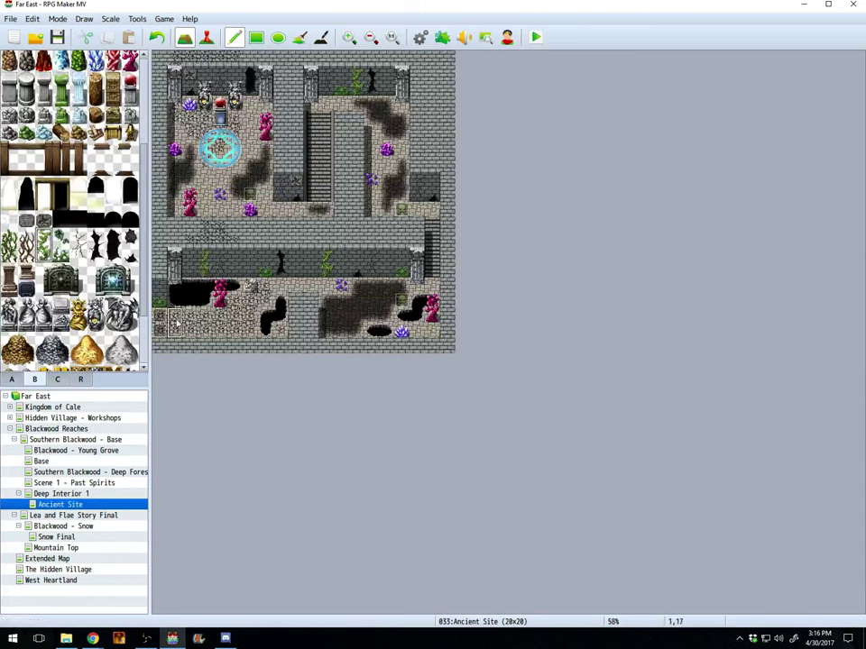
{"action": "left_click", "coordinate": [433, 185]}
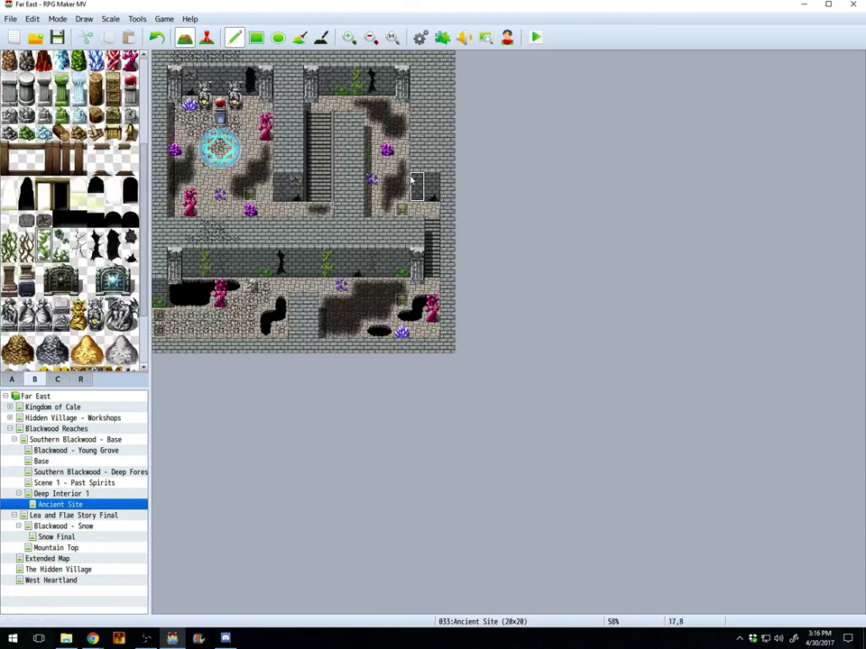
{"action": "left_click", "coordinate": [326, 261]}
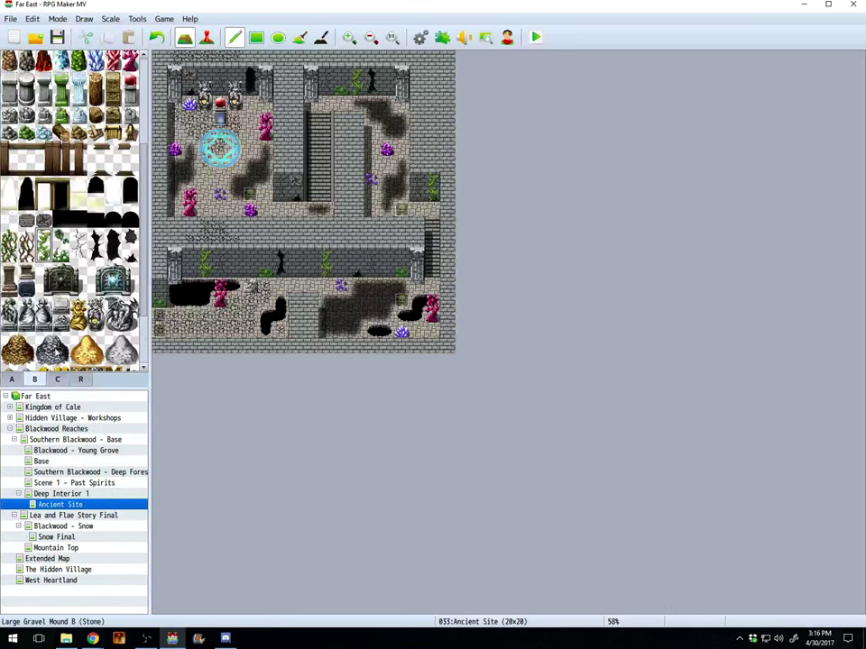
Step: Place small animal bones in the lower-left corner of Ancient Site's upper-left room and switch to event editing
{"action": "scroll", "coordinate": [54, 347], "scroll_direction": "down", "scroll_amount": 2}
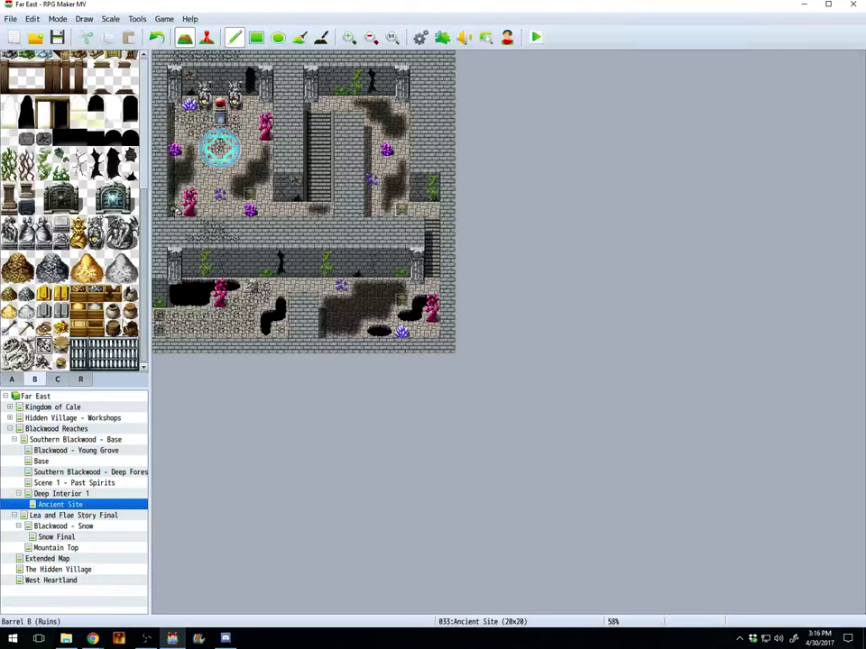
{"action": "left_click", "coordinate": [207, 37]}
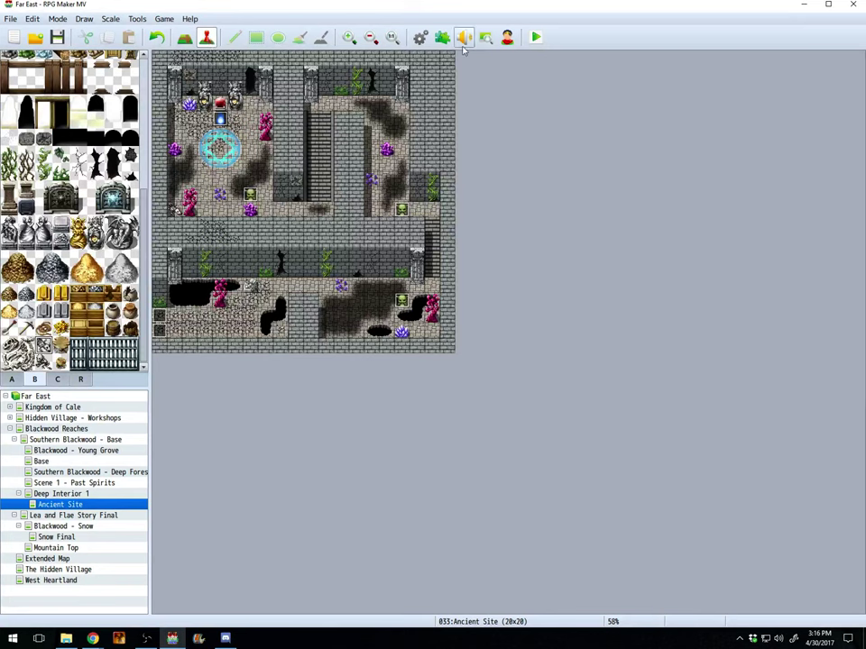
Step: Start a playtest with the changes saved, show it full screen and begin a new game
{"action": "left_click", "coordinate": [533, 39]}
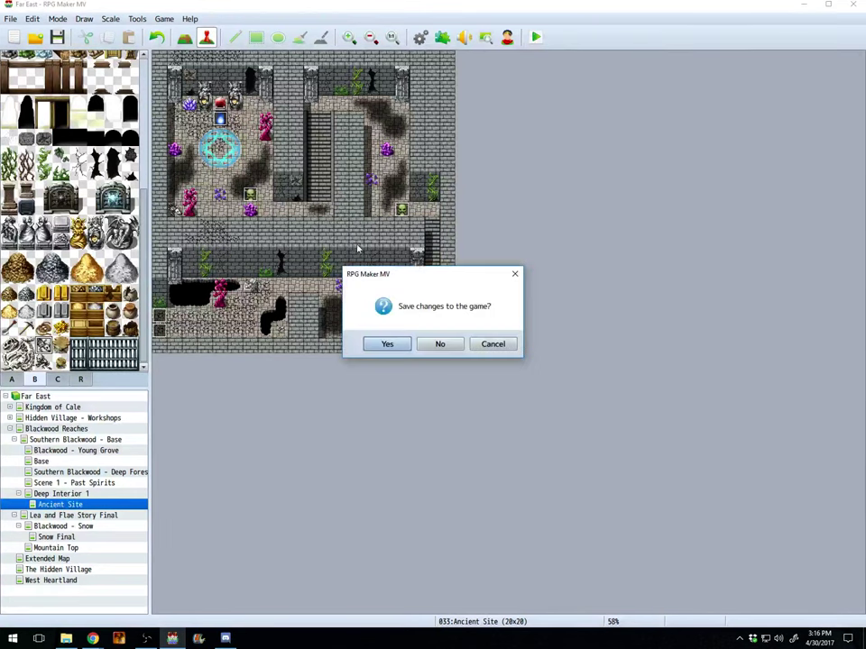
{"action": "left_click", "coordinate": [377, 341]}
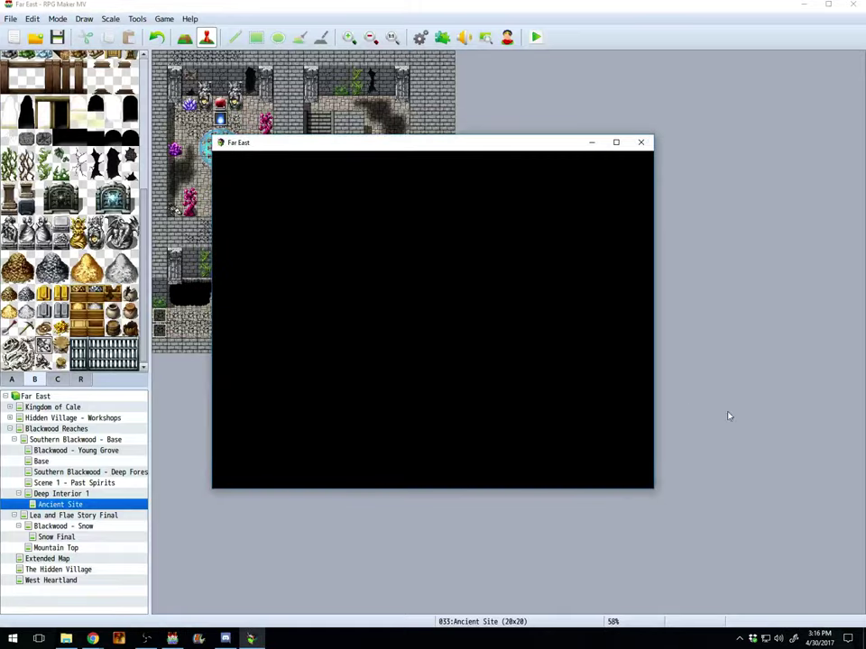
{"action": "key", "text": "F4"}
{"action": "left_click", "coordinate": [448, 439]}
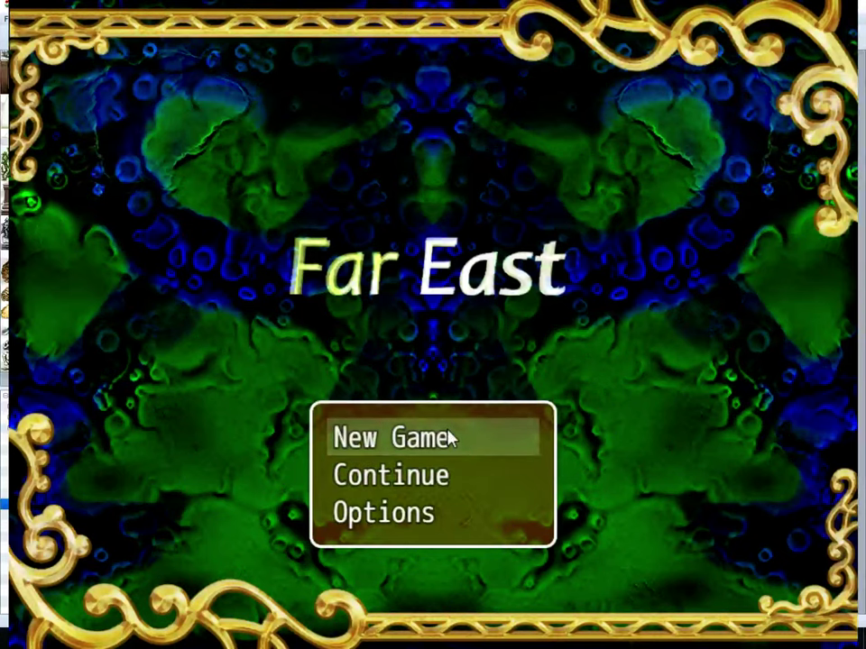
{"action": "left_click", "coordinate": [448, 439]}
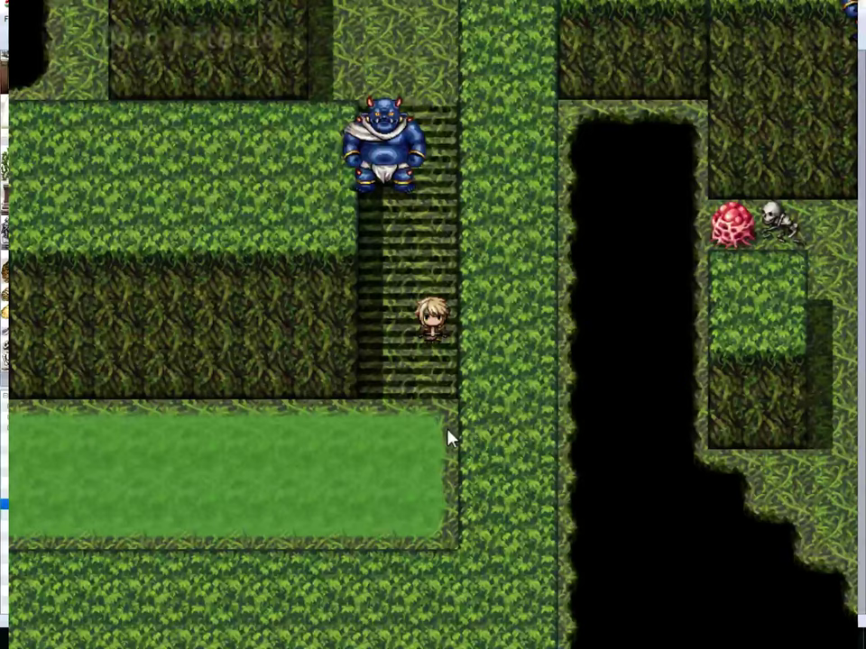
Step: Walk up the stairs into the blue ogre to test its encounter and try to escape from the battle
{"action": "key", "text": "Up"}
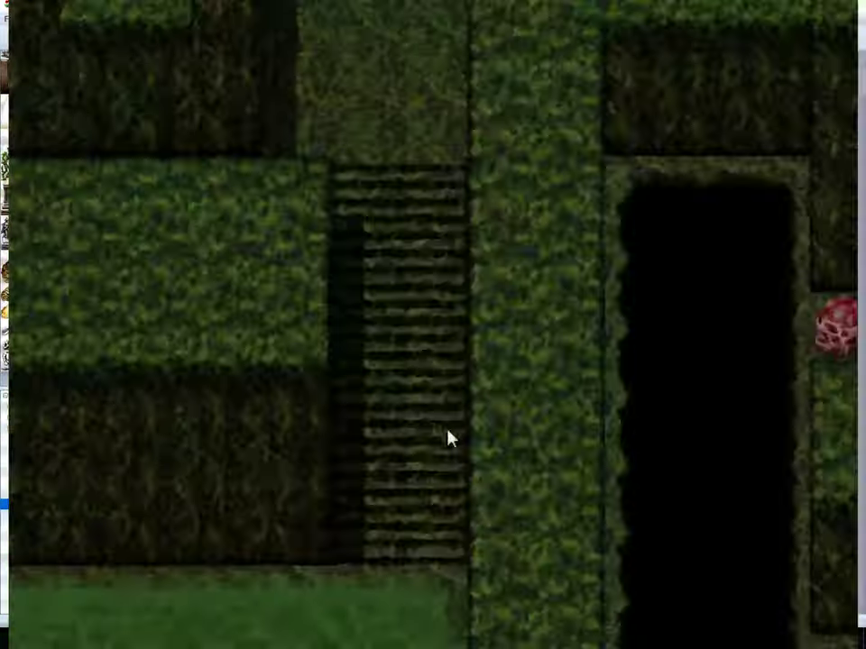
{"action": "key", "text": "Down"}
{"action": "key", "text": "Down"}
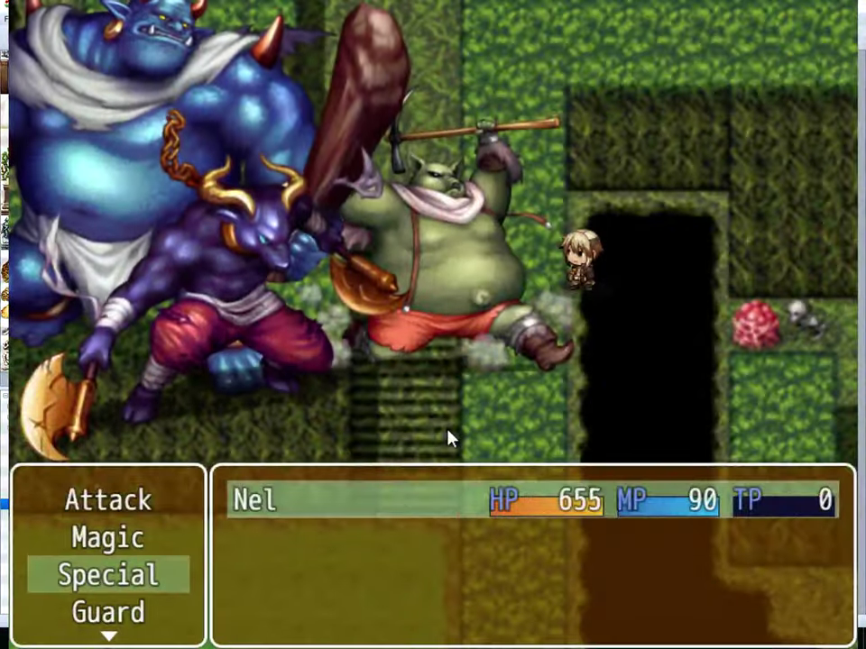
{"action": "key", "text": "Escape"}
{"action": "key", "text": "Down"}
{"action": "key", "text": "Return"}
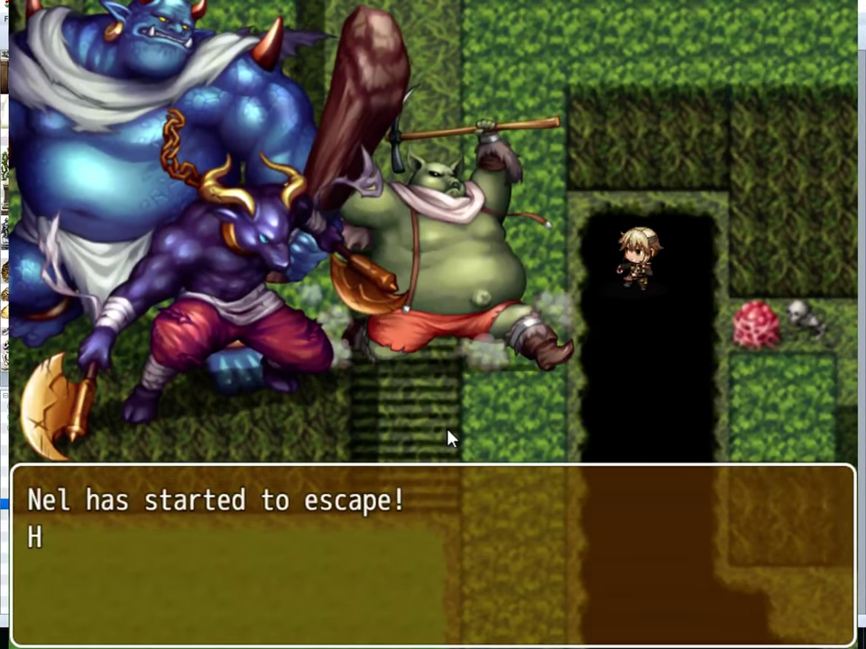
{"action": "key", "text": "Return"}
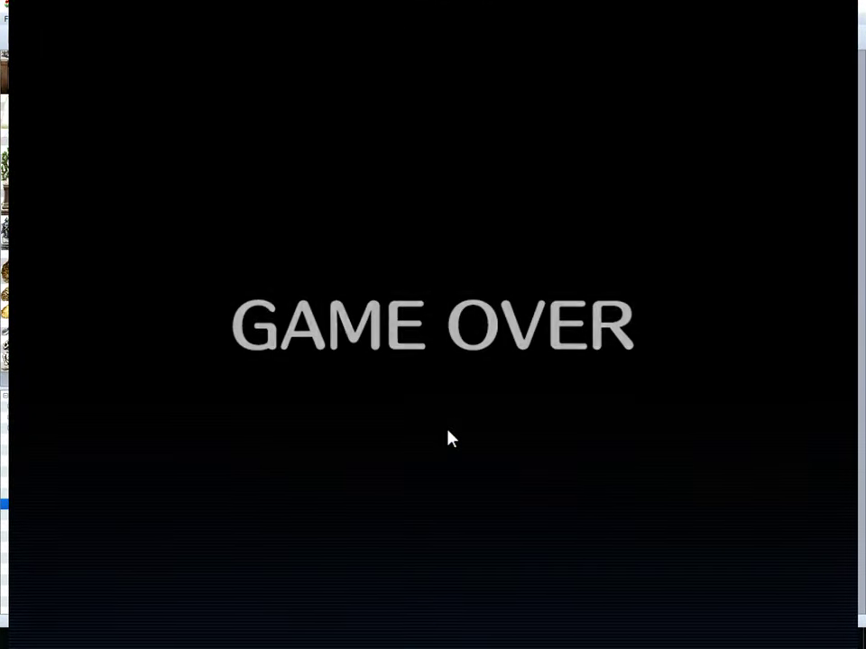
Step: Start another new game and walk north through Deep Interior, past the ogre, to the stairway on the stone platform
{"action": "left_click", "coordinate": [451, 439]}
{"action": "left_click", "coordinate": [451, 440]}
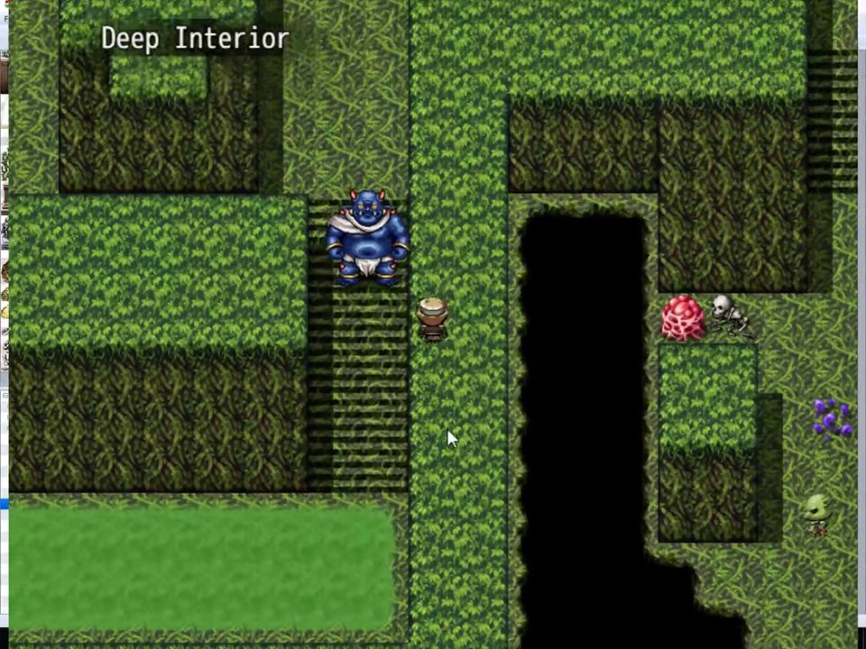
{"action": "key", "text": "Right"}
{"action": "key", "text": "Up"}
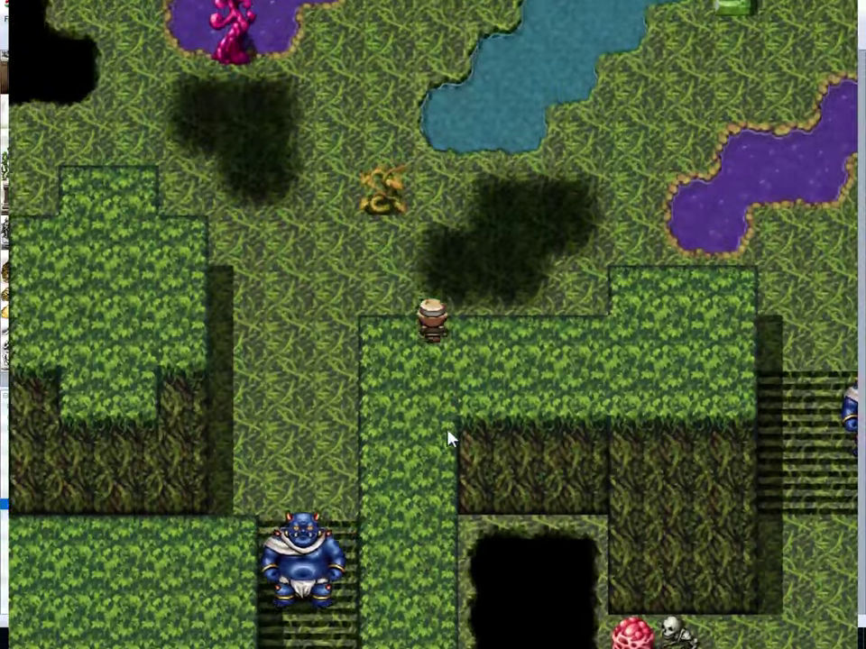
{"action": "key", "text": "Up"}
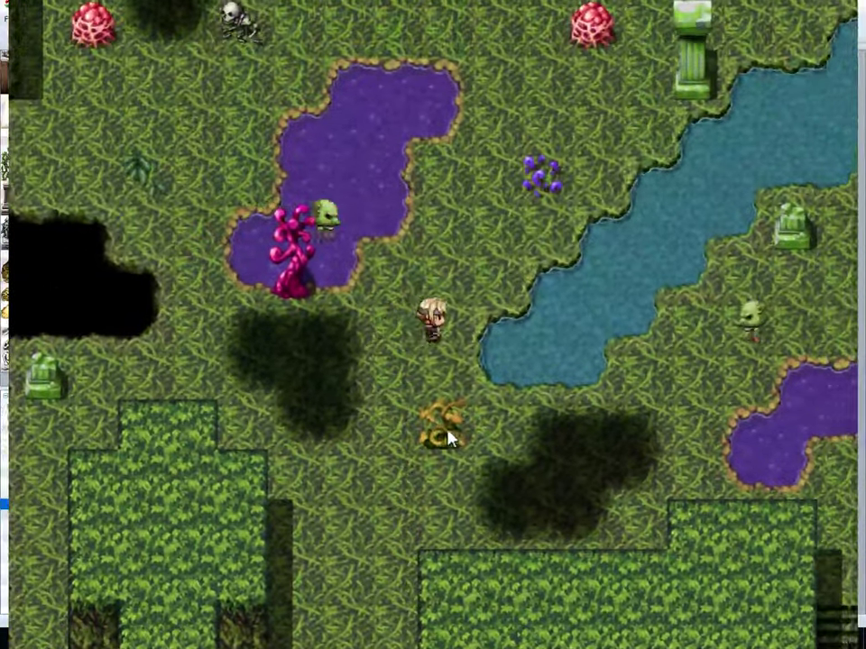
{"action": "key", "text": "Up"}
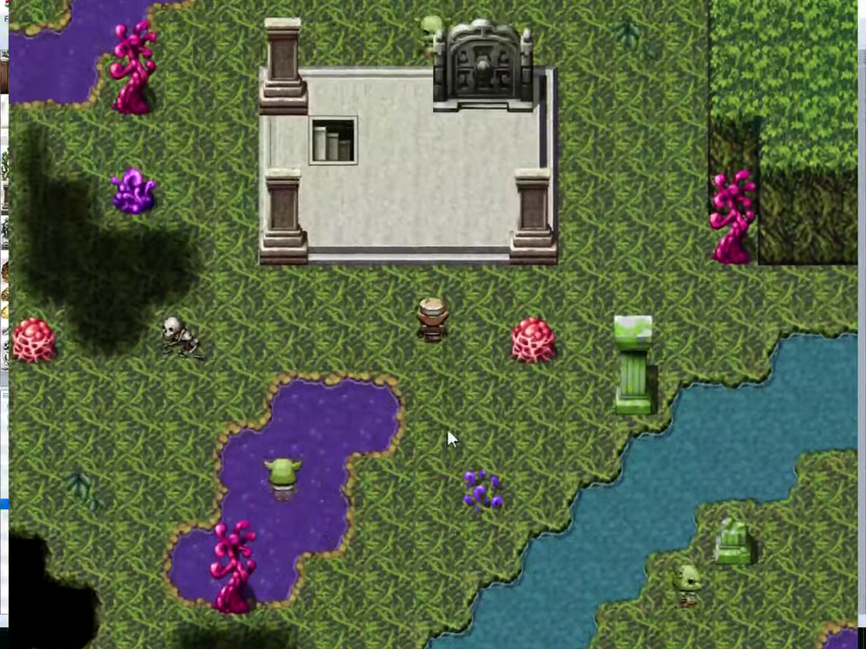
{"action": "key", "text": "Up"}
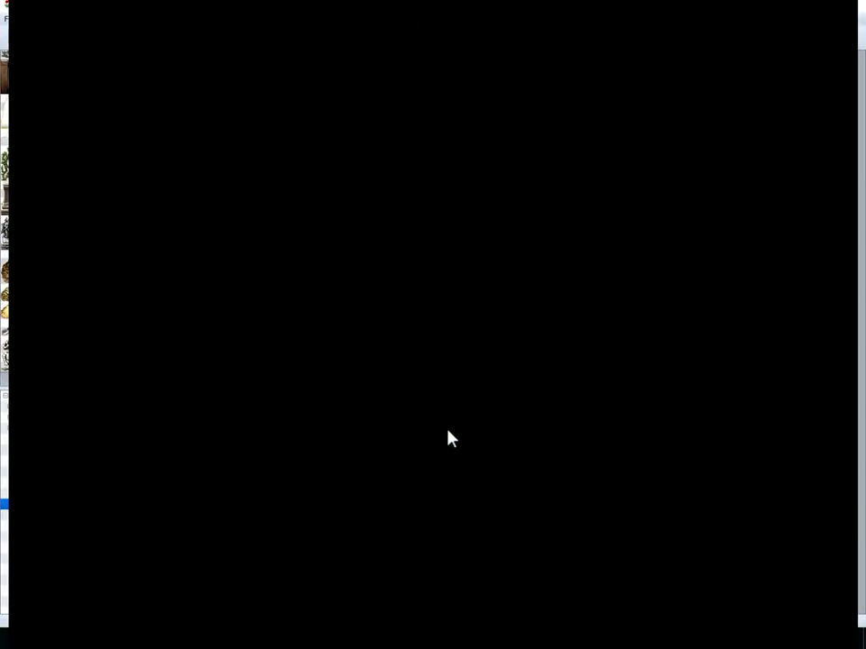
Step: Walk around the lower part of Ancient Site to inspect its decorations and moving goblins until an encounter triggers
{"action": "key", "text": "Right"}
{"action": "key", "text": "Up"}
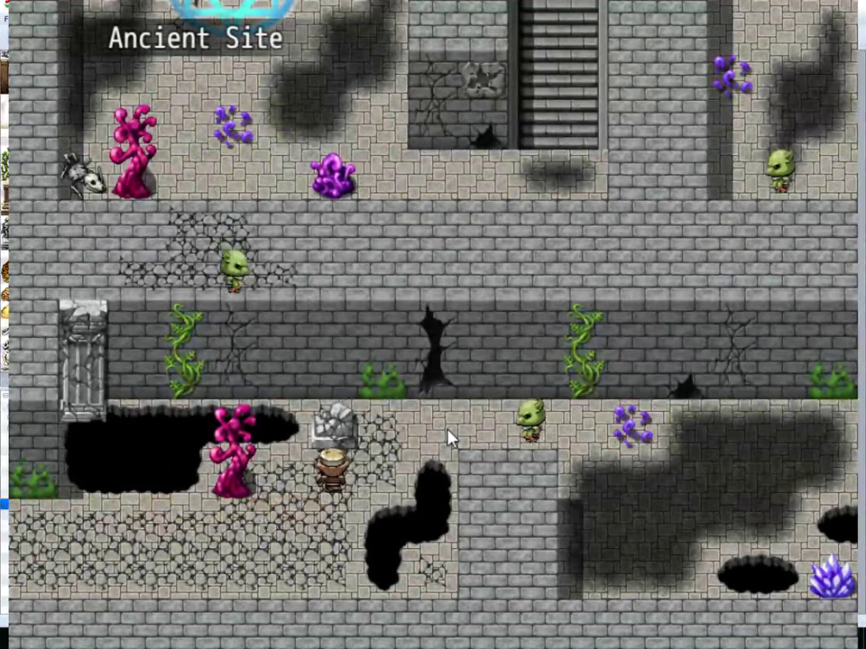
{"action": "key", "text": "Left"}
{"action": "key", "text": "Down"}
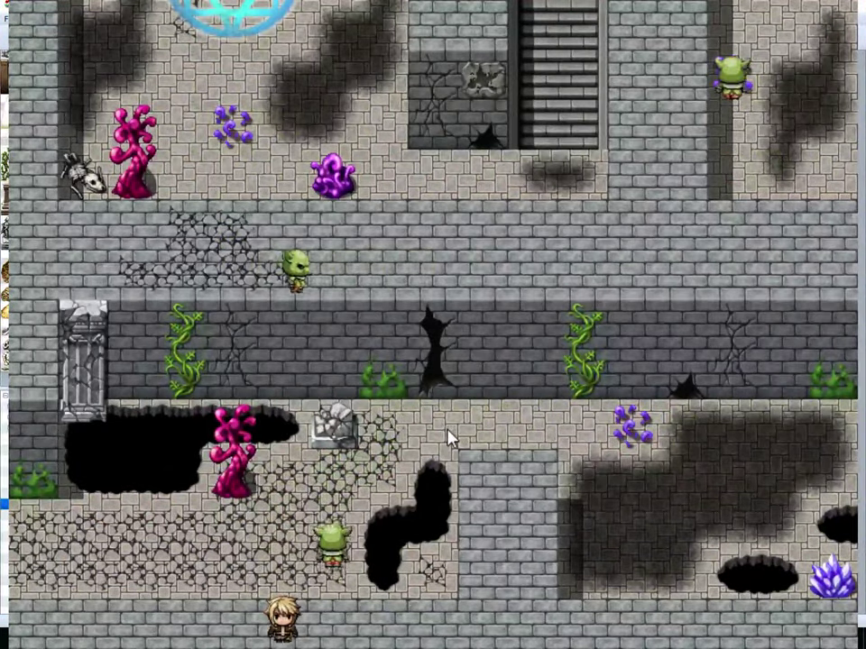
{"action": "key", "text": "Right"}
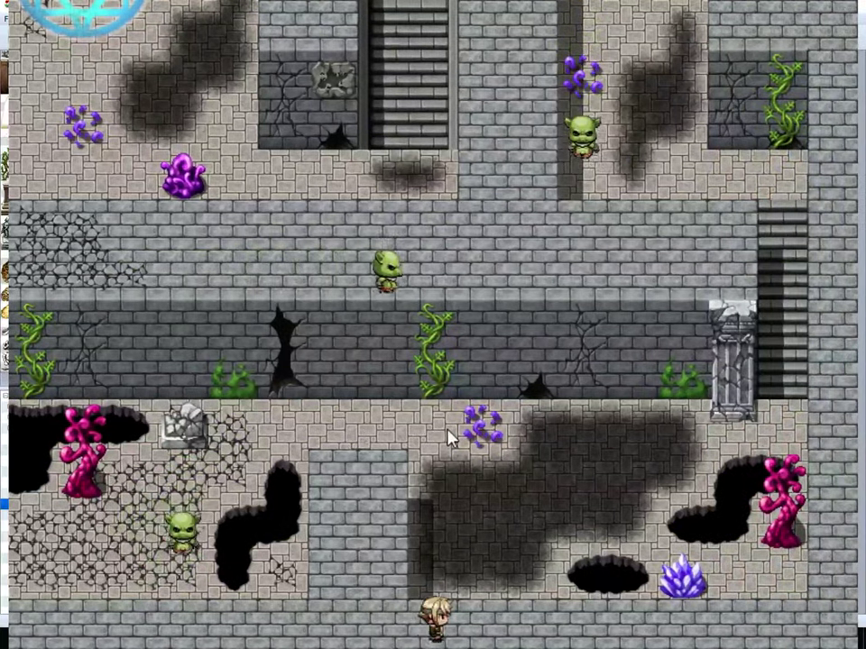
{"action": "key", "text": "Right"}
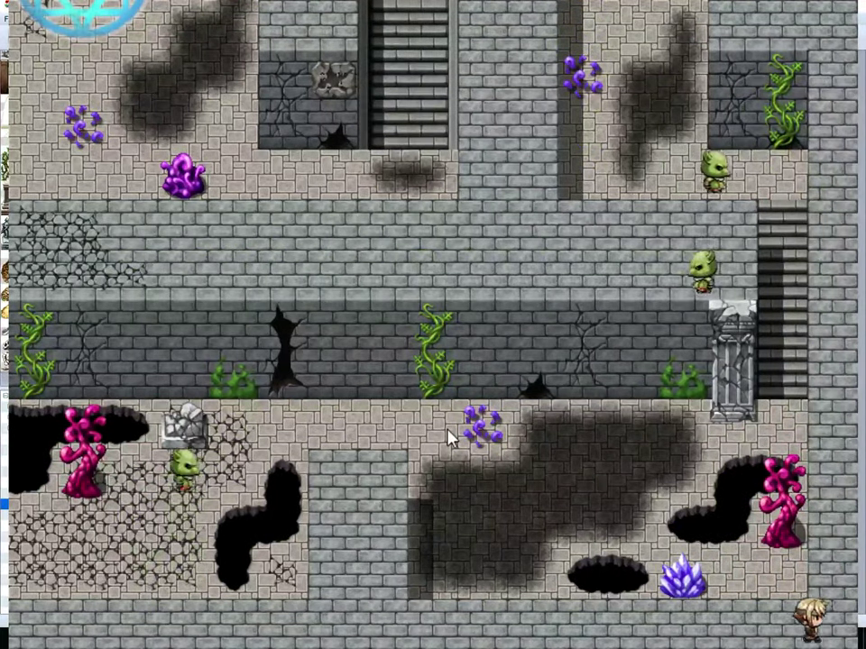
{"action": "key", "text": "Up"}
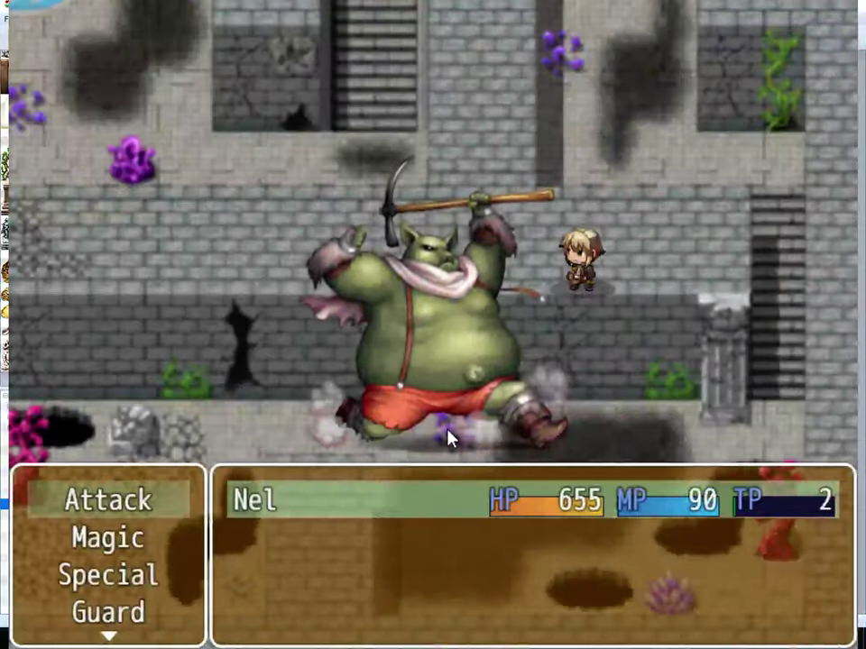
Step: Check the battle commands and the Escape option in the orc fight, and close the playtest
{"action": "key", "text": "Down"}
{"action": "key", "text": "Down"}
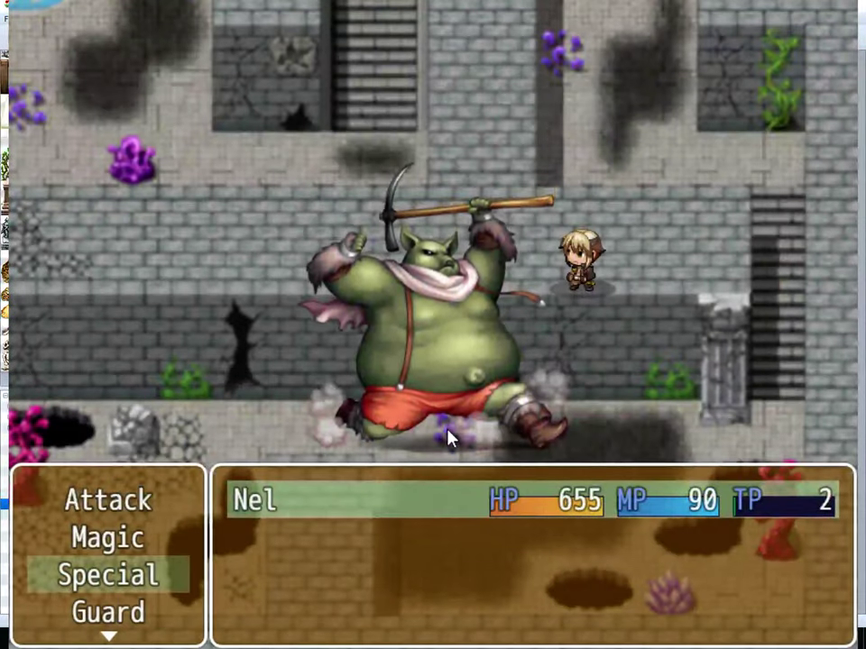
{"action": "key", "text": "Down"}
{"action": "key", "text": "Down"}
{"action": "key", "text": "Down"}
{"action": "key", "text": "Escape"}
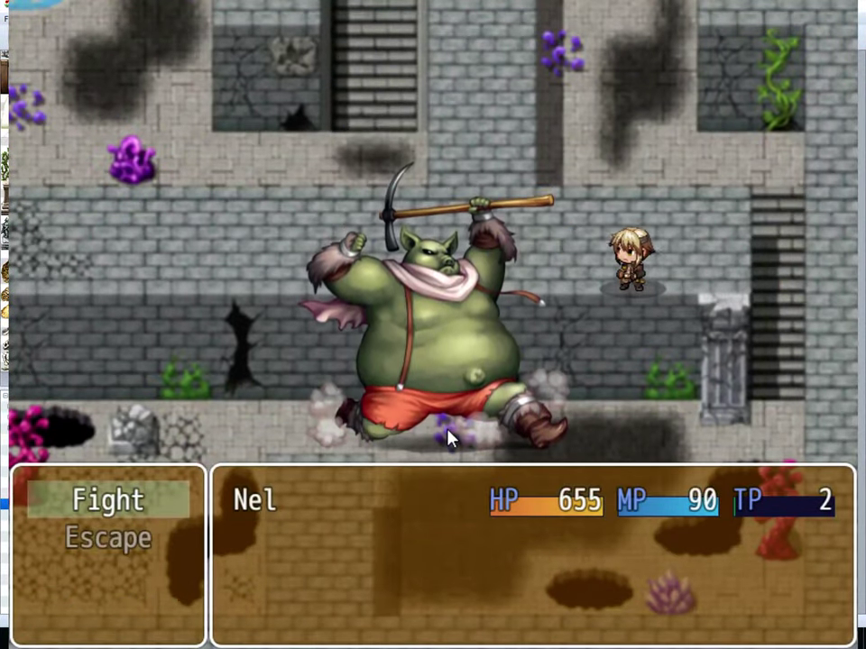
{"action": "key", "text": "Down"}
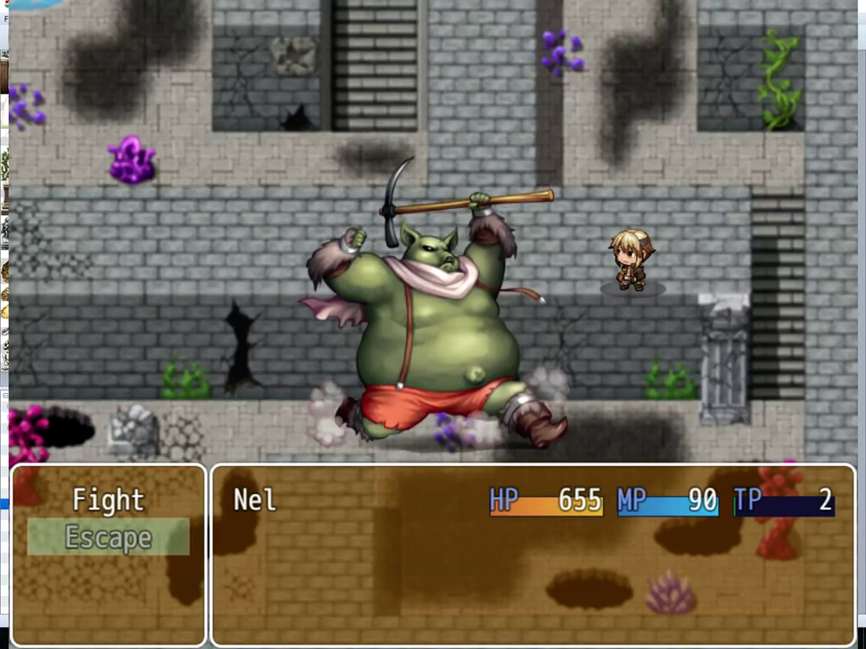
{"action": "key", "text": "alt+F4"}
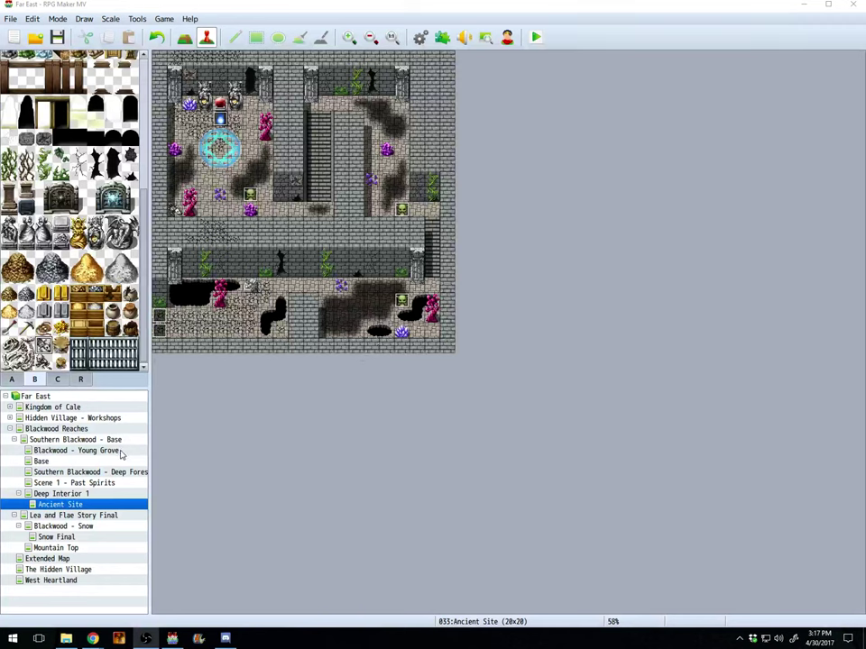
Step: Look over the Blackwood - Snow and Ancient Site maps and open Deep Interior 1
{"action": "left_click", "coordinate": [64, 526]}
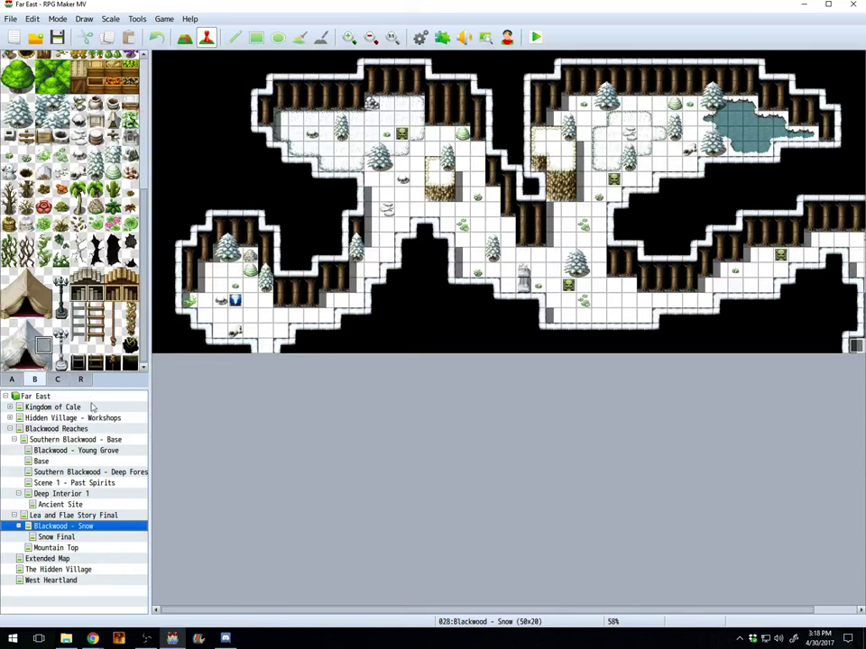
{"action": "left_click", "coordinate": [65, 506]}
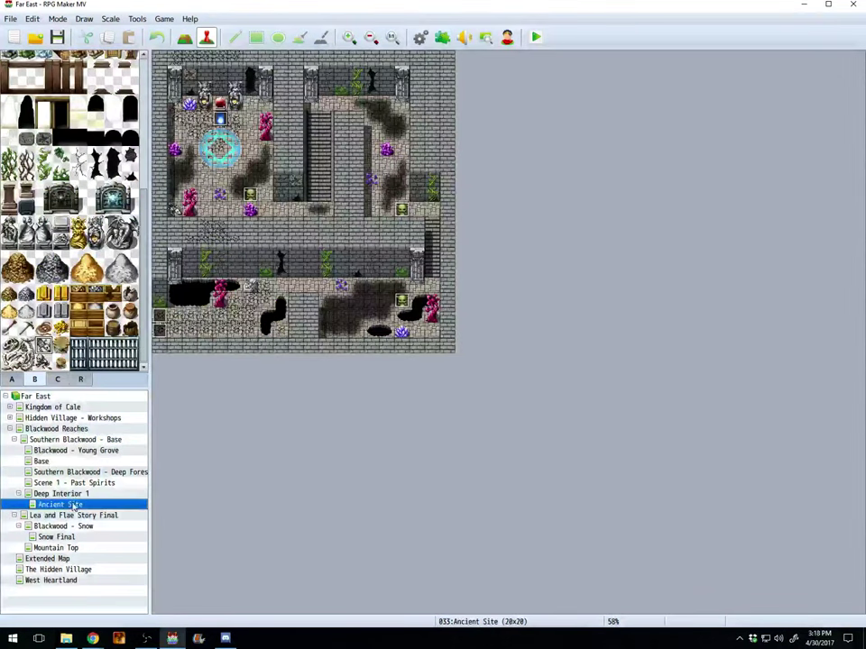
{"action": "left_click", "coordinate": [61, 493]}
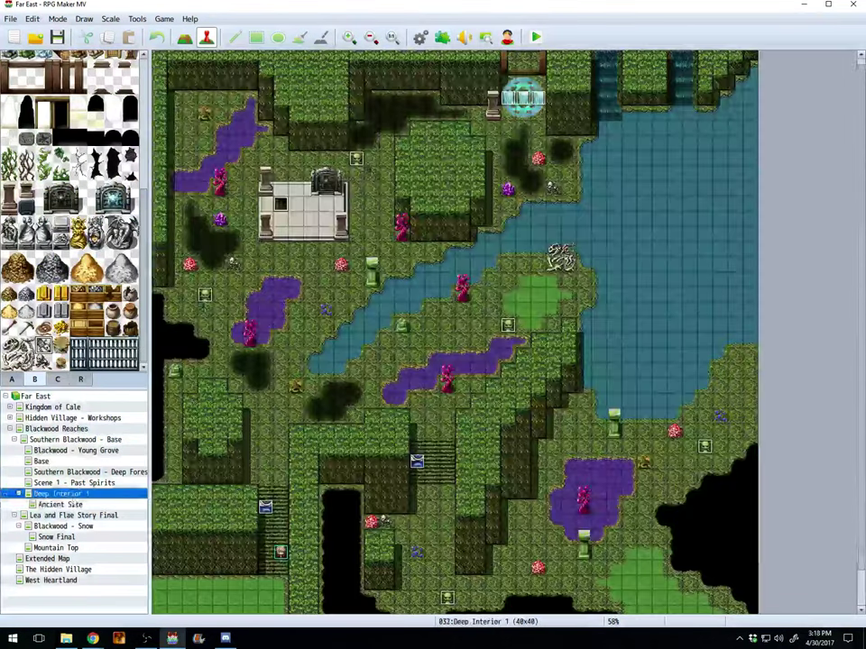
{"action": "right_click", "coordinate": [519, 75]}
{"action": "left_click", "coordinate": [532, 94]}
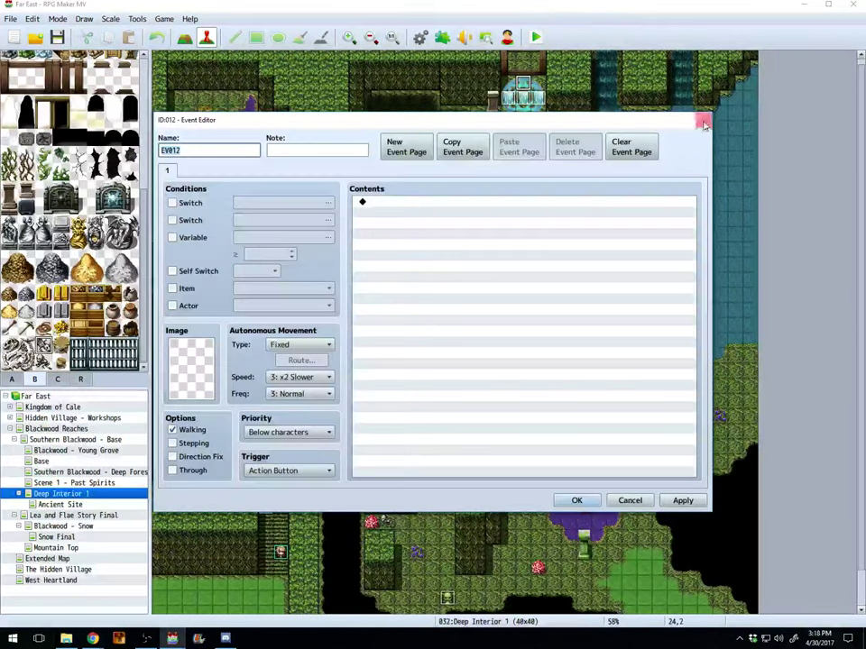
{"action": "key", "text": "Escape"}
Step: Create a transfer event at (24,2), above the glowing circle, leading to Blackwood - Snow (7,18) with direction Up
{"action": "right_click", "coordinate": [527, 82]}
{"action": "mouse_move", "coordinate": [595, 171]}
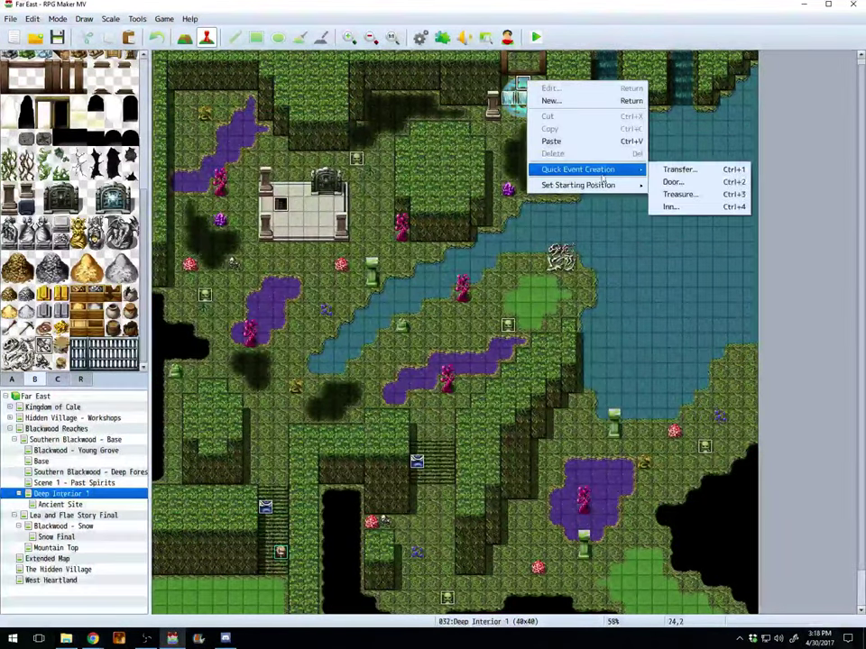
{"action": "left_click", "coordinate": [676, 169]}
{"action": "left_click", "coordinate": [441, 316]}
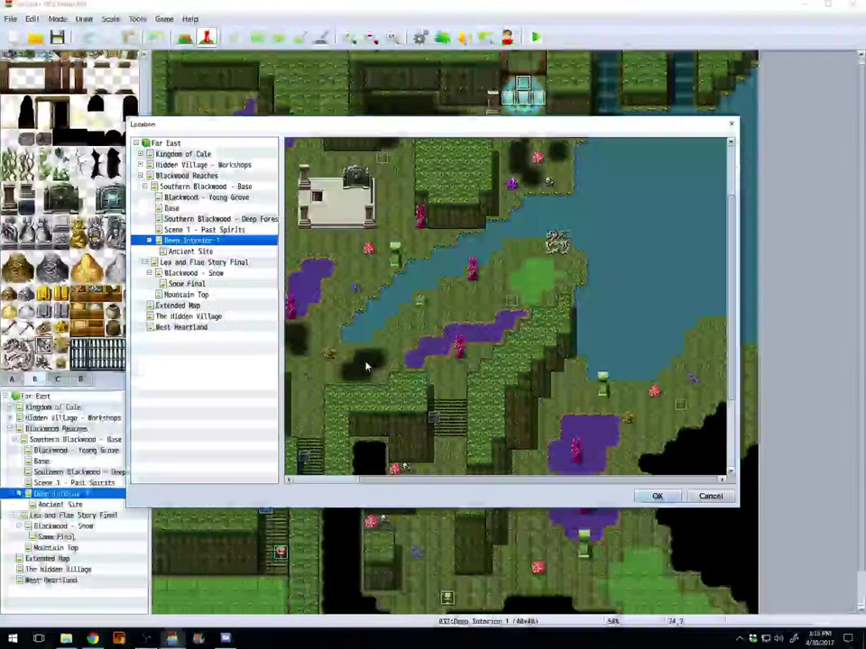
{"action": "left_click", "coordinate": [193, 273]}
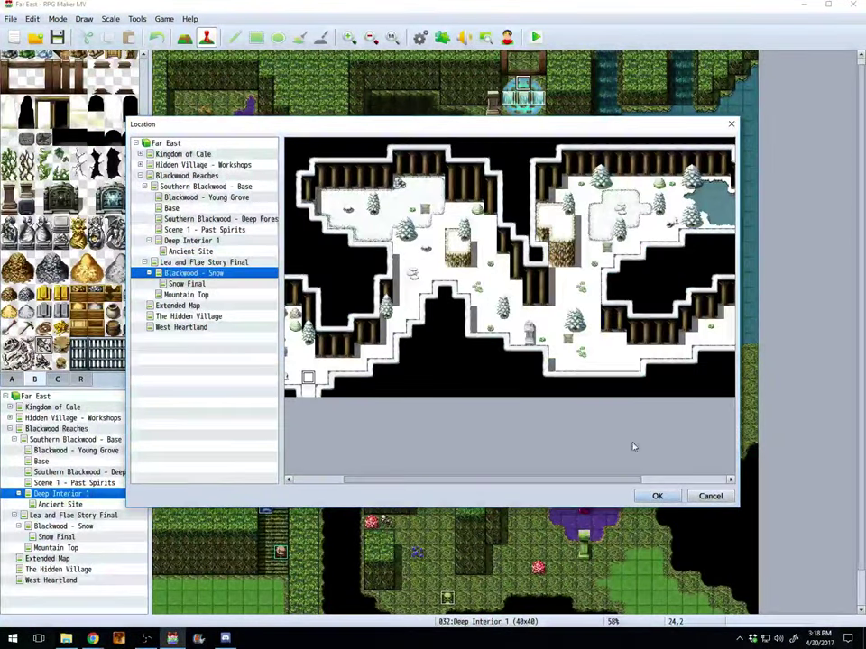
{"action": "left_click", "coordinate": [670, 498]}
{"action": "left_click", "coordinate": [490, 315]}
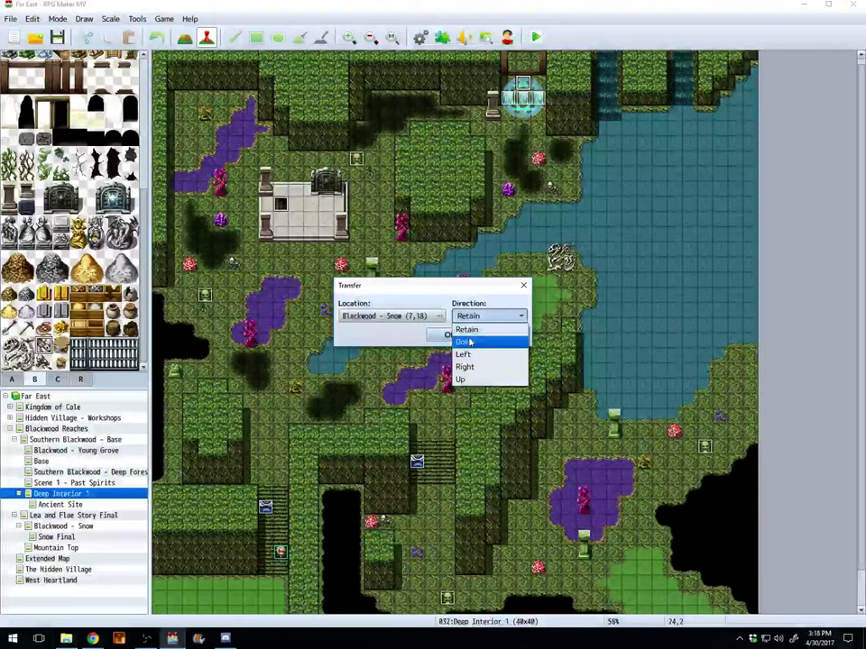
{"action": "left_click", "coordinate": [463, 379]}
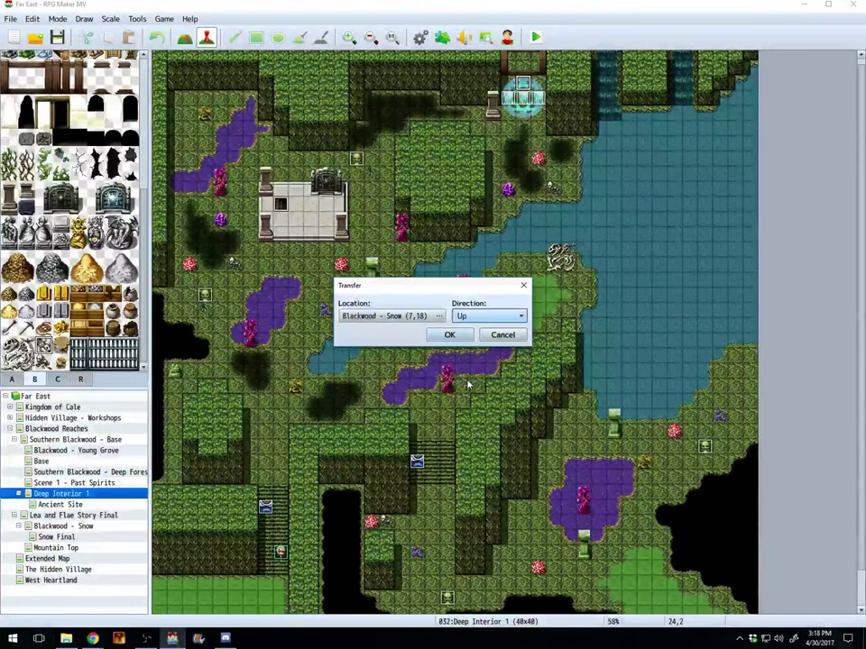
{"action": "left_click", "coordinate": [449, 335]}
Step: Copy the transfer event onto the adjacent tiles on both sides to cover the full width of the passage
{"action": "key", "text": "ctrl+c"}
{"action": "key", "text": "Right"}
{"action": "key", "text": "ctrl+v"}
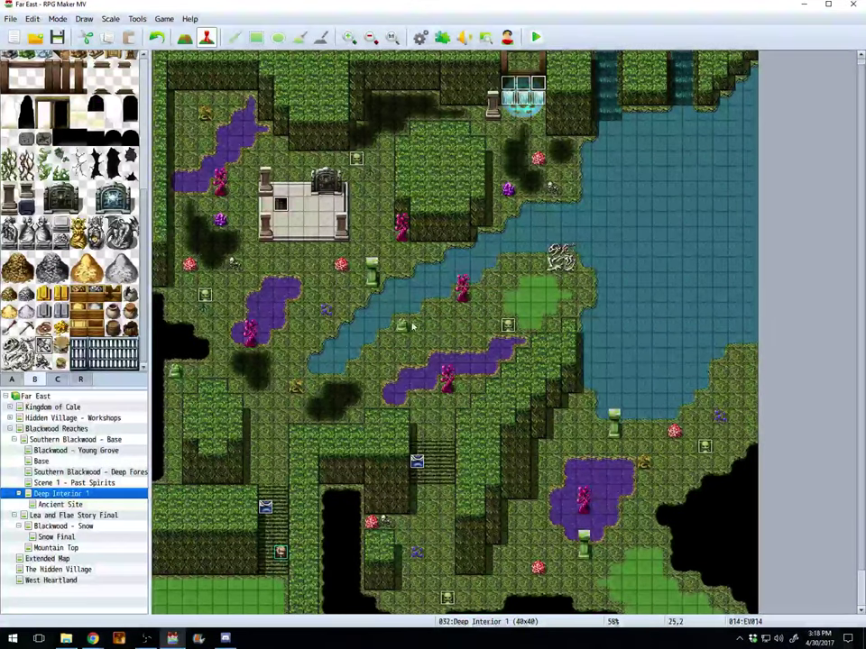
Step: In the Ancient Site map, remove the last command and the self-switch A page from the blue flame event at (4,4)
{"action": "left_click", "coordinate": [59, 505]}
{"action": "double_click", "coordinate": [219, 118]}
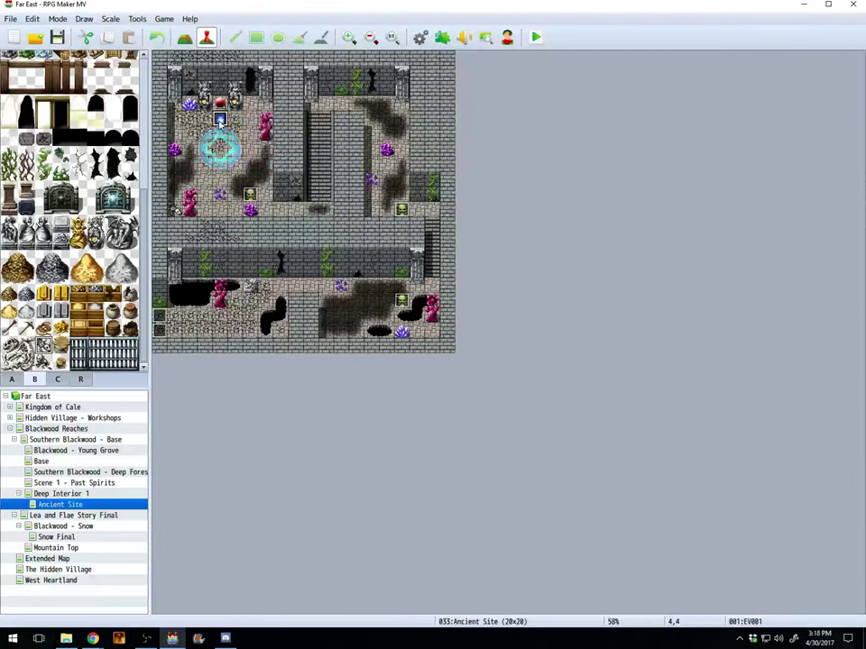
{"action": "left_click", "coordinate": [409, 224]}
{"action": "key", "text": "Delete"}
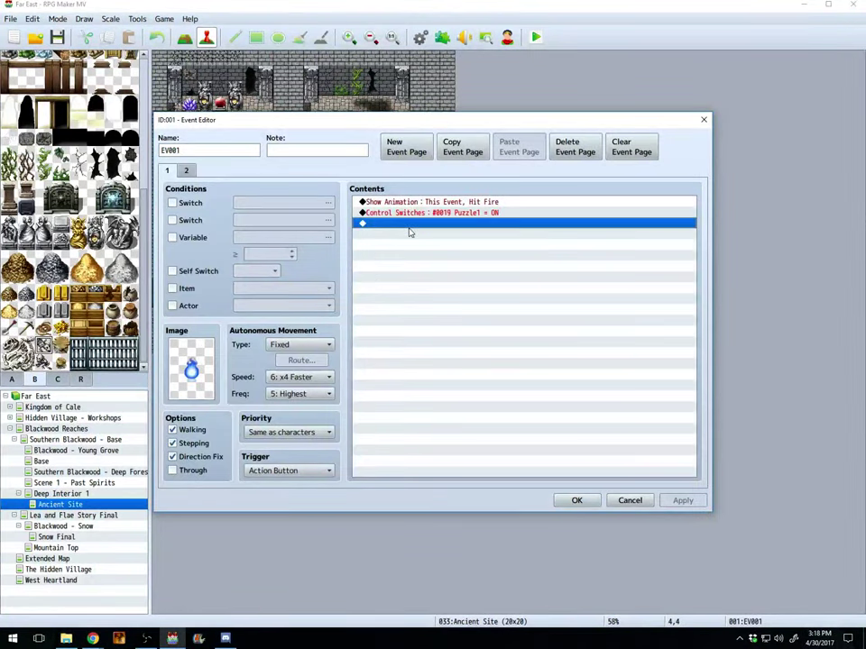
{"action": "left_click", "coordinate": [185, 171]}
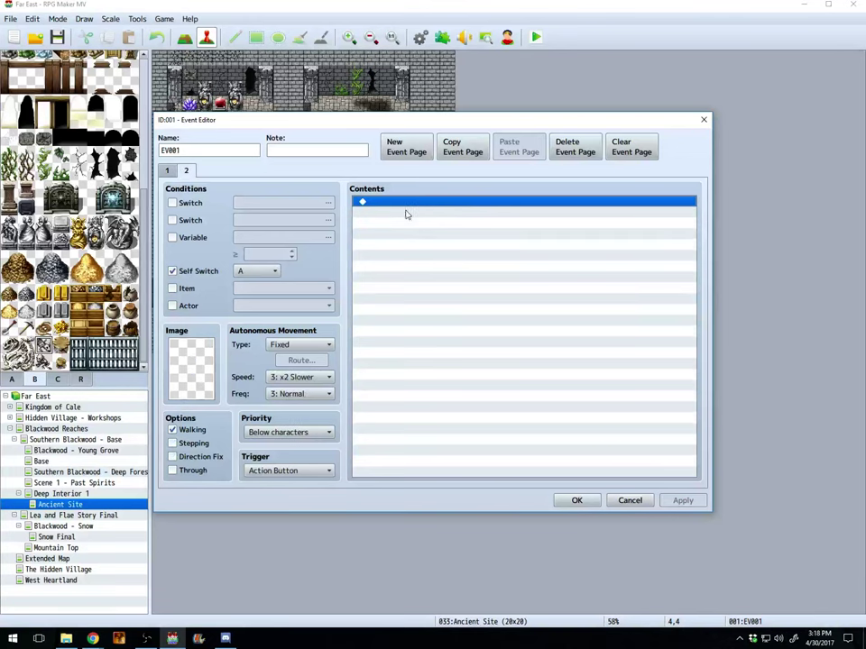
{"action": "left_click", "coordinate": [548, 157]}
{"action": "left_click", "coordinate": [571, 502]}
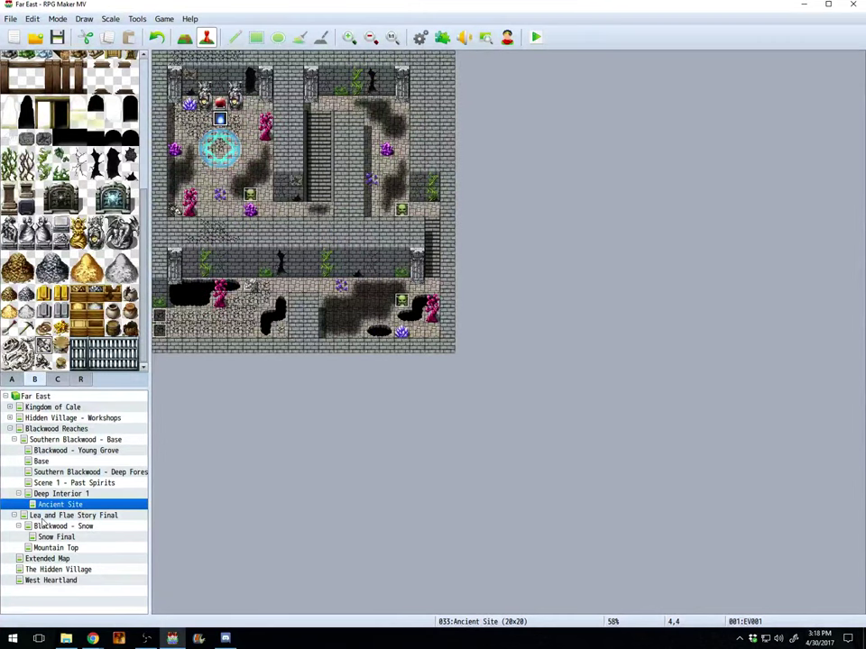
Step: Return to Deep Interior 1 and look through the background music in the Sound Test, selecting 03_Deserted_Mansion
{"action": "left_click", "coordinate": [63, 495]}
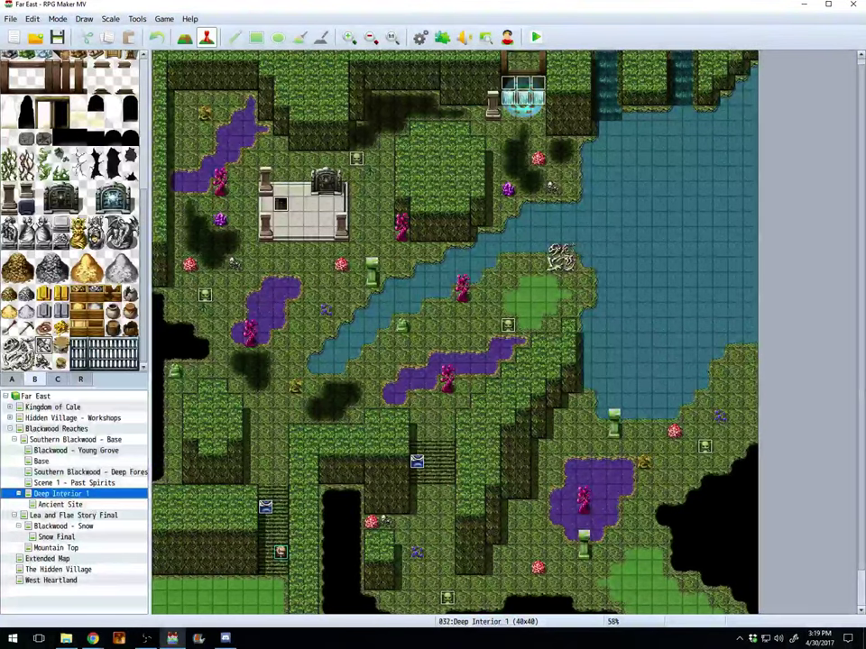
{"action": "scroll", "coordinate": [862, 451], "scroll_direction": "down", "scroll_amount": 1}
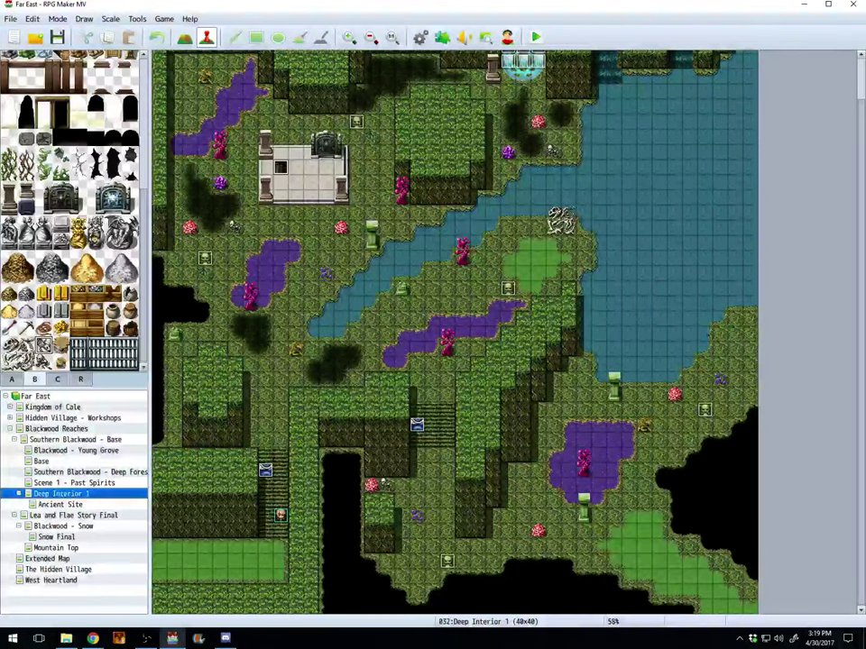
{"action": "left_click", "coordinate": [463, 37]}
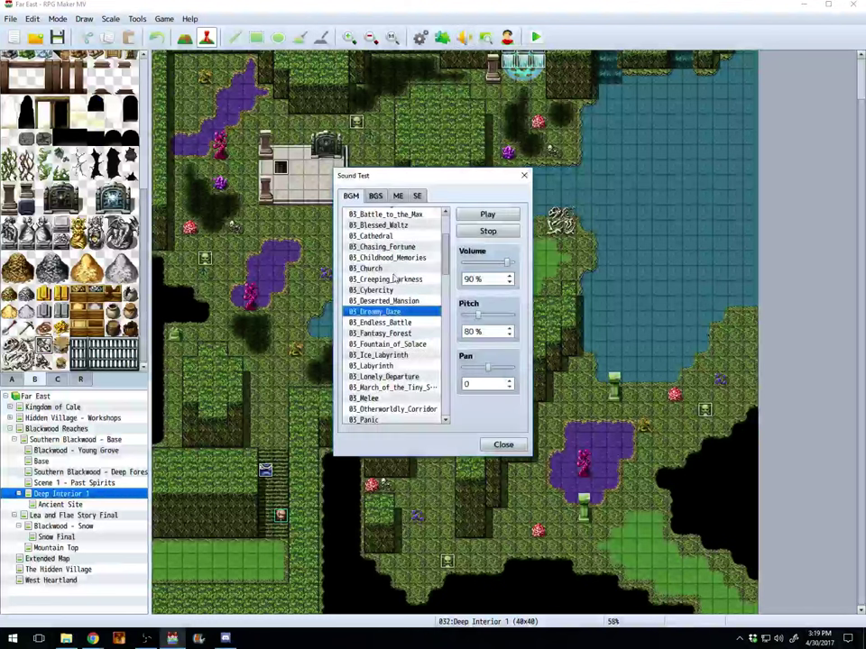
{"action": "left_click", "coordinate": [392, 301]}
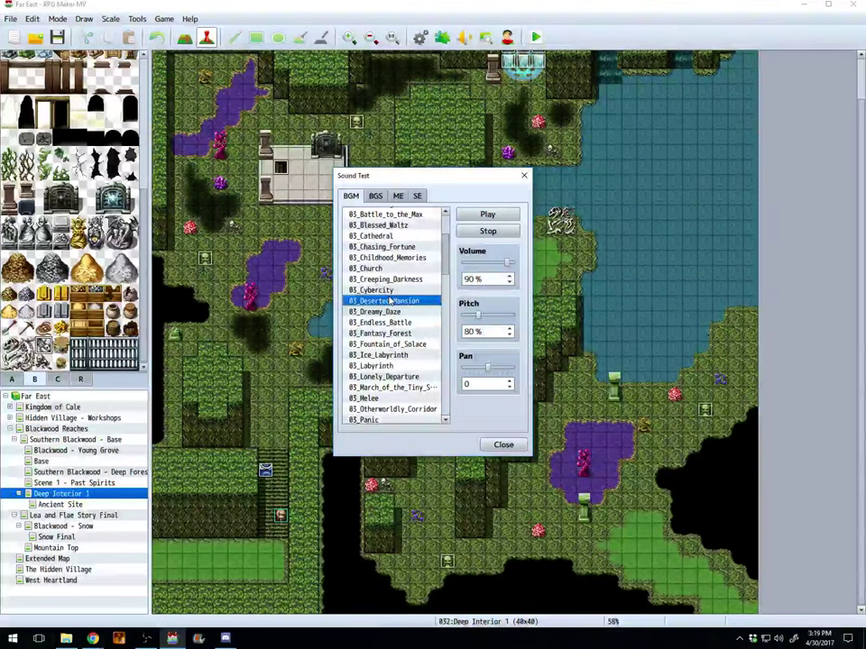
{"action": "left_click", "coordinate": [524, 175]}
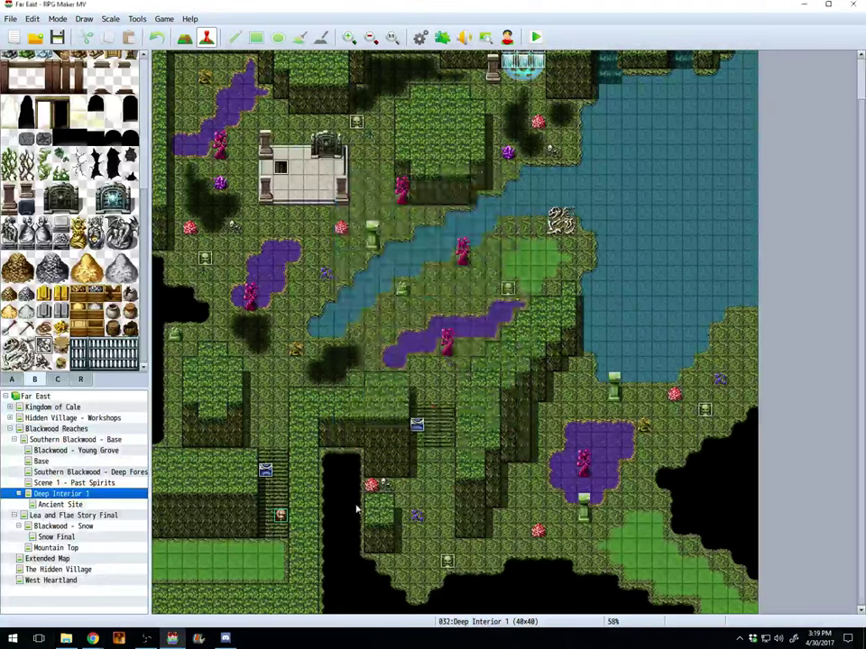
Step: Create a transfer event at (0,36) on the west edge of Deep Interior 1, leading to Southern Blackwood - Base with direction Left
{"action": "right_click", "coordinate": [158, 537]}
{"action": "mouse_move", "coordinate": [209, 623]}
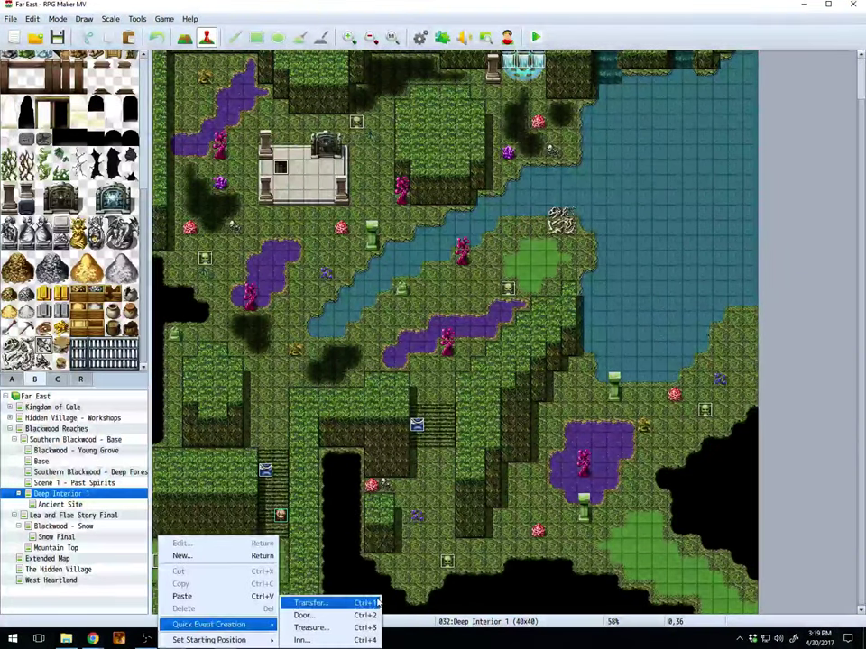
{"action": "left_click", "coordinate": [302, 601]}
{"action": "left_click", "coordinate": [432, 318]}
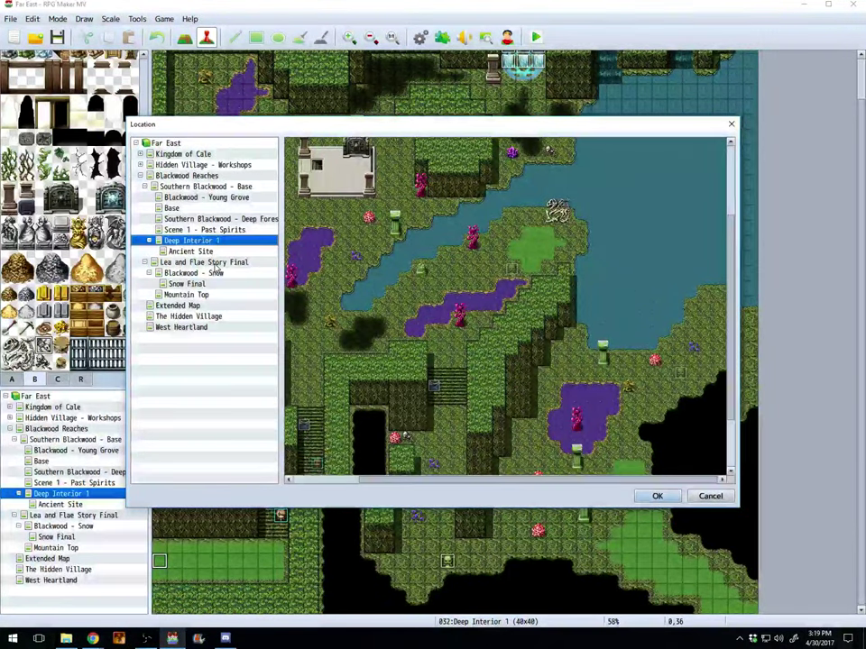
{"action": "left_click", "coordinate": [208, 220]}
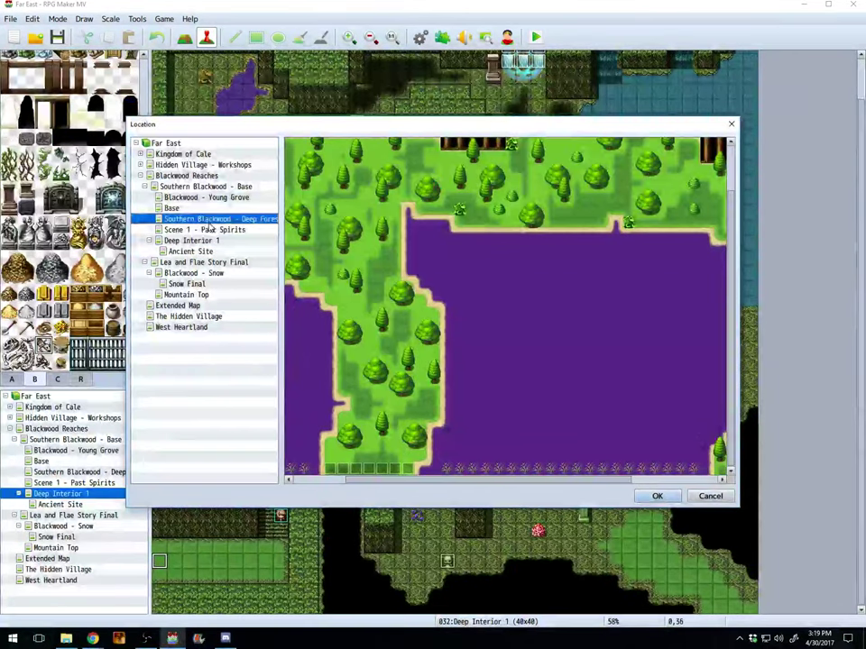
{"action": "left_click", "coordinate": [202, 198]}
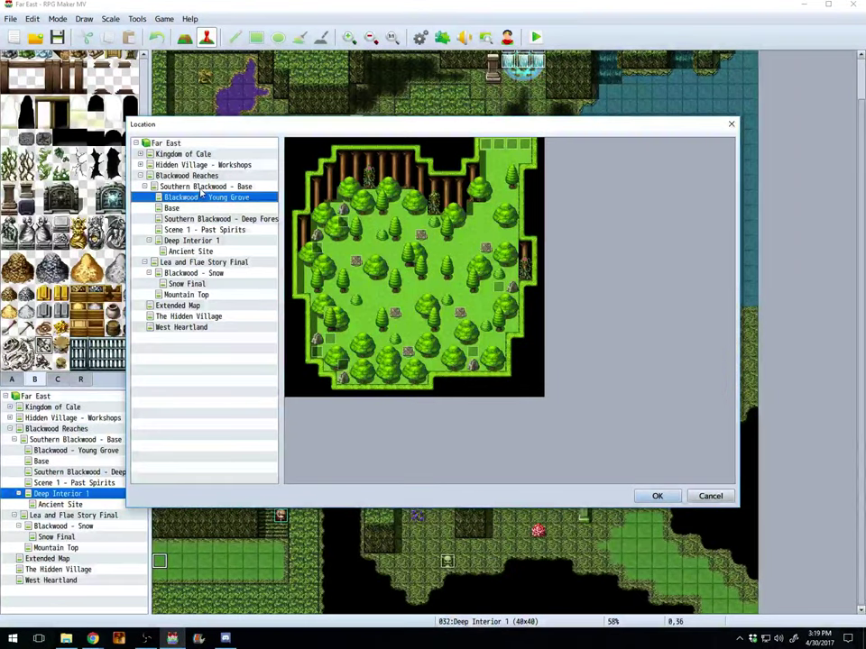
{"action": "left_click", "coordinate": [202, 186]}
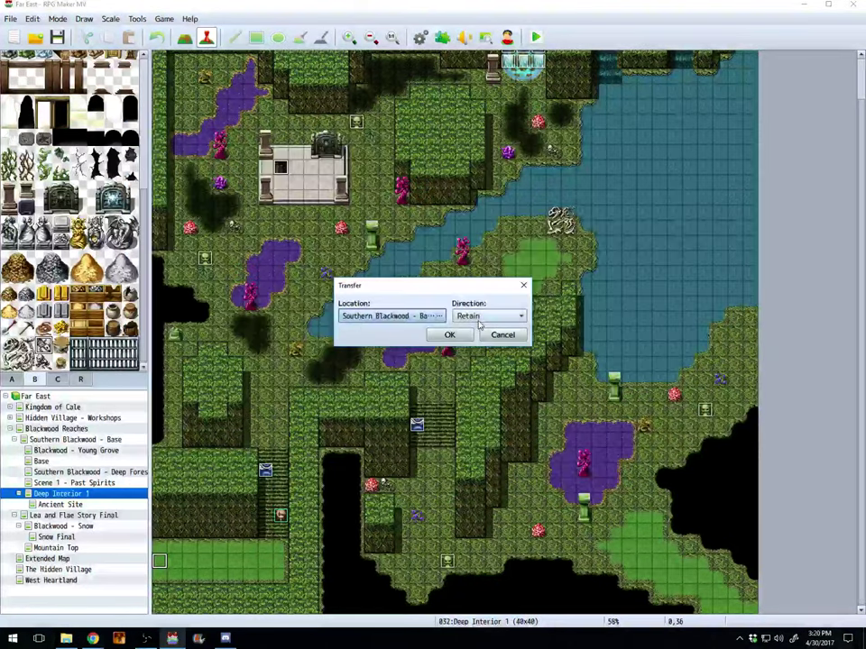
{"action": "left_click", "coordinate": [490, 316]}
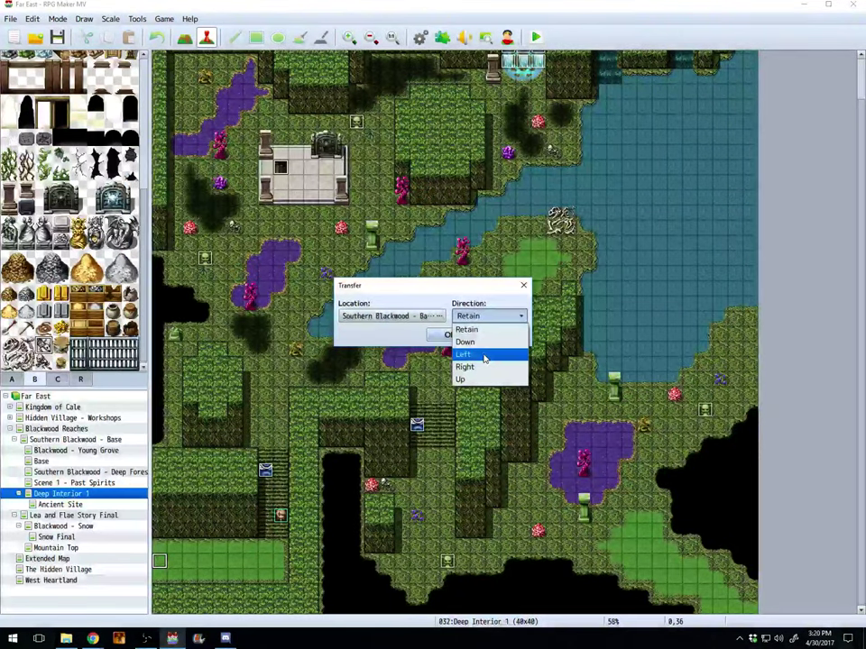
{"action": "left_click", "coordinate": [483, 355]}
{"action": "left_click", "coordinate": [449, 334]}
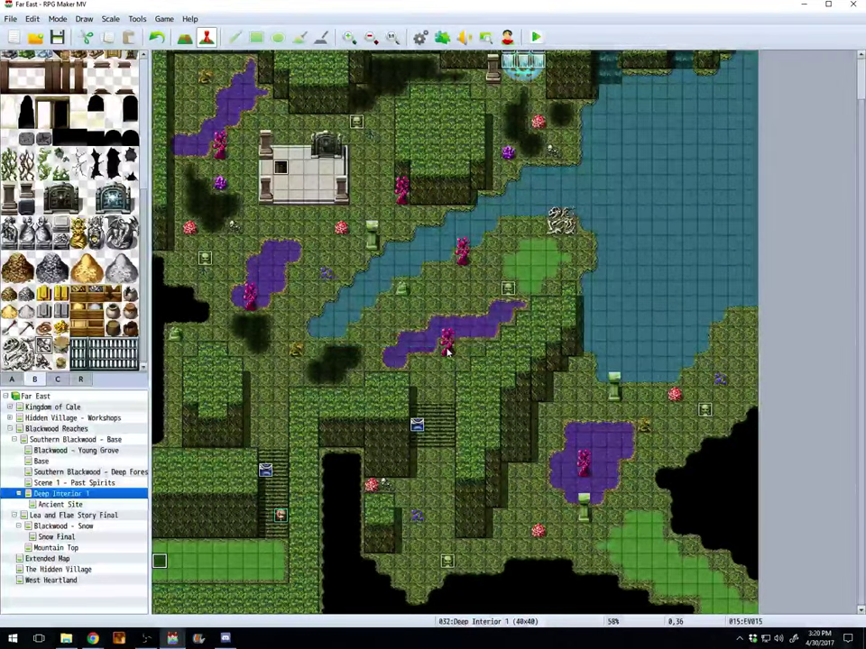
Step: Copy the west-edge transfer event onto the tiles directly above and below it
{"action": "key", "text": "ctrl+c"}
{"action": "key", "text": "Up"}
{"action": "key", "text": "ctrl+v"}
{"action": "key", "text": "Down"}
{"action": "key", "text": "Down"}
{"action": "key", "text": "ctrl+v"}
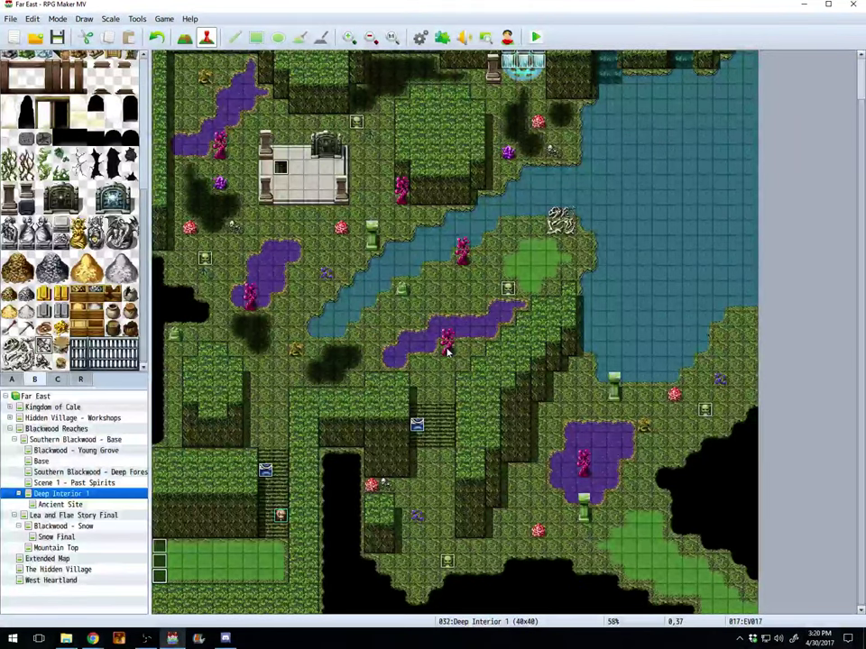
Step: Set the direction to Right for the Ancient Site (1,17) transfer in the stone platform's entrance event
{"action": "double_click", "coordinate": [281, 167]}
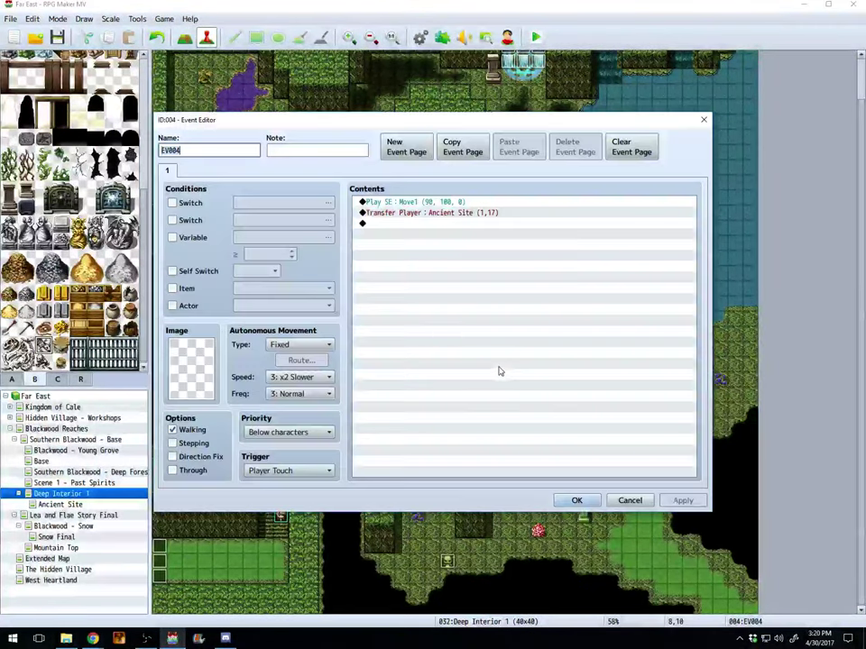
{"action": "double_click", "coordinate": [442, 204]}
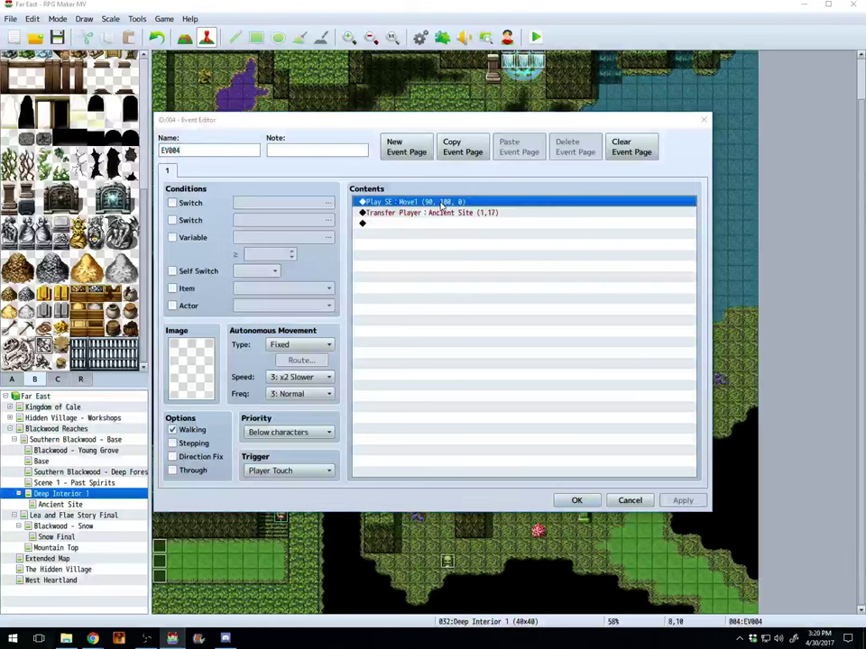
{"action": "key", "text": "Escape"}
{"action": "double_click", "coordinate": [497, 214]}
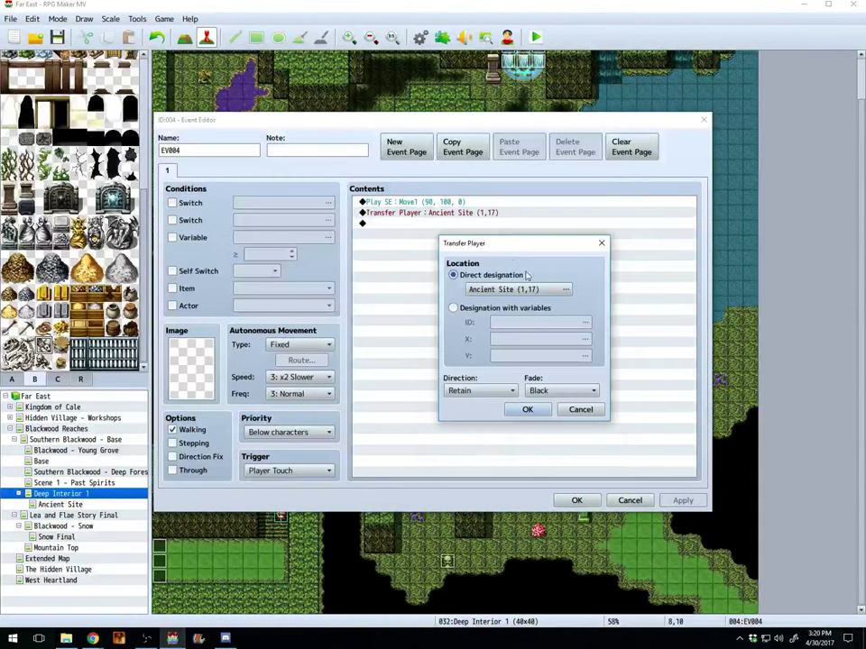
{"action": "left_click", "coordinate": [503, 390]}
{"action": "left_click", "coordinate": [470, 441]}
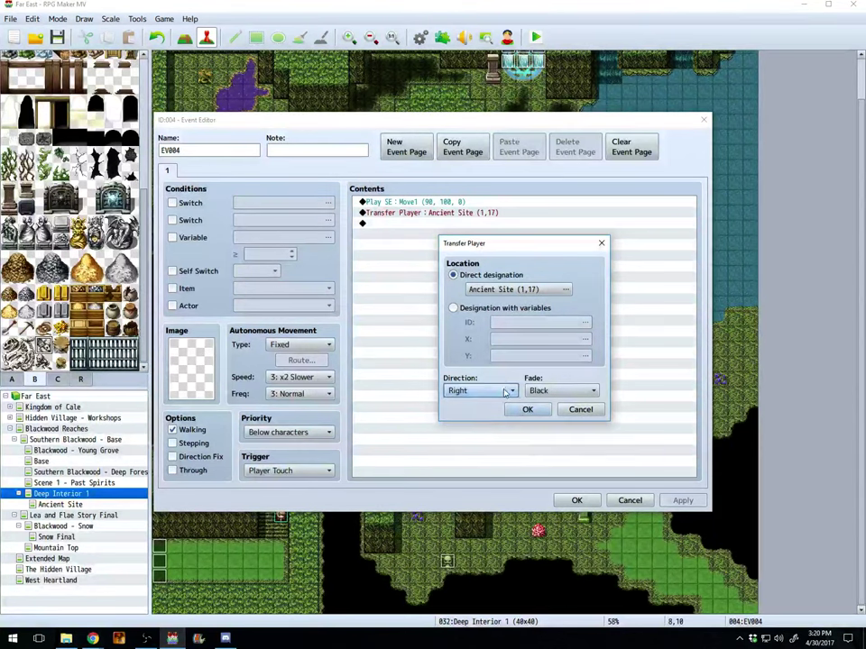
{"action": "left_click", "coordinate": [509, 409]}
{"action": "left_click", "coordinate": [577, 500]}
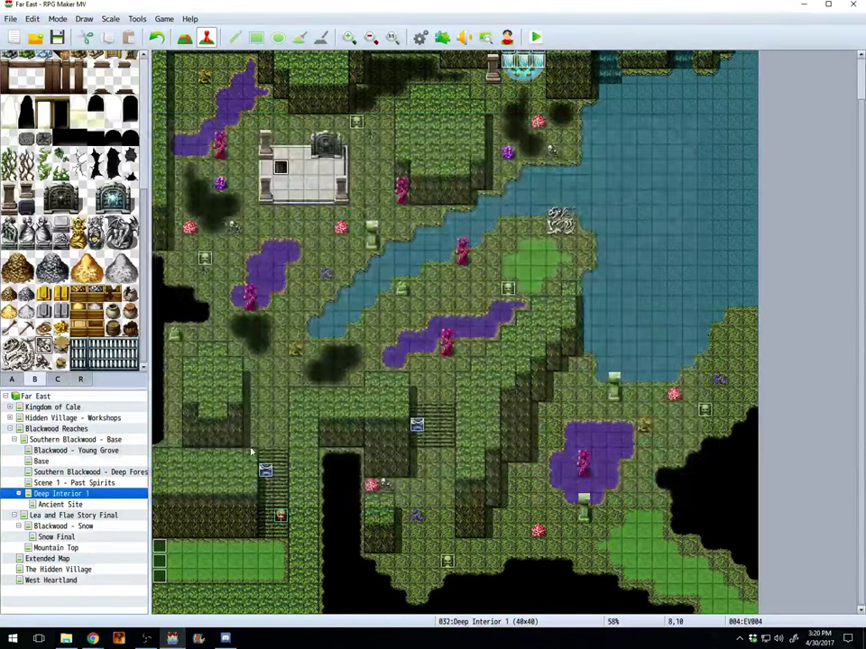
Step: Look over the Southern Blackwood - Base and Base maps and review both pages of the Bed / Night Manager event
{"action": "left_click", "coordinate": [90, 450]}
{"action": "left_click", "coordinate": [81, 439]}
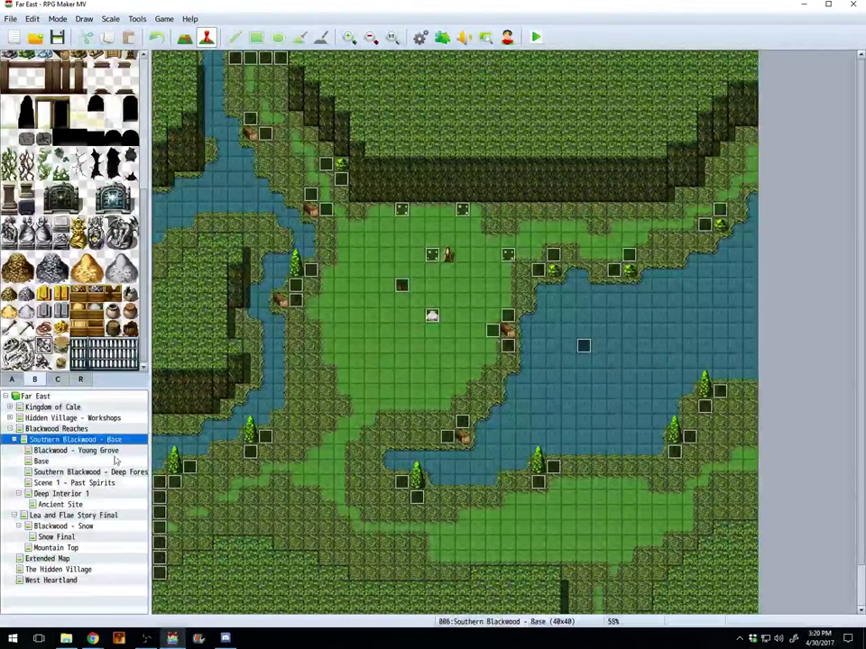
{"action": "left_click", "coordinate": [47, 461]}
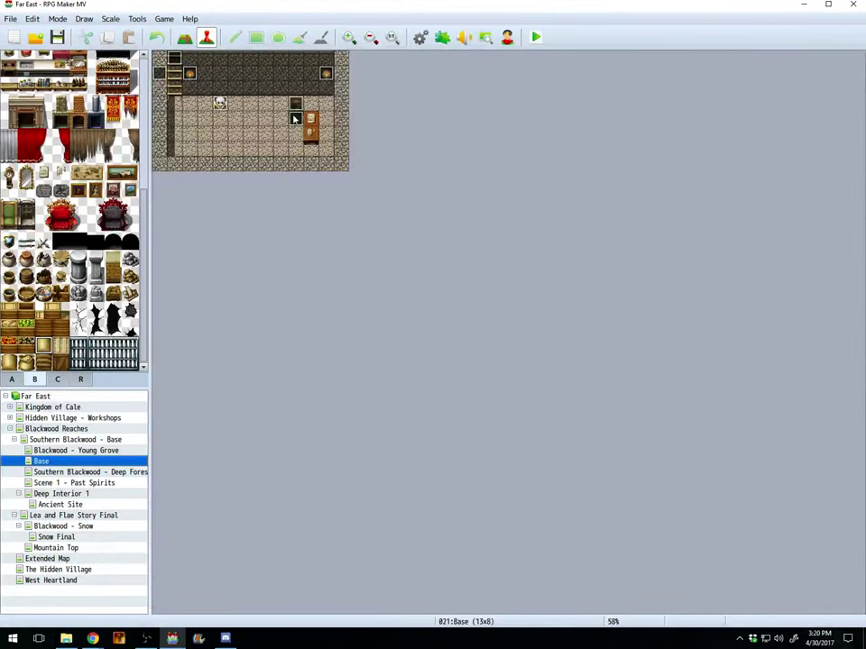
{"action": "right_click", "coordinate": [294, 118]}
{"action": "left_click", "coordinate": [308, 122]}
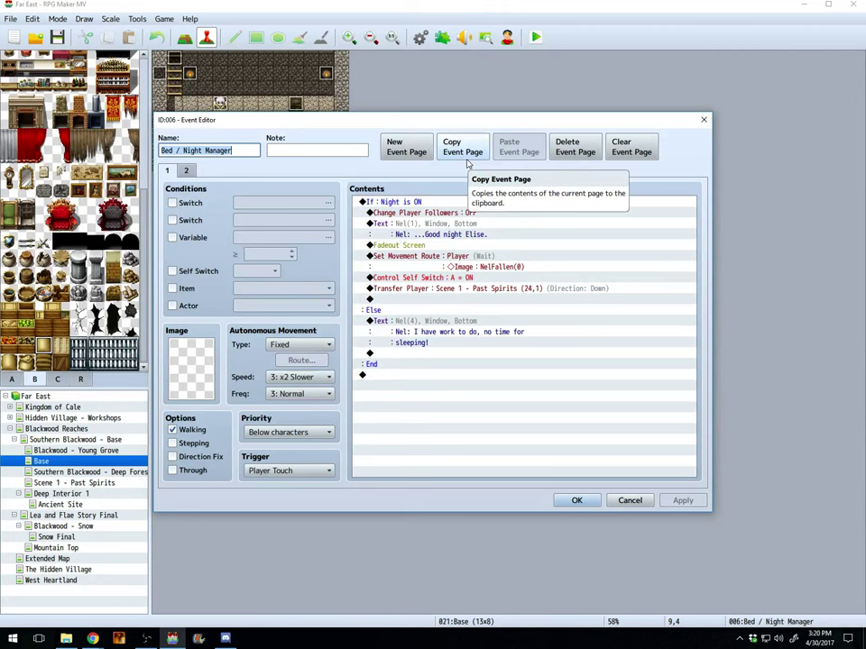
{"action": "left_click", "coordinate": [186, 173]}
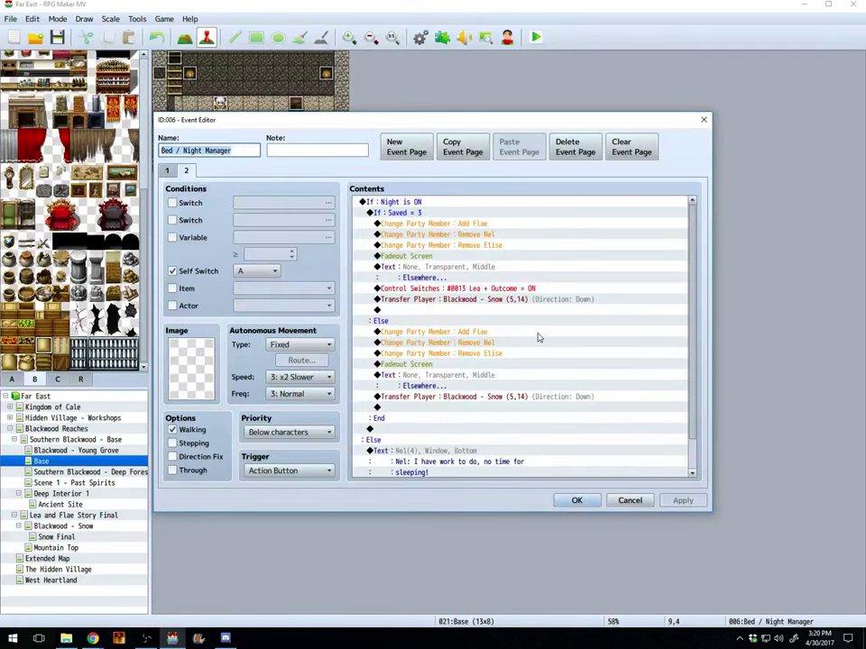
{"action": "scroll", "coordinate": [538, 337], "scroll_direction": "down", "scroll_amount": 1}
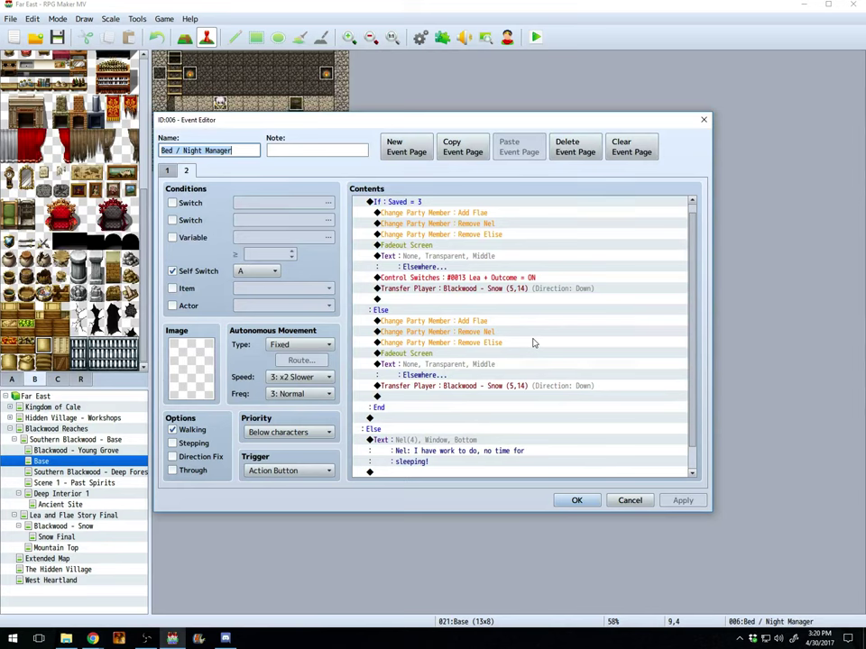
{"action": "scroll", "coordinate": [533, 343], "scroll_direction": "down", "scroll_amount": 1}
{"action": "scroll", "coordinate": [533, 343], "scroll_direction": "down", "scroll_amount": 1}
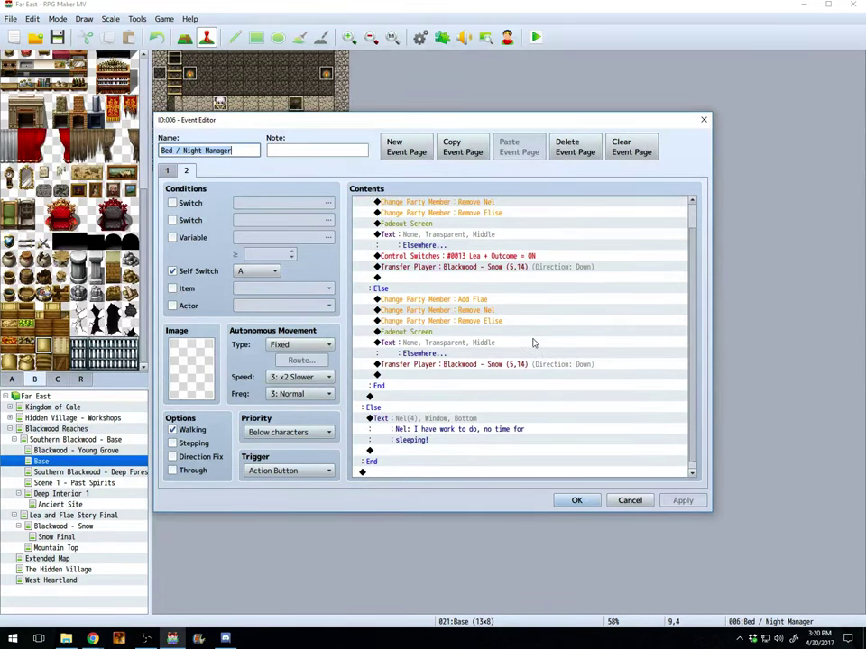
{"action": "scroll", "coordinate": [533, 343], "scroll_direction": "up", "scroll_amount": 3}
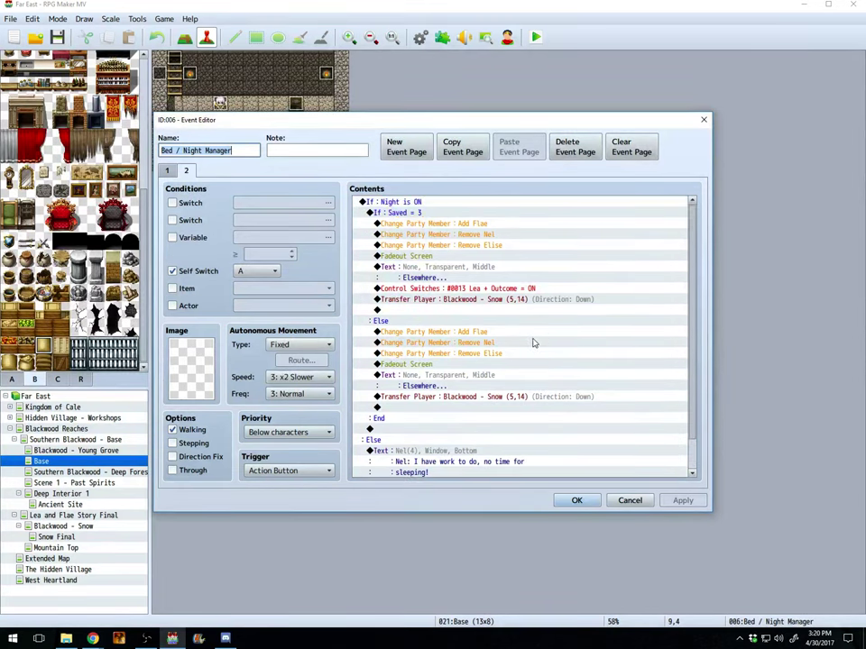
{"action": "left_click", "coordinate": [704, 121]}
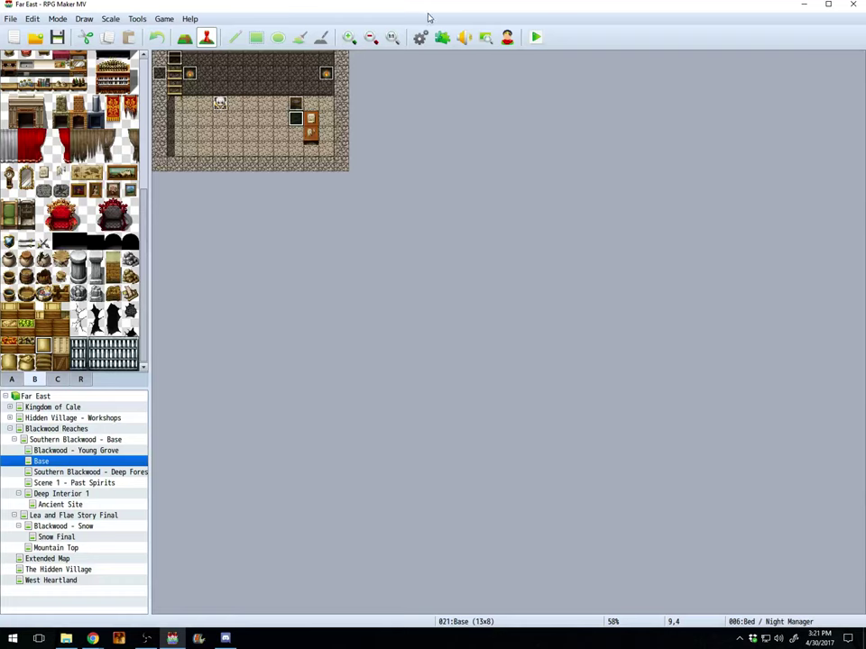
Step: Name switch 0020 "Blackwood Dungeon" through the event searcher's switch list, and return to the Southern Blackwood - Base map
{"action": "left_click", "coordinate": [136, 20]}
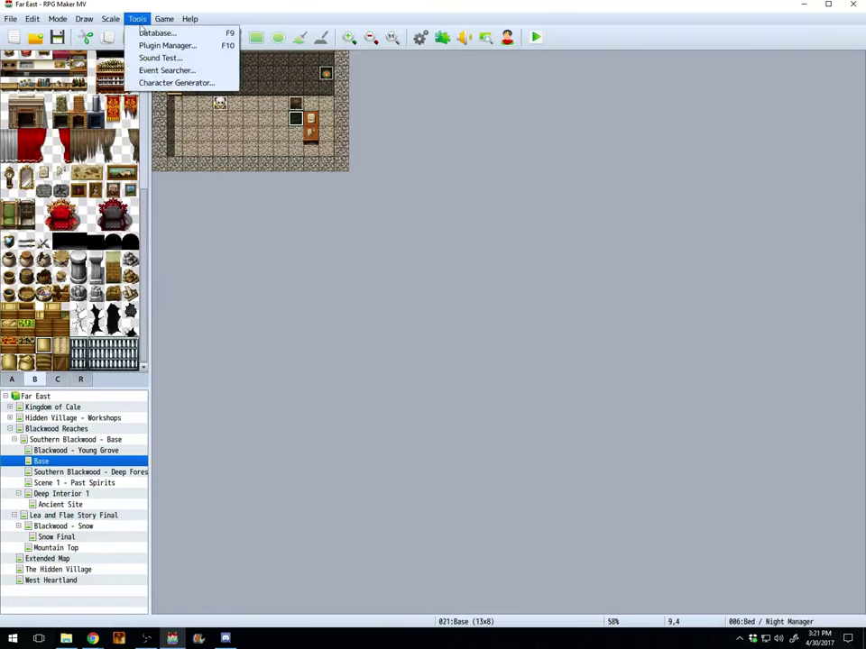
{"action": "left_click", "coordinate": [161, 70]}
{"action": "left_click", "coordinate": [408, 181]}
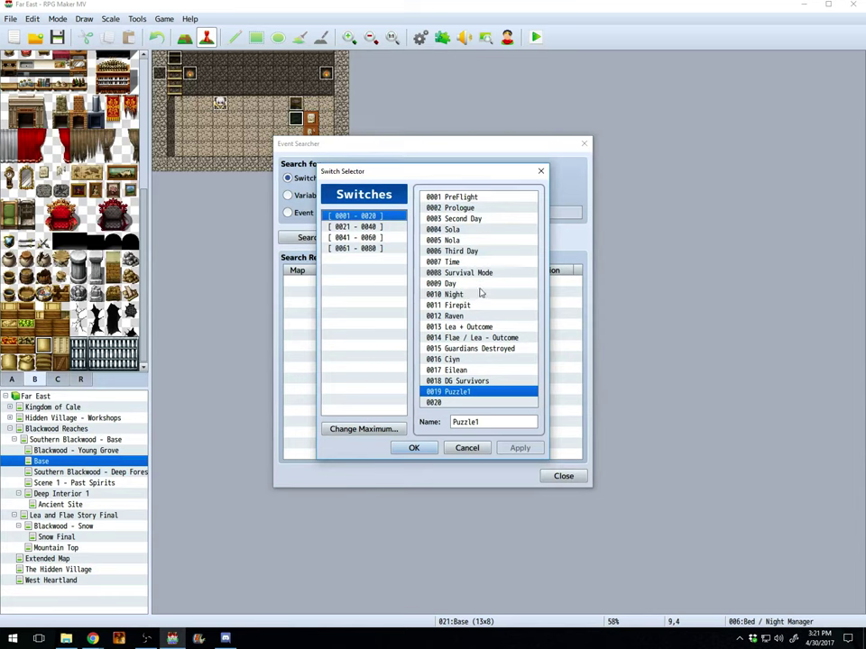
{"action": "left_click", "coordinate": [456, 403]}
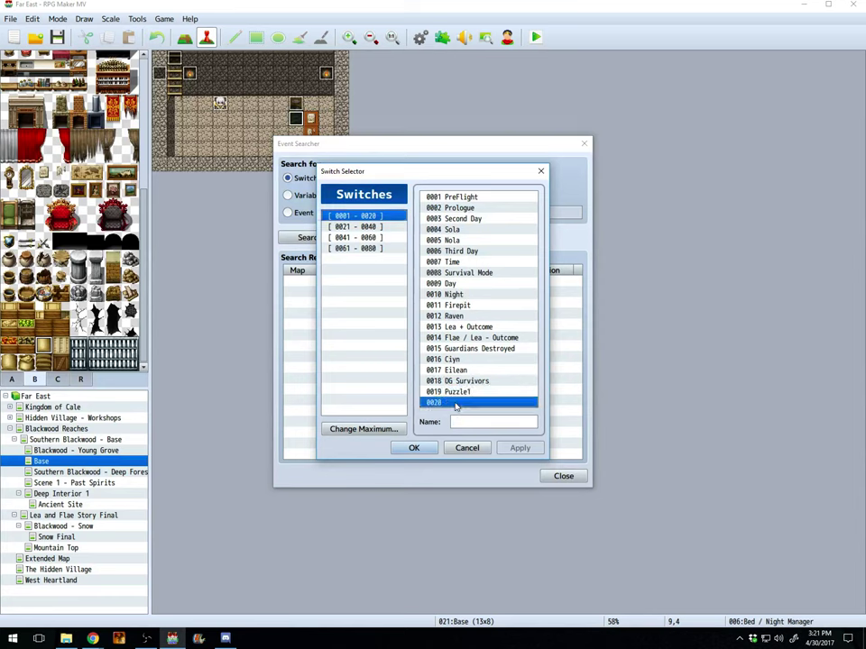
{"action": "left_click", "coordinate": [486, 423]}
{"action": "type", "text": "B"}
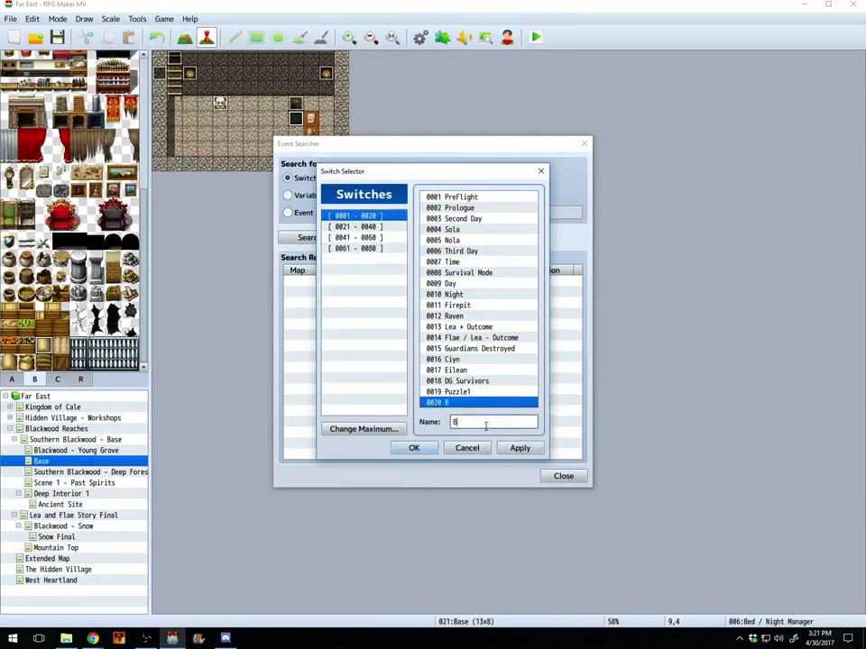
{"action": "type", "text": "lackwood Dungeon"}
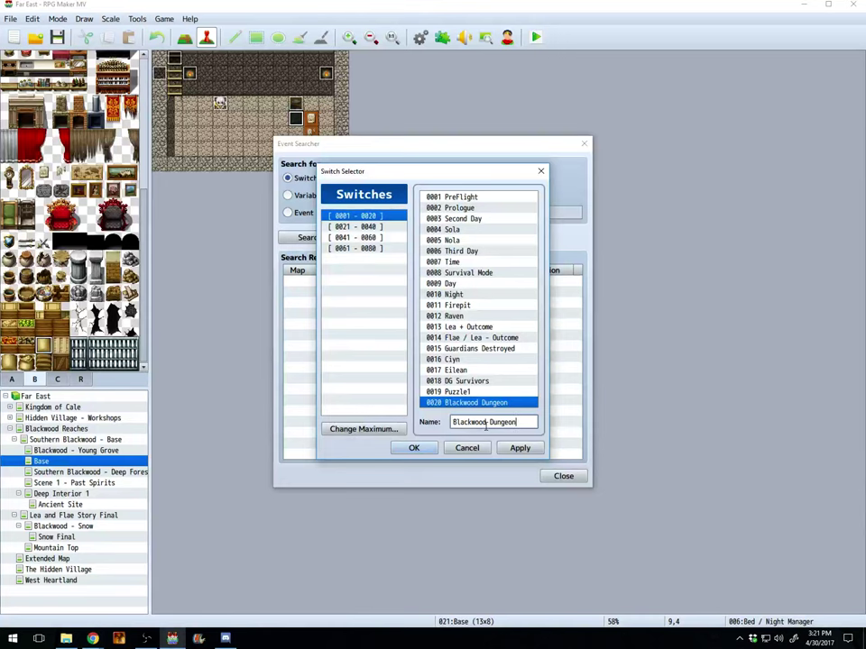
{"action": "left_click", "coordinate": [414, 447]}
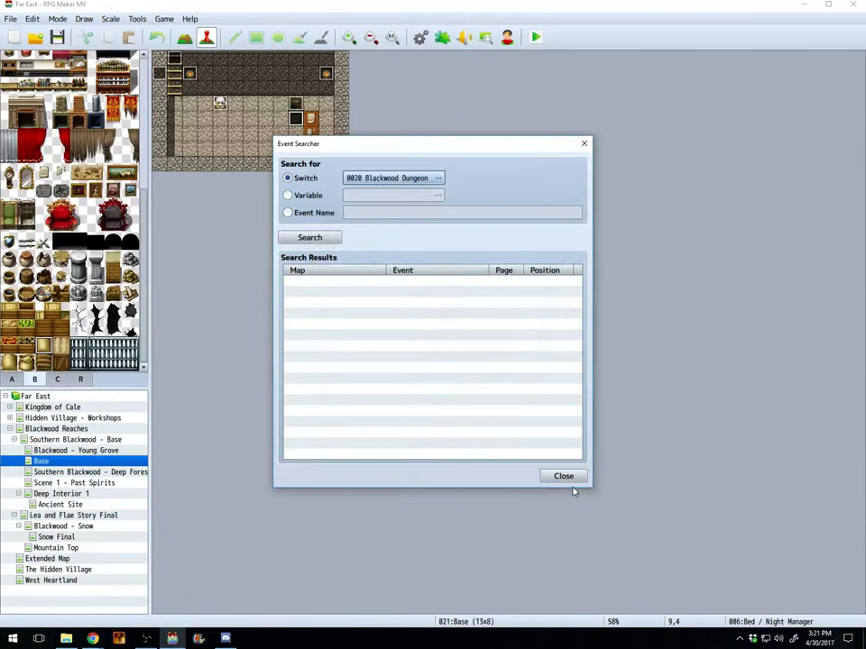
{"action": "left_click", "coordinate": [564, 477]}
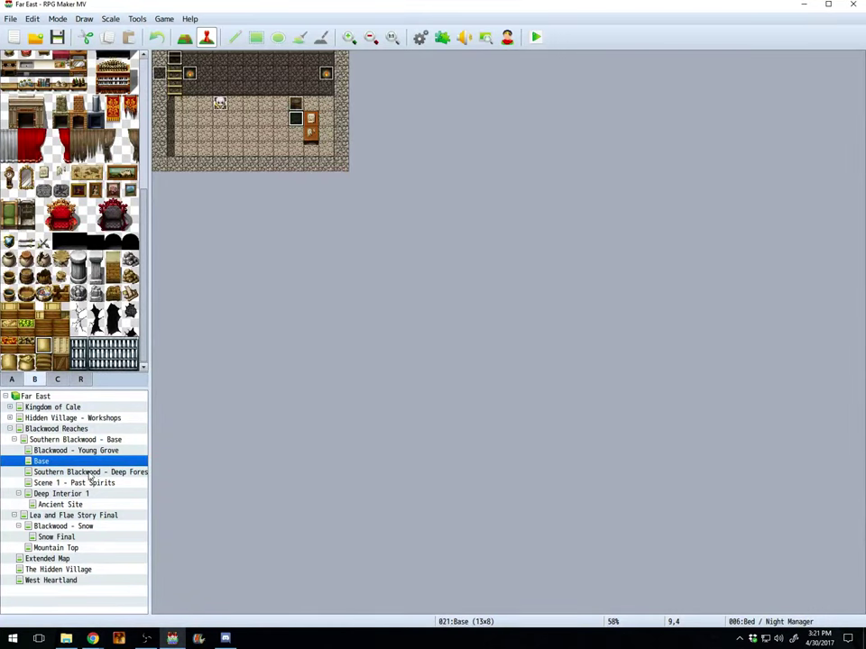
{"action": "left_click", "coordinate": [71, 450]}
{"action": "left_click", "coordinate": [72, 440]}
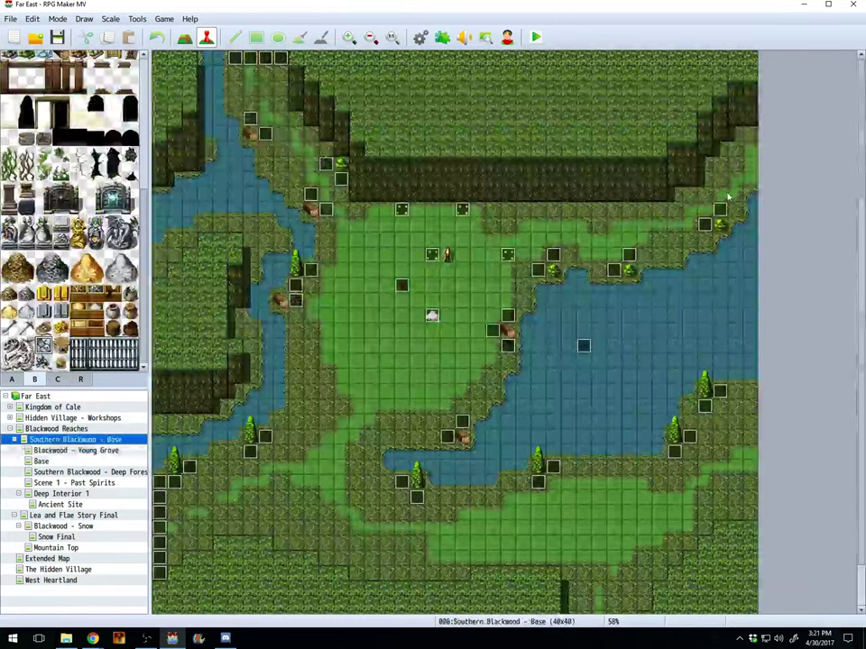
{"action": "right_click", "coordinate": [751, 184]}
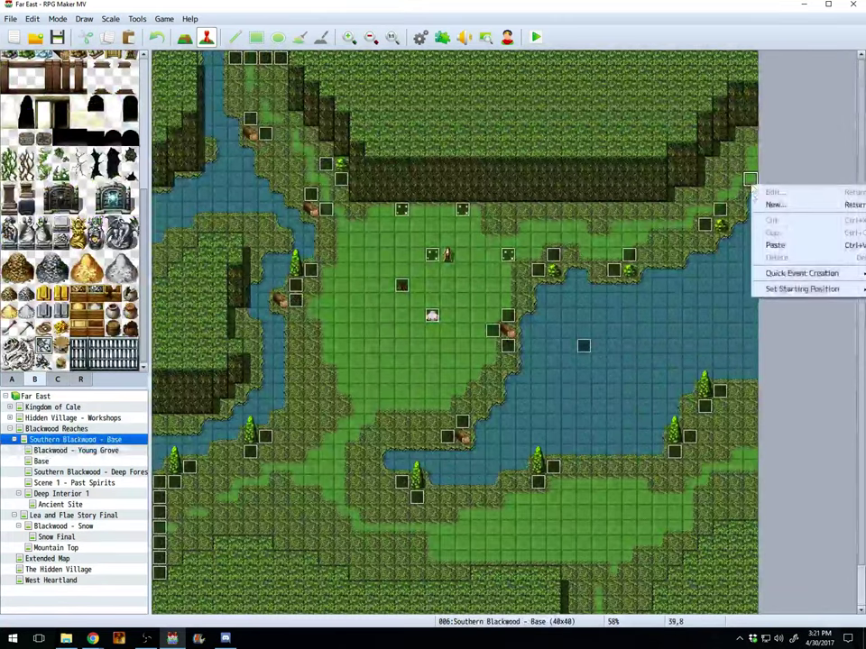
{"action": "left_click", "coordinate": [779, 213]}
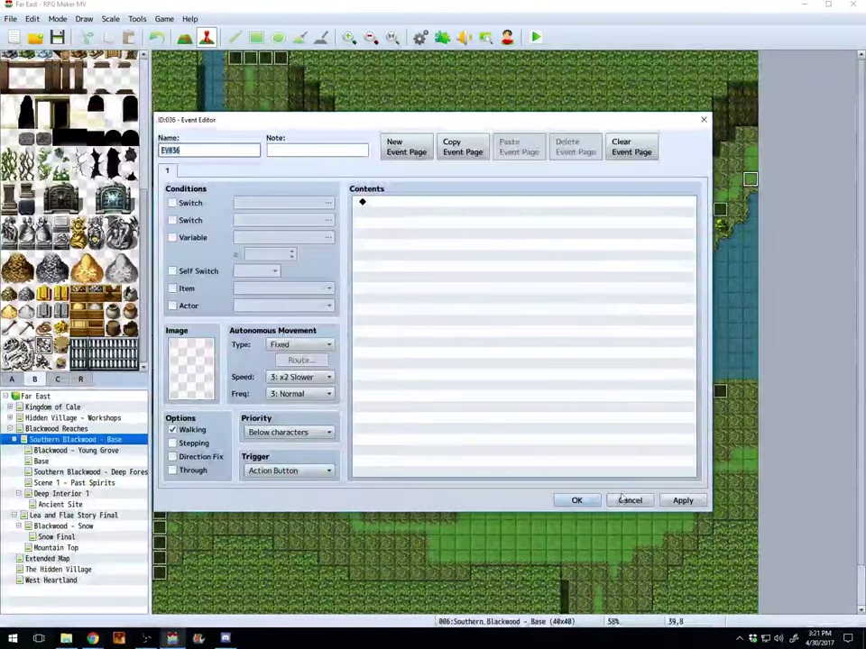
{"action": "key", "text": "Escape"}
Step: Create a quick transfer event at (39,8) on the map's east edge, leading to Deep Interior 1 (1,36) with direction Right
{"action": "right_click", "coordinate": [749, 180]}
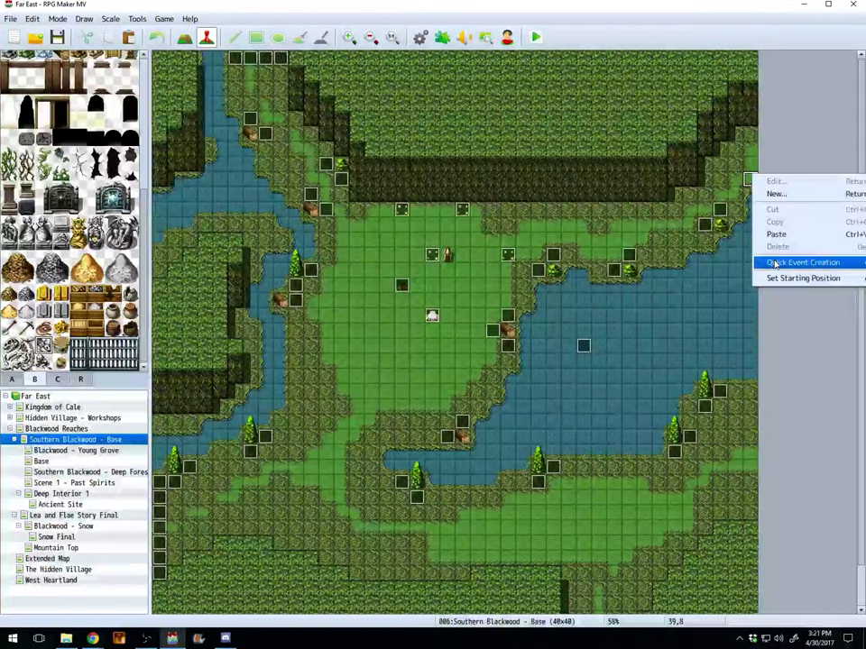
{"action": "left_click", "coordinate": [713, 263]}
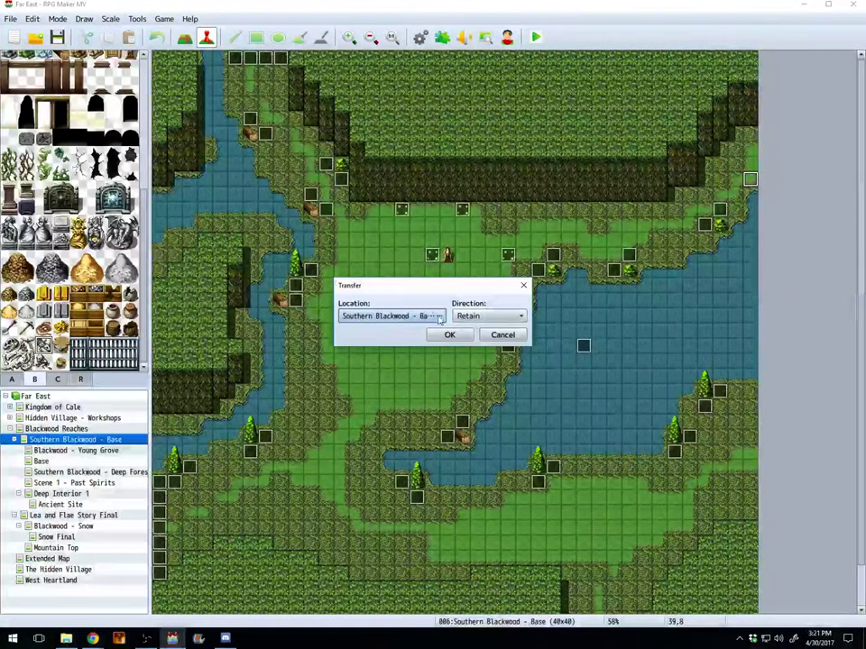
{"action": "left_click", "coordinate": [347, 319]}
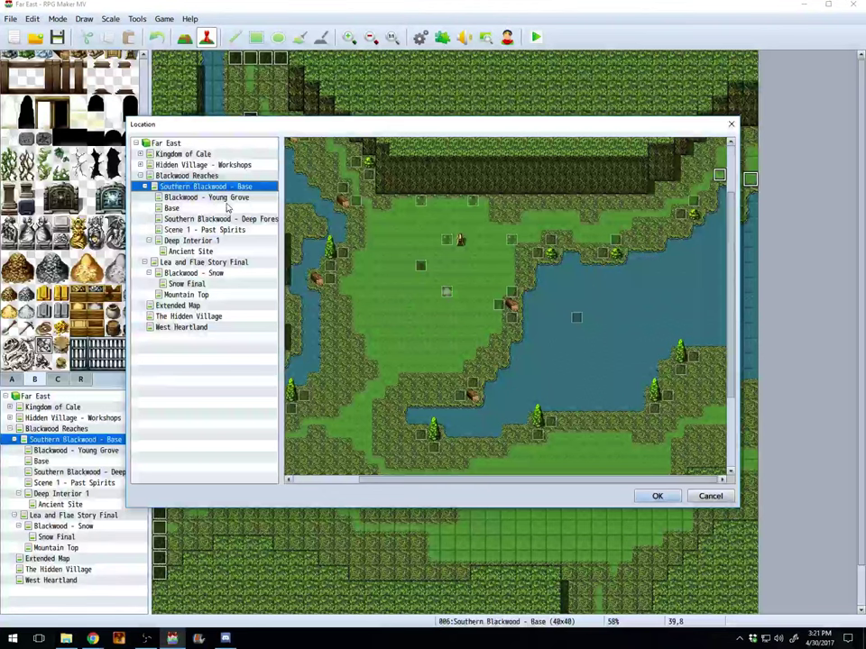
{"action": "left_click", "coordinate": [190, 240]}
{"action": "left_click_drag", "start_coordinate": [465, 479], "coordinate": [371, 479]}
{"action": "scroll", "coordinate": [547, 219], "scroll_direction": "down", "scroll_amount": 2}
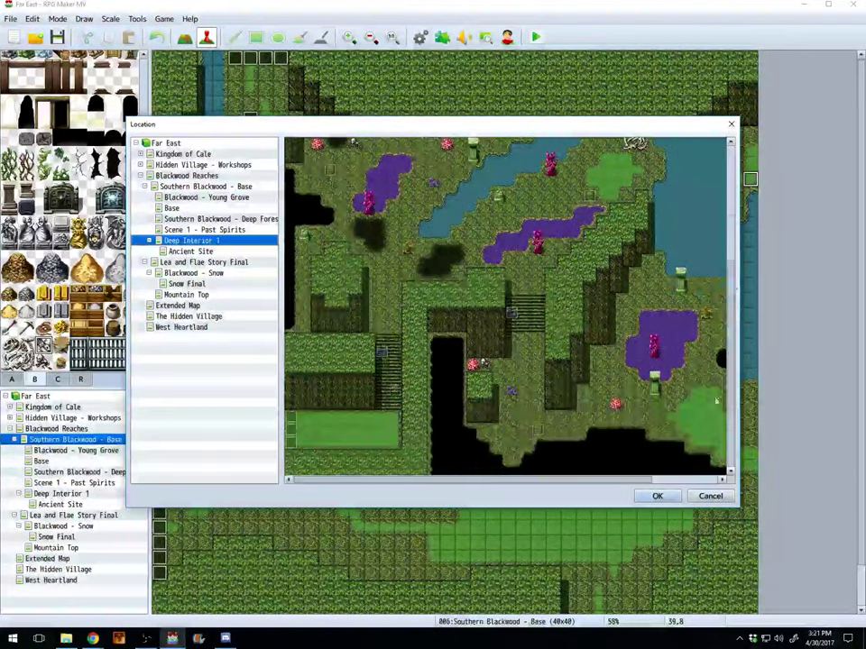
{"action": "double_click", "coordinate": [308, 431]}
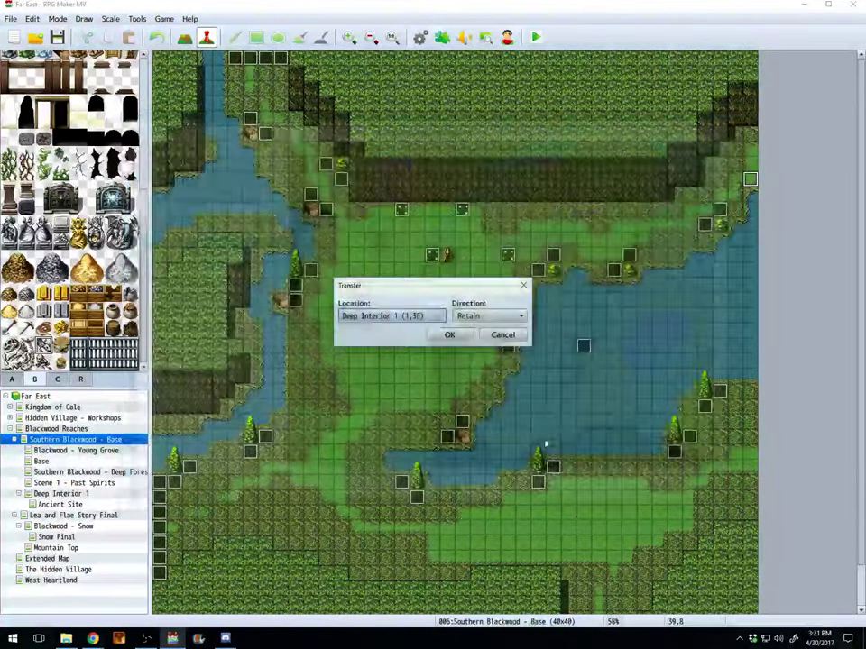
{"action": "left_click", "coordinate": [460, 317]}
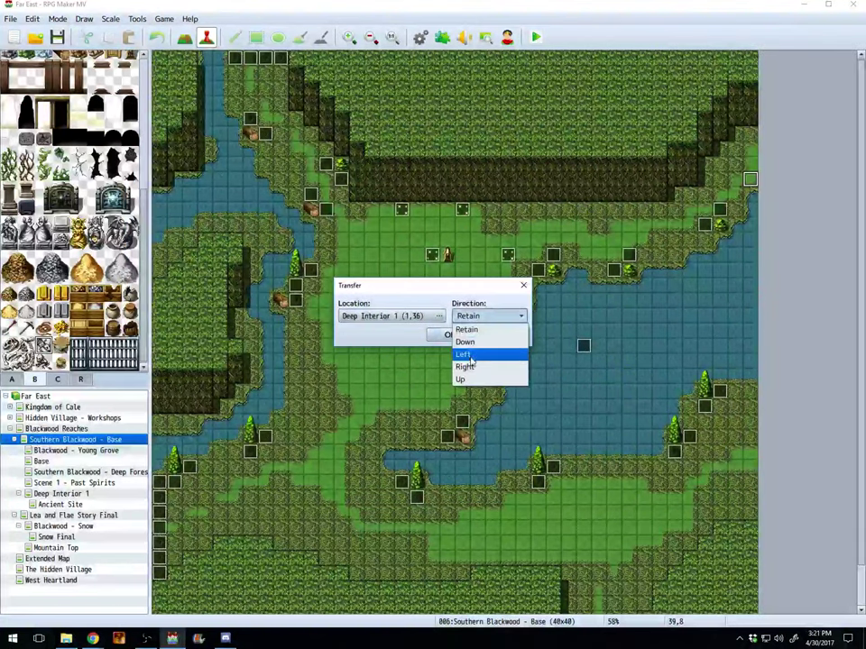
{"action": "left_click", "coordinate": [475, 368]}
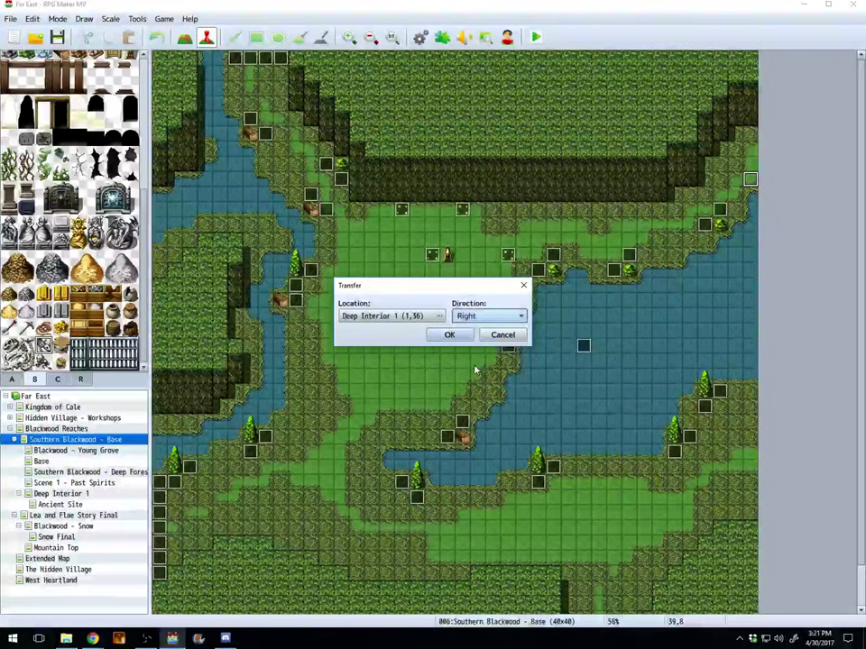
{"action": "left_click", "coordinate": [447, 336]}
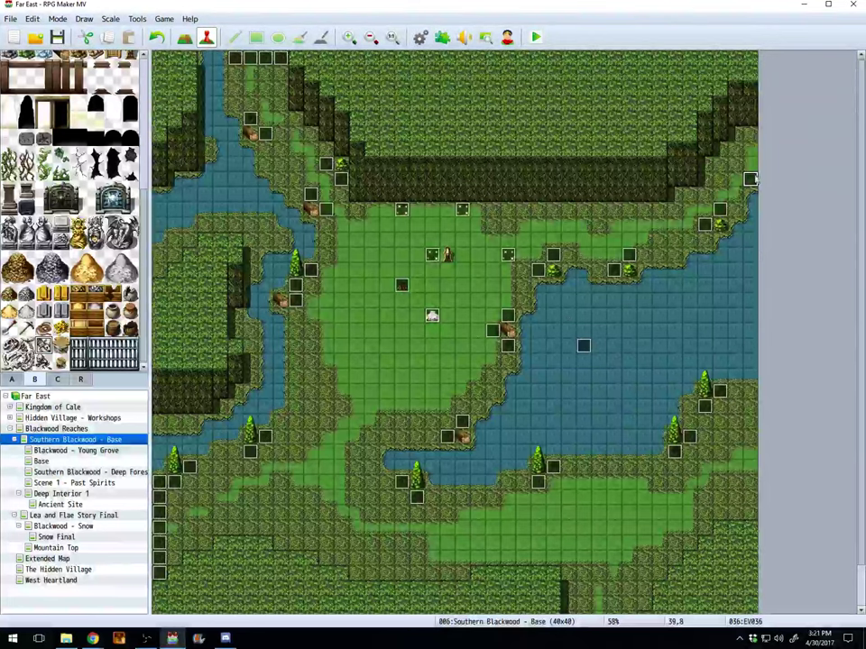
Step: Insert a conditional branch for switch 0020 Blackwood Dungeon being ON, with an Else branch, at the start of the east-edge transfer event
{"action": "right_click", "coordinate": [749, 180]}
{"action": "left_click", "coordinate": [758, 187]}
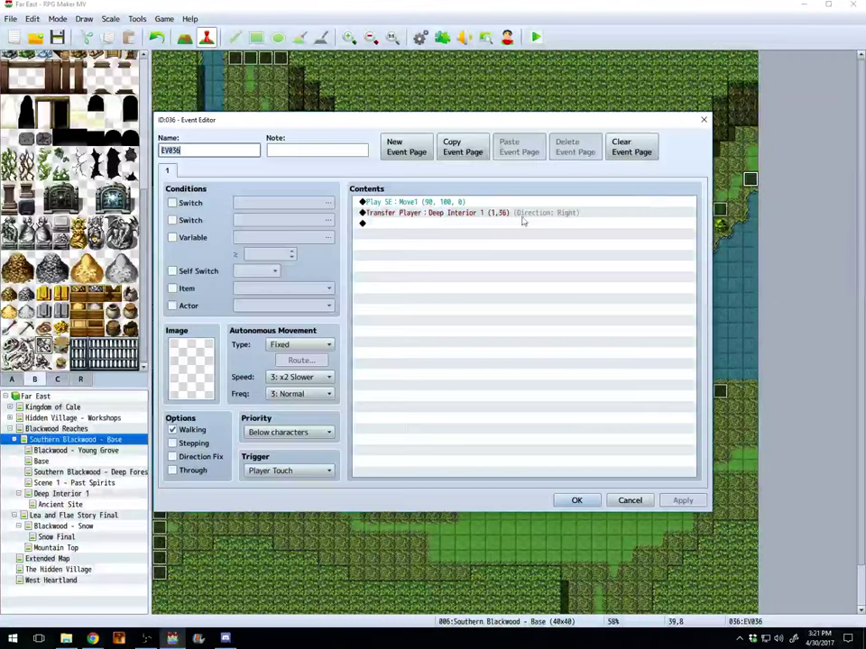
{"action": "right_click", "coordinate": [446, 204]}
{"action": "left_click", "coordinate": [463, 210]}
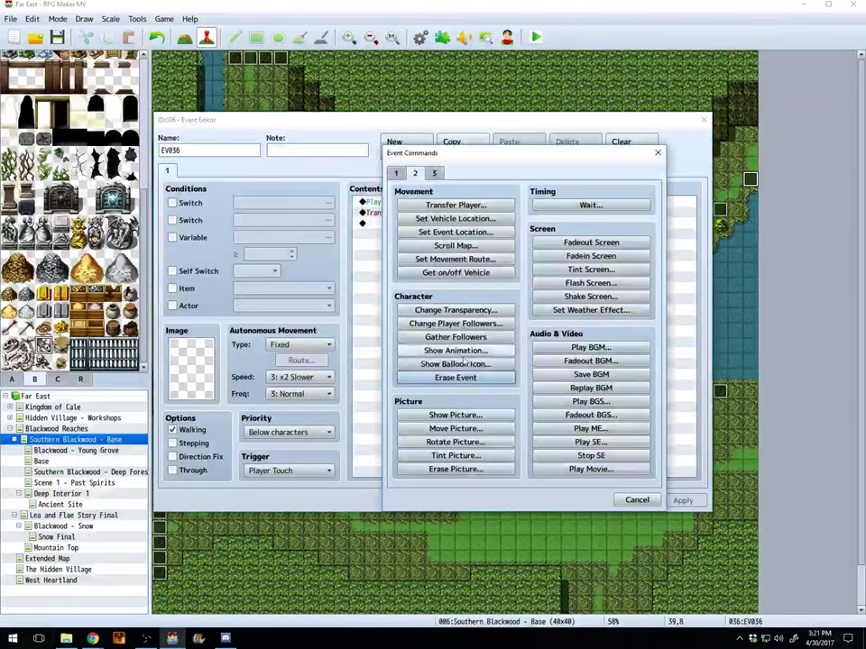
{"action": "left_click", "coordinate": [393, 174]}
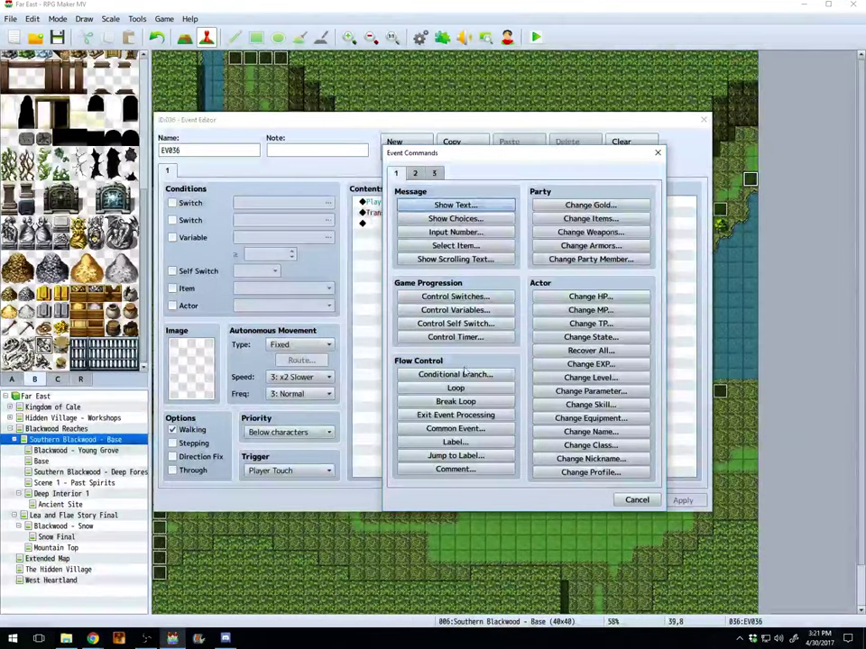
{"action": "left_click", "coordinate": [478, 270]}
{"action": "left_click", "coordinate": [484, 264]}
{"action": "left_click", "coordinate": [574, 414]}
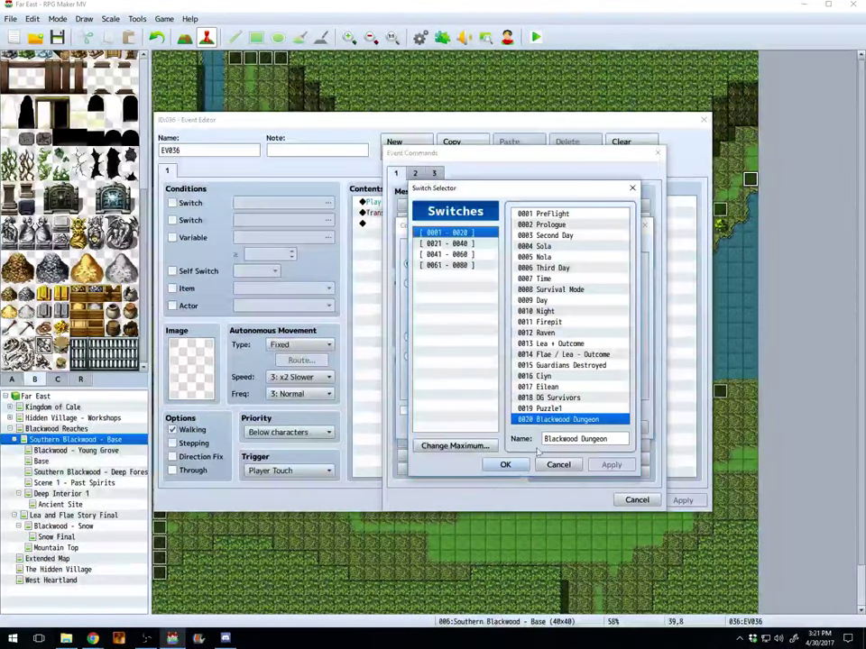
{"action": "left_click", "coordinate": [503, 464]}
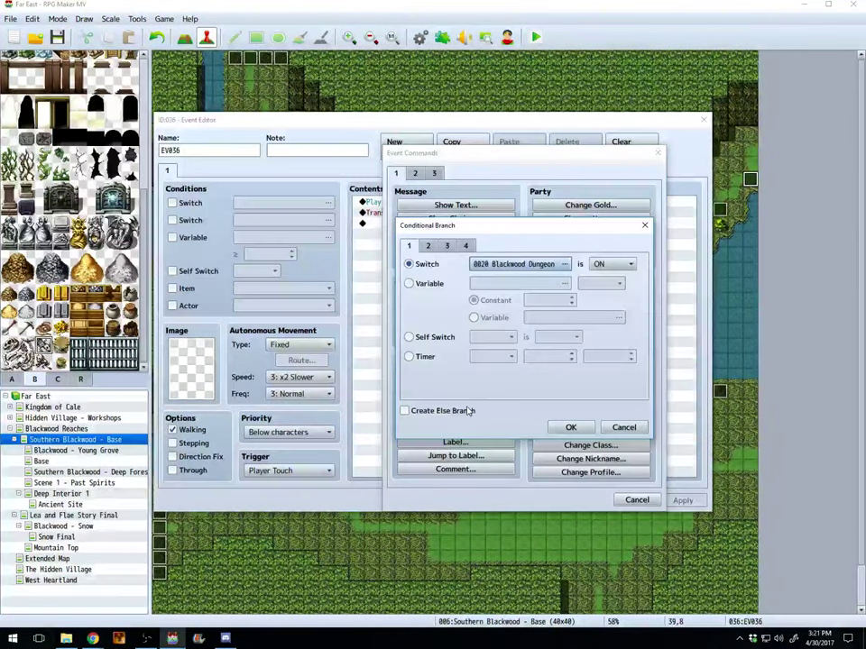
{"action": "left_click", "coordinate": [407, 411]}
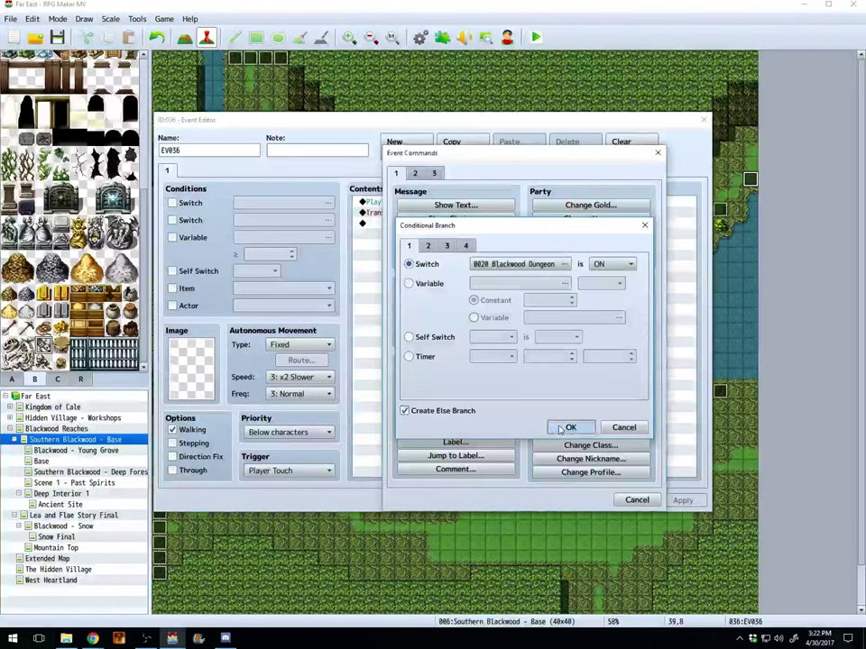
{"action": "left_click", "coordinate": [568, 428]}
Step: Move the Move1 sound effect and the Deep Interior 1 transfer command into the branch for Blackwood Dungeon being ON
{"action": "left_click", "coordinate": [406, 256]}
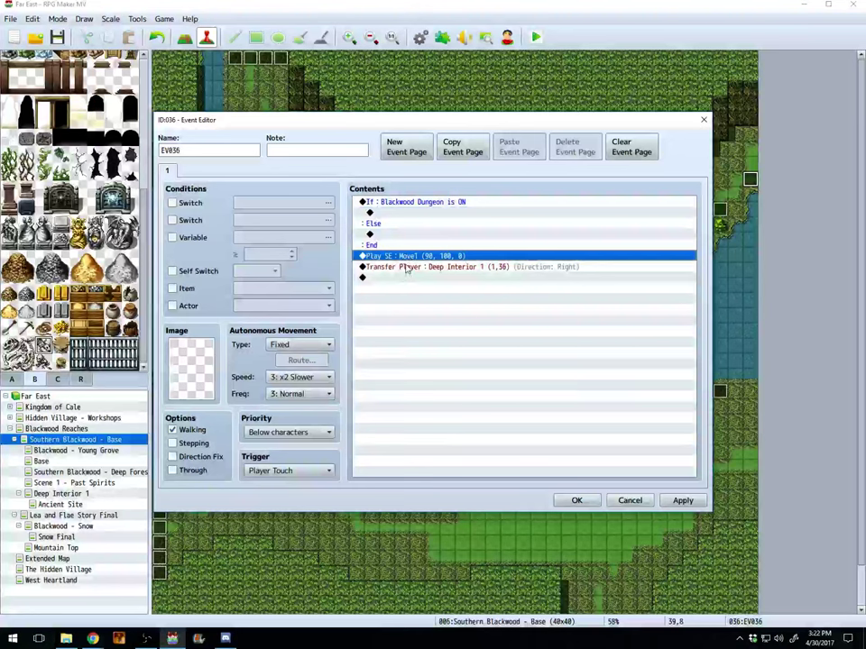
{"action": "left_click", "coordinate": [406, 267], "text": "shift"}
{"action": "key", "text": "ctrl+c"}
{"action": "left_click", "coordinate": [370, 213]}
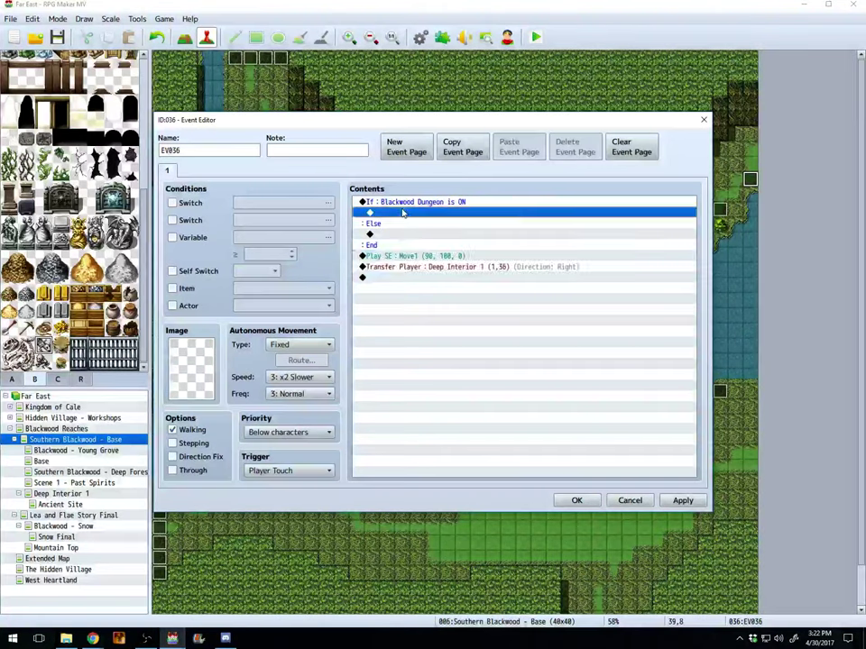
{"action": "key", "text": "ctrl+v"}
{"action": "left_click", "coordinate": [434, 278]}
{"action": "key", "text": "Delete"}
{"action": "key", "text": "Delete"}
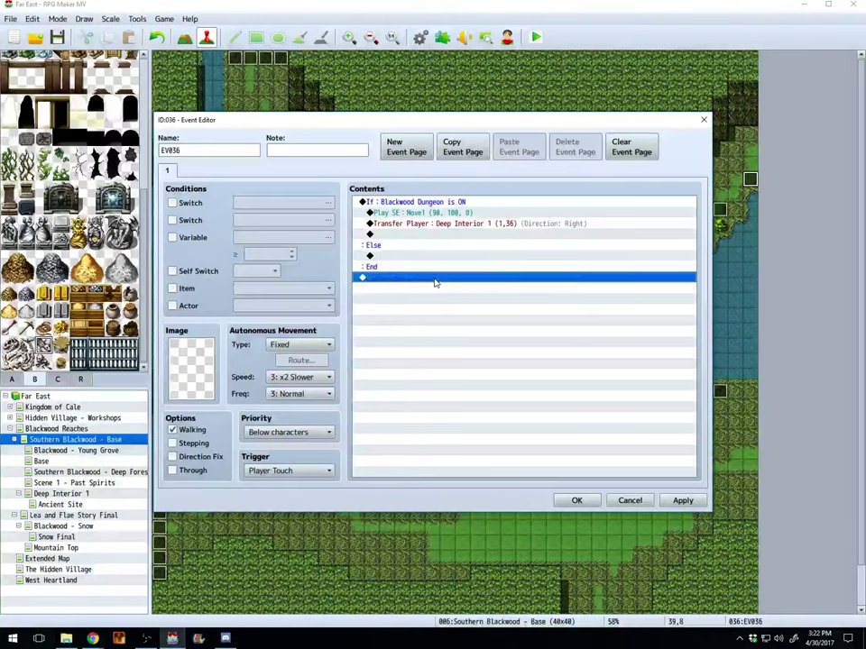
Step: Start a Show Text command in the Else branch, using the last face with closed eyes from the Nel face set
{"action": "left_click", "coordinate": [394, 257]}
{"action": "double_click", "coordinate": [395, 259]}
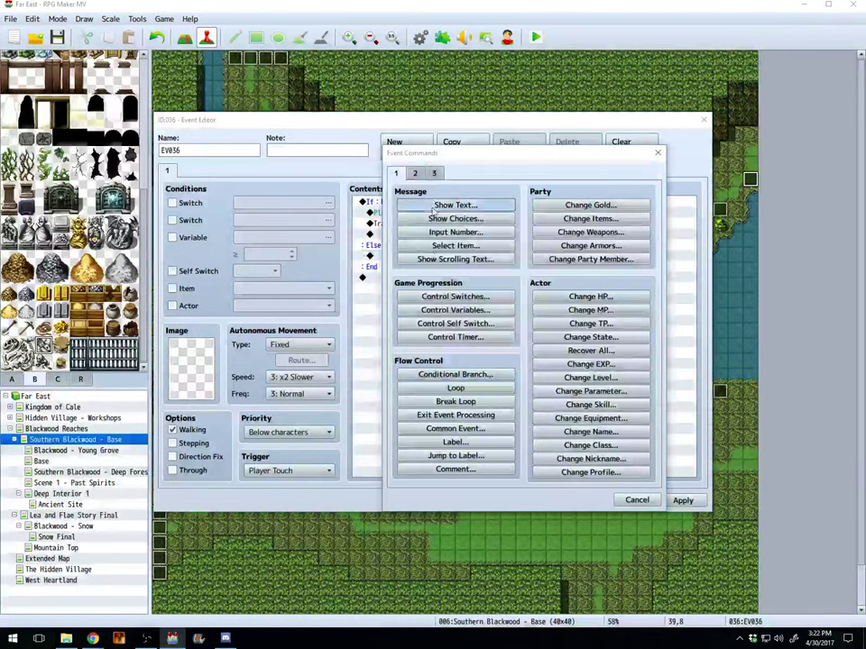
{"action": "left_click", "coordinate": [458, 204]}
{"action": "double_click", "coordinate": [410, 310]}
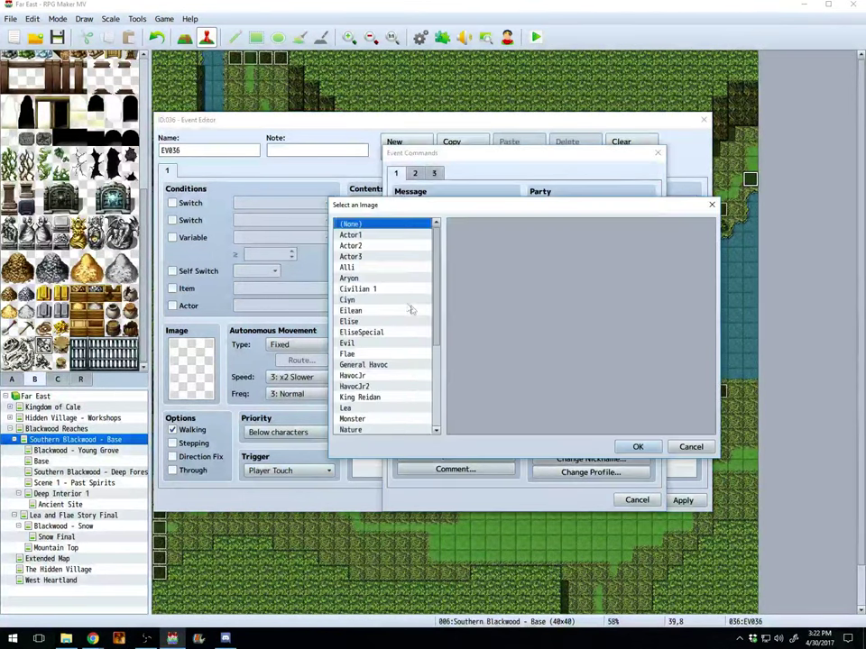
{"action": "scroll", "coordinate": [354, 409], "scroll_direction": "down", "scroll_amount": 2}
{"action": "left_click", "coordinate": [348, 397]}
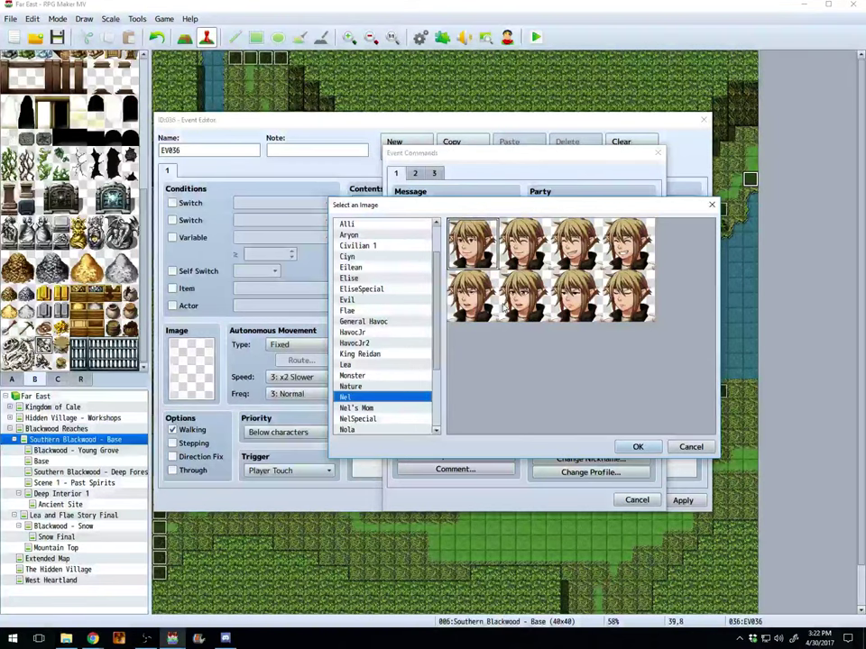
{"action": "left_click", "coordinate": [629, 296]}
{"action": "left_click", "coordinate": [629, 444]}
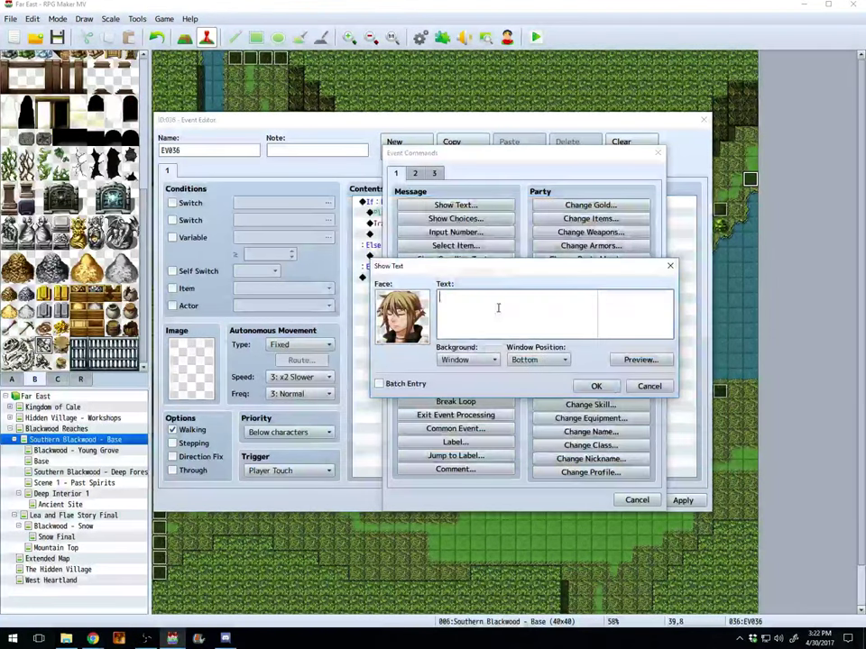
Step: Write the message's opening sentence as "Nel: Given our current situation, we have no reason to advance any further."
{"action": "type", "text": "Nel: "}
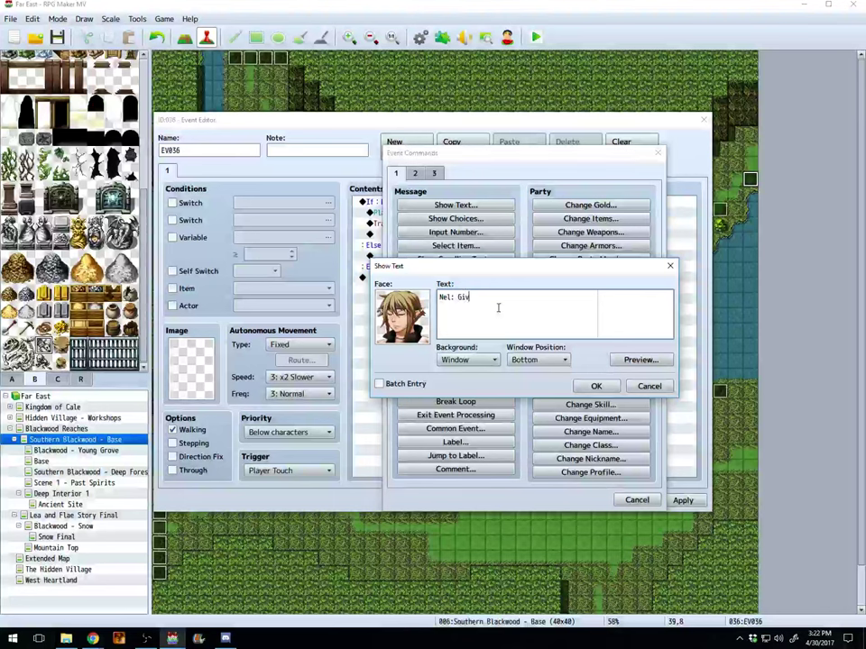
{"action": "type", "text": "Given our cur"}
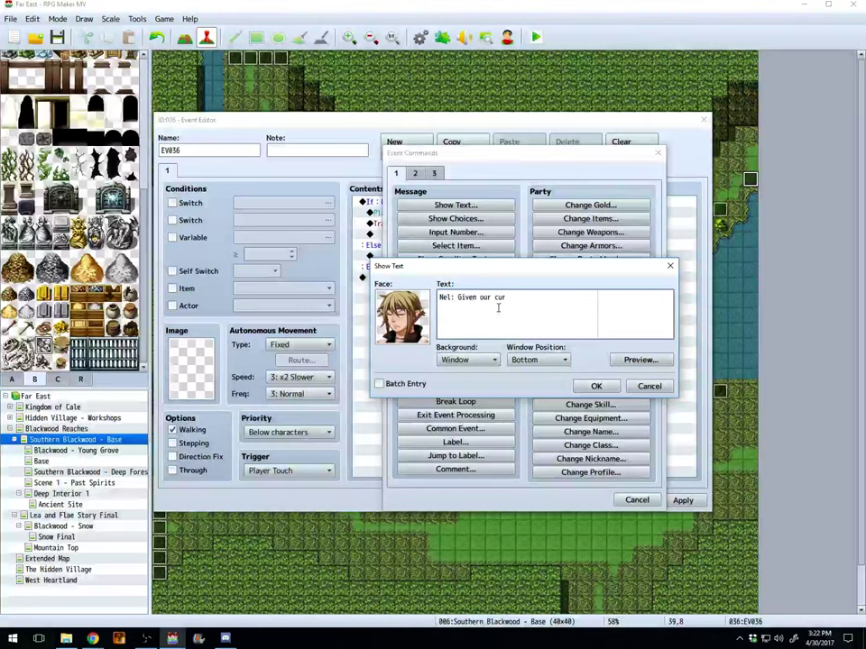
{"action": "type", "text": "rent situation, "}
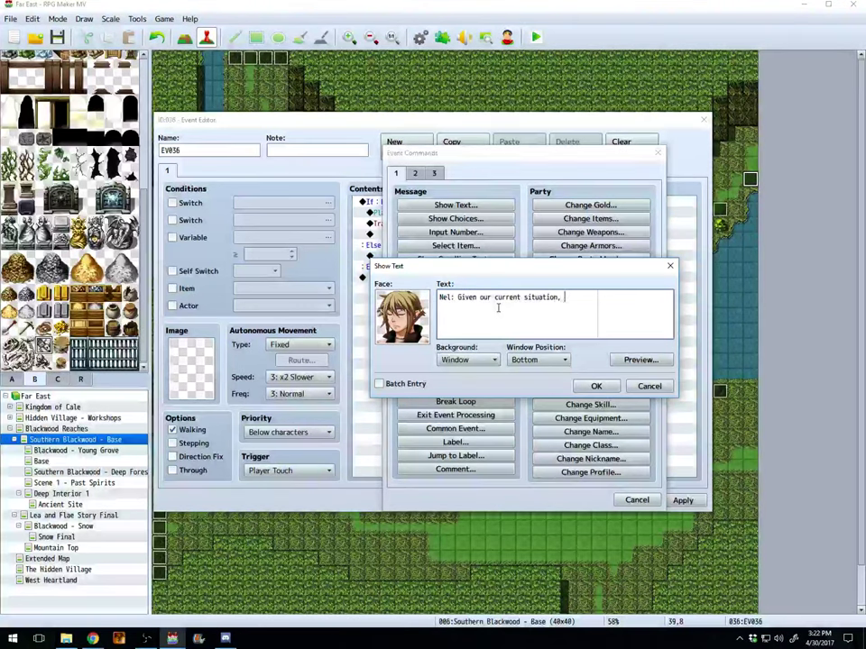
{"action": "type", "text": "we have n"}
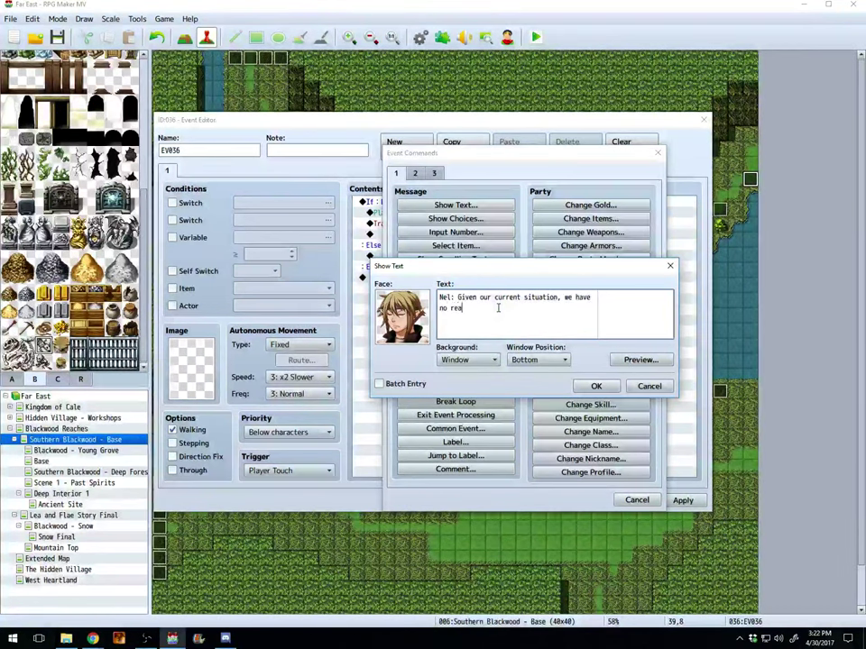
{"action": "type", "text": "adv"}
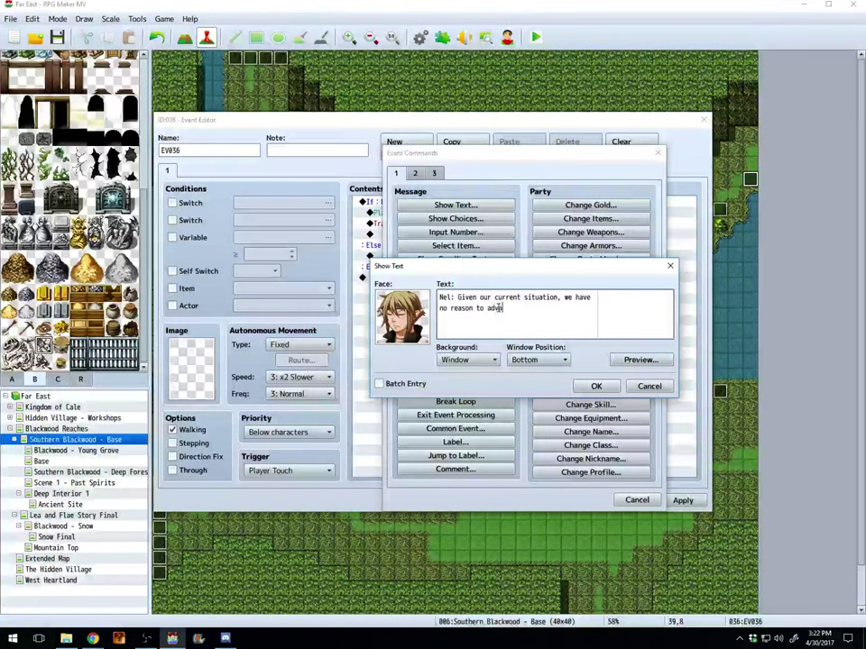
{"action": "type", "text": "ance any"}
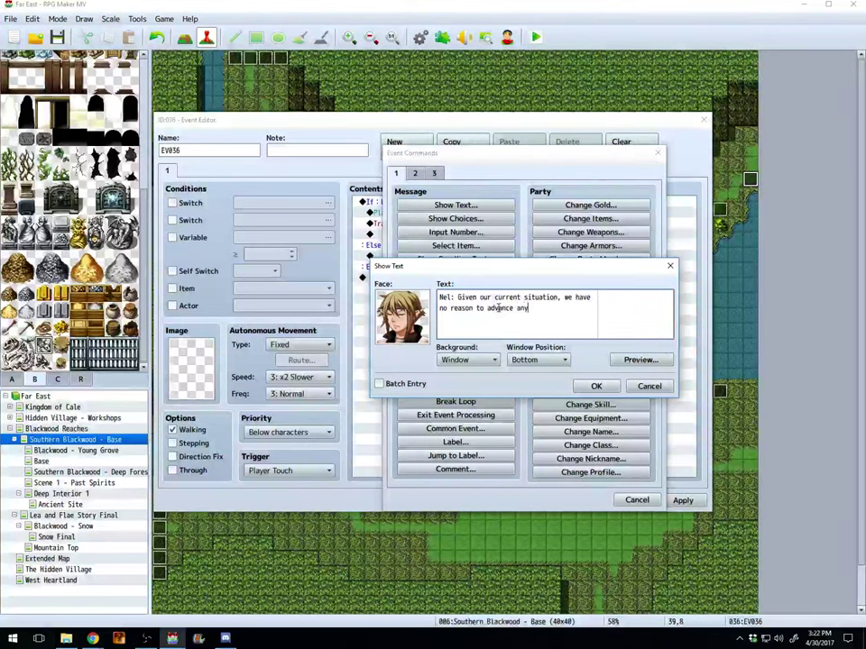
{"action": "type", "text": " further."}
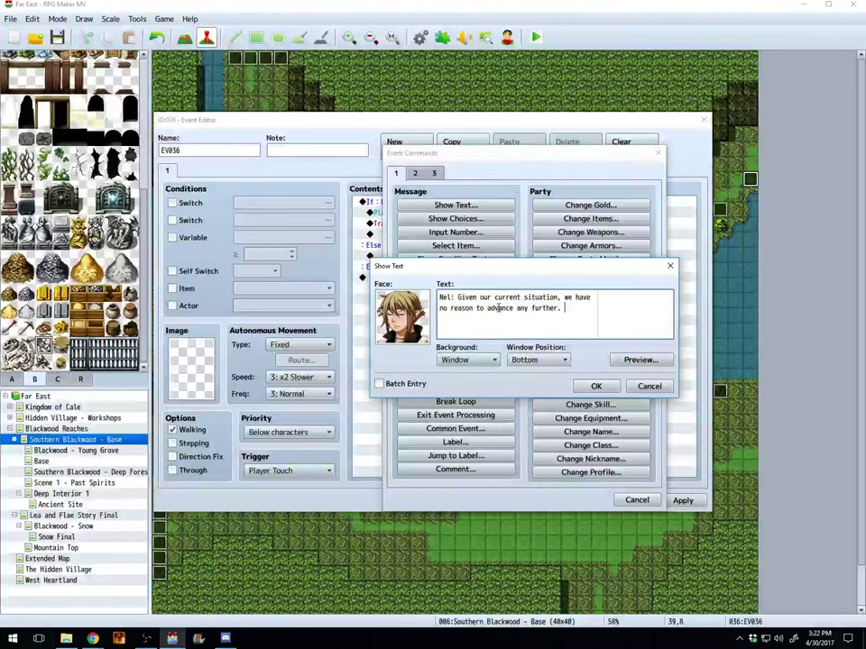
Step: Finish the message with "Once we have enough prepared supplies, it may be time to move forward." and save the east-edge transfer event
{"action": "type", "text": "Once"}
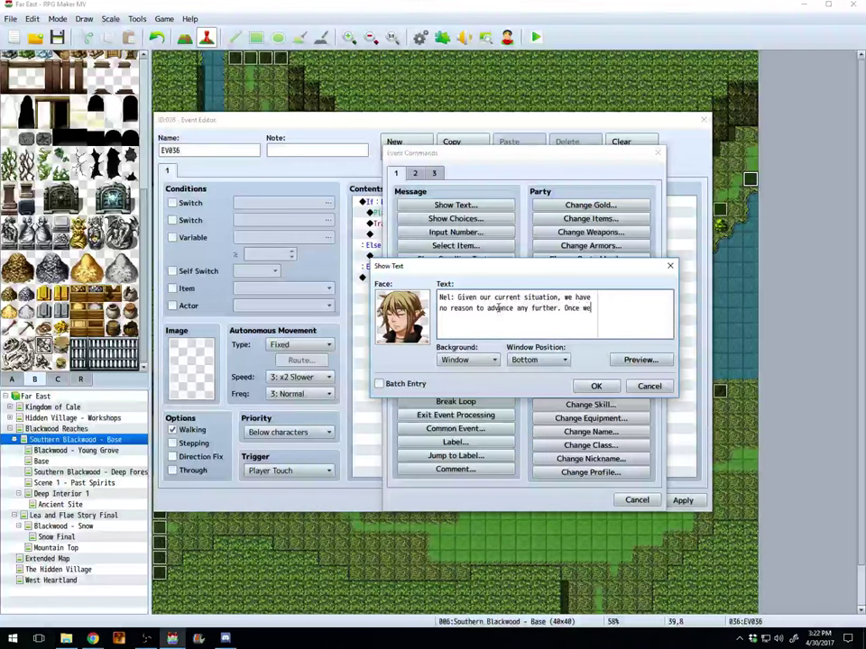
{"action": "type", "text": " we"}
{"action": "key", "text": "Return"}
{"action": "type", "text": "have enough"}
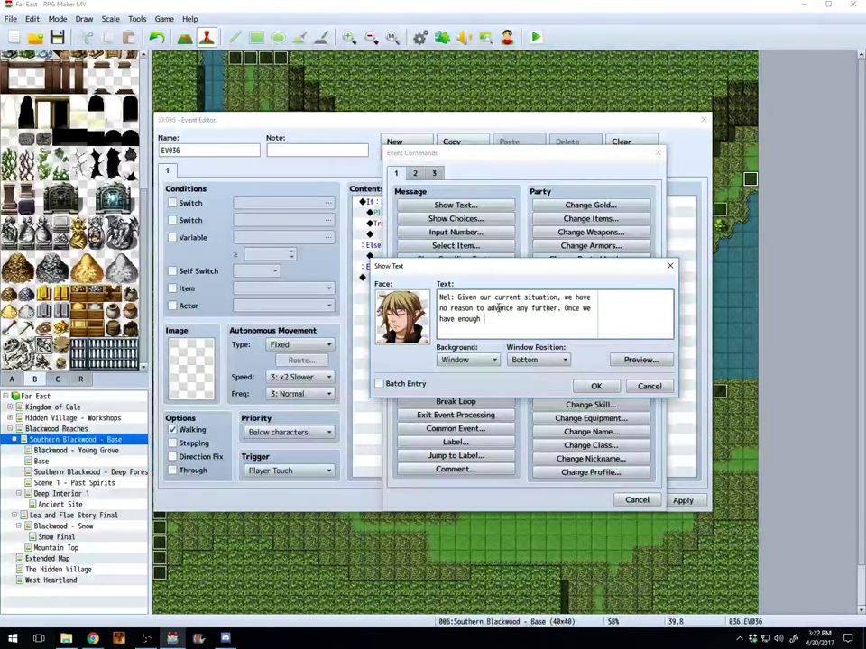
{"action": "type", "text": " prepera"}
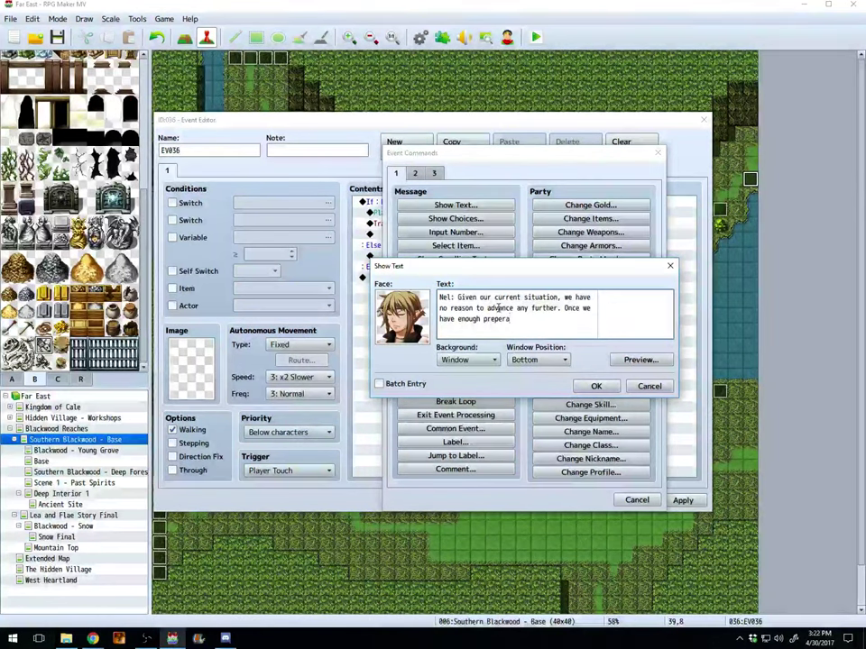
{"action": "key", "text": "BackSpace"}
{"action": "type", "text": "ar"}
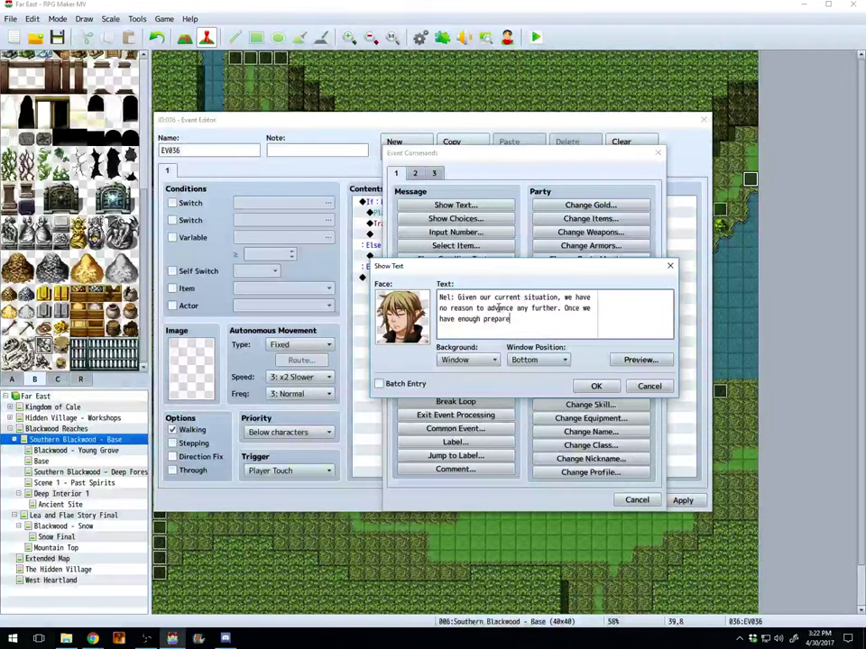
{"action": "type", "text": "ed "}
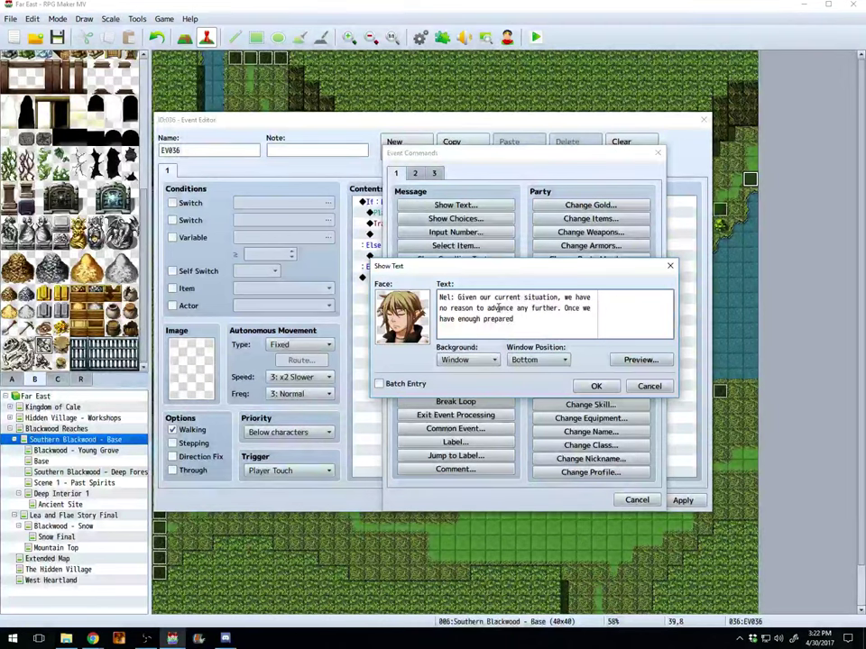
{"action": "type", "text": "supplies"}
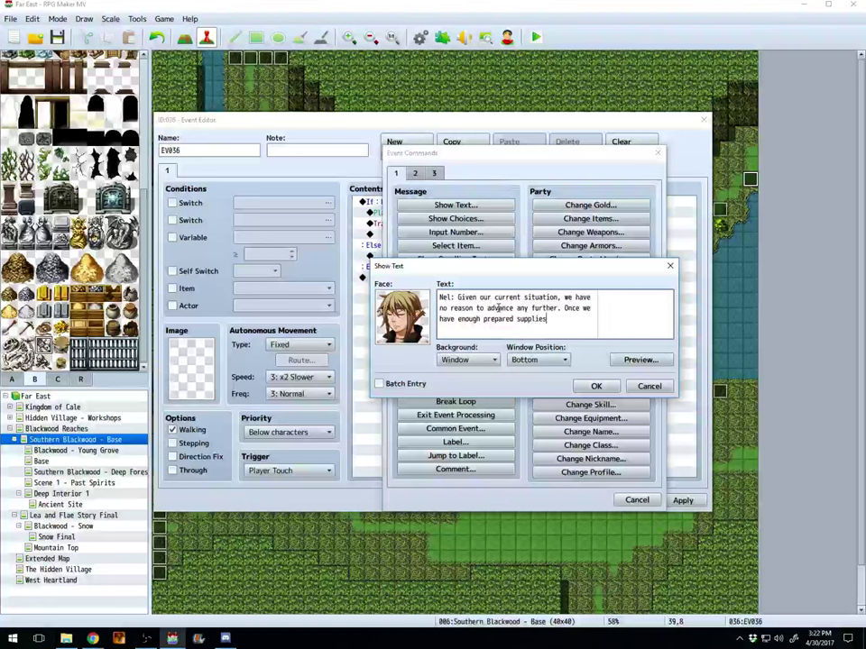
{"action": "type", "text": ", it may t"}
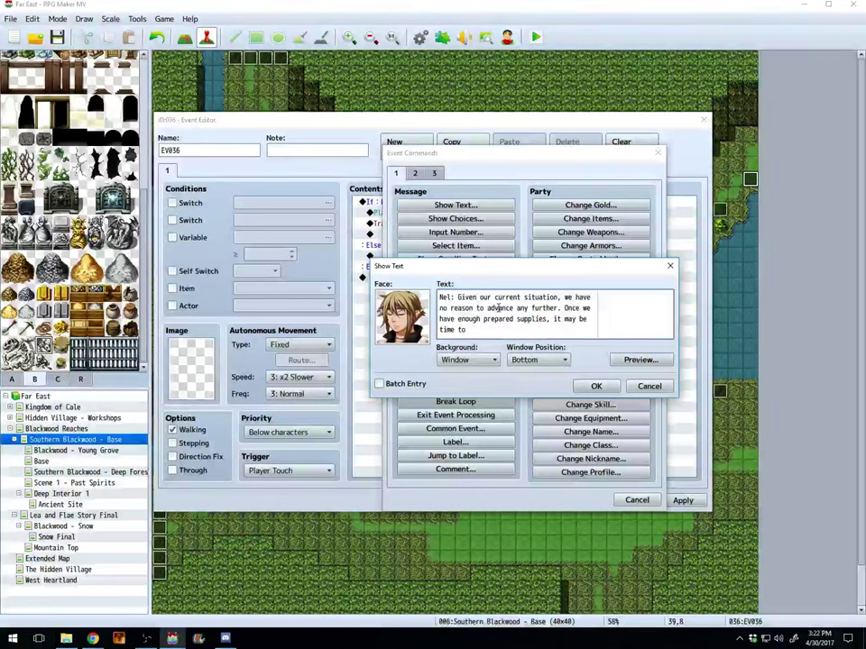
{"action": "type", "text": "e time to move forward."}
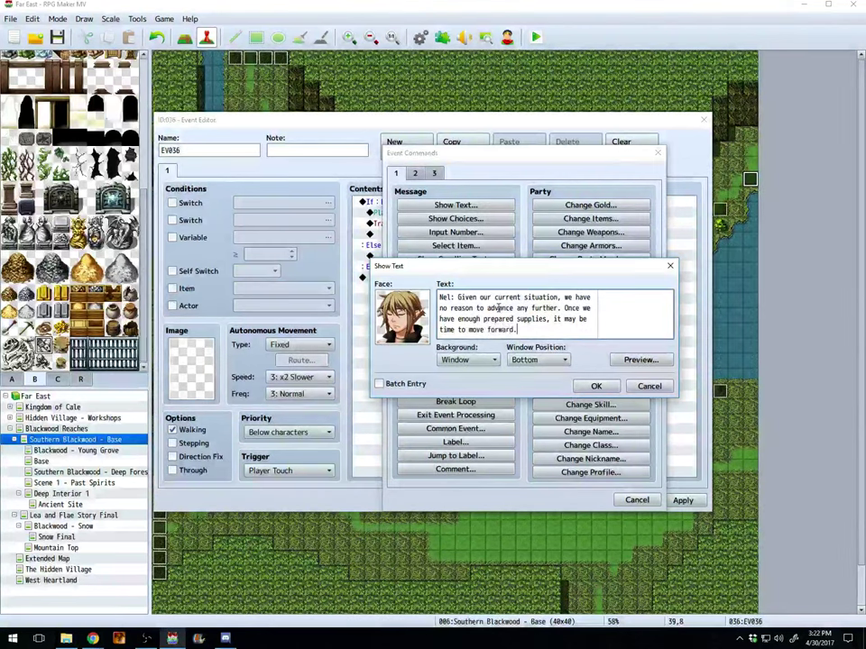
{"action": "left_click", "coordinate": [595, 385]}
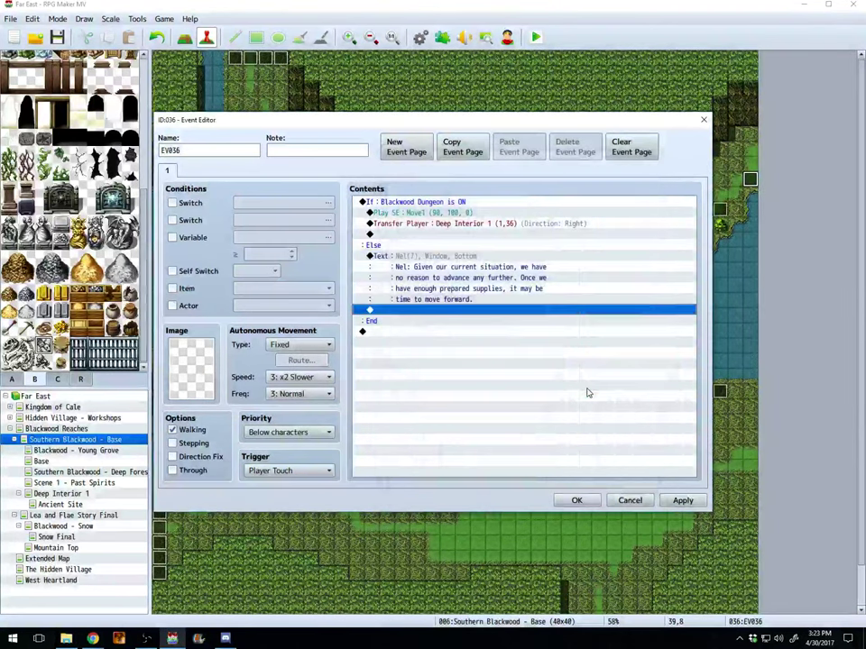
{"action": "left_click", "coordinate": [683, 501]}
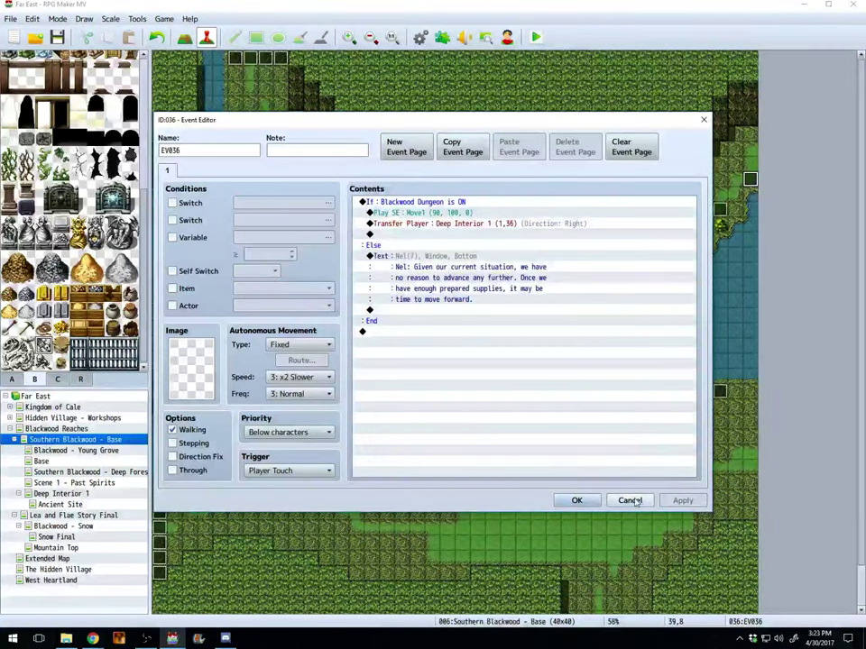
{"action": "left_click", "coordinate": [577, 502]}
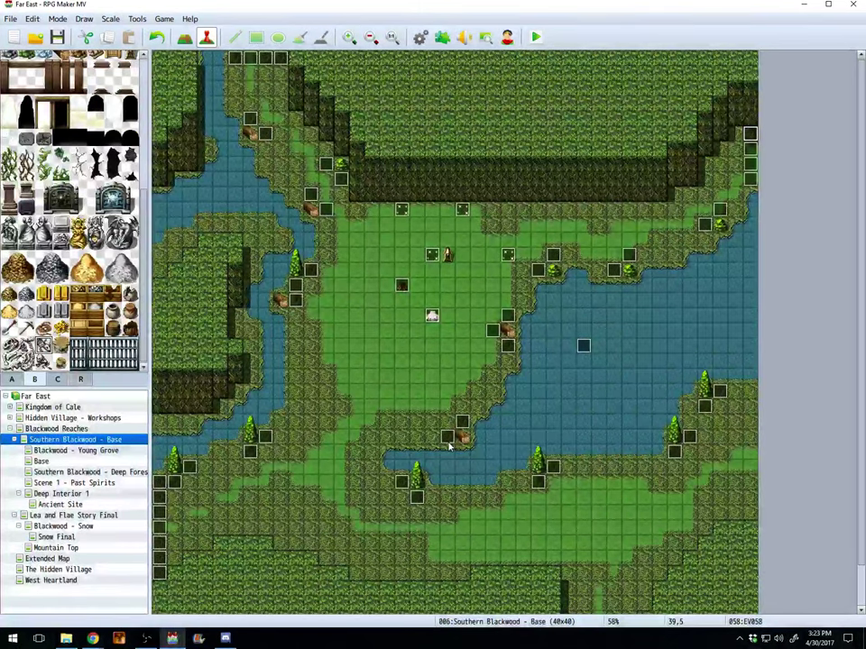
Step: Examine how the existing event at (28,39) on the map's south edge blocks the player, then close it unchanged
{"action": "scroll", "coordinate": [857, 304], "scroll_direction": "down", "scroll_amount": 2}
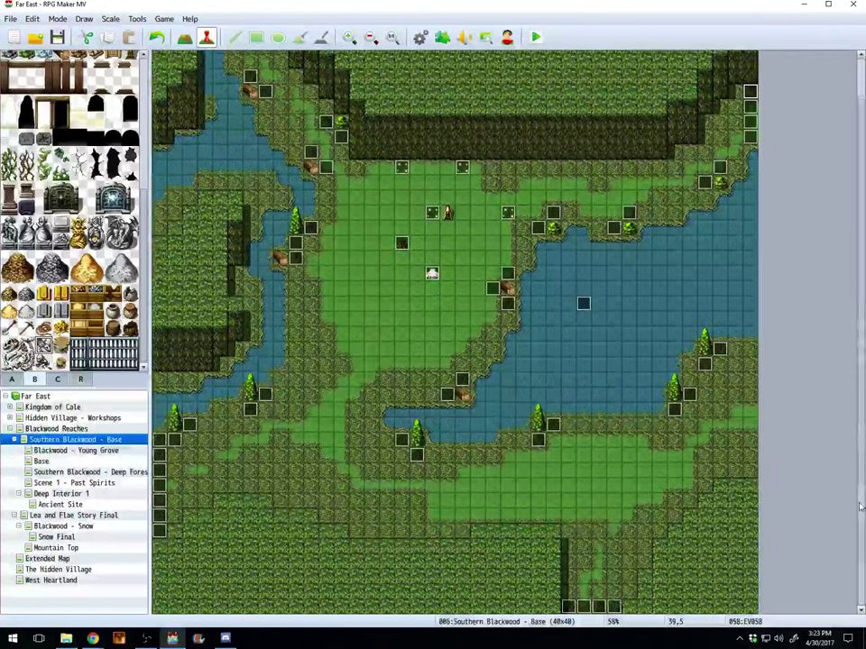
{"action": "right_click", "coordinate": [585, 606]}
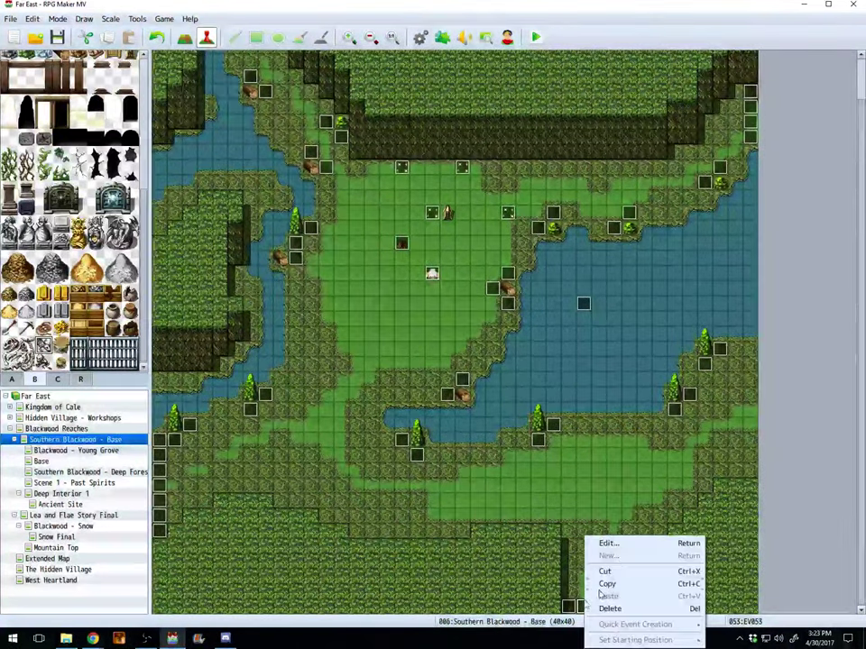
{"action": "left_click", "coordinate": [603, 544]}
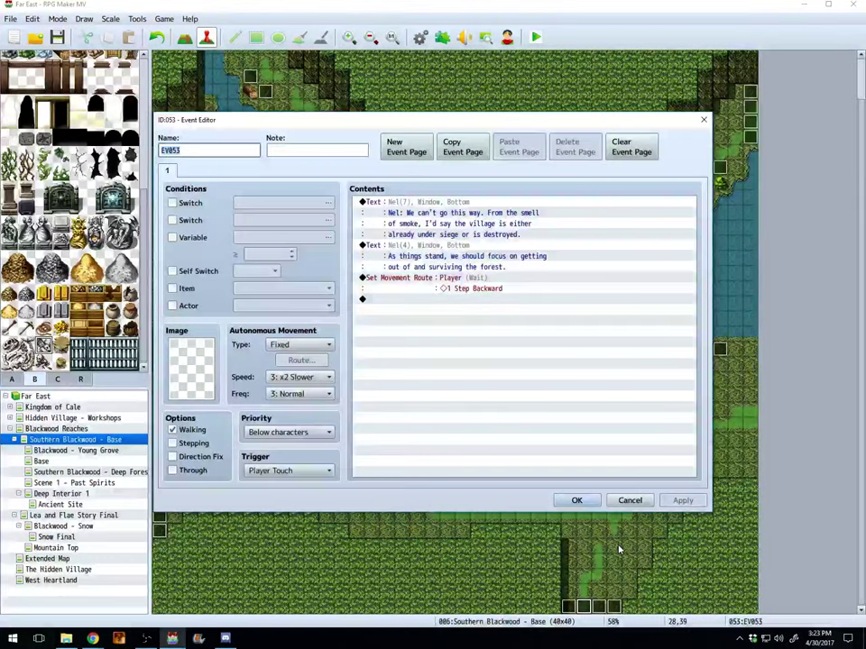
{"action": "left_click", "coordinate": [703, 119]}
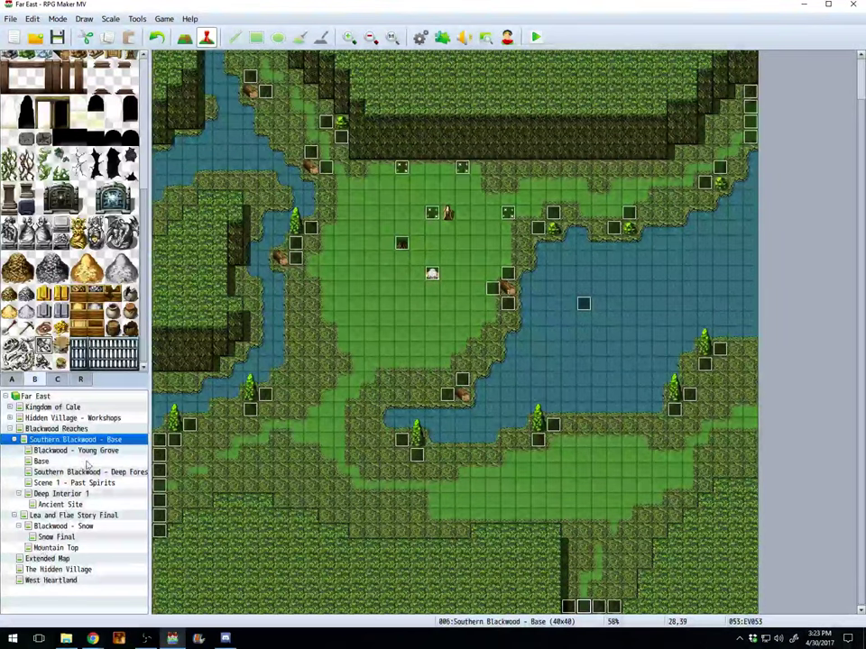
Step: In the Mountain Top map's crystal event, turn switch 0020 Blackwood Dungeon ON in the If Lose branch, just before the player transfer
{"action": "left_click", "coordinate": [72, 516]}
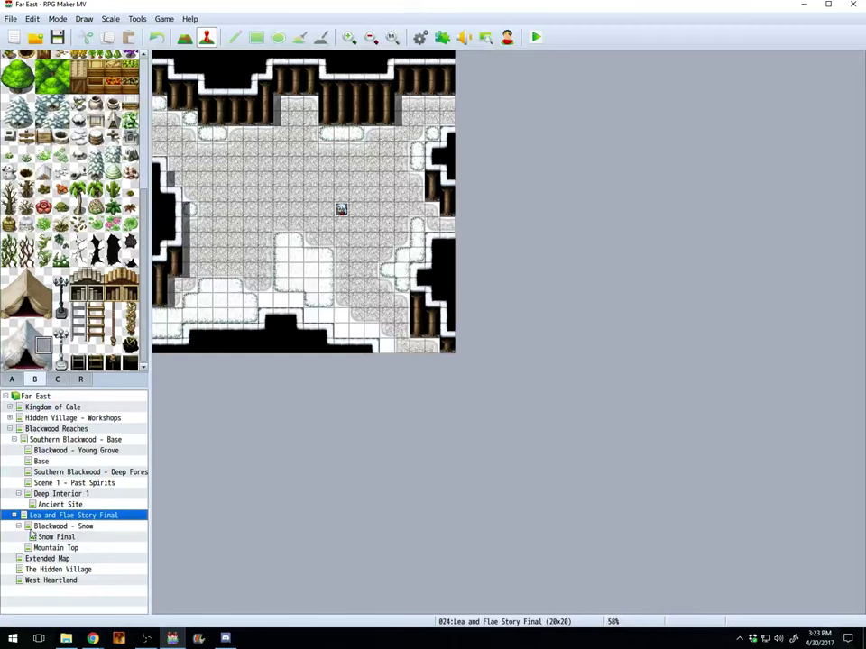
{"action": "left_click", "coordinate": [56, 547]}
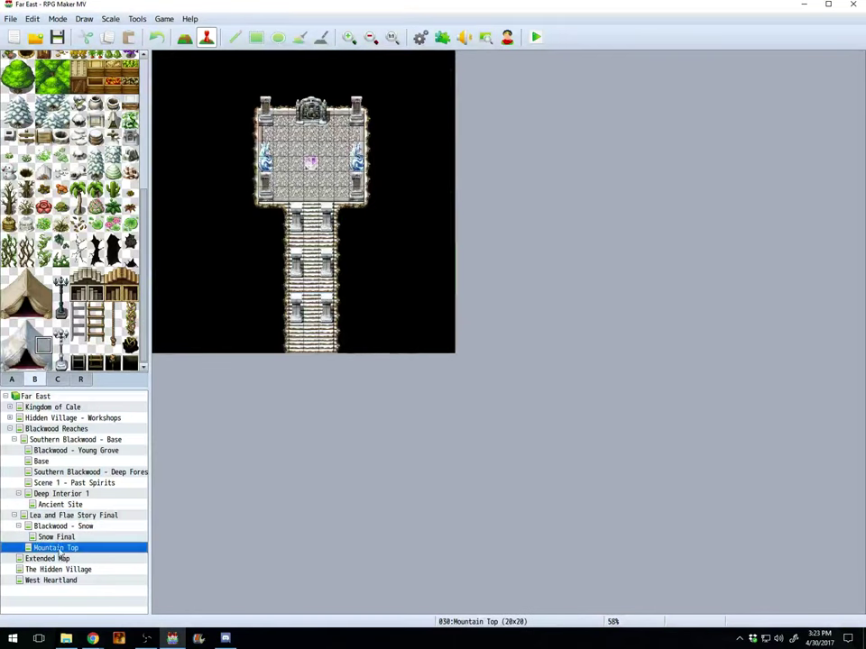
{"action": "right_click", "coordinate": [311, 163]}
{"action": "left_click", "coordinate": [336, 170]}
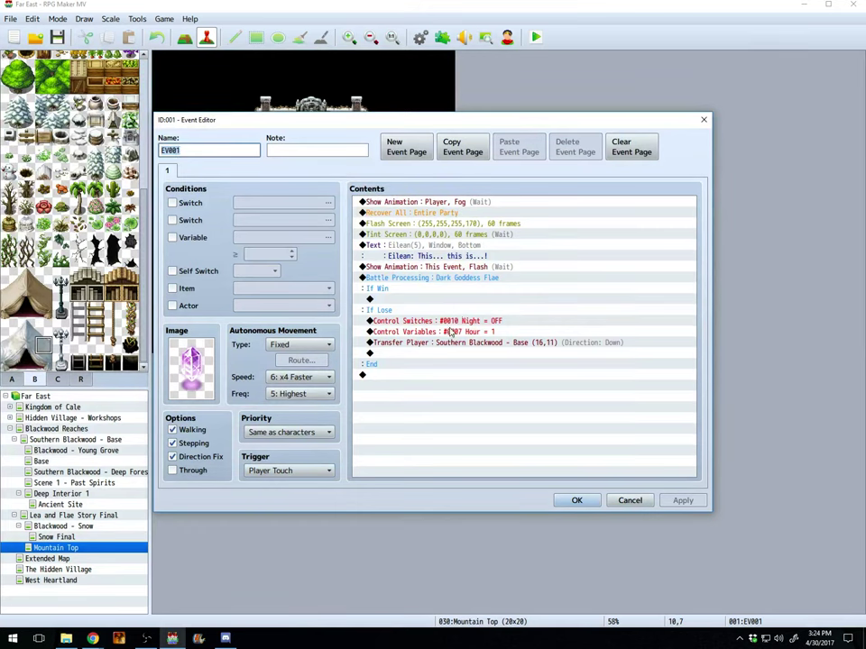
{"action": "left_click", "coordinate": [447, 343]}
{"action": "right_click", "coordinate": [448, 346]}
{"action": "left_click", "coordinate": [460, 359]}
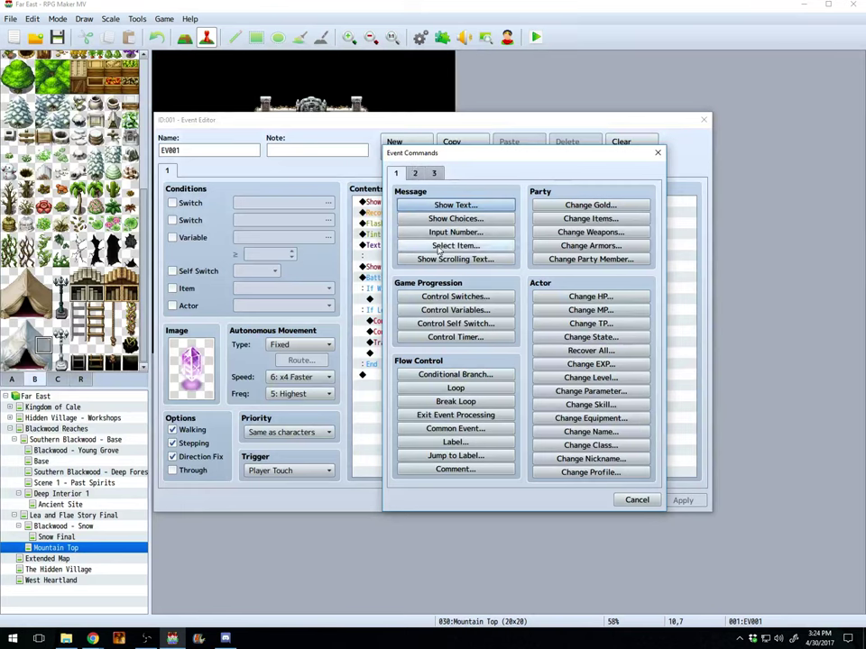
{"action": "left_click", "coordinate": [455, 295]}
{"action": "left_click", "coordinate": [548, 307]}
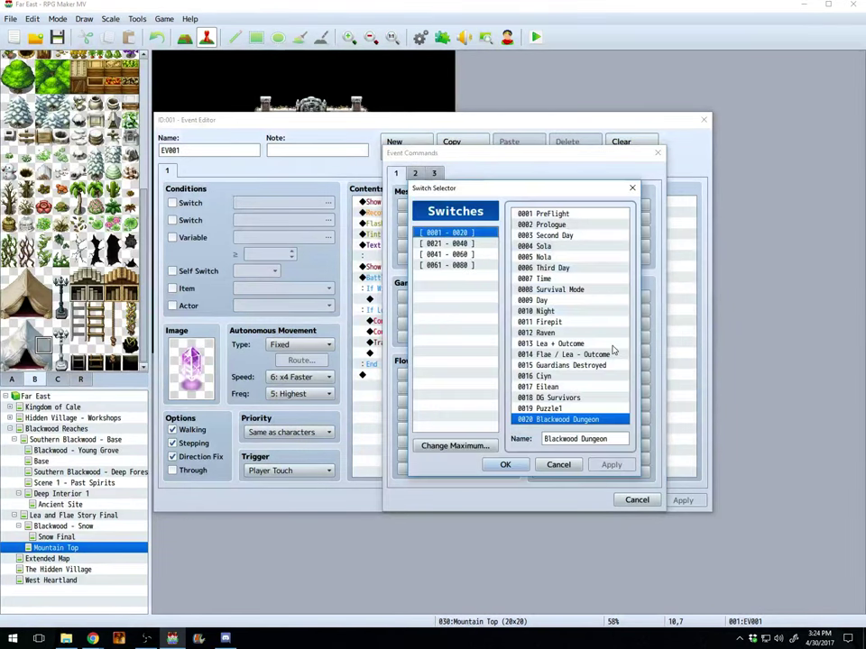
{"action": "key", "text": "Return"}
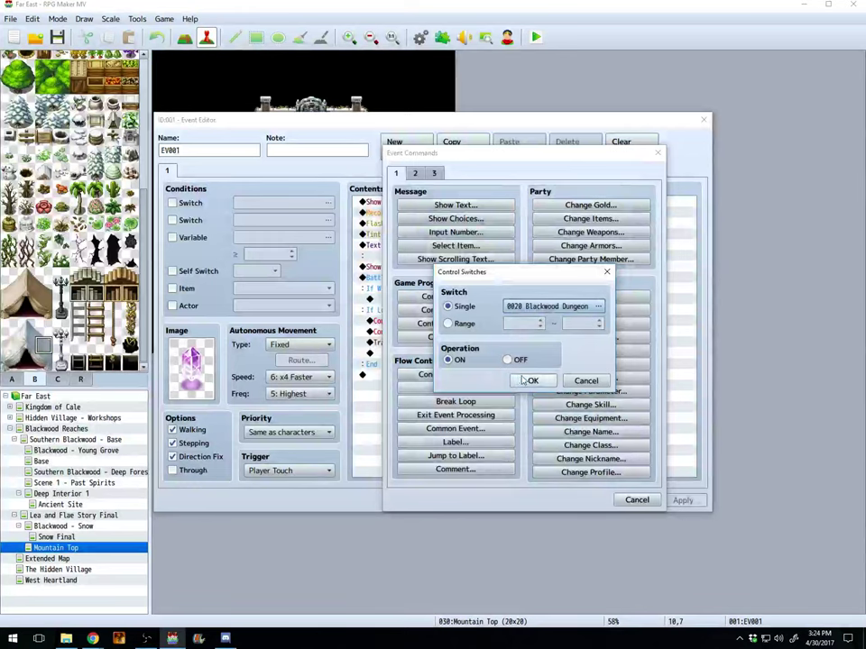
{"action": "key", "text": "Return"}
Step: Insert a Fadein Screen command before the player transfer in the If Lose branch and save the crystal event
{"action": "right_click", "coordinate": [455, 357]}
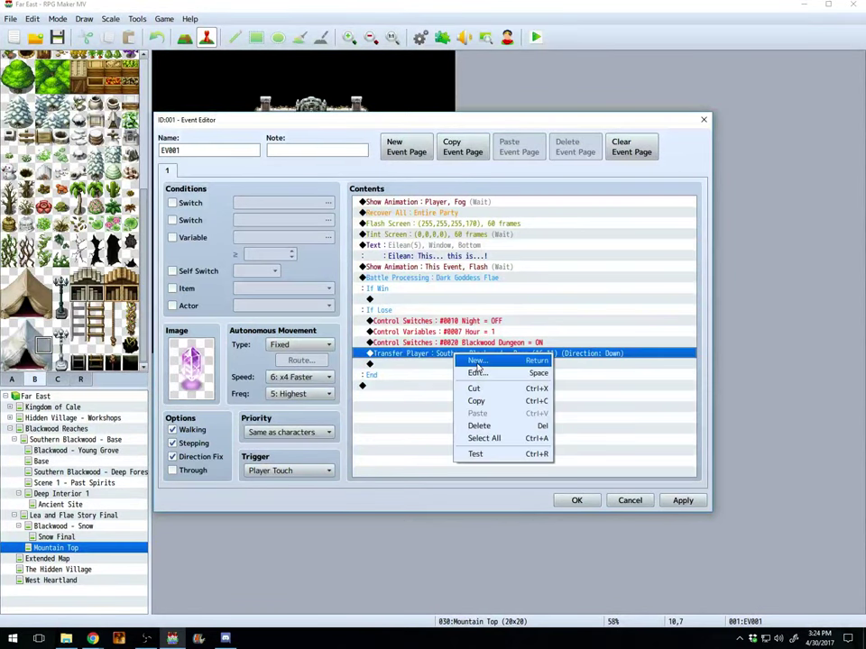
{"action": "left_click", "coordinate": [477, 362]}
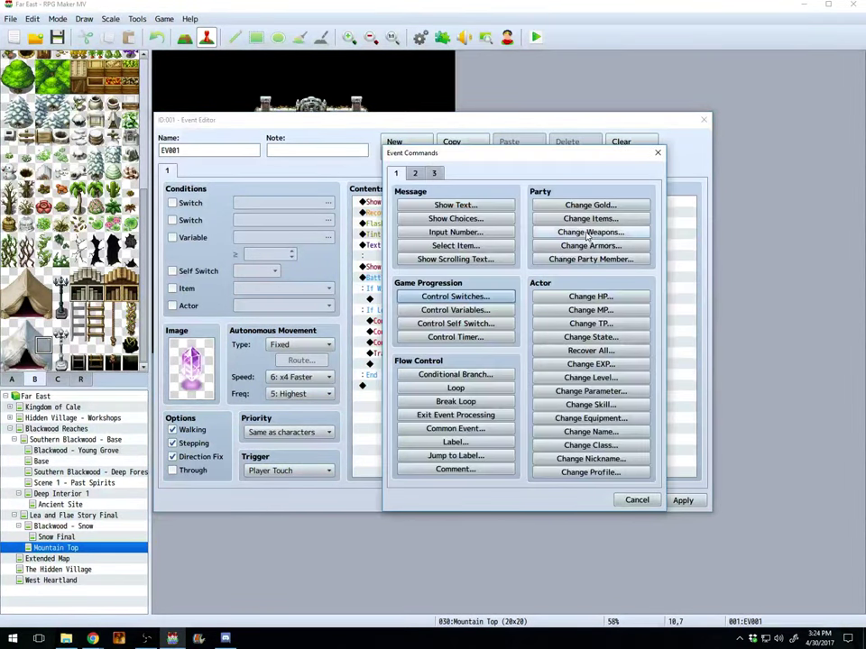
{"action": "left_click", "coordinate": [415, 173]}
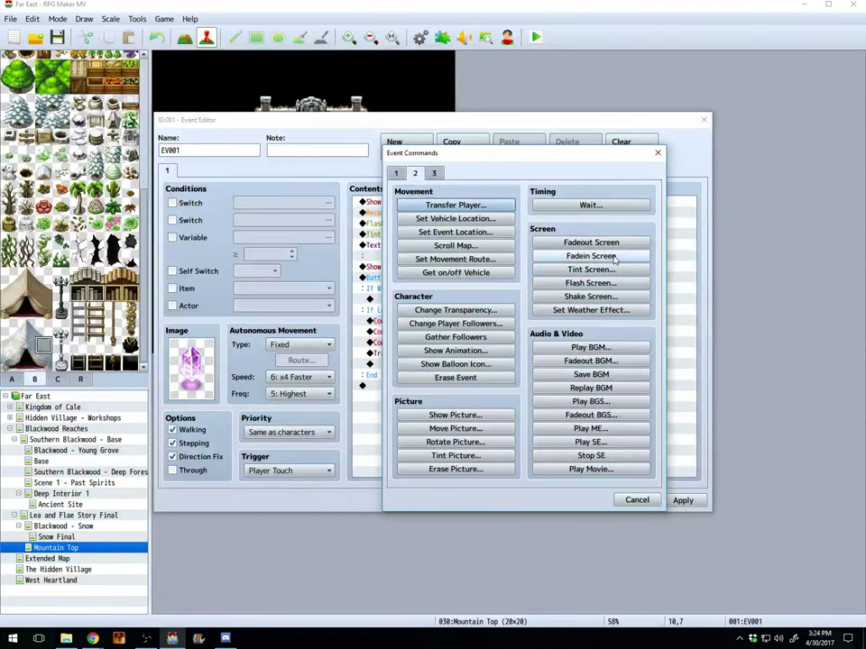
{"action": "left_click", "coordinate": [604, 254]}
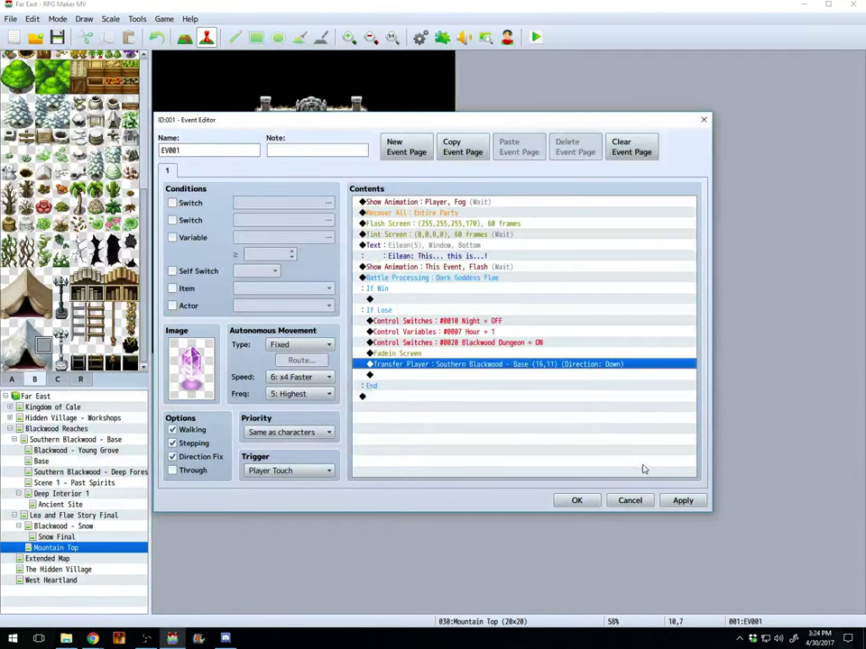
{"action": "left_click", "coordinate": [683, 500]}
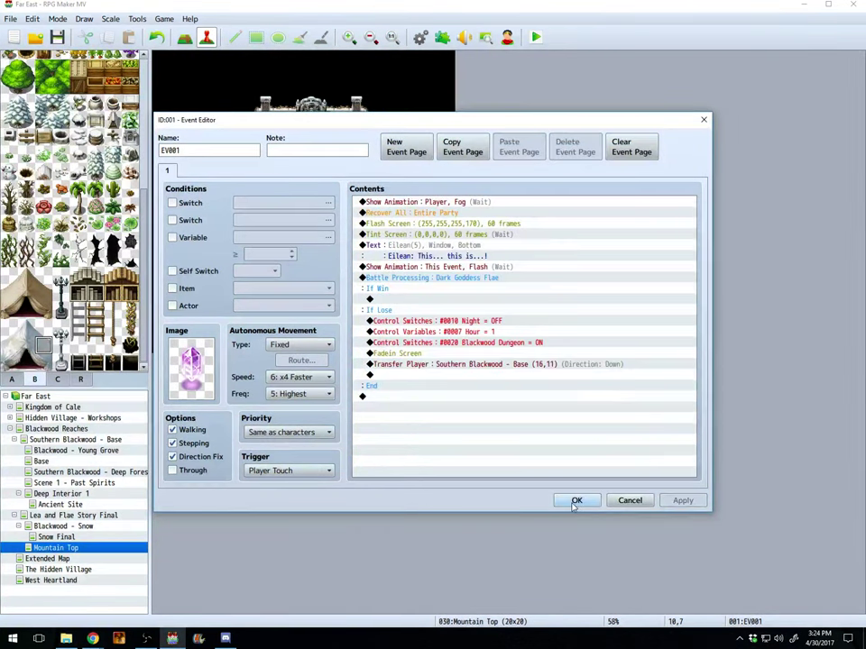
{"action": "left_click", "coordinate": [575, 501]}
Step: Start a playtest of the game, saving the project changes
{"action": "key", "text": "alt+F4"}
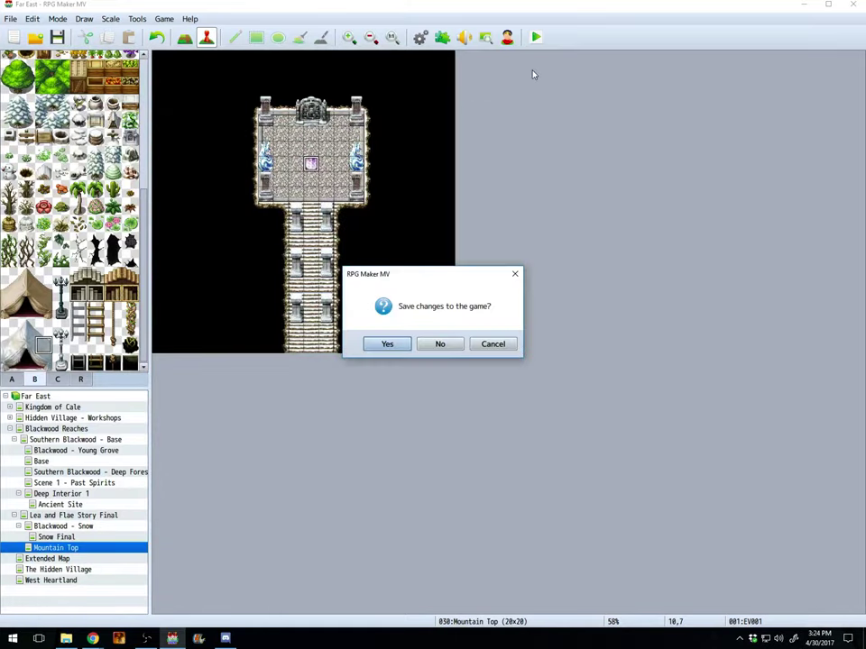
{"action": "left_click", "coordinate": [387, 343]}
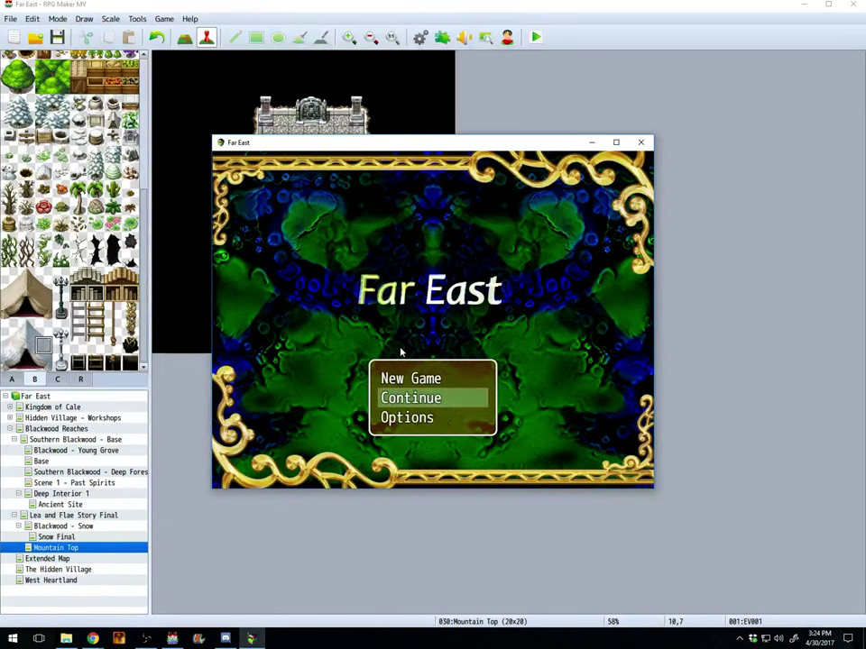
Step: Continue the game from save File 3 and advance the Mountain Top crystal dialogue into the boss battle
{"action": "key", "text": "Return"}
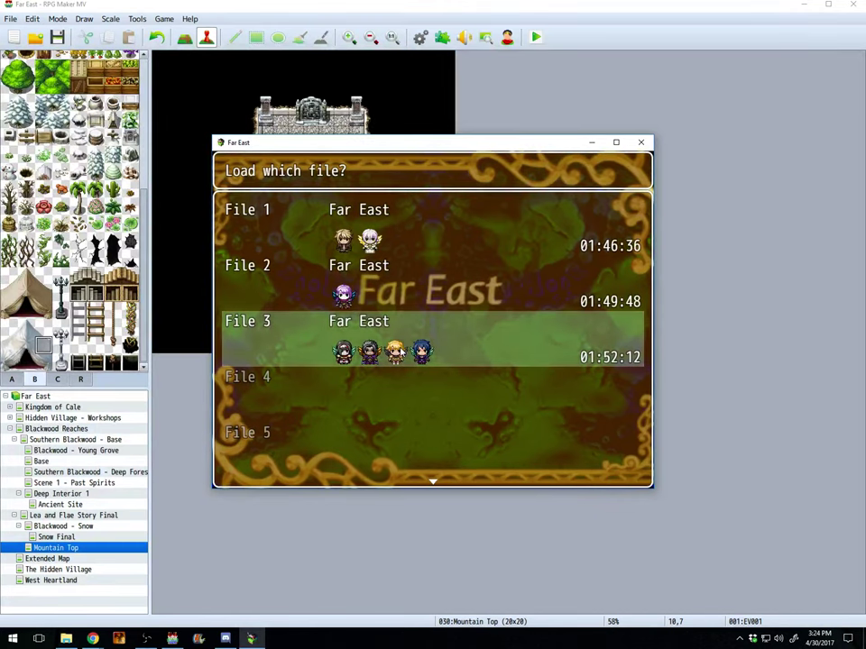
{"action": "key", "text": "Return"}
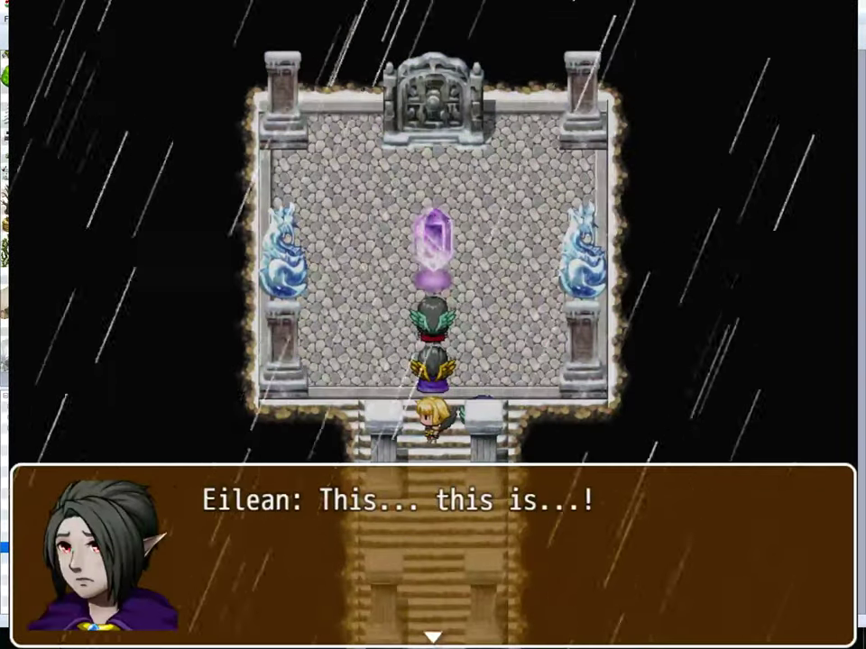
{"action": "key", "text": "Return"}
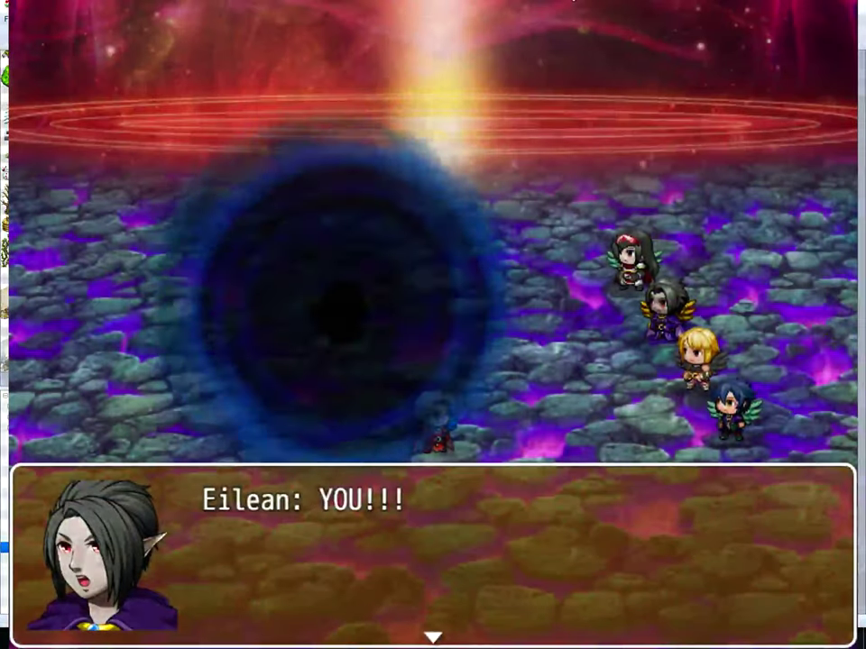
Step: Advance through the boss battle's opening dialogue up to the first turn's party commands
{"action": "key", "text": "Return"}
{"action": "key", "text": "Return"}
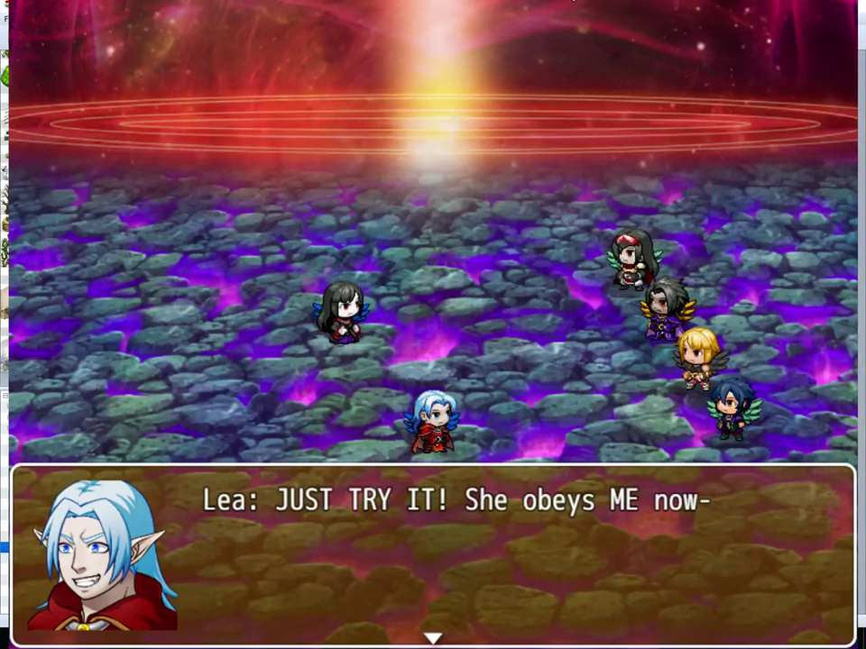
{"action": "key", "text": "Return"}
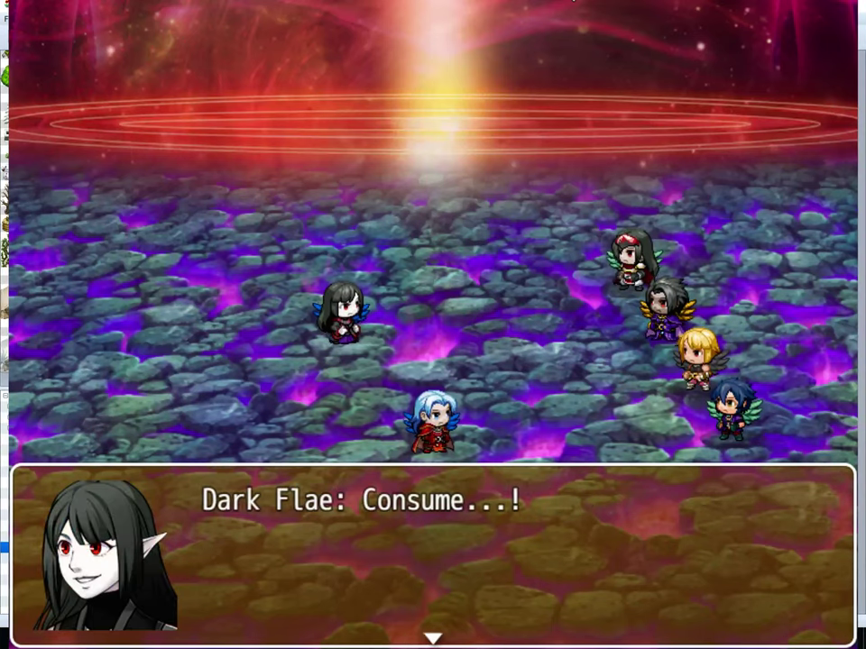
{"action": "key", "text": "Return"}
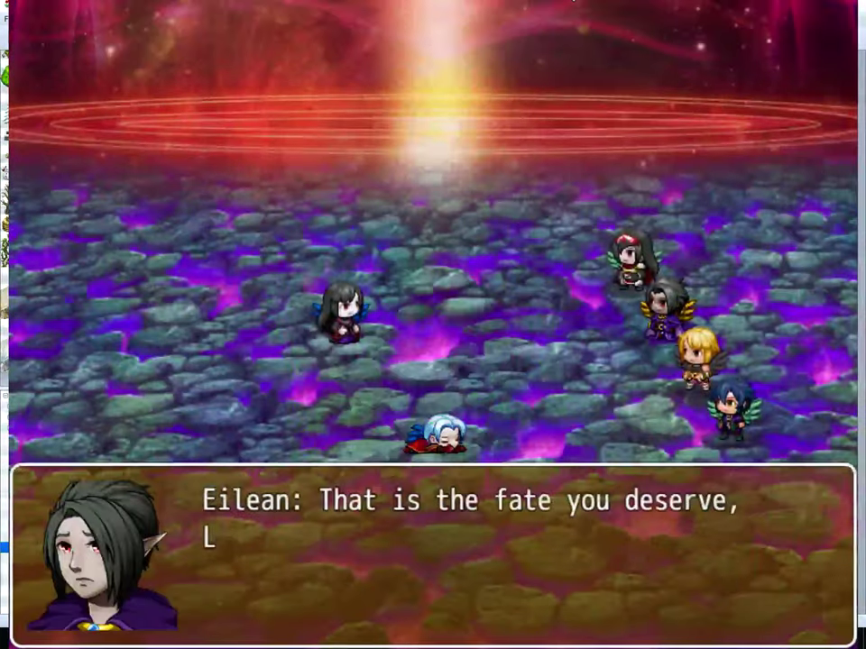
{"action": "key", "text": "Return"}
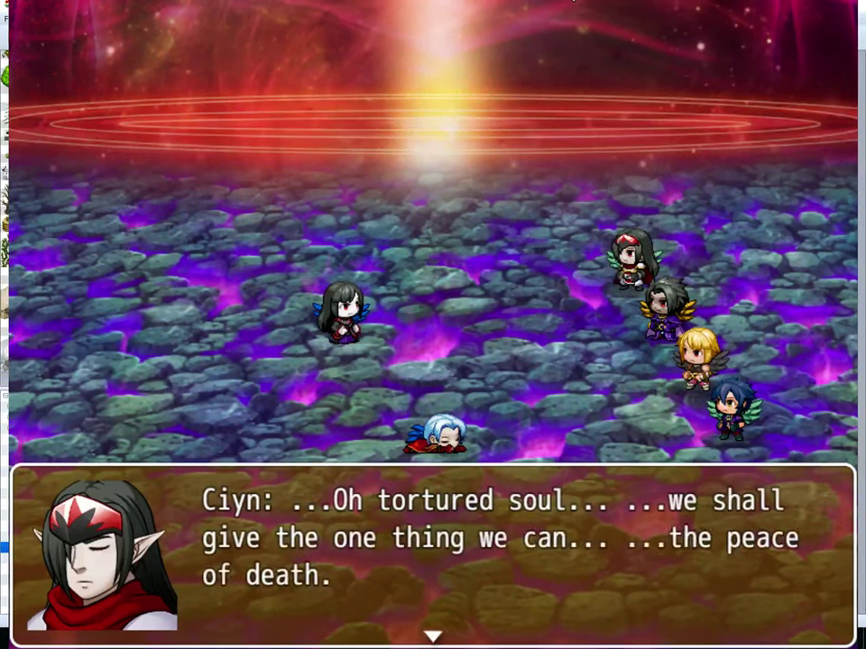
{"action": "key", "text": "Return"}
{"action": "key", "text": "Return"}
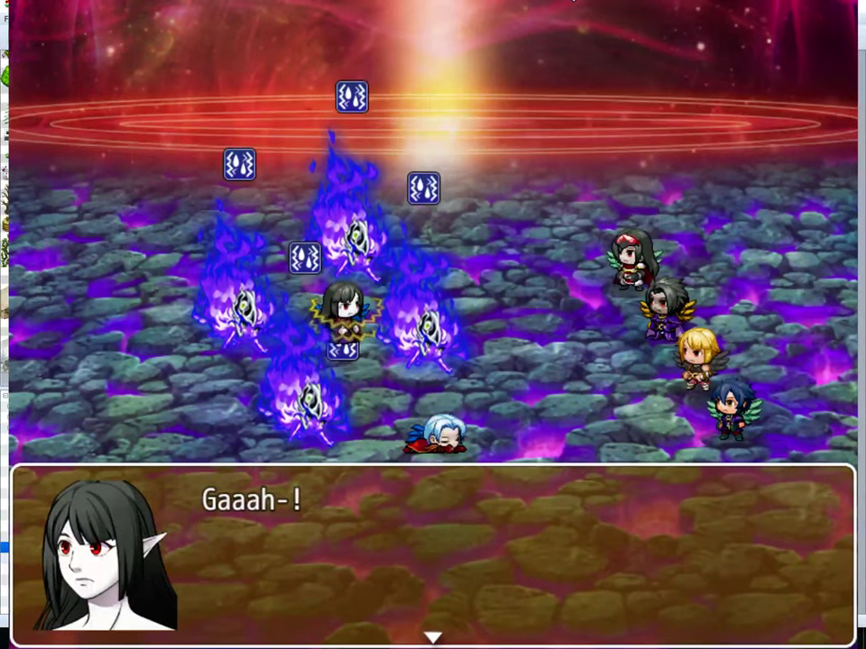
{"action": "key", "text": "Return"}
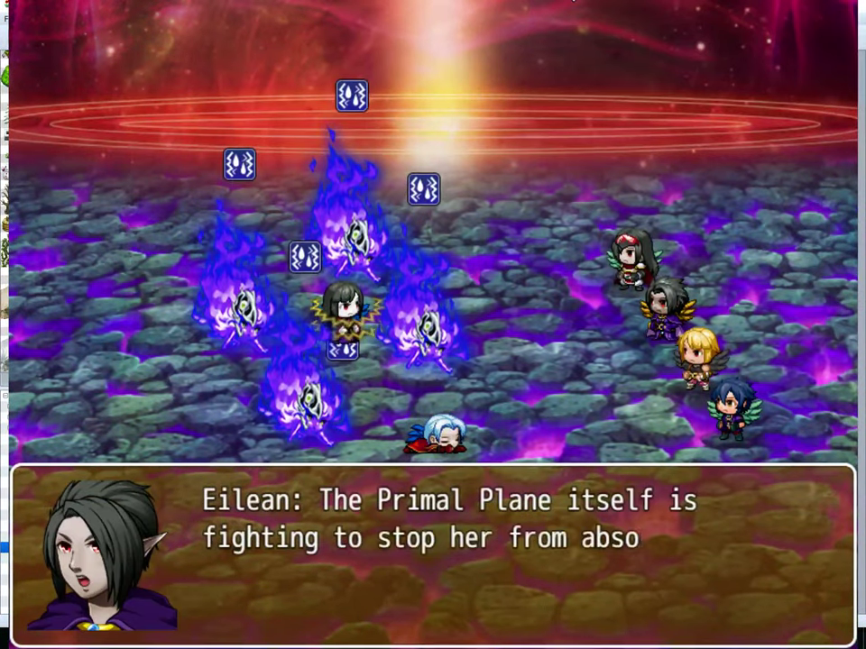
{"action": "key", "text": "Return"}
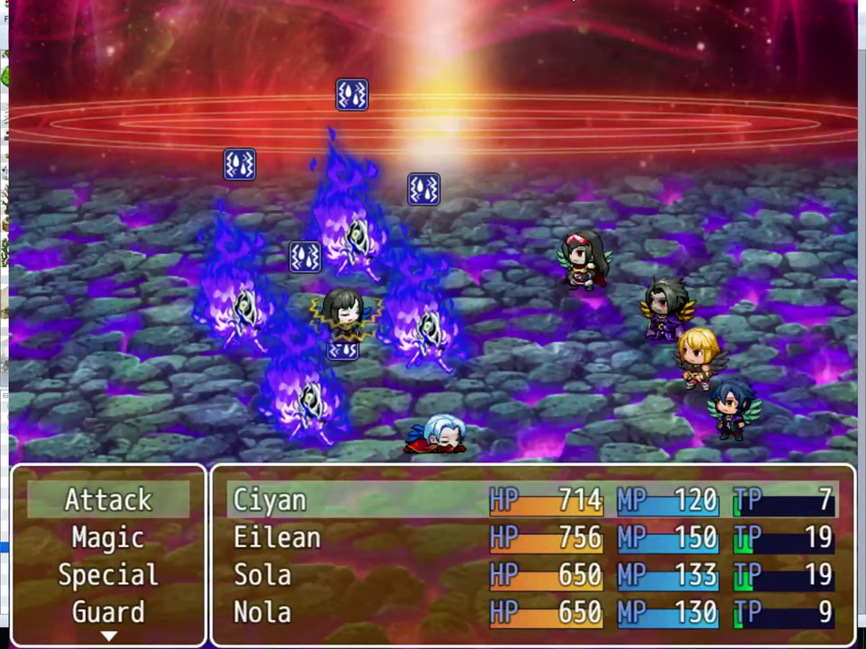
Step: Have Ciyan attack Living Shadow B and Eilean cast Thunder on the same enemy
{"action": "key", "text": "Return"}
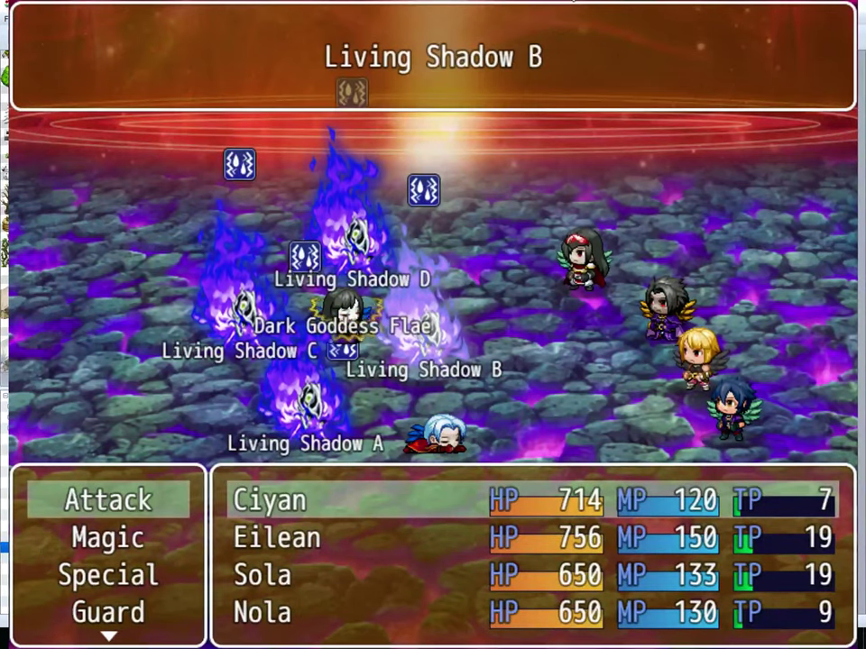
{"action": "key", "text": "Return"}
{"action": "key", "text": "Down"}
{"action": "key", "text": "Return"}
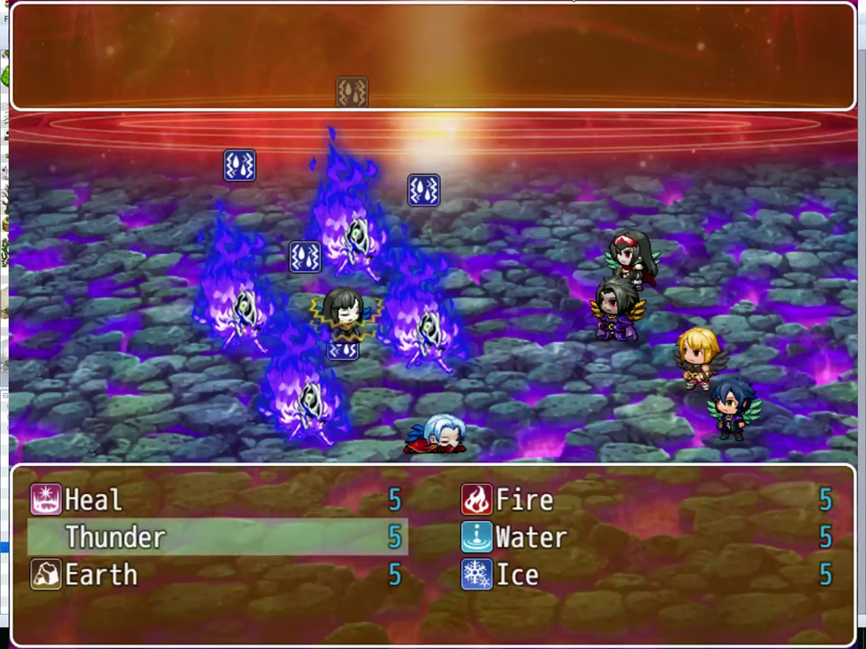
{"action": "key", "text": "Return"}
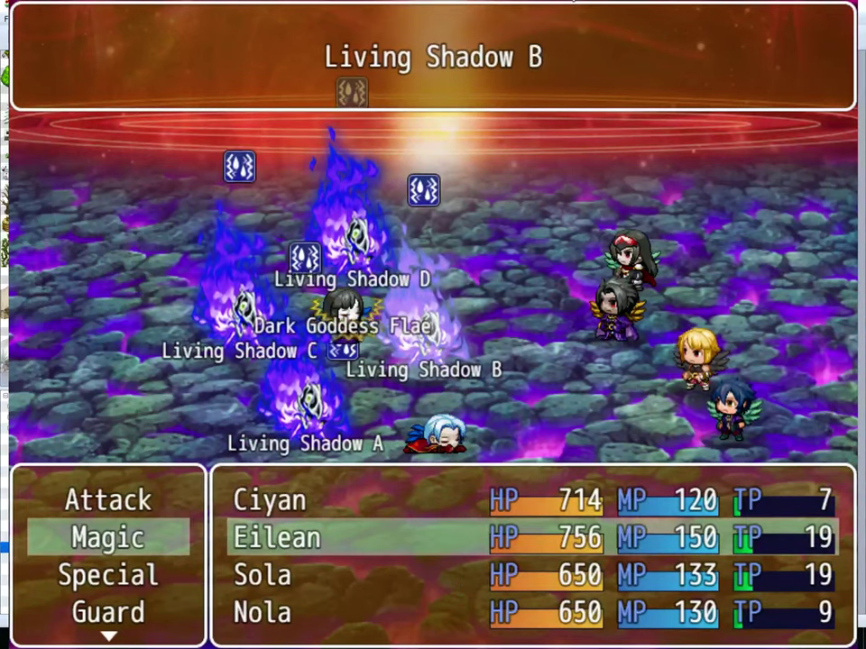
{"action": "key", "text": "Return"}
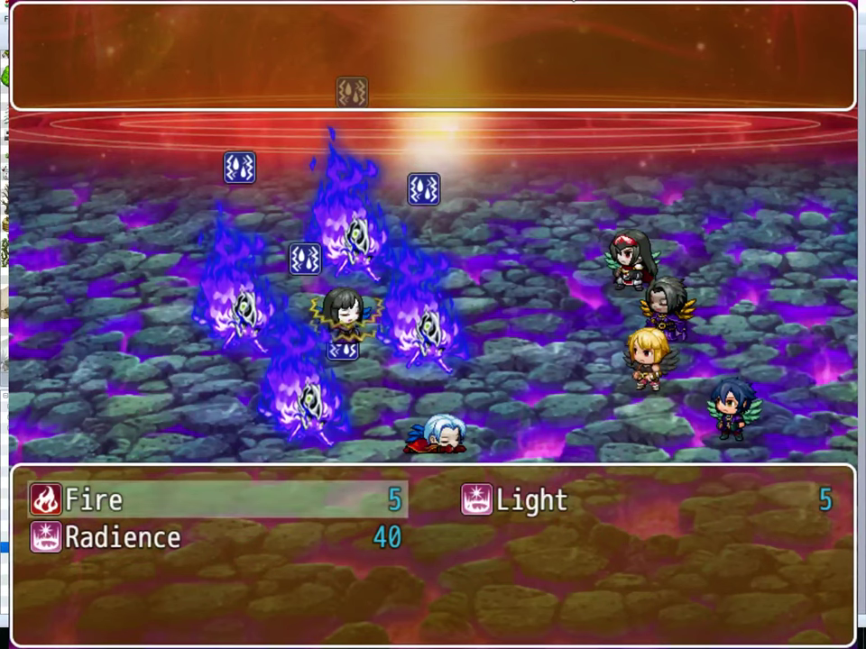
Step: Have Sola cast Radience on the enemies in the first battle turn
{"action": "key", "text": "Right"}
{"action": "key", "text": "Left"}
{"action": "key", "text": "Return"}
{"action": "key", "text": "Return"}
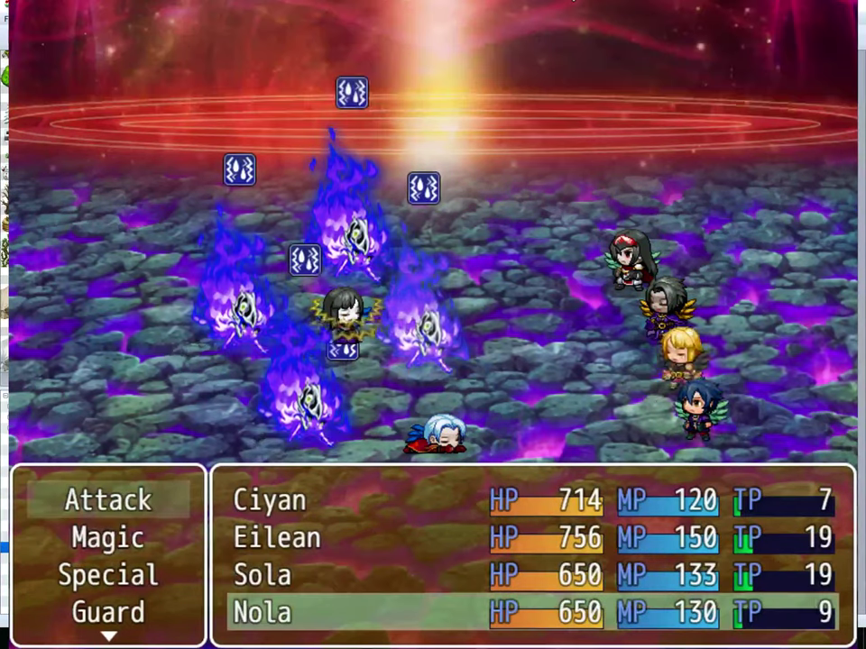
Step: Have Nola cast Fire on Living Shadow B to complete the first turn's commands
{"action": "key", "text": "Down"}
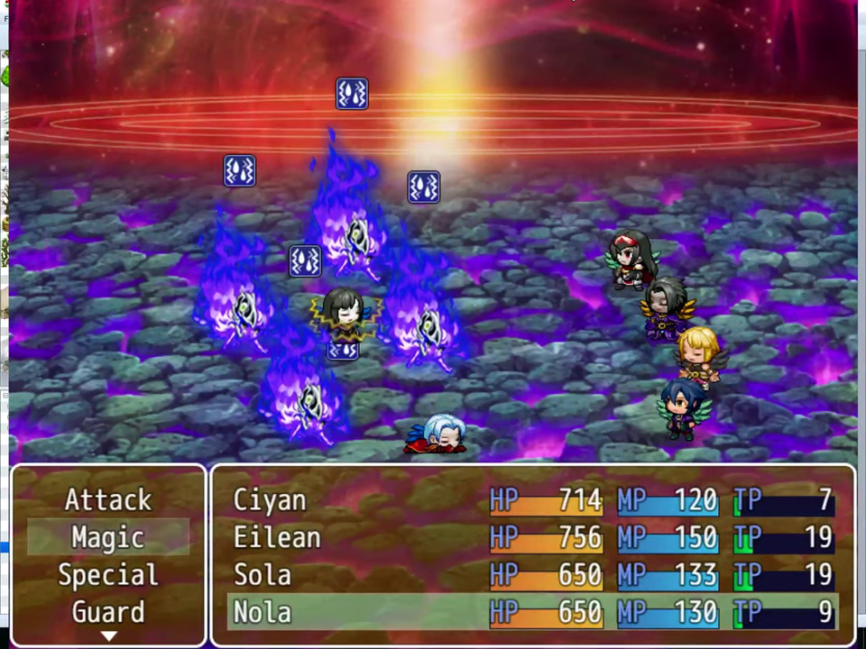
{"action": "key", "text": "Return"}
{"action": "key", "text": "Right"}
{"action": "key", "text": "Return"}
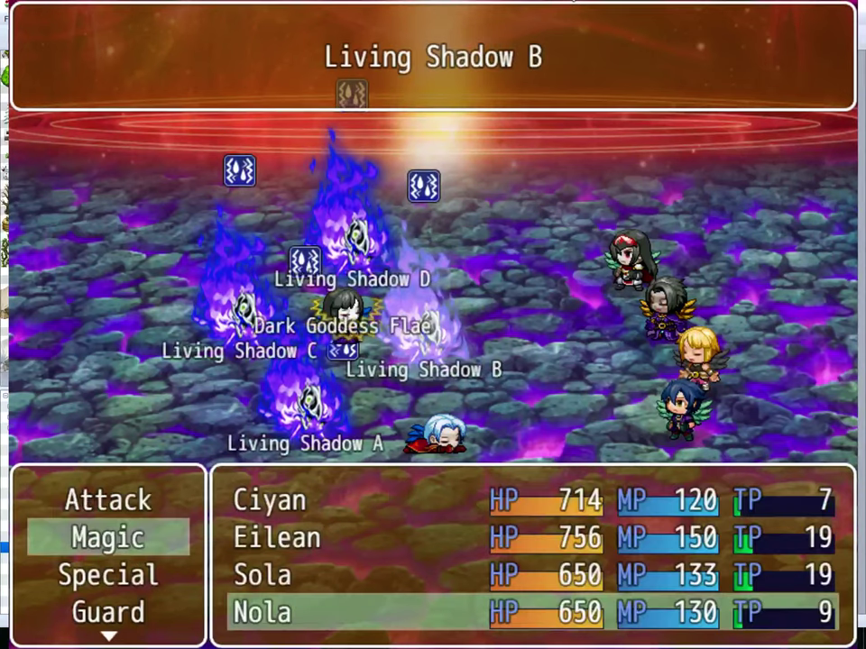
{"action": "key", "text": "Return"}
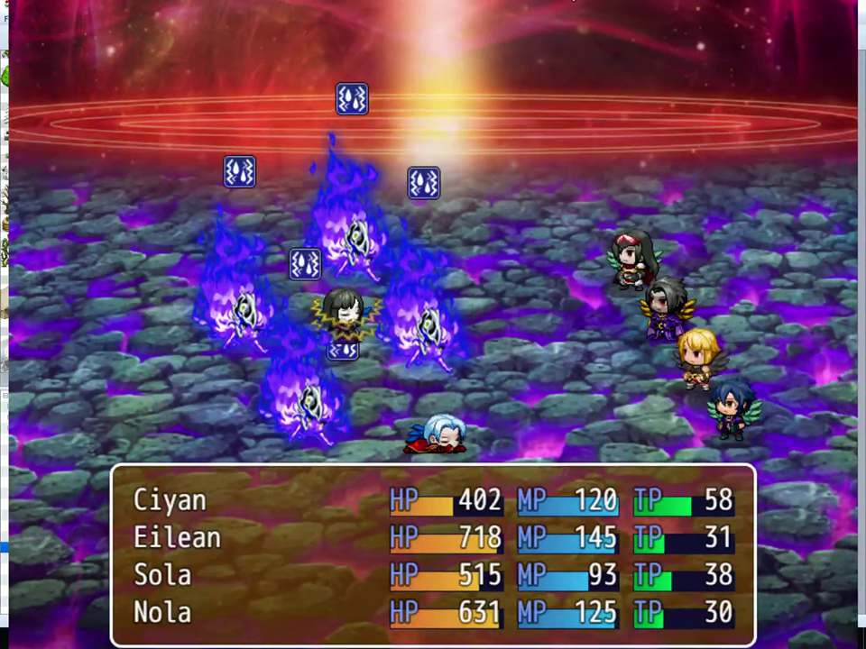
Step: Have Ciyan use the special skill Impaling Frost in the second battle turn
{"action": "key", "text": "Down"}
{"action": "key", "text": "Return"}
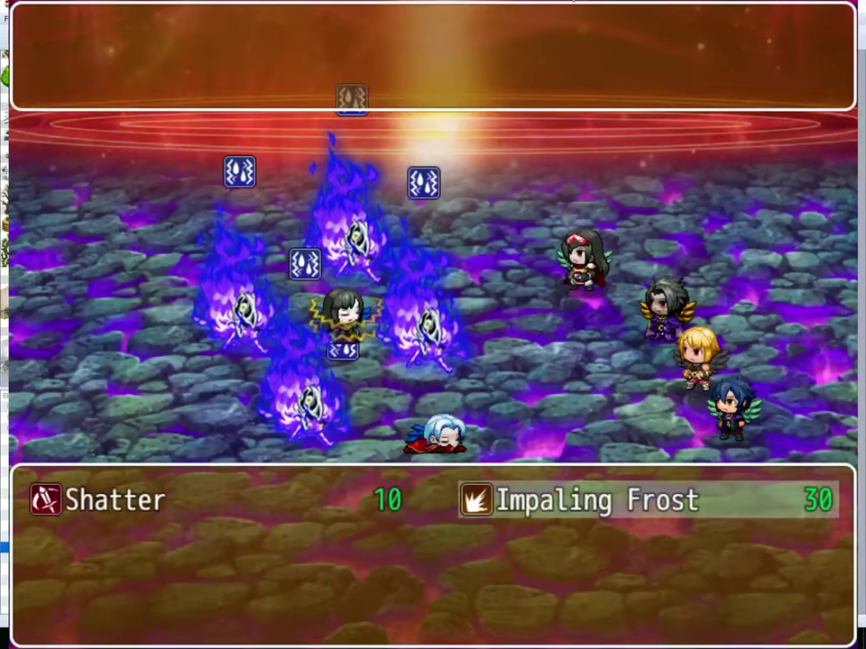
{"action": "key", "text": "Return"}
{"action": "key", "text": "Down"}
{"action": "key", "text": "Down"}
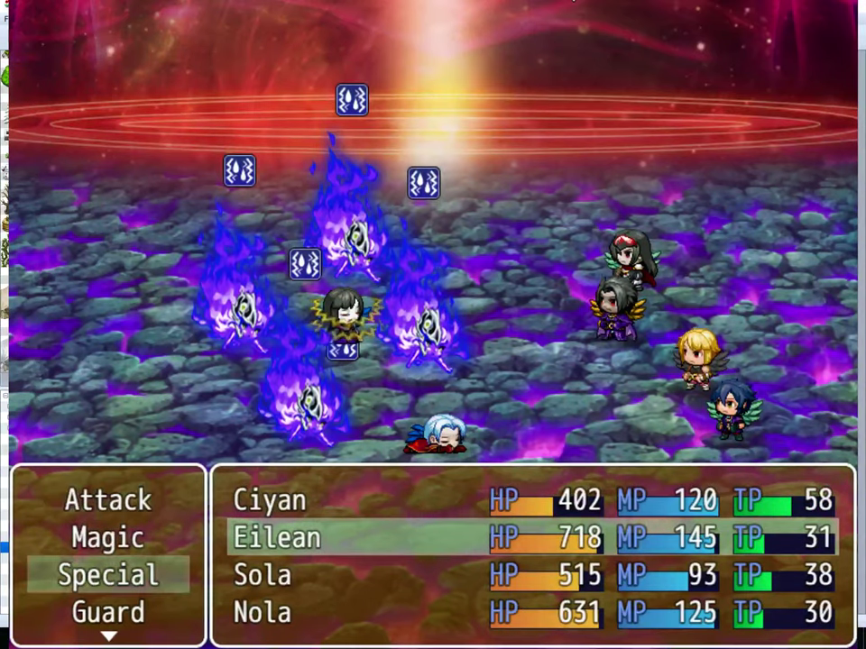
{"action": "key", "text": "Return"}
{"action": "key", "text": "Right"}
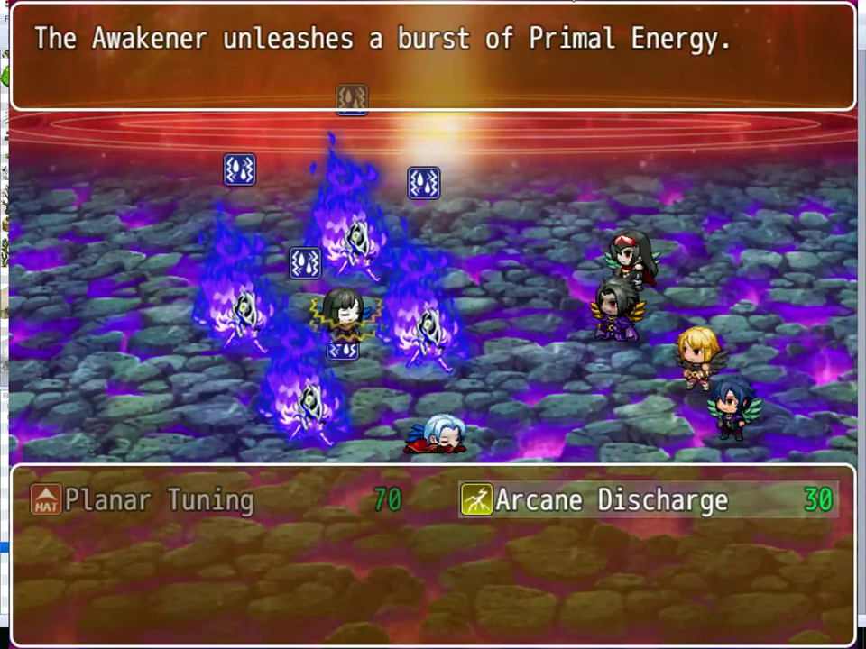
{"action": "key", "text": "Left"}
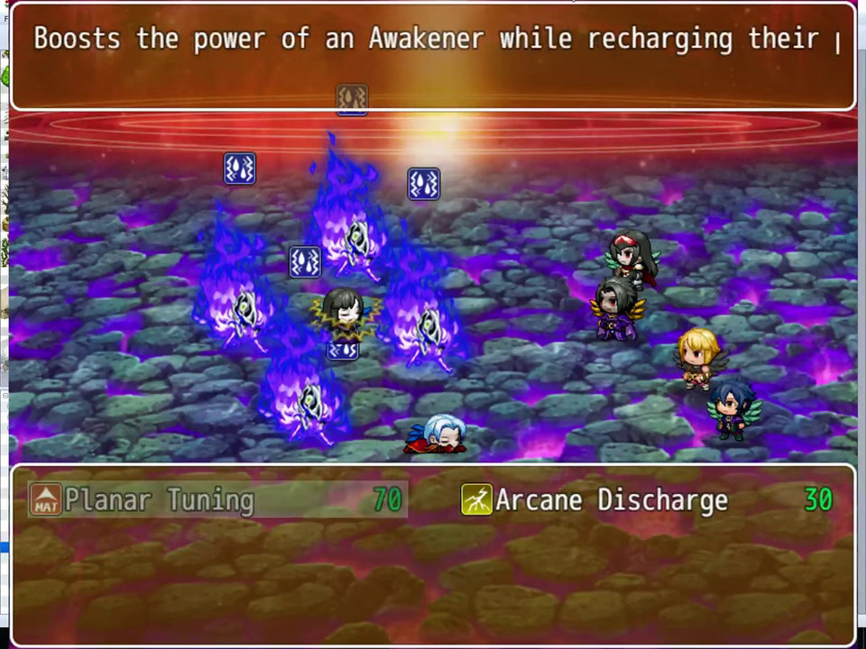
{"action": "key", "text": "Escape"}
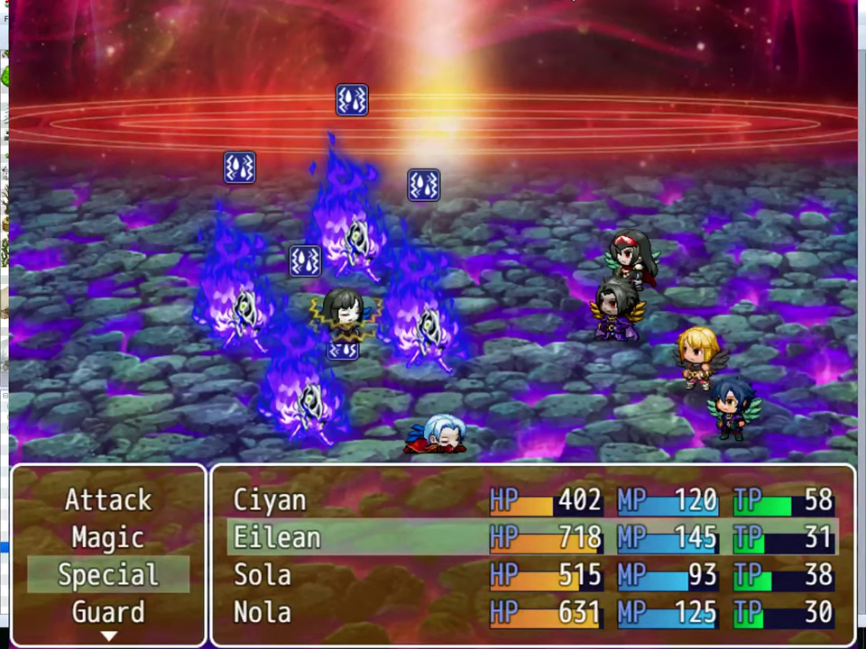
Step: Have Eilean cast Thunder in the second battle turn
{"action": "key", "text": "Up"}
{"action": "key", "text": "Return"}
{"action": "key", "text": "Right"}
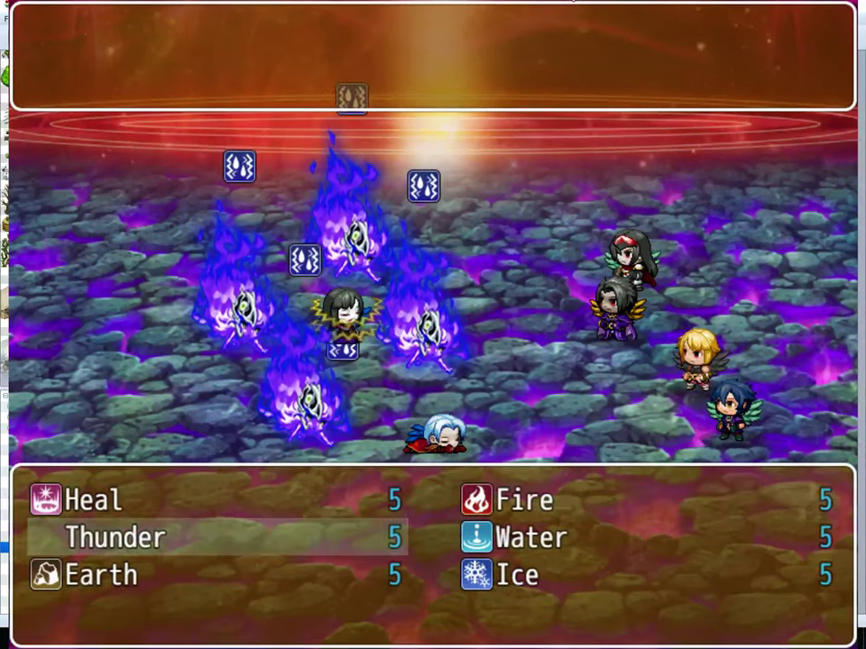
{"action": "key", "text": "Return"}
{"action": "key", "text": "Return"}
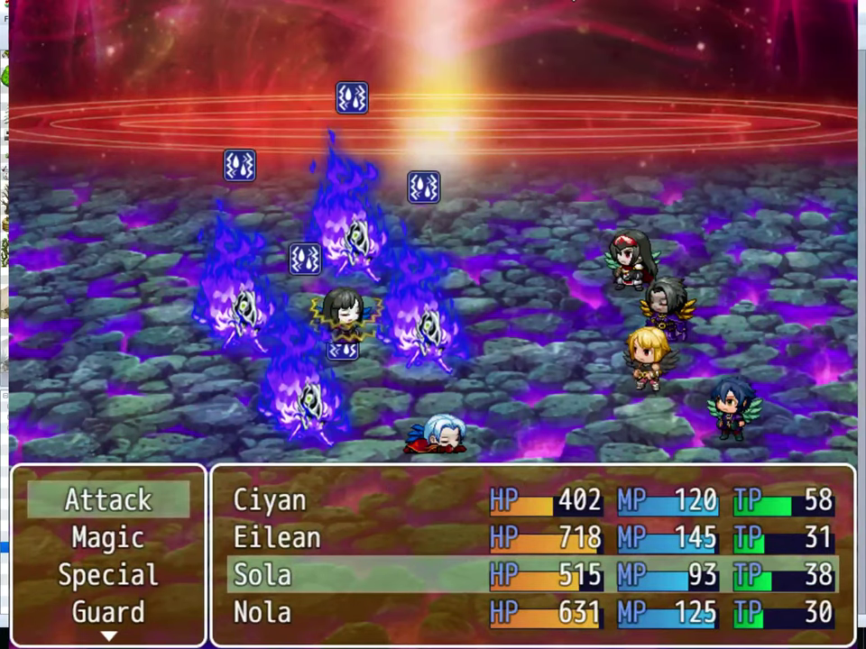
{"action": "key", "text": "Return"}
{"action": "key", "text": "Return"}
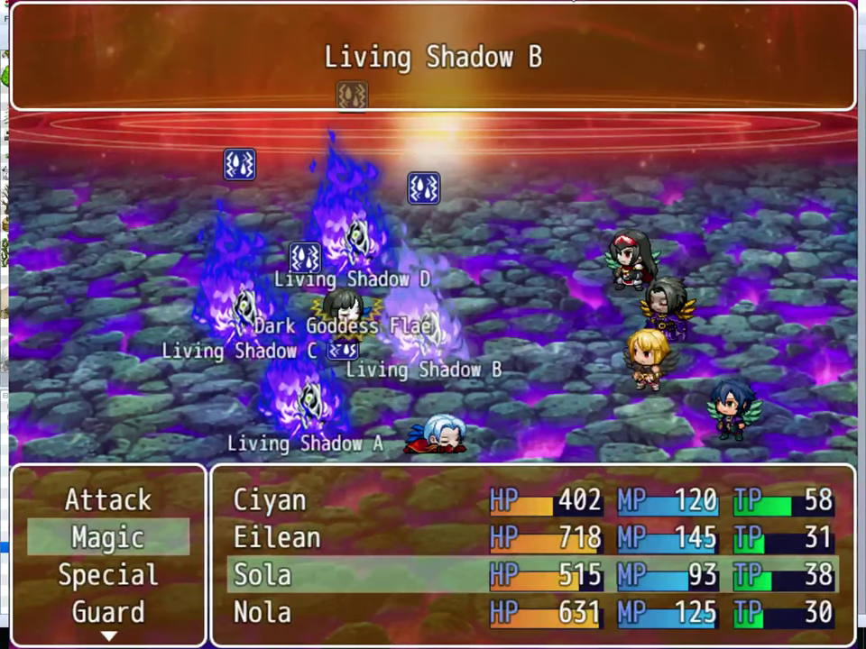
{"action": "key", "text": "Return"}
{"action": "key", "text": "Down"}
{"action": "key", "text": "Return"}
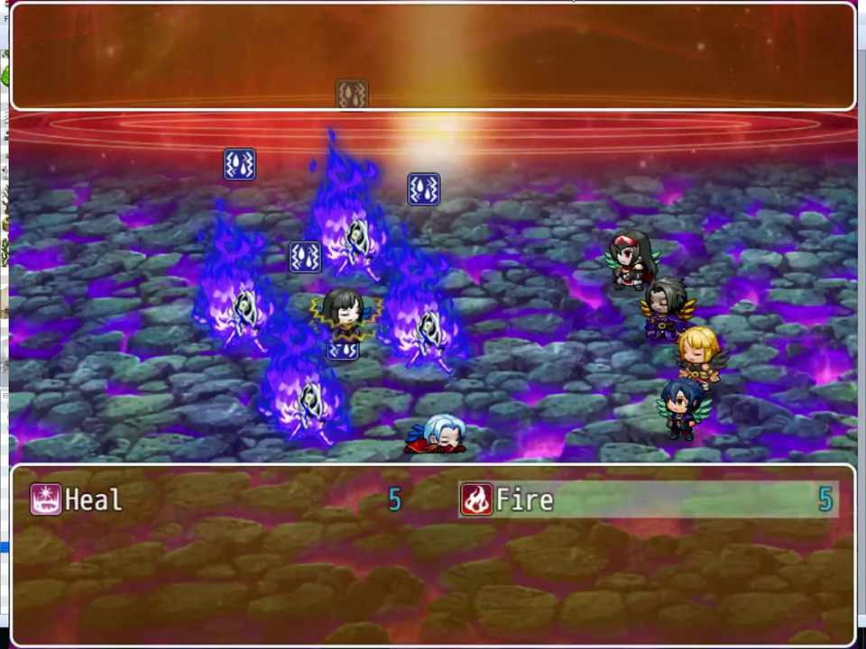
{"action": "key", "text": "Return"}
{"action": "key", "text": "Escape"}
{"action": "key", "text": "Escape"}
{"action": "key", "text": "Escape"}
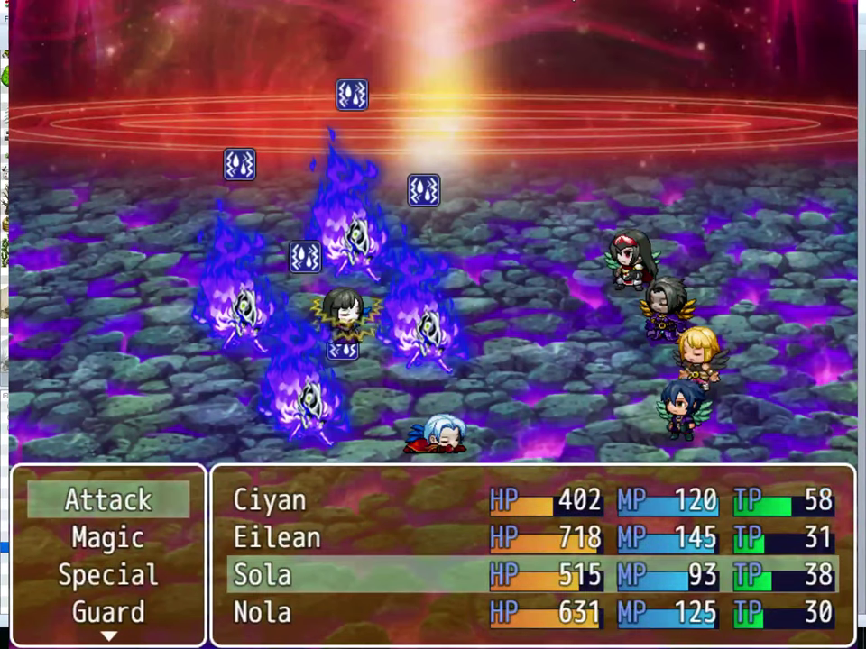
Step: Have Sola use the special skill Impaling Ember in the second battle turn
{"action": "key", "text": "Down"}
{"action": "key", "text": "Return"}
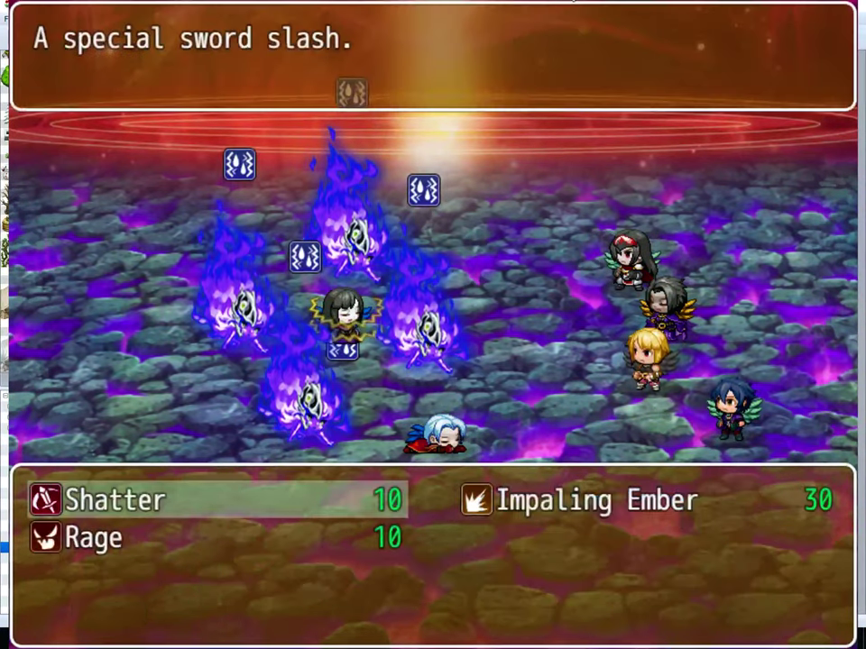
{"action": "key", "text": "Right"}
{"action": "key", "text": "Return"}
{"action": "key", "text": "Return"}
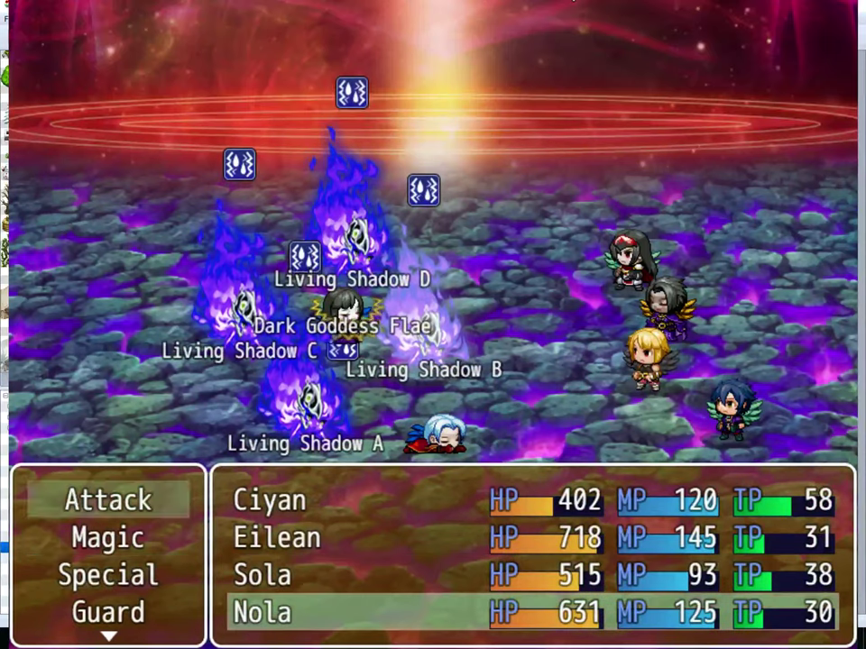
Step: Have Nola use the special skill Final Rites to complete the second turn's commands
{"action": "key", "text": "Return"}
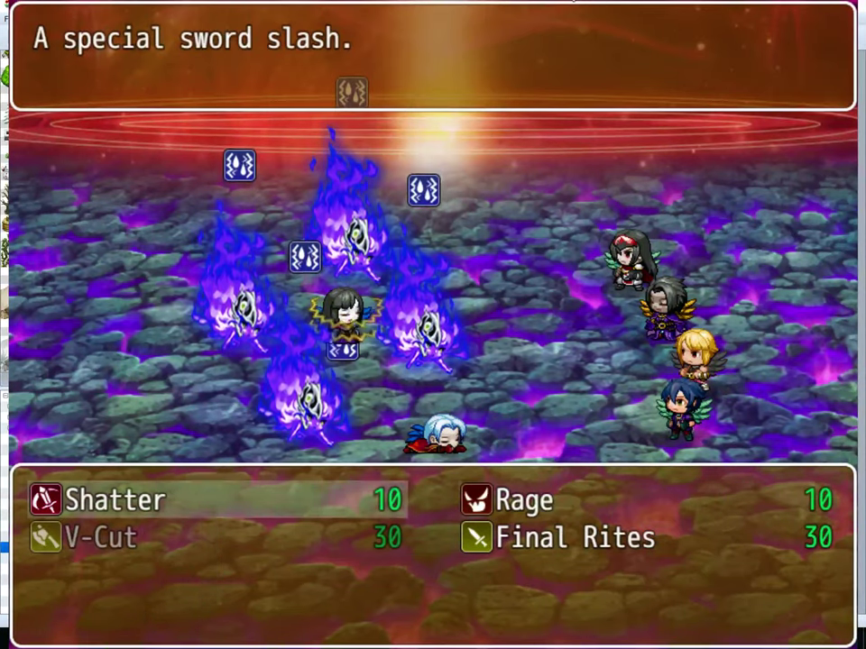
{"action": "key", "text": "Down"}
{"action": "key", "text": "Right"}
{"action": "key", "text": "Return"}
{"action": "key", "text": "Return"}
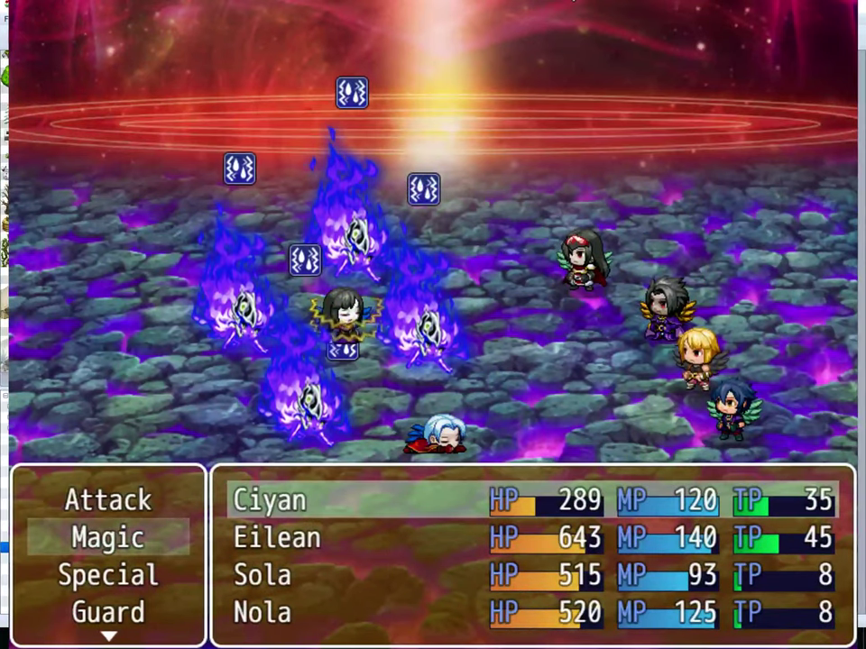
Step: Have Ciyan use a special skill and Eilean cast a spell in the third battle turn
{"action": "key", "text": "Down"}
{"action": "key", "text": "Return"}
{"action": "key", "text": "Return"}
{"action": "key", "text": "Return"}
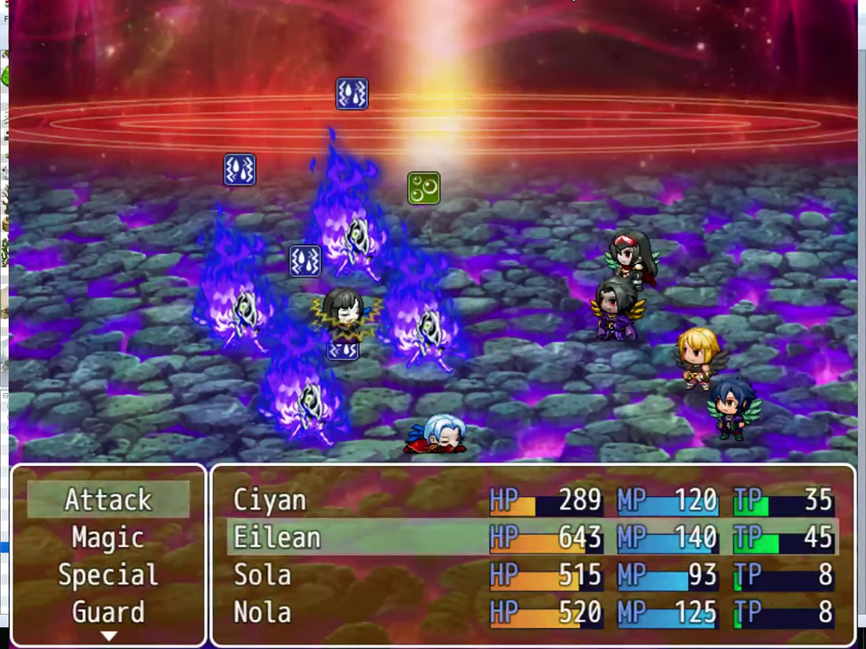
{"action": "key", "text": "Down"}
{"action": "key", "text": "Return"}
{"action": "key", "text": "Up"}
{"action": "key", "text": "Return"}
{"action": "key", "text": "Return"}
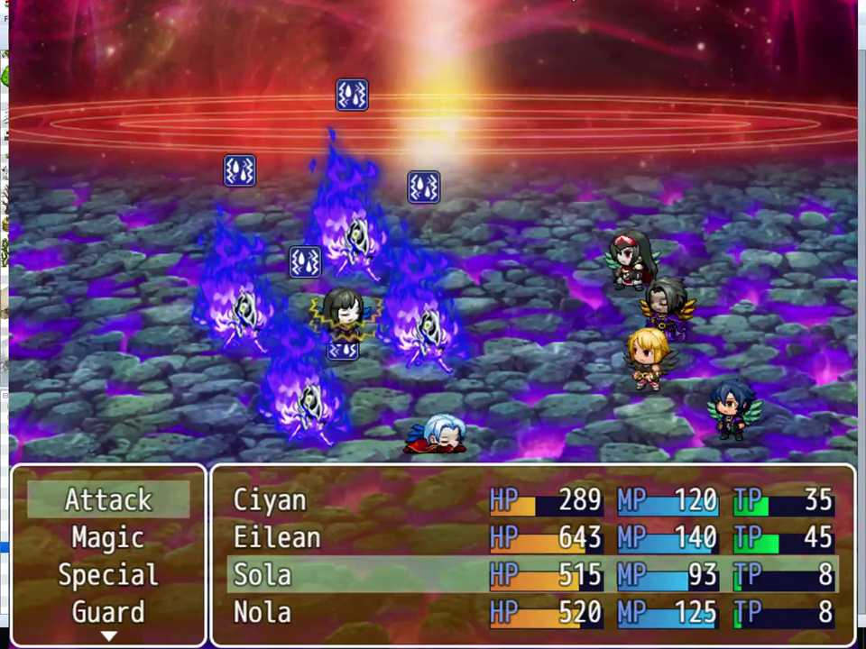
Step: Have Sola cast Radience on Living Shadow B in the third battle turn
{"action": "key", "text": "Return"}
{"action": "key", "text": "Down"}
{"action": "key", "text": "Return"}
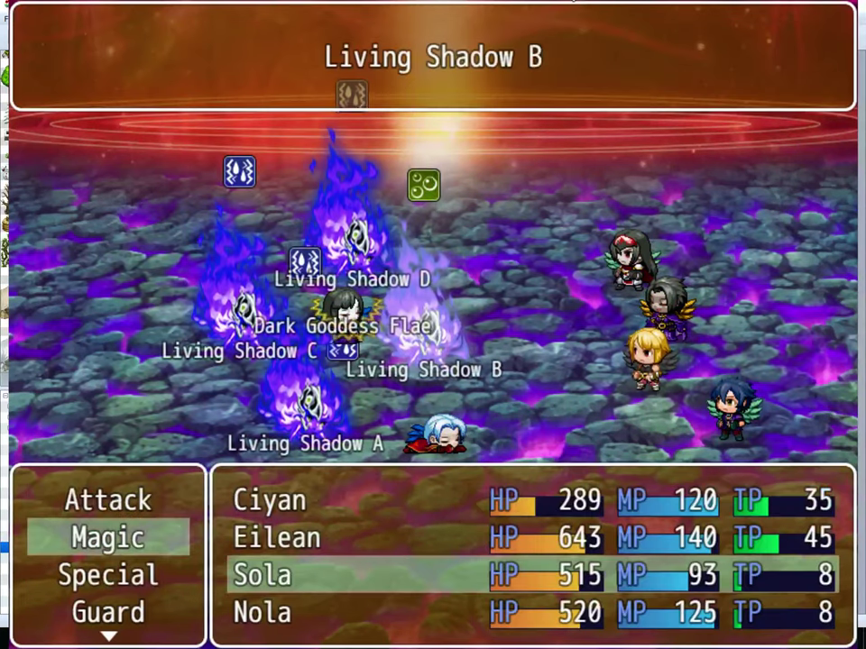
{"action": "key", "text": "Return"}
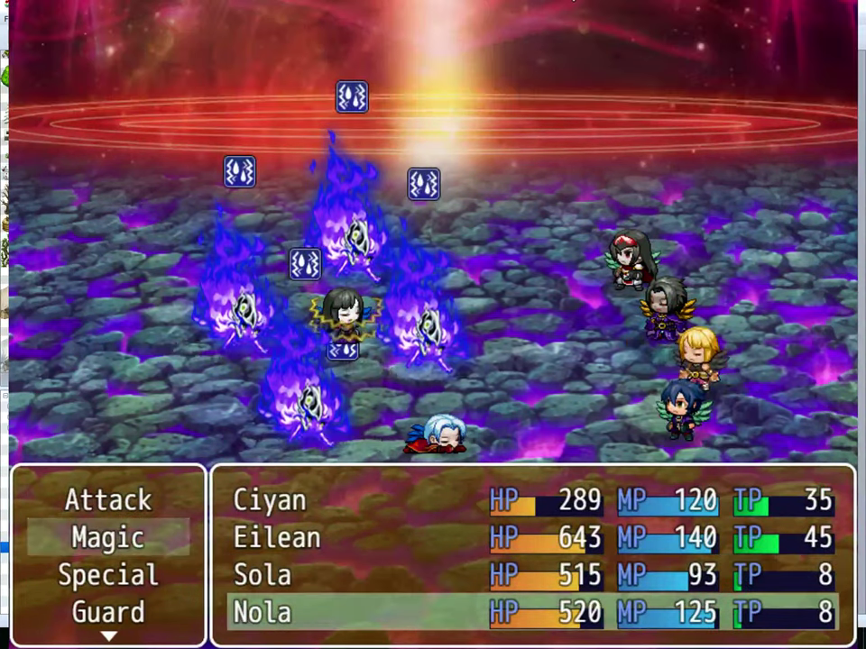
Step: Have Nola cast Fire on an enemy to complete the third turn's commands
{"action": "key", "text": "Return"}
{"action": "key", "text": "Right"}
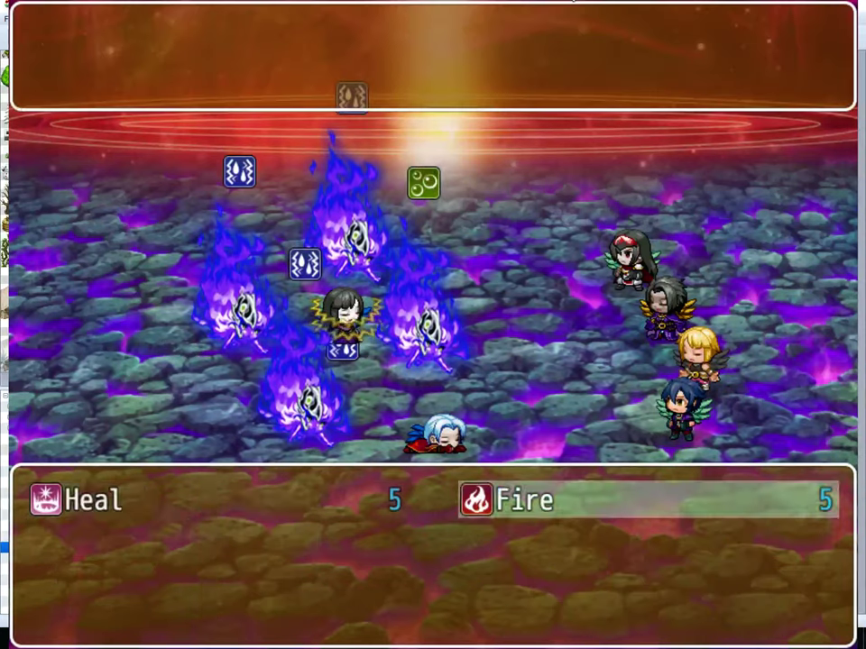
{"action": "key", "text": "Return"}
{"action": "key", "text": "Return"}
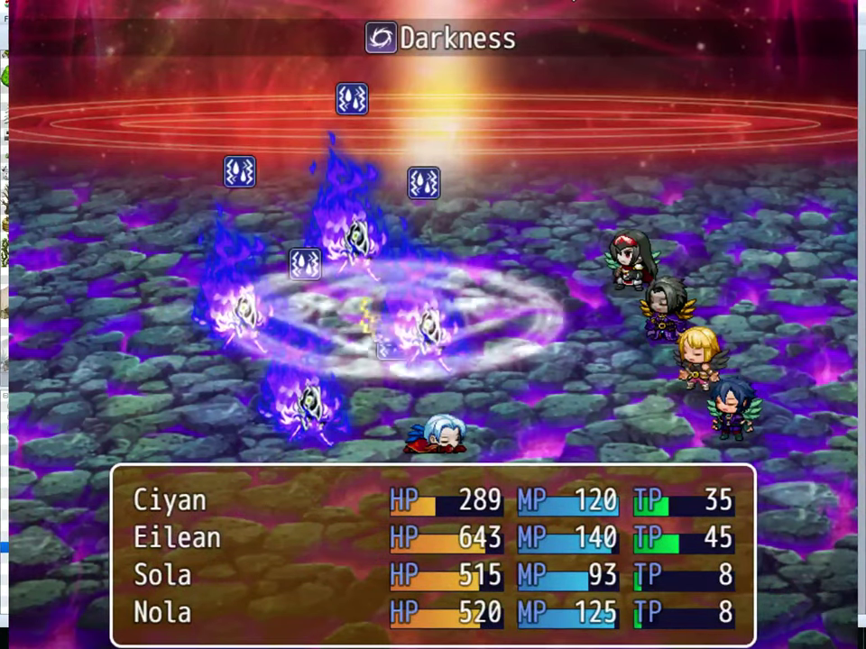
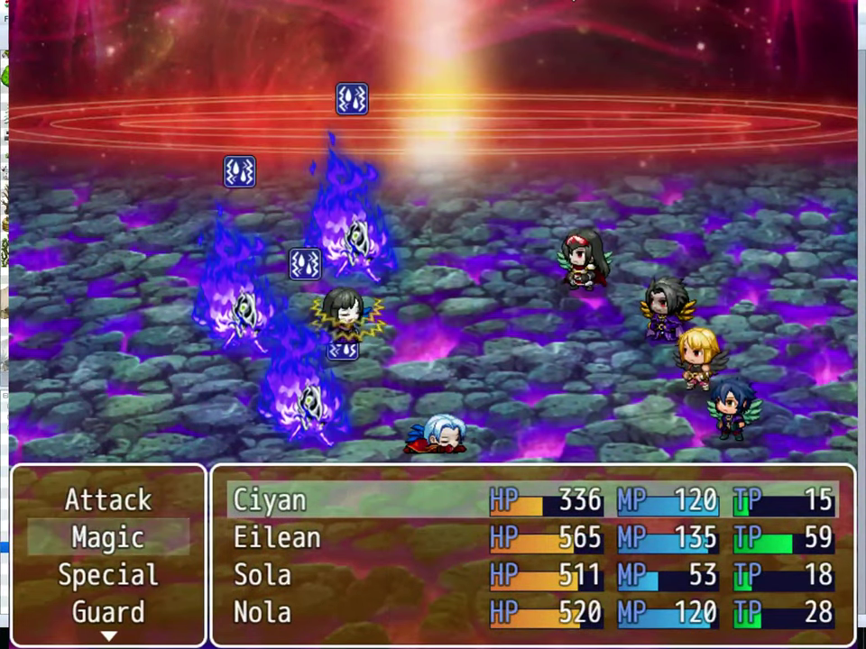
Step: Have Ciyan make a basic attack on an enemy in the fourth battle turn
{"action": "key", "text": "Up"}
{"action": "key", "text": "Return"}
{"action": "key", "text": "Return"}
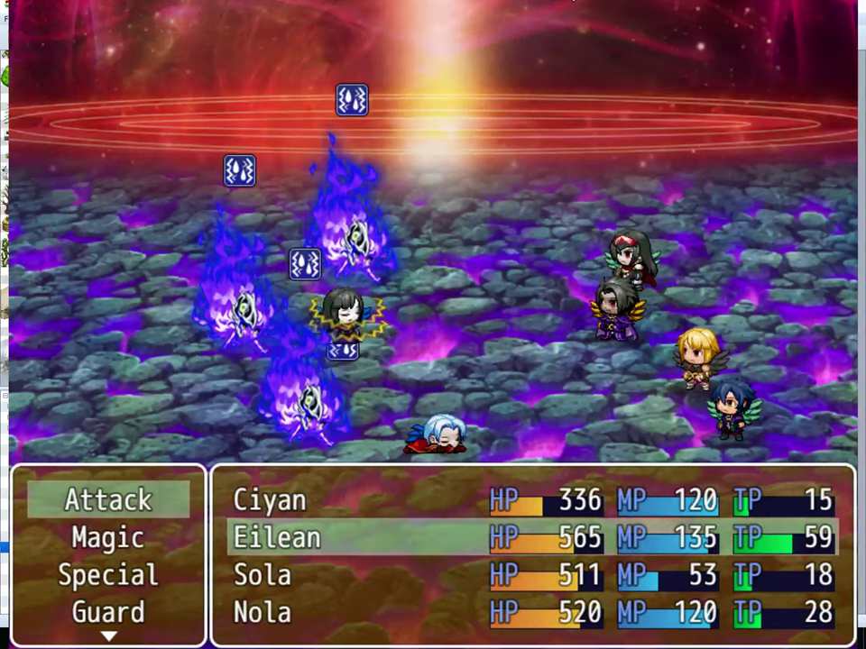
Step: Have Eilean cast a spell on Ciyan in the fourth battle turn
{"action": "key", "text": "Down"}
{"action": "key", "text": "Return"}
{"action": "key", "text": "Return"}
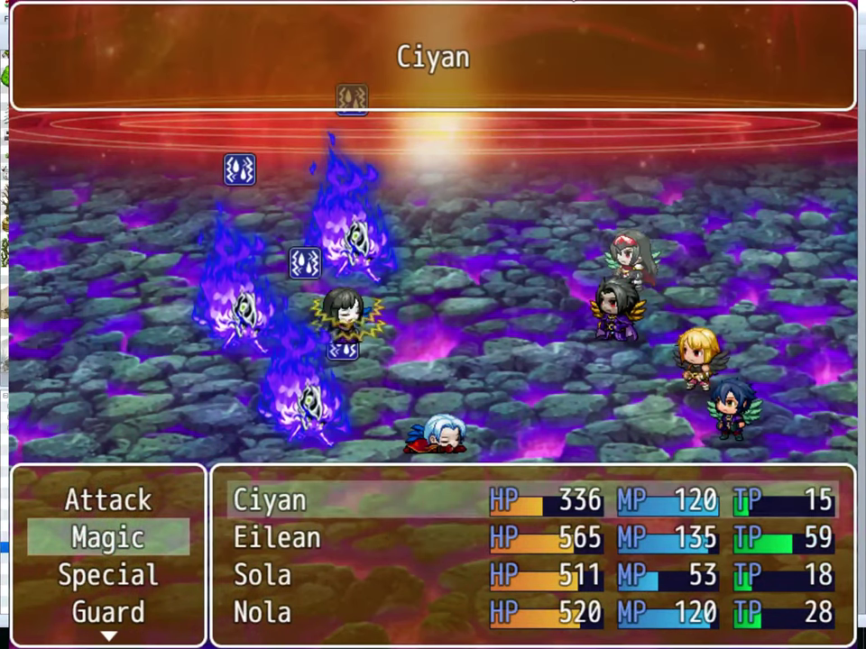
{"action": "key", "text": "Return"}
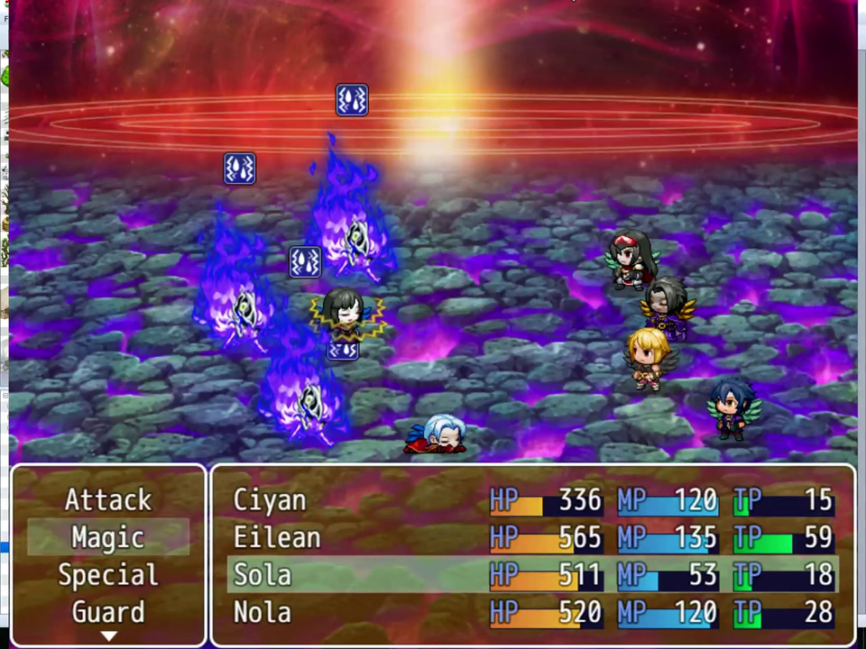
Step: Check Sola's special skills and spells, and have Sola make a basic attack in the fourth battle turn
{"action": "key", "text": "Return"}
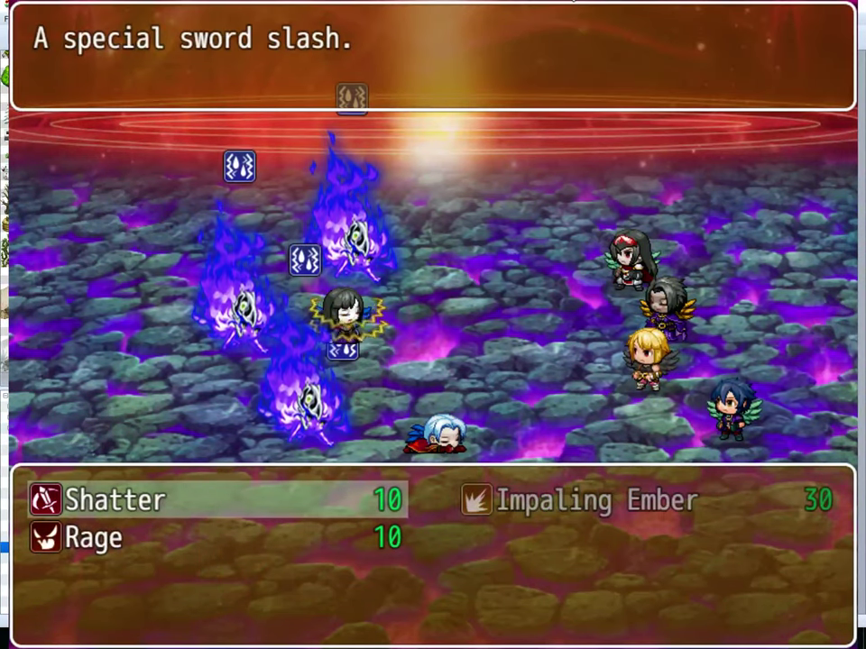
{"action": "key", "text": "Escape"}
{"action": "key", "text": "Return"}
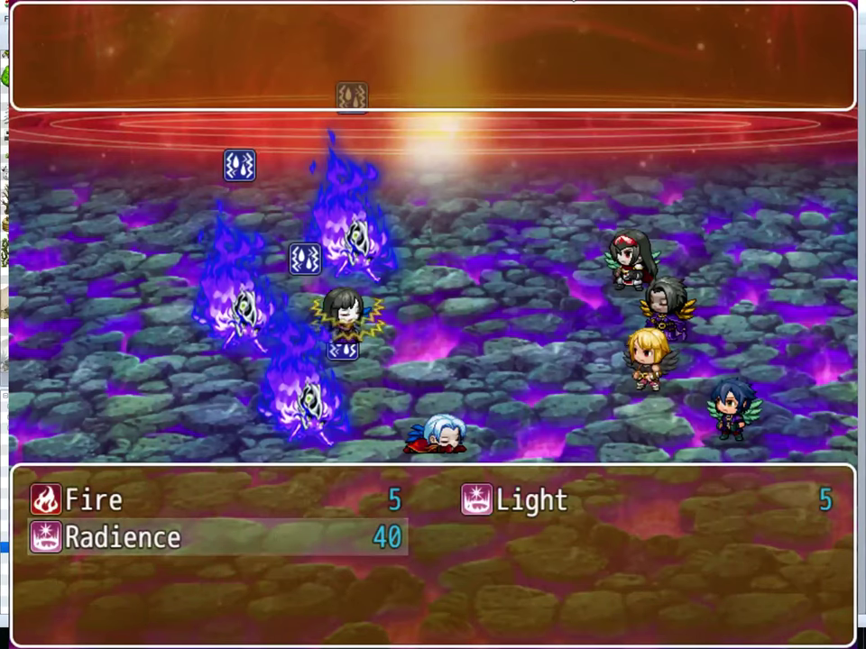
{"action": "key", "text": "Escape"}
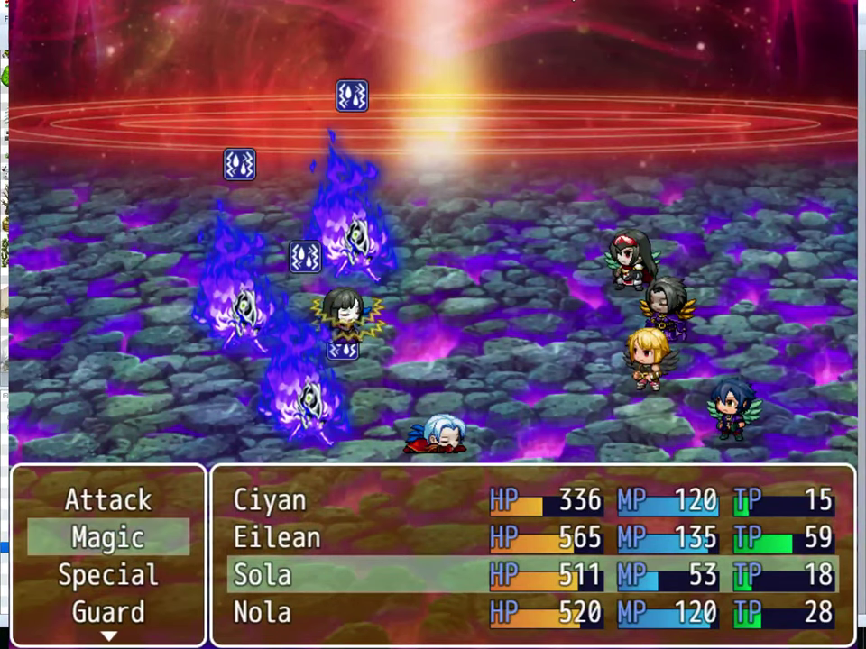
{"action": "key", "text": "Return"}
{"action": "key", "text": "Return"}
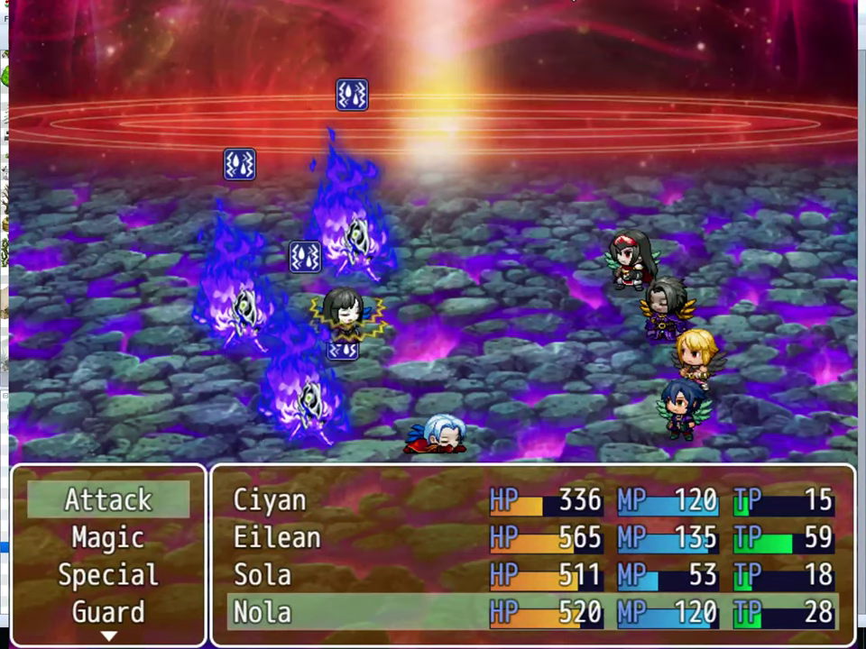
Step: Have Nola cast Fire on Living Shadow D
{"action": "key", "text": "Return"}
{"action": "key", "text": "Return"}
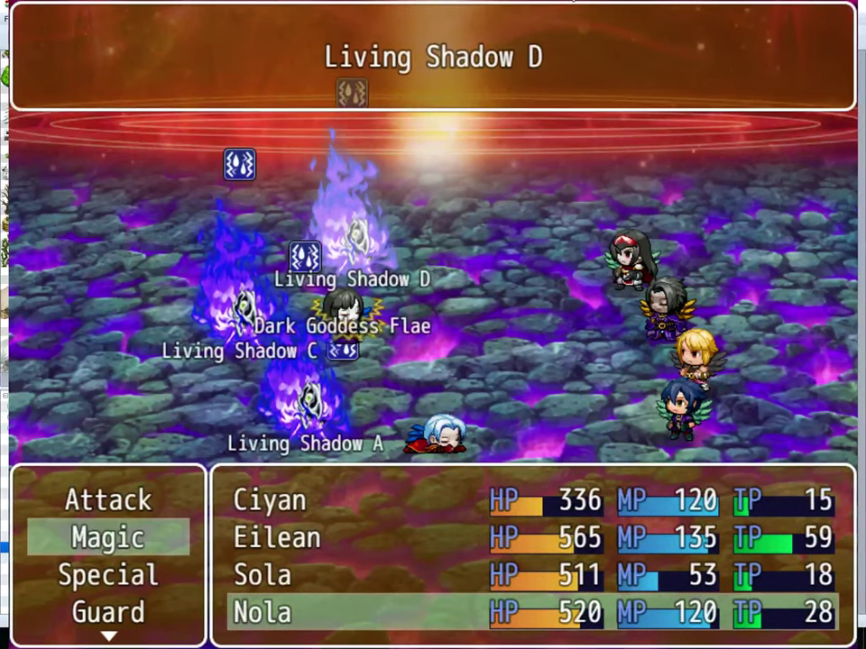
{"action": "key", "text": "Return"}
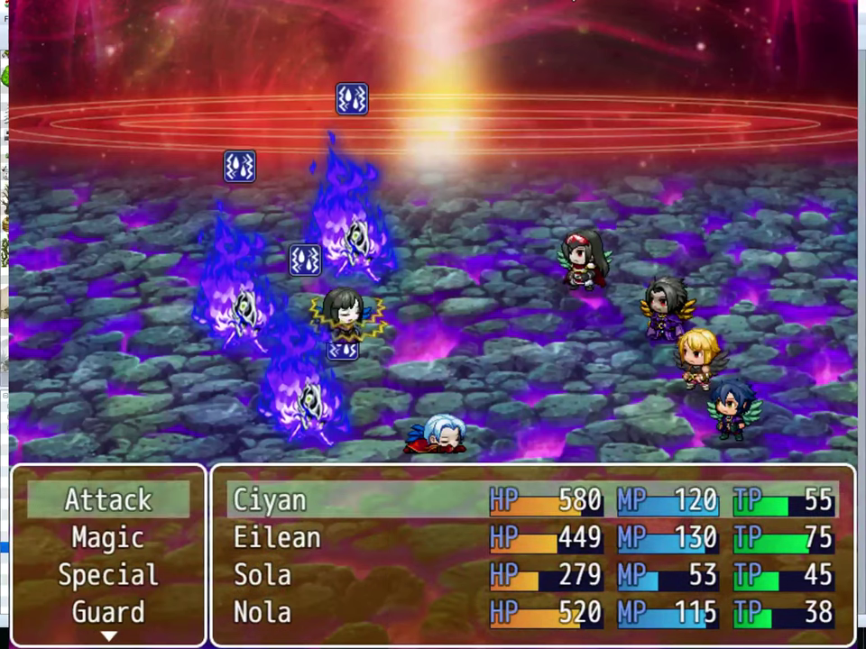
Step: Have Ciyan use a special skill on Living Shadow D
{"action": "key", "text": "Down"}
{"action": "key", "text": "Return"}
{"action": "key", "text": "Return"}
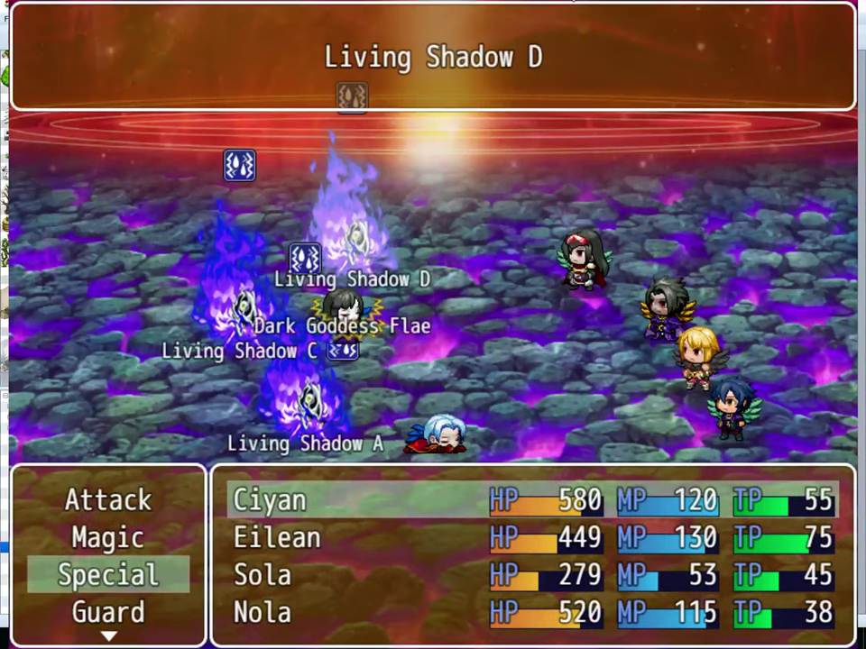
{"action": "key", "text": "Return"}
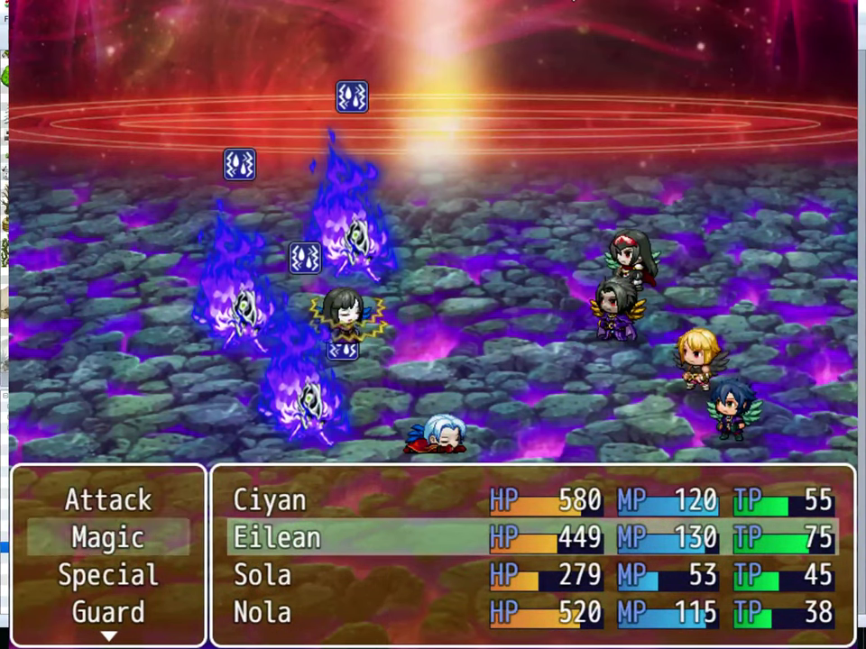
Step: Have Eilean use a special skill on himself as the user
{"action": "key", "text": "Return"}
{"action": "key", "text": "Return"}
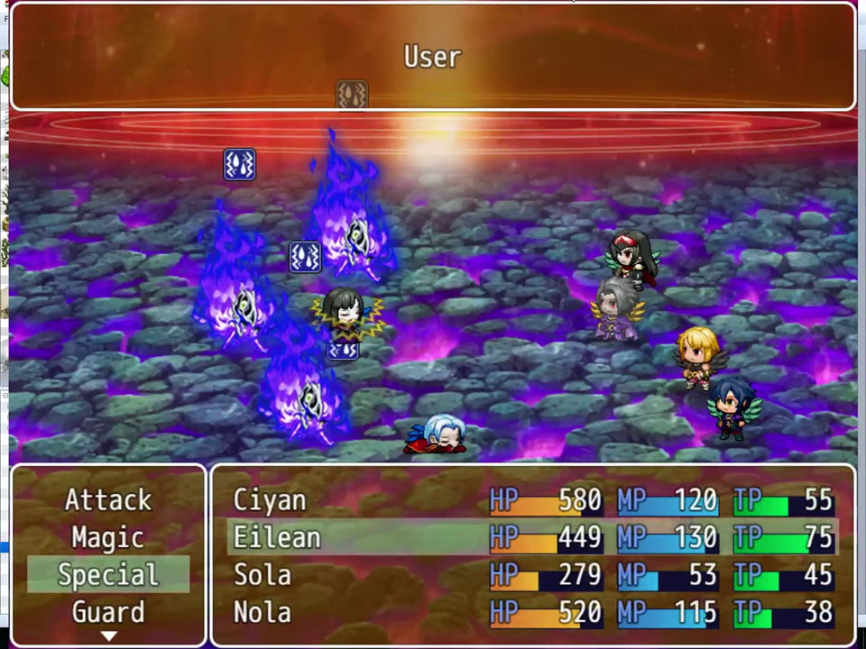
{"action": "key", "text": "Return"}
{"action": "key", "text": "Return"}
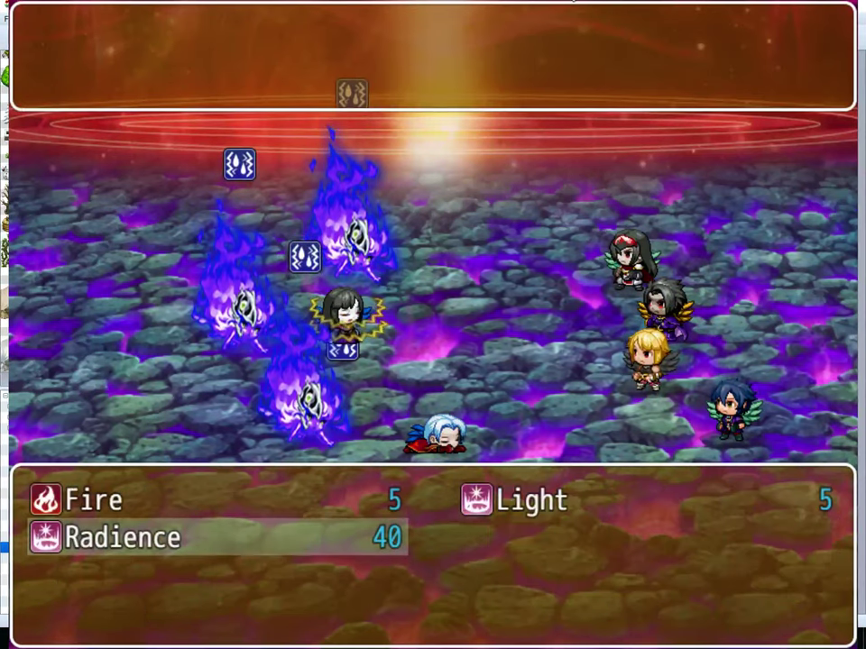
{"action": "key", "text": "Return"}
{"action": "key", "text": "Escape"}
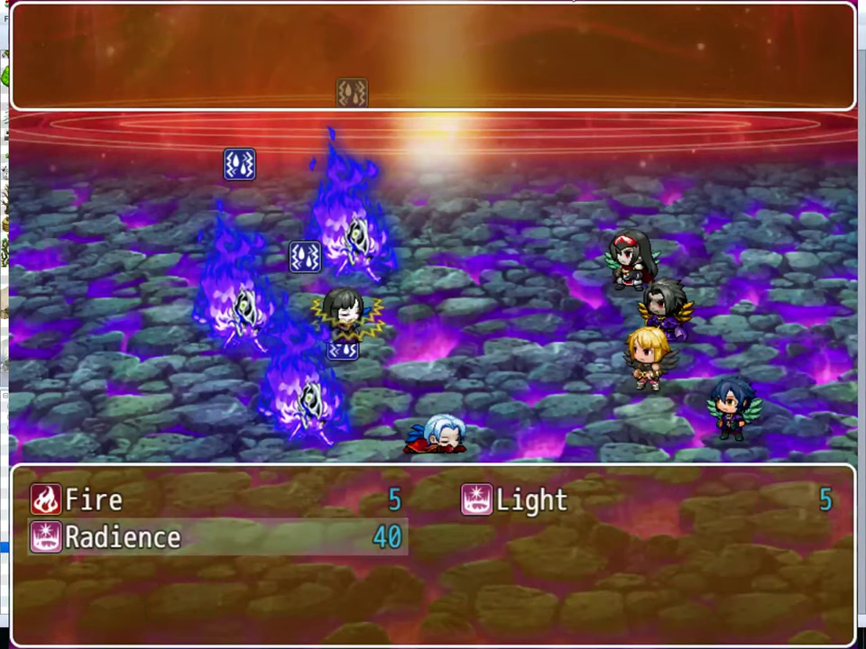
{"action": "key", "text": "Escape"}
Step: Have Sola use her second special skill on Living Shadow D
{"action": "key", "text": "Down"}
{"action": "key", "text": "Return"}
{"action": "key", "text": "Right"}
{"action": "key", "text": "Return"}
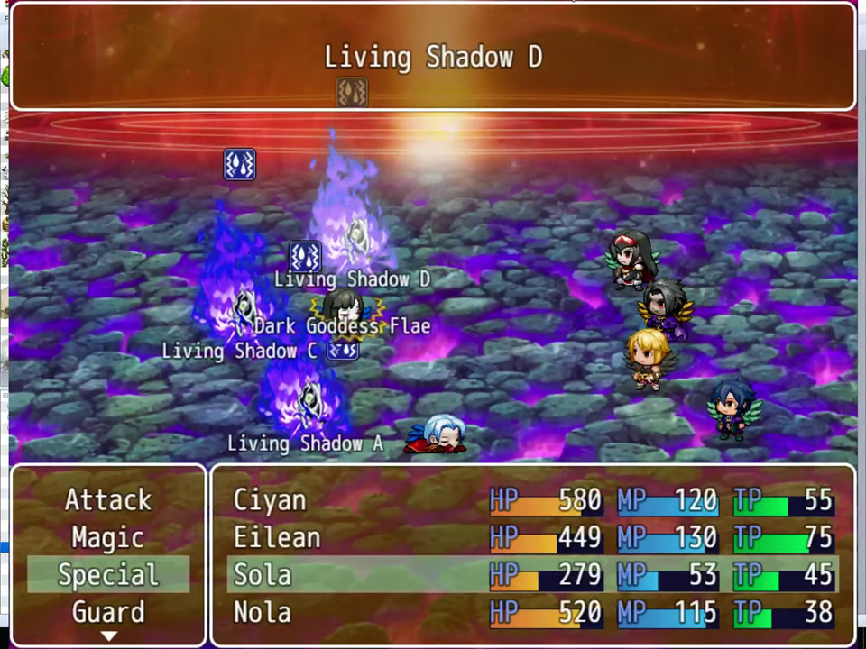
{"action": "key", "text": "Return"}
Step: Have Nola cast Heal on Sola
{"action": "key", "text": "Return"}
{"action": "key", "text": "Return"}
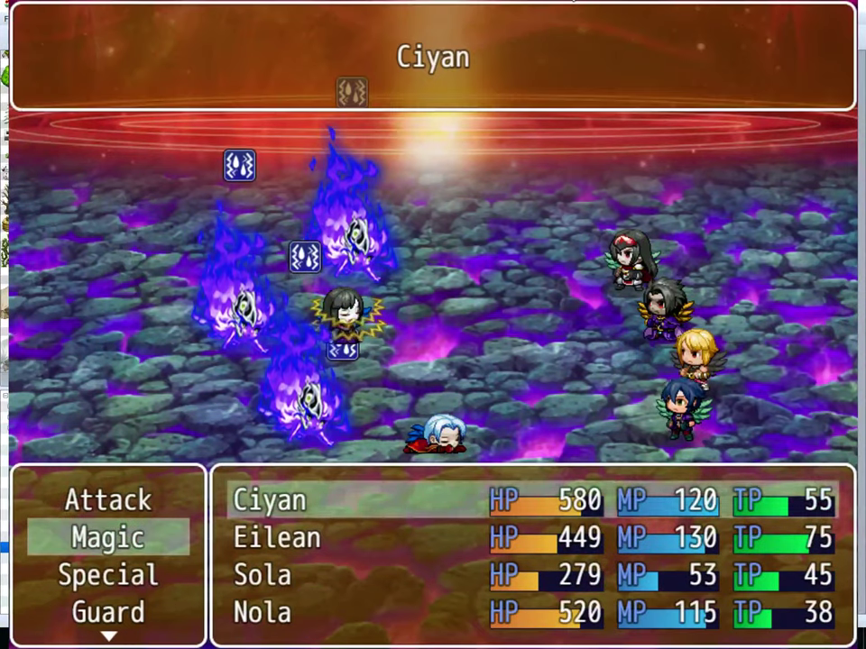
{"action": "key", "text": "Down"}
{"action": "key", "text": "Down"}
{"action": "key", "text": "Return"}
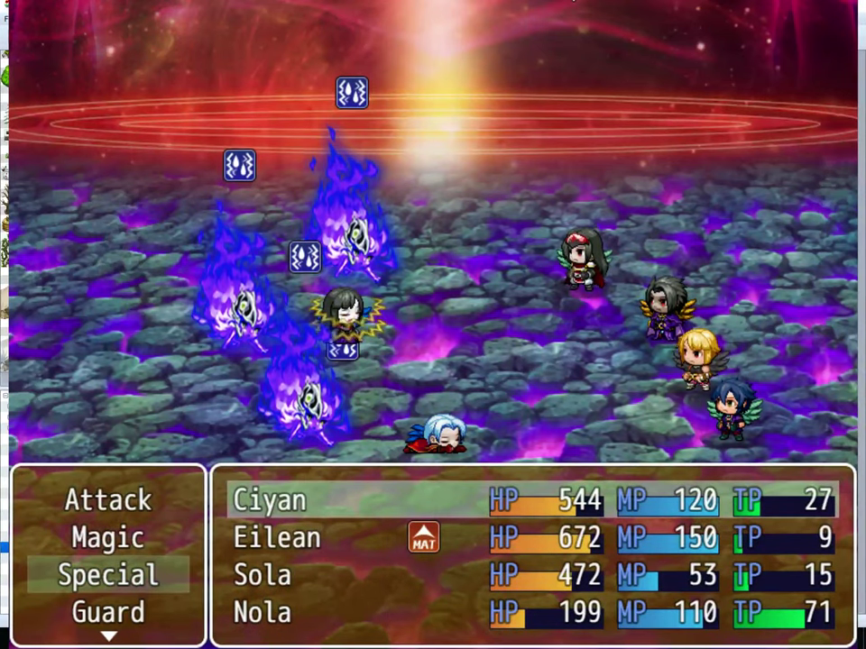
Step: Have Ciyan make a normal attack on an enemy instead of using a special skill
{"action": "key", "text": "Return"}
{"action": "key", "text": "Escape"}
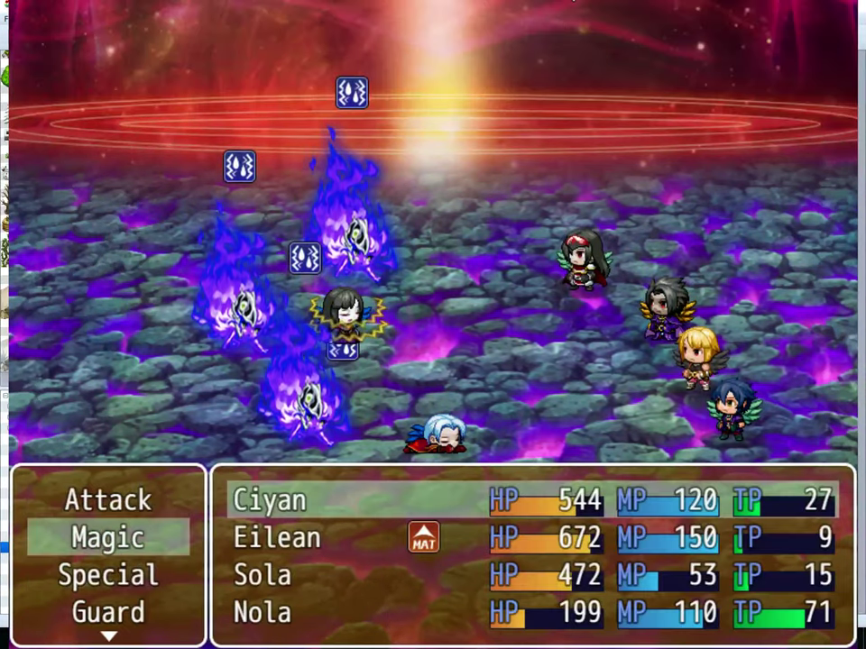
{"action": "key", "text": "Return"}
{"action": "key", "text": "Return"}
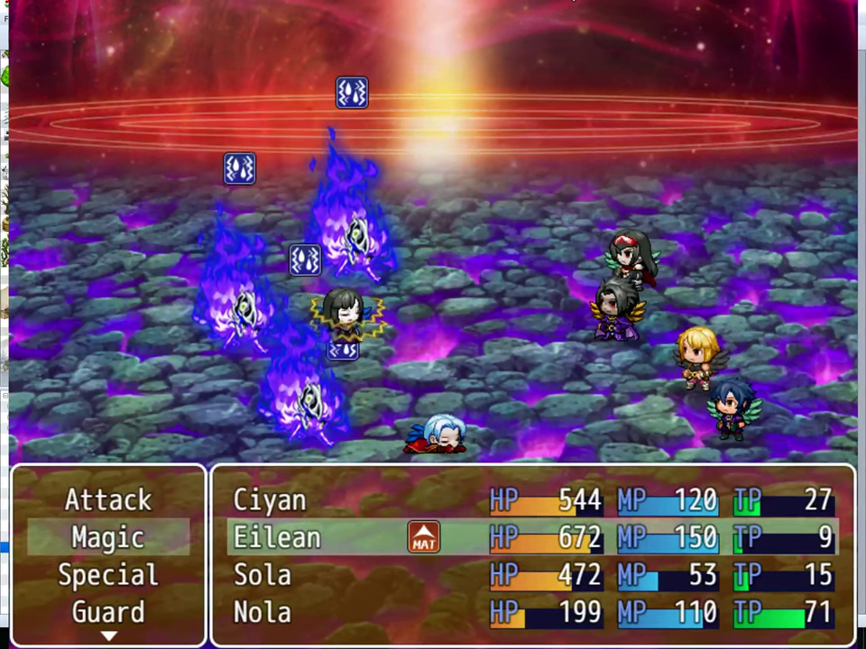
Step: Have Eilean cast Heal on Nola
{"action": "key", "text": "Return"}
{"action": "key", "text": "Return"}
{"action": "key", "text": "Down"}
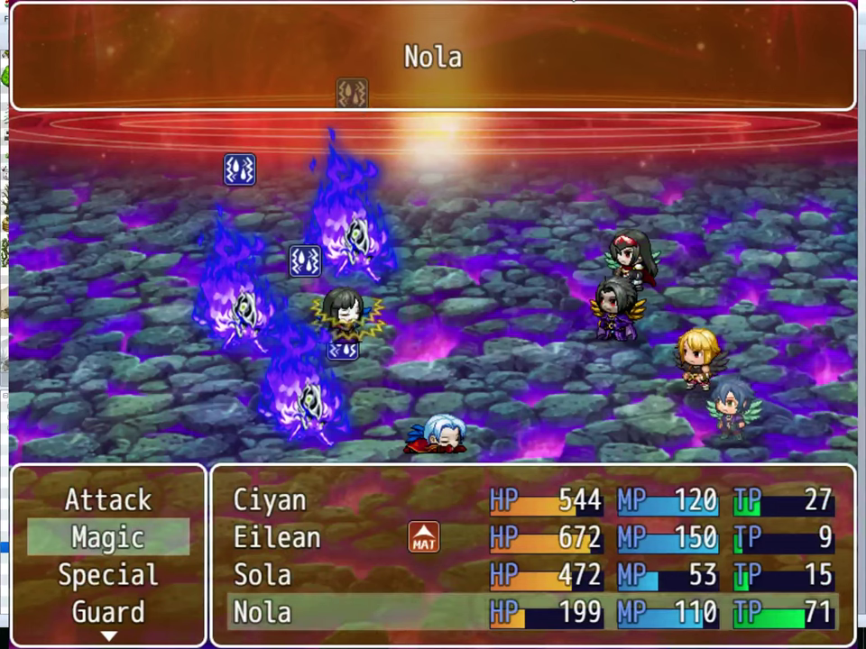
{"action": "key", "text": "Return"}
Step: Have Sola cast Radience and open Nola's magic spells
{"action": "key", "text": "Return"}
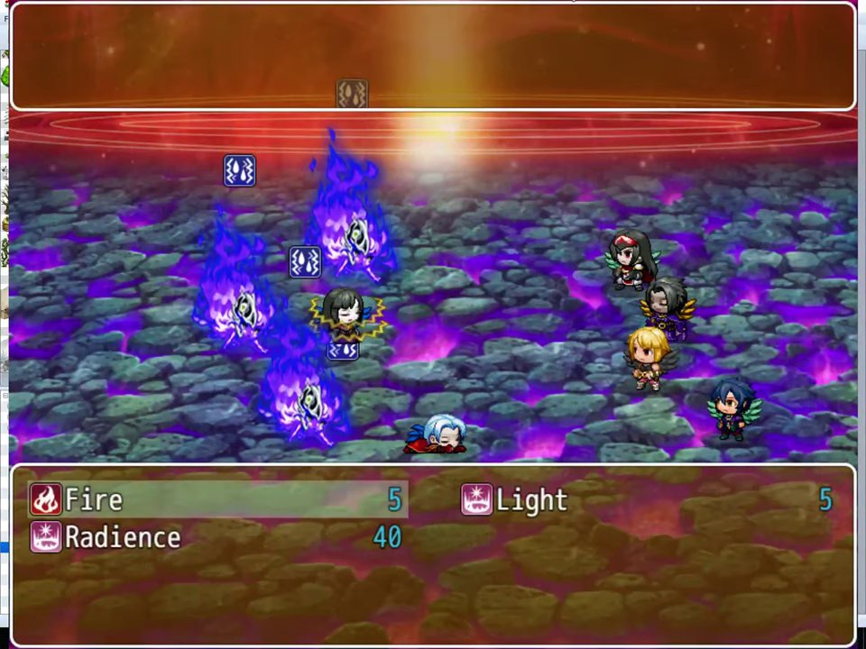
{"action": "key", "text": "Down"}
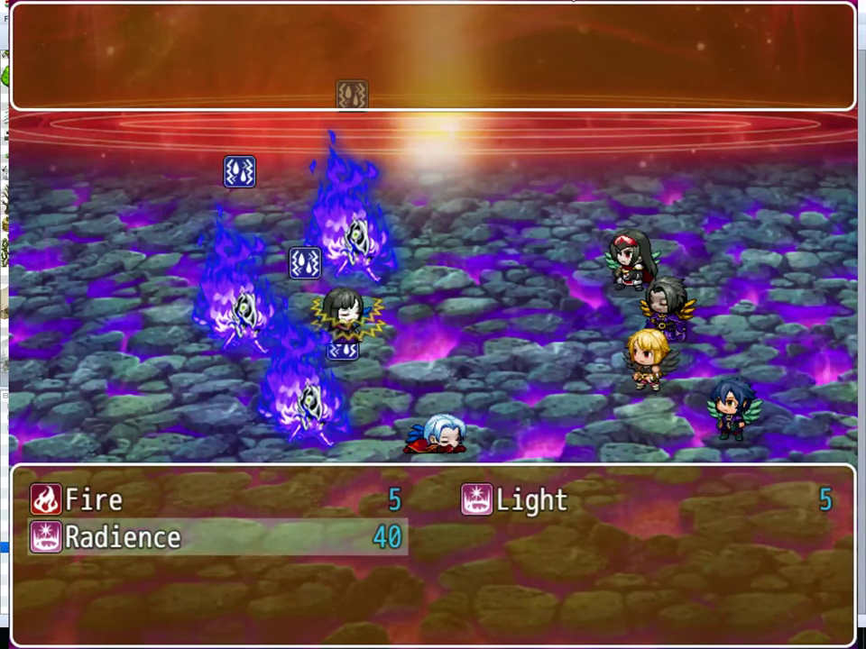
{"action": "key", "text": "Return"}
{"action": "key", "text": "Return"}
{"action": "key", "text": "Down"}
{"action": "key", "text": "Return"}
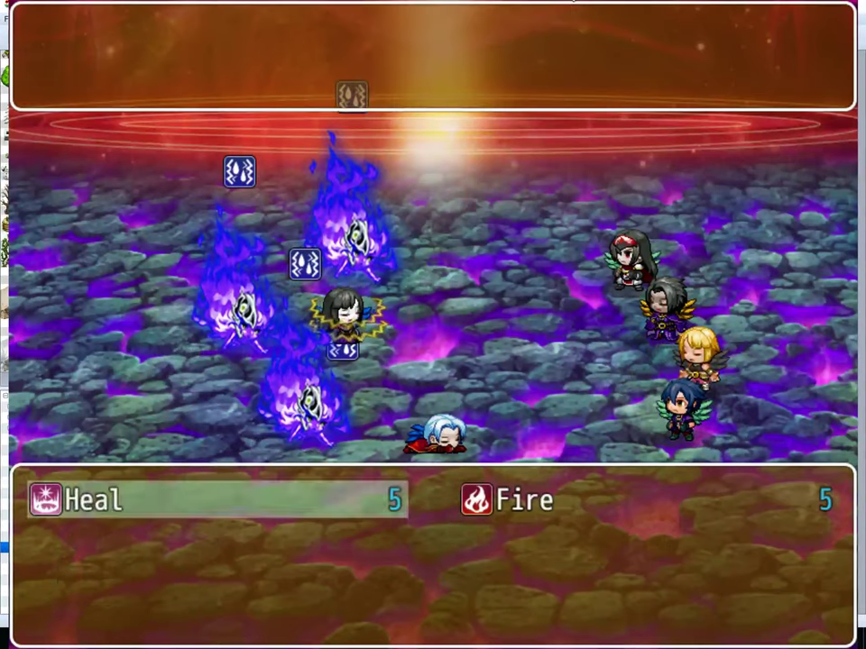
{"action": "key", "text": "Right"}
{"action": "key", "text": "Return"}
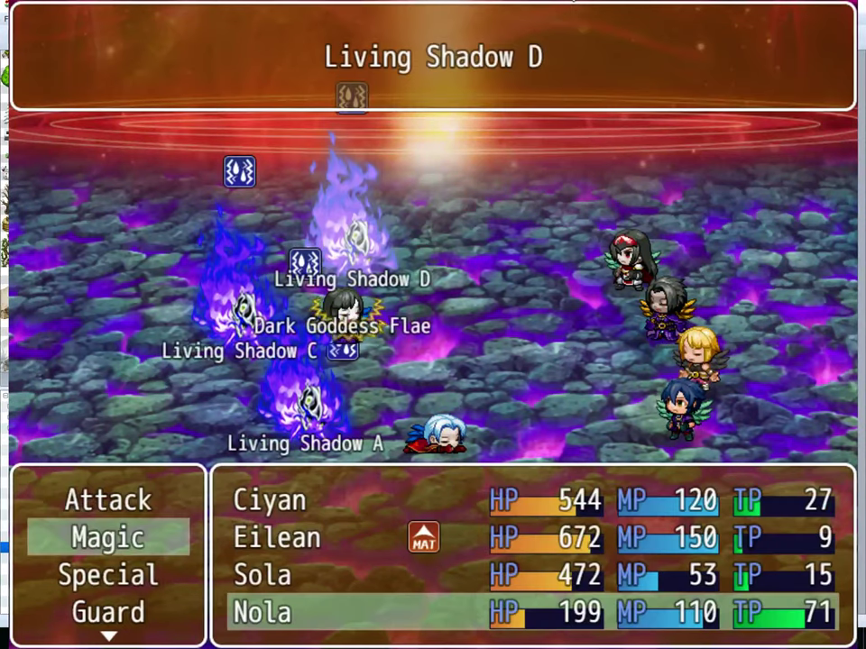
{"action": "key", "text": "Escape"}
{"action": "key", "text": "Left"}
Step: Have Nola cast Heal on herself
{"action": "key", "text": "Return"}
{"action": "key", "text": "Down"}
{"action": "key", "text": "Down"}
{"action": "key", "text": "Down"}
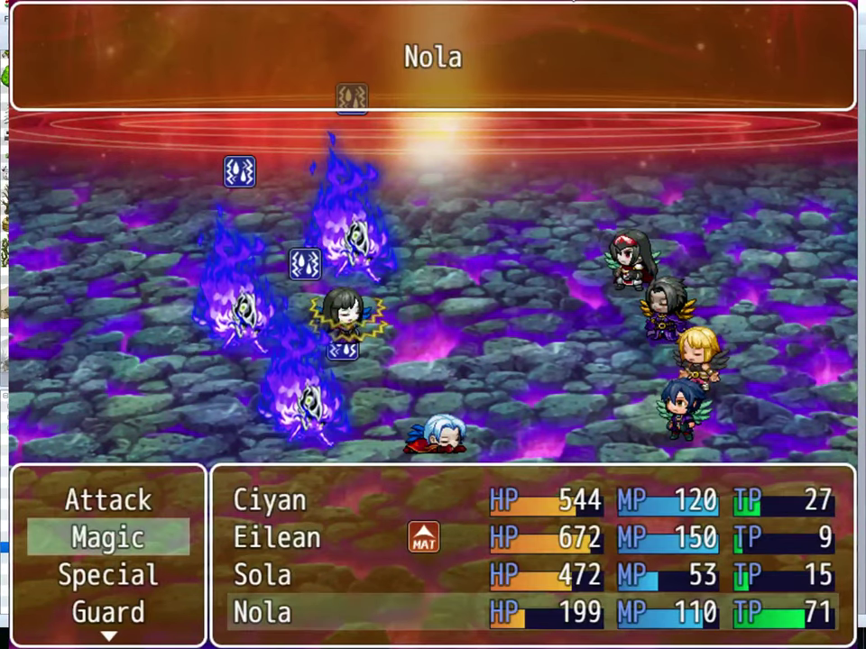
{"action": "key", "text": "Return"}
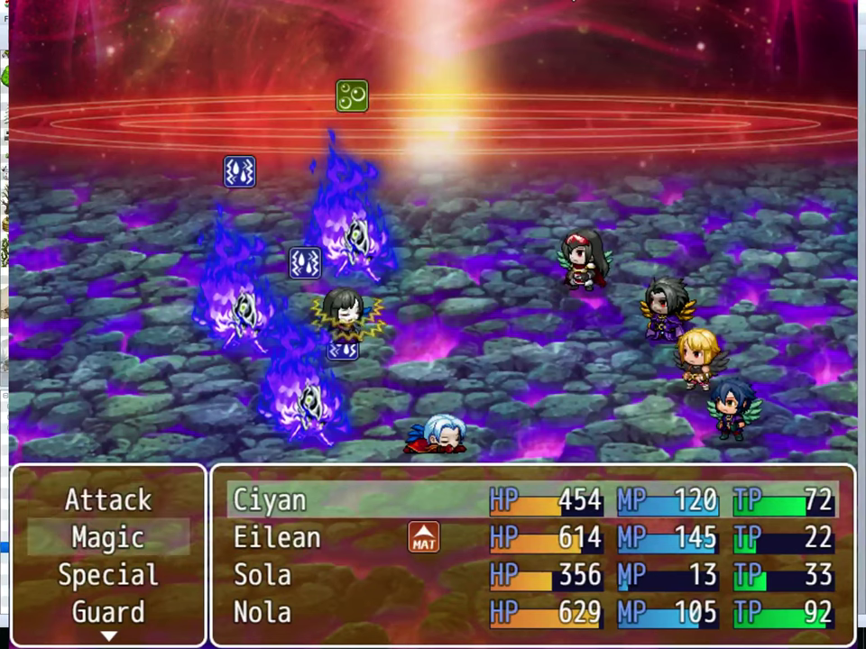
Step: Have Ciyan use a special skill and Eilean cast Fire on Living Shadow D
{"action": "key", "text": "Return"}
{"action": "key", "text": "Return"}
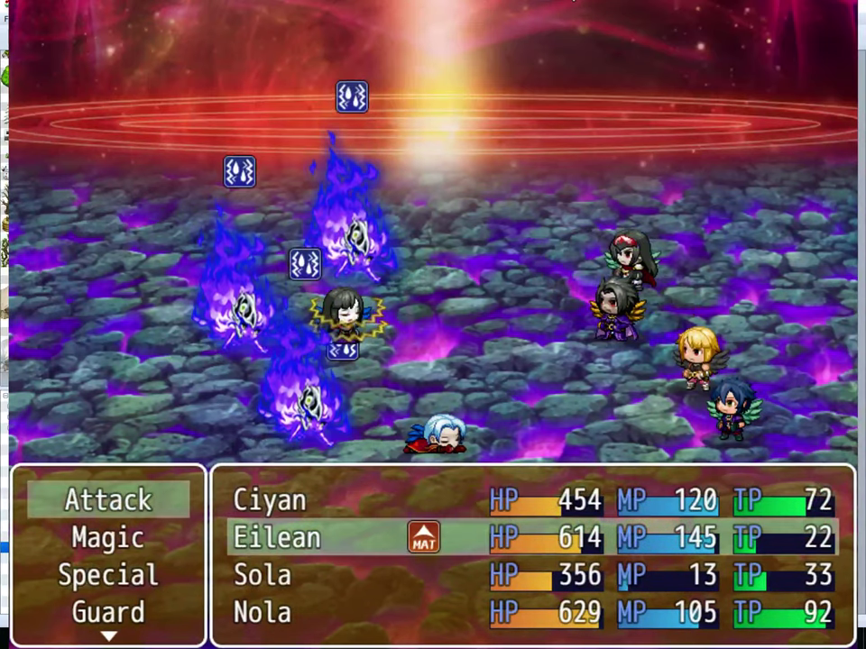
{"action": "key", "text": "Return"}
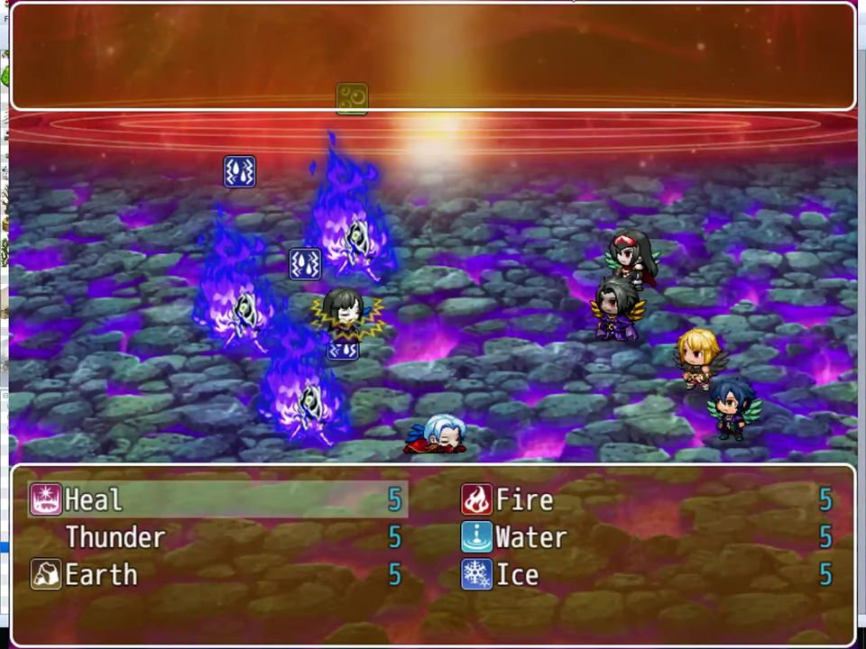
{"action": "key", "text": "Right"}
{"action": "key", "text": "Escape"}
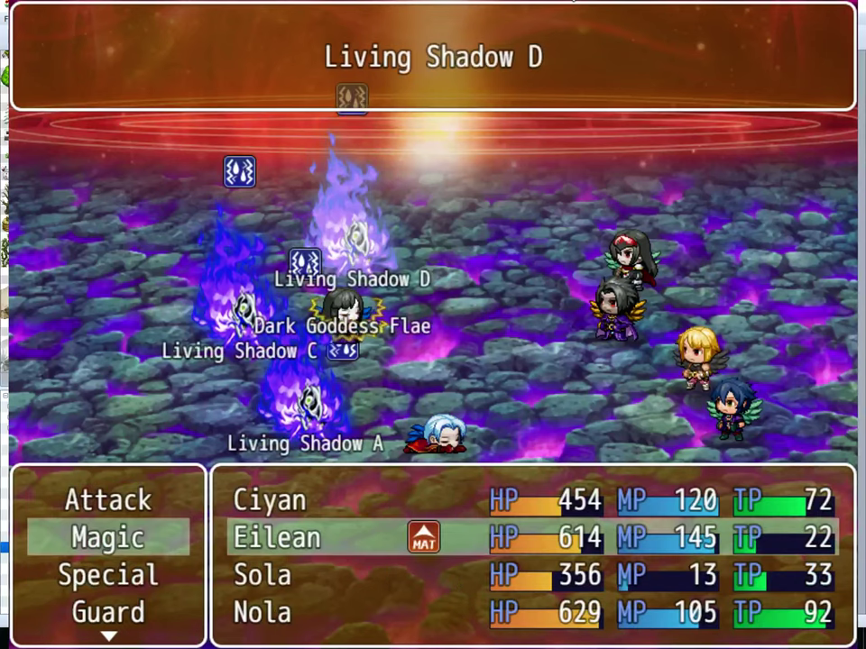
{"action": "key", "text": "Return"}
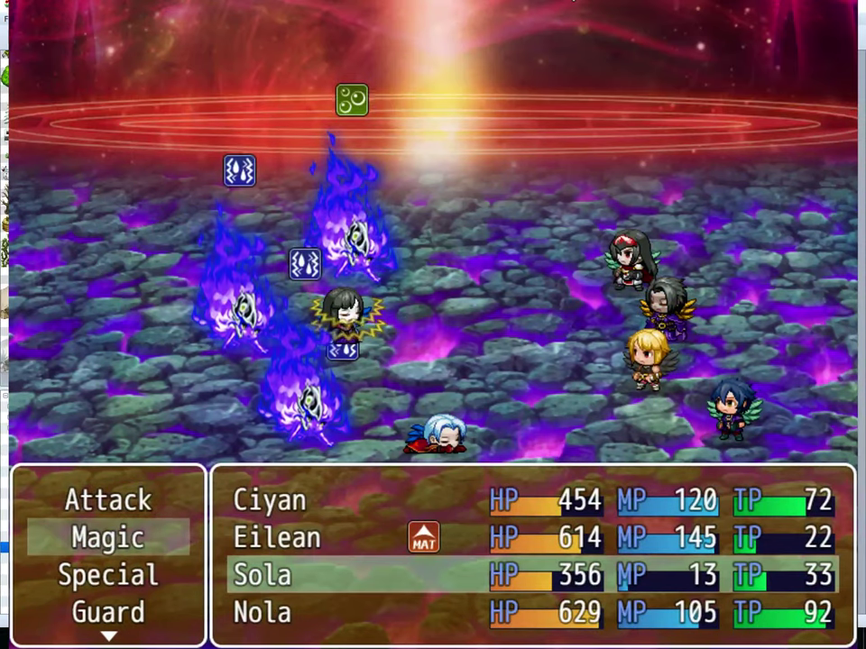
Step: Have Sola use a special skill on Living Shadow D
{"action": "key", "text": "Return"}
{"action": "key", "text": "Return"}
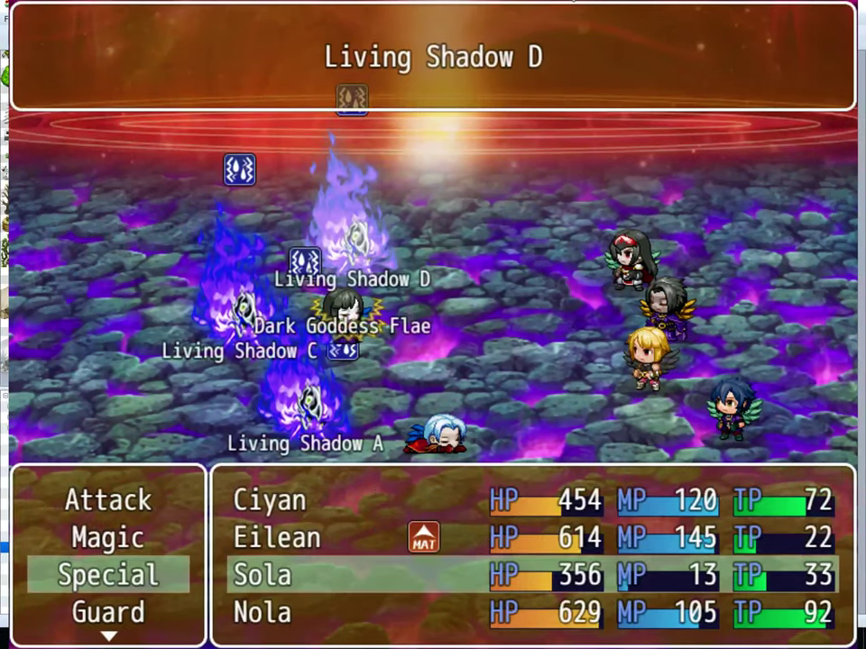
{"action": "key", "text": "Return"}
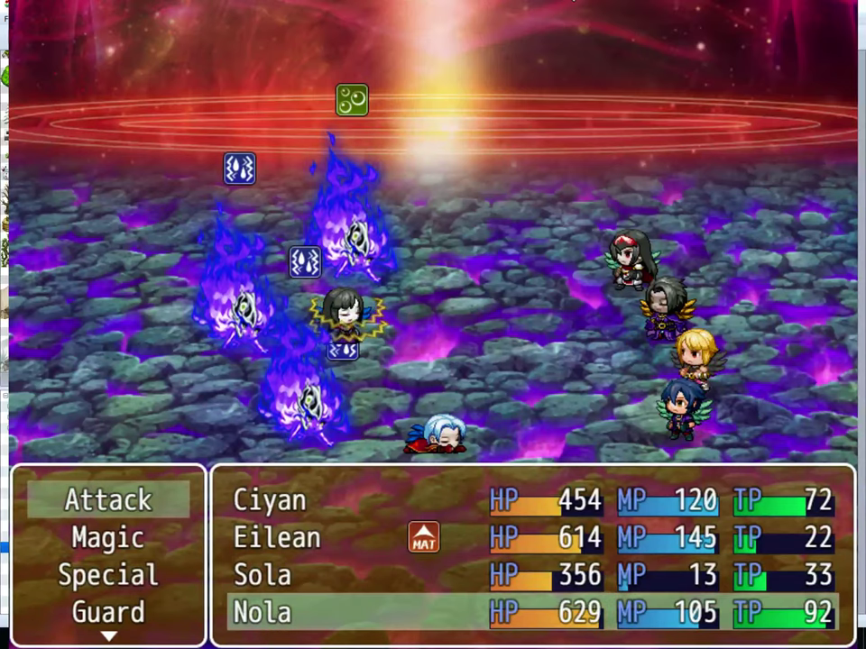
Step: Have Nola use the Final Rites special skill on Living Shadow D
{"action": "key", "text": "Up"}
{"action": "key", "text": "Return"}
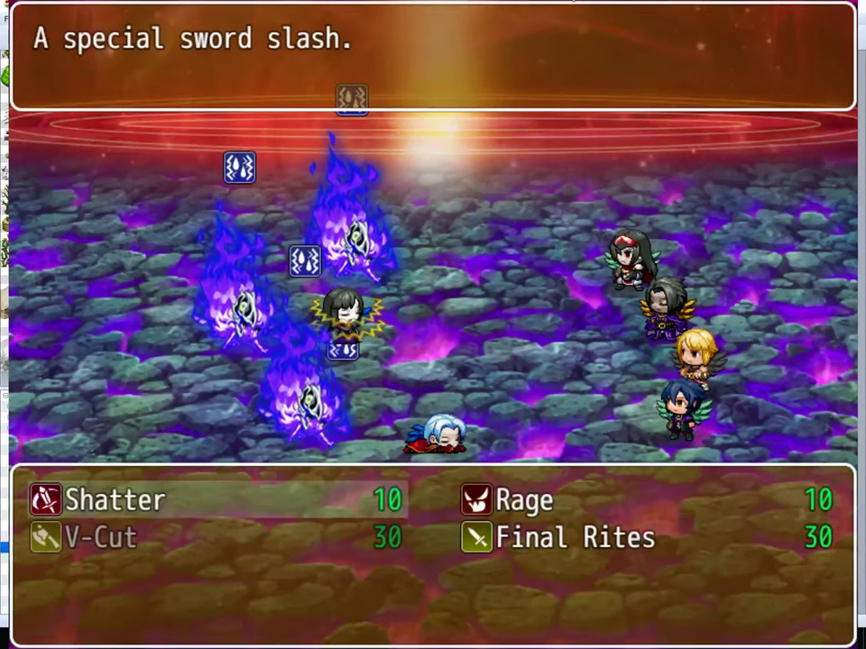
{"action": "key", "text": "Down"}
{"action": "key", "text": "Right"}
{"action": "key", "text": "Return"}
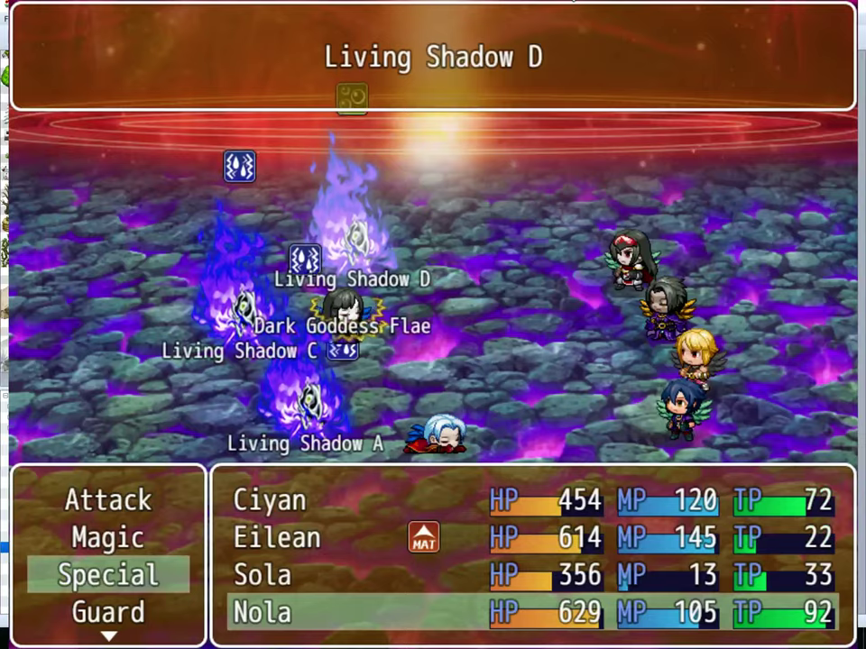
{"action": "key", "text": "Return"}
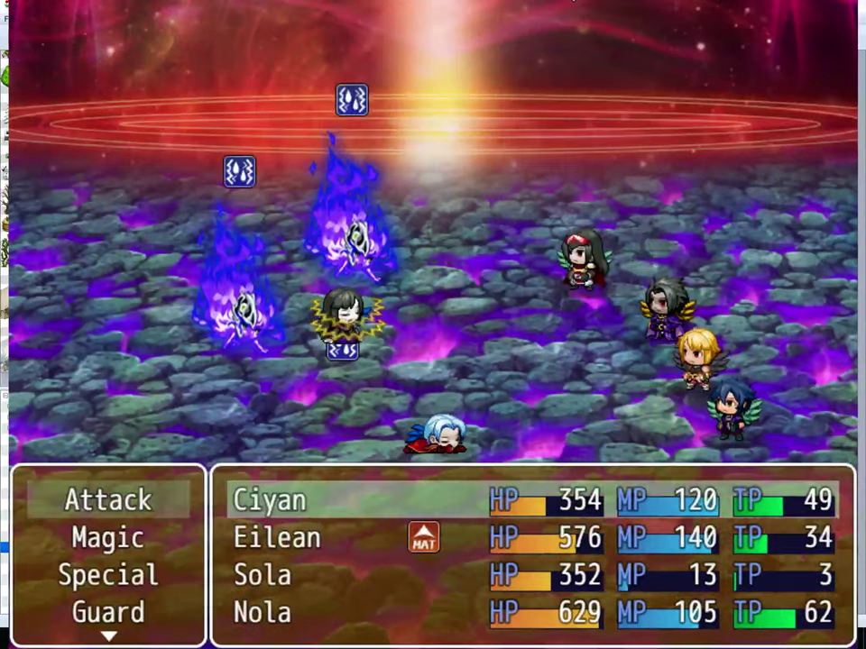
Step: Have Ciyan use the Impaling Frost special skill
{"action": "key", "text": "Down"}
{"action": "key", "text": "Return"}
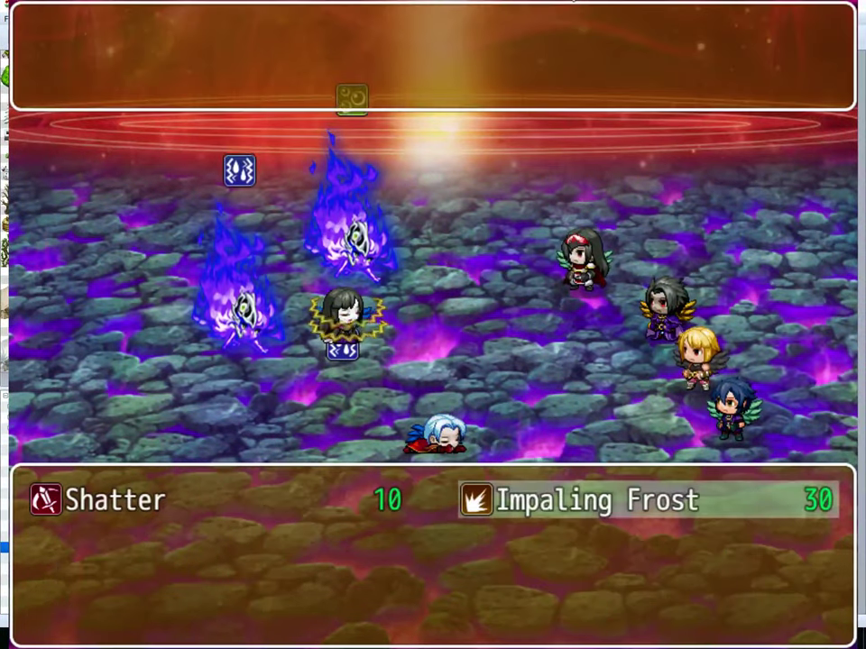
{"action": "key", "text": "Return"}
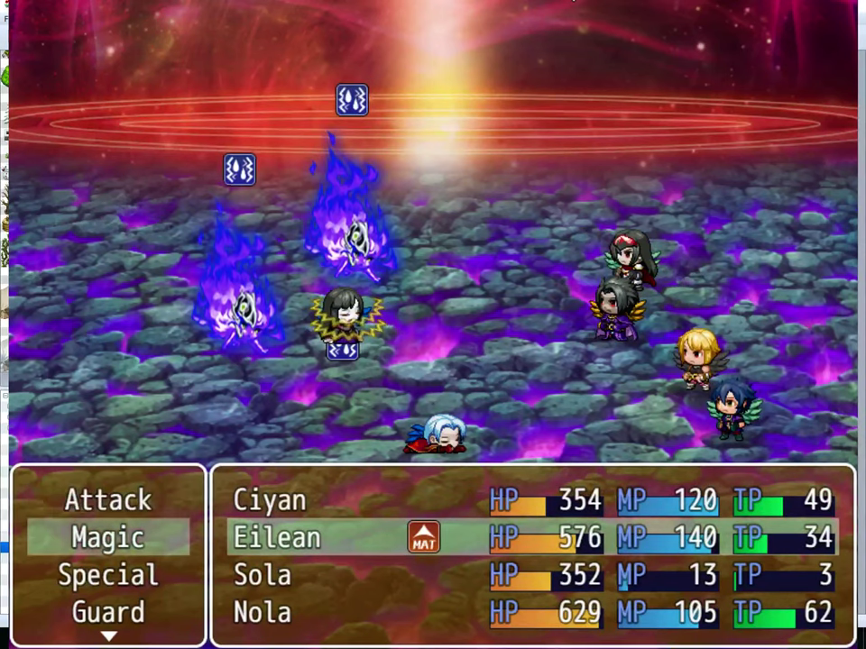
Step: Have Eilean cast Heal on Ciyan
{"action": "key", "text": "Return"}
{"action": "key", "text": "Left"}
{"action": "key", "text": "Return"}
{"action": "key", "text": "Return"}
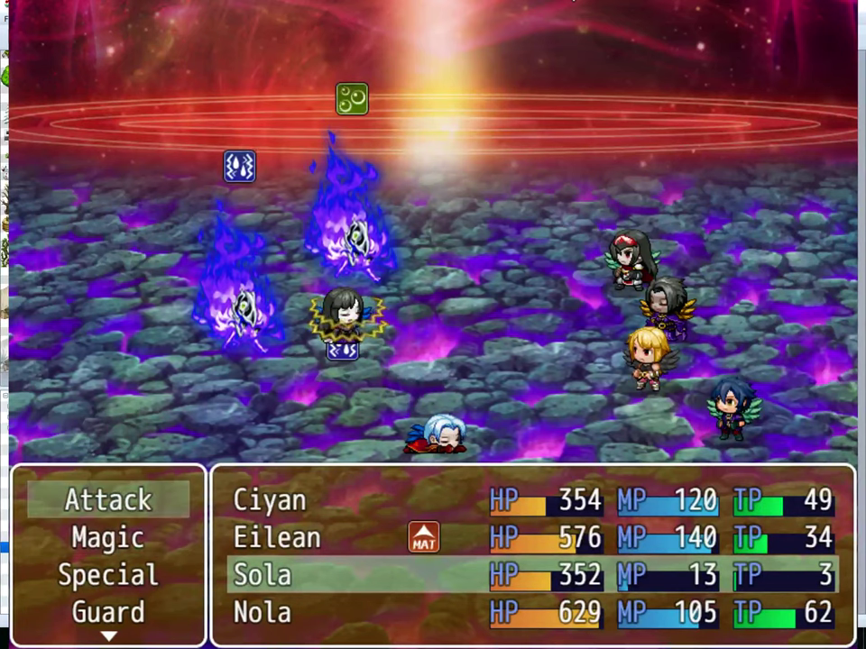
Step: Have Sola make a normal attack and Nola cast Heal on Sola
{"action": "key", "text": "Return"}
{"action": "key", "text": "Return"}
{"action": "key", "text": "Return"}
{"action": "key", "text": "Return"}
{"action": "key", "text": "Down"}
{"action": "key", "text": "Down"}
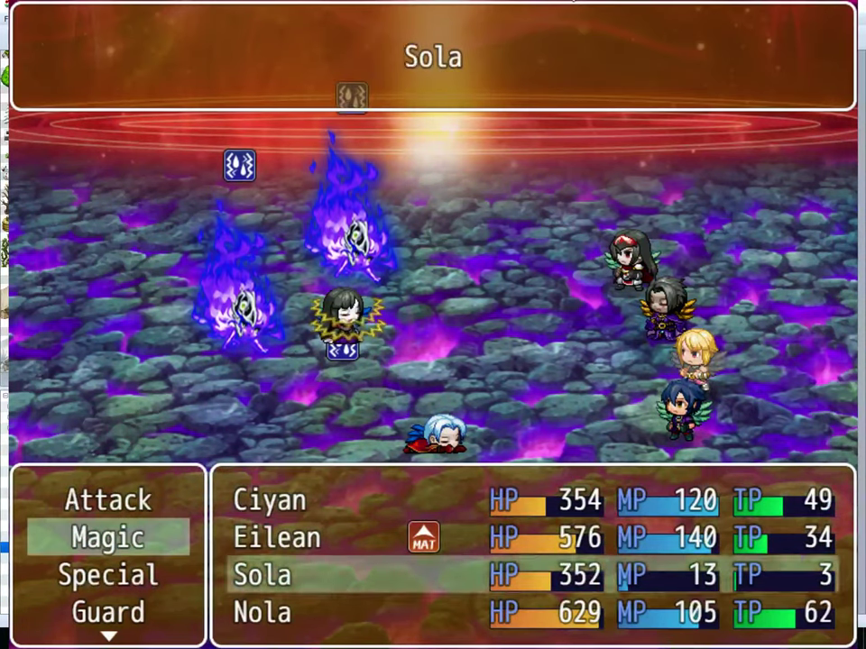
{"action": "key", "text": "Return"}
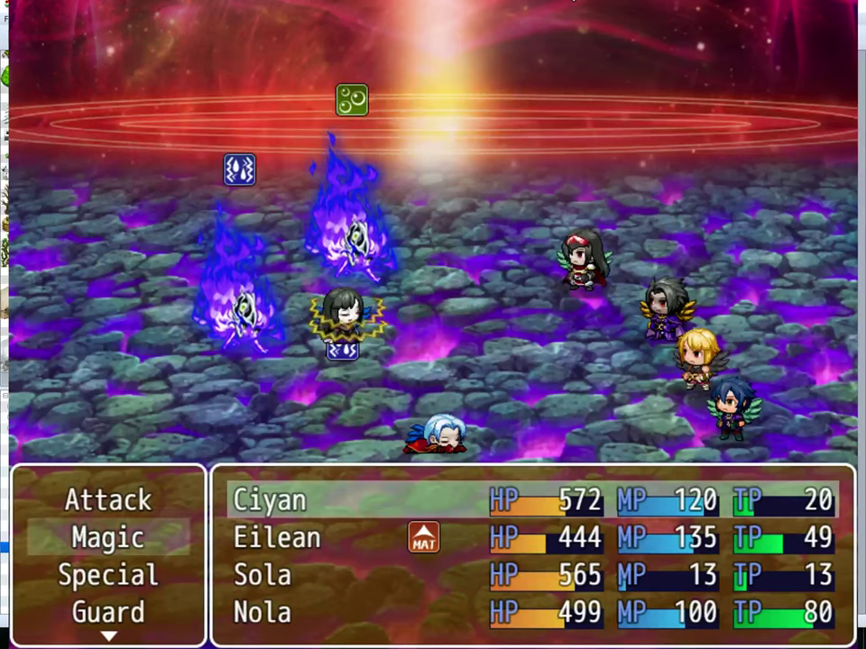
{"action": "key", "text": "Return"}
{"action": "key", "text": "Escape"}
{"action": "key", "text": "Up"}
{"action": "key", "text": "Return"}
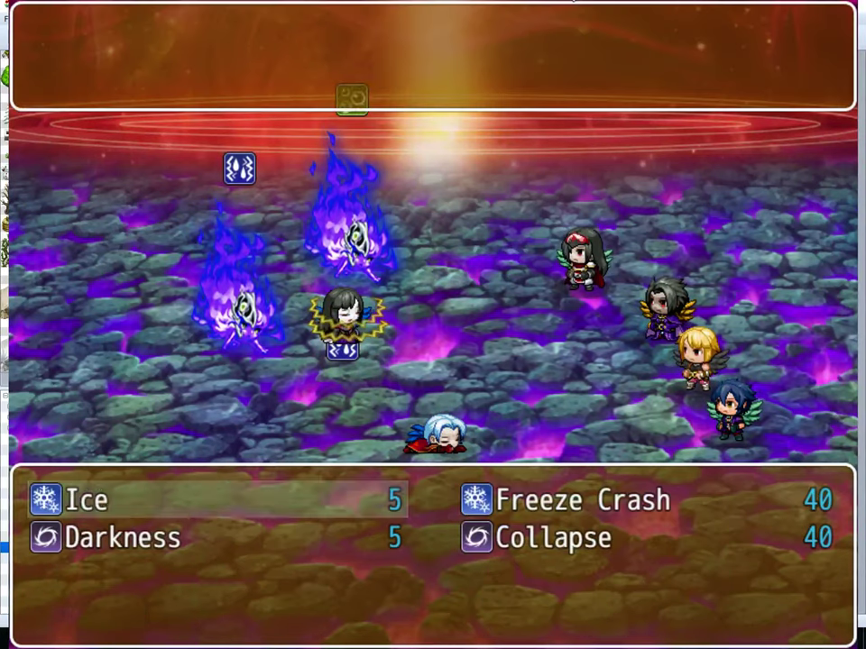
{"action": "key", "text": "Escape"}
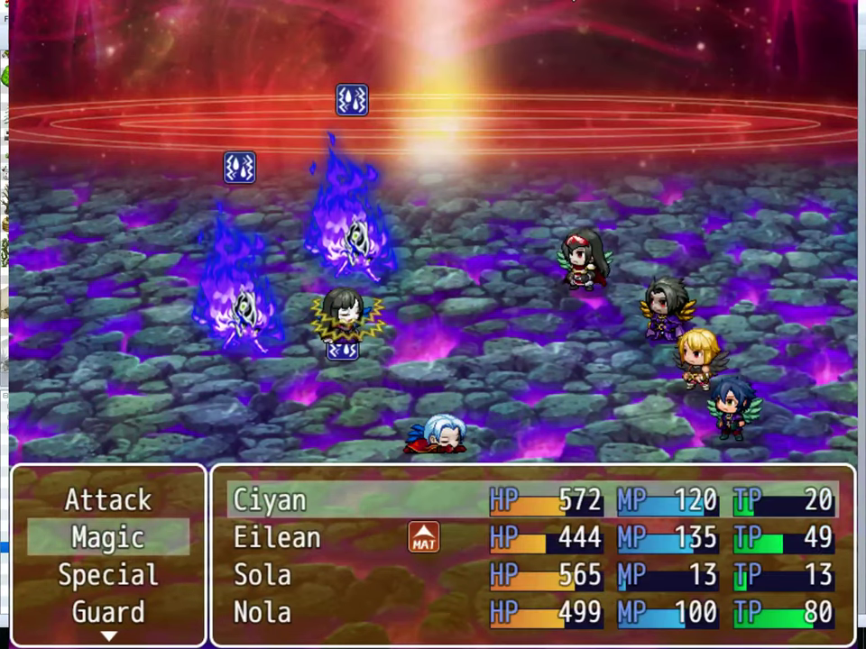
Step: Set Ciyan's battle action for the turn and have Eilean cast Heal on Eilean
{"action": "key", "text": "Return"}
{"action": "key", "text": "Return"}
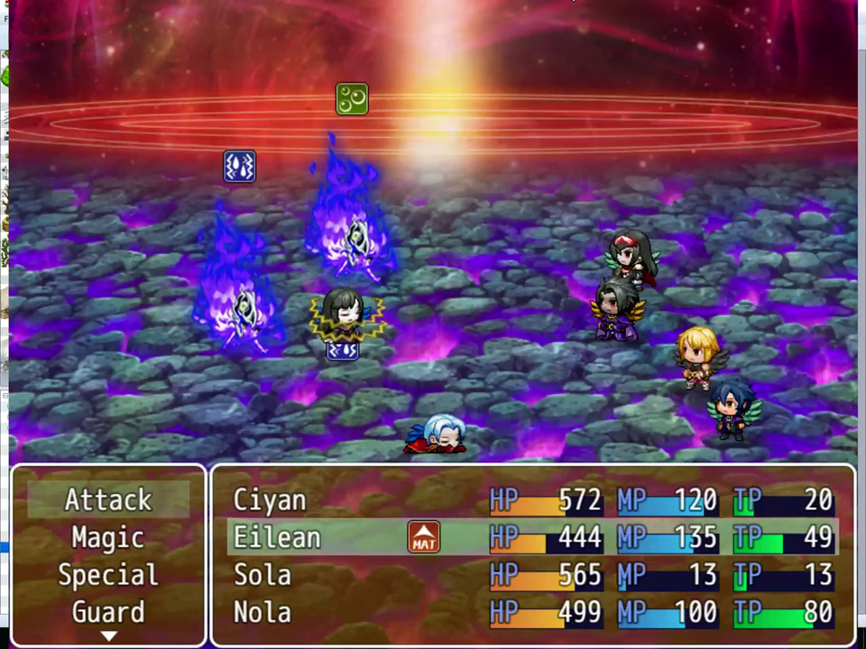
{"action": "key", "text": "Down"}
{"action": "key", "text": "Return"}
{"action": "key", "text": "Return"}
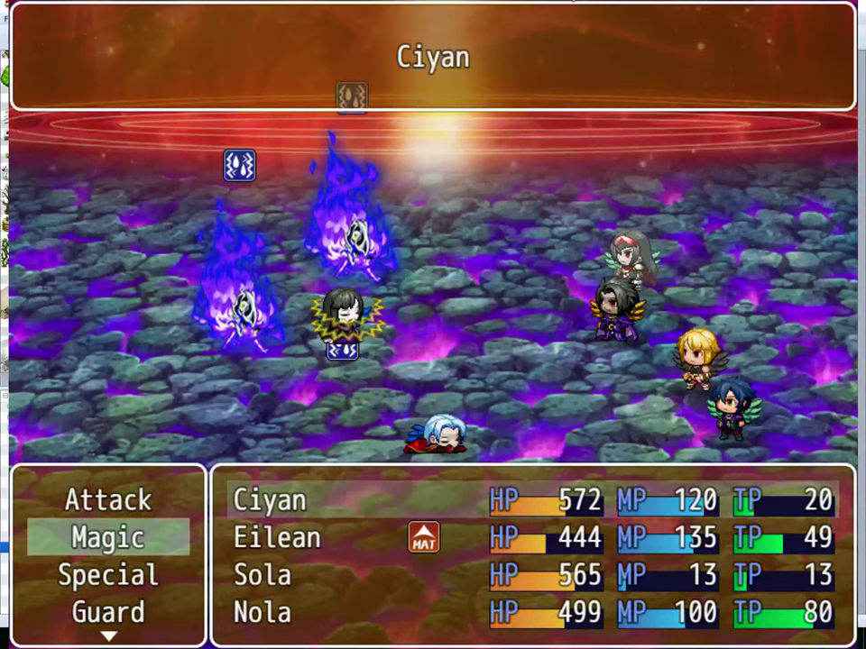
{"action": "key", "text": "Down"}
{"action": "key", "text": "Return"}
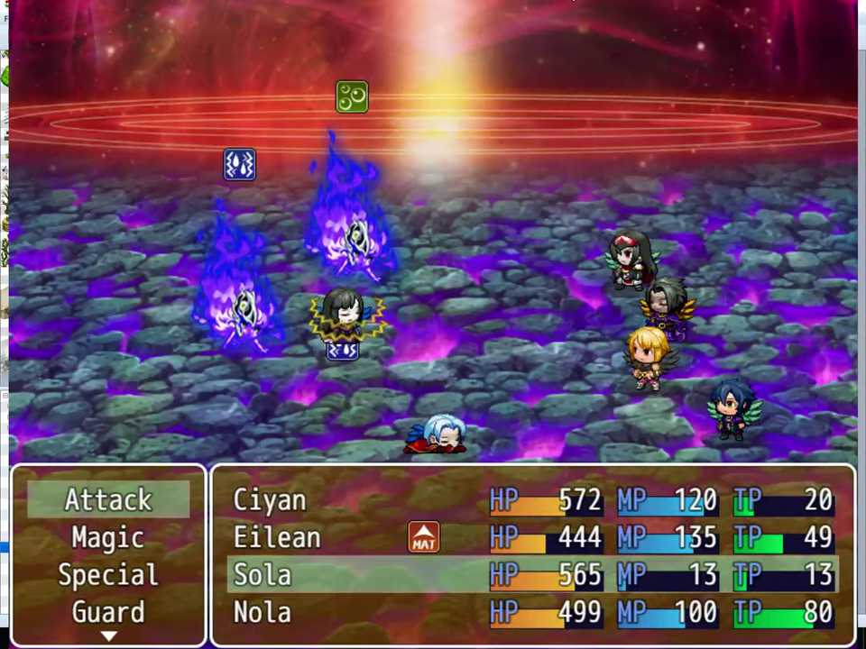
Step: Check Sola's magic and special skills, then have Sola make a normal attack on Living Shadow D
{"action": "key", "text": "Return"}
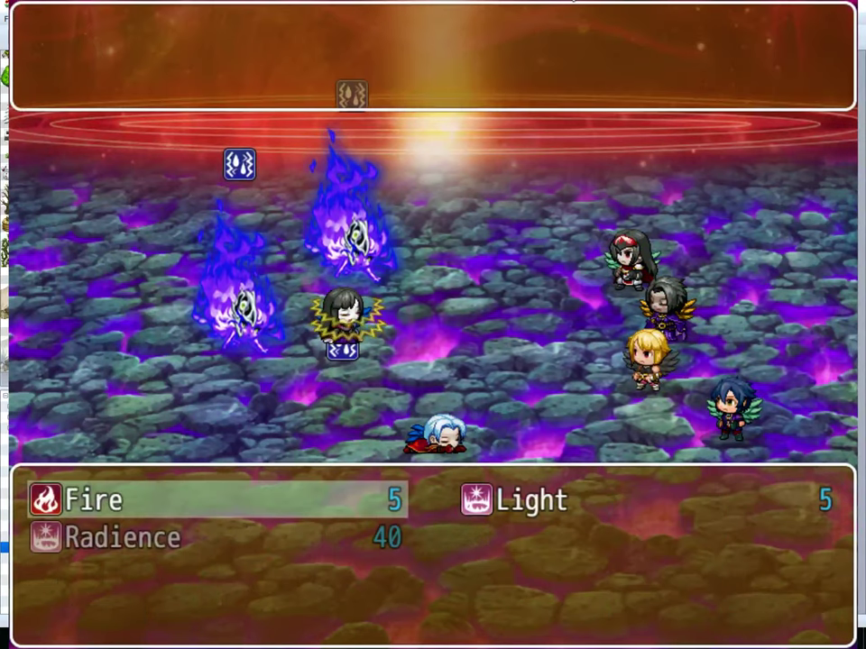
{"action": "key", "text": "Escape"}
{"action": "key", "text": "Down"}
{"action": "key", "text": "Return"}
{"action": "key", "text": "Escape"}
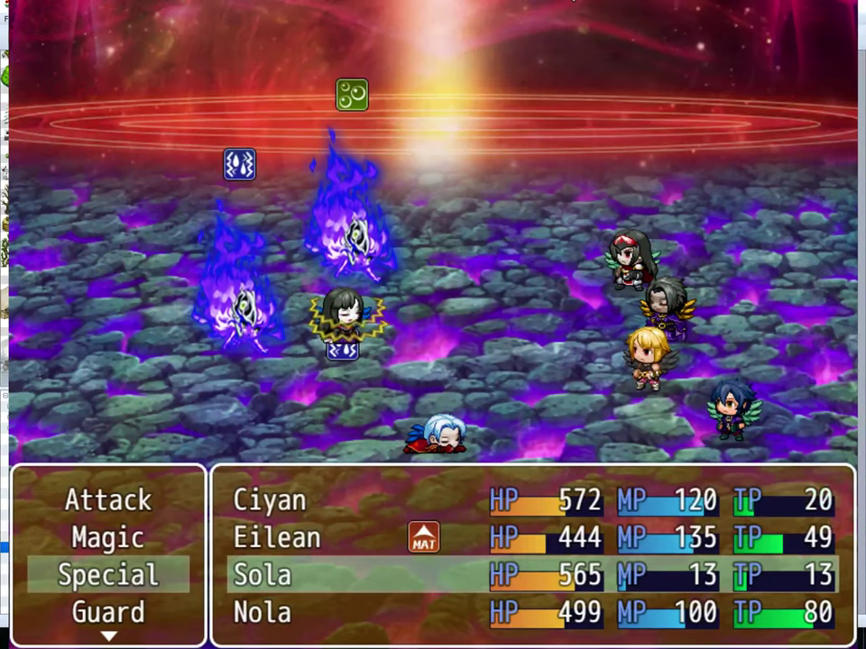
{"action": "key", "text": "Return"}
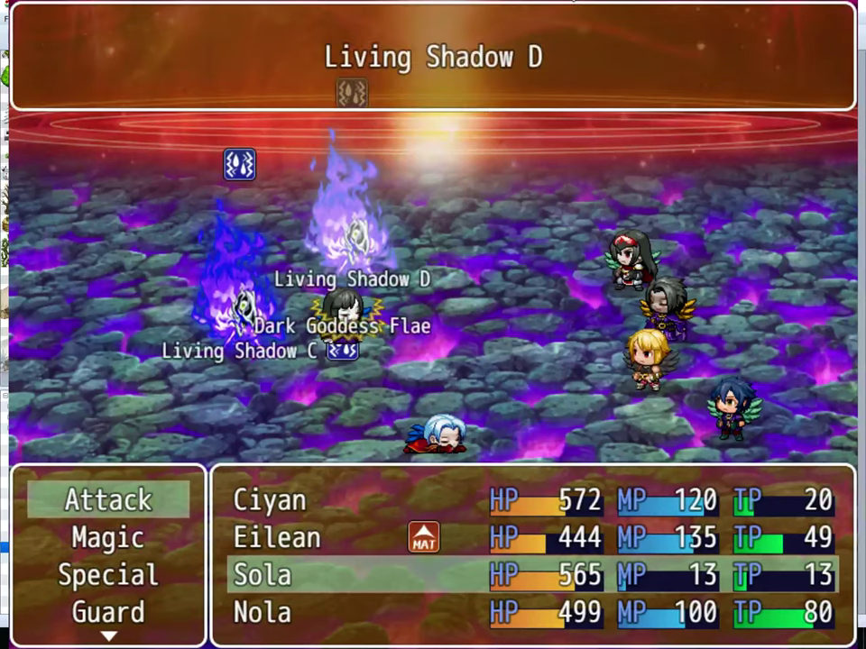
{"action": "key", "text": "Return"}
Step: Have Nola use the Final Rites special skill on an enemy
{"action": "key", "text": "Down"}
{"action": "key", "text": "Return"}
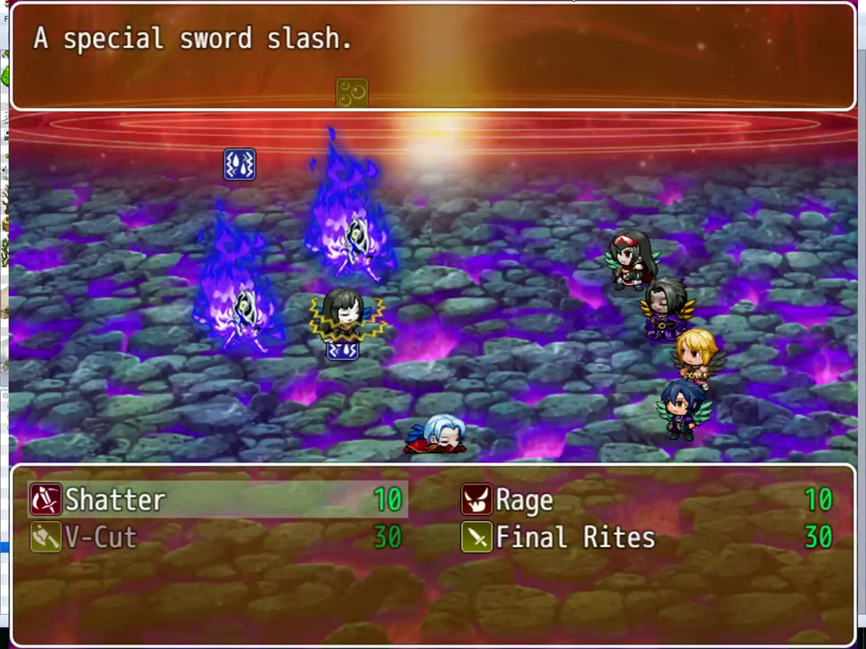
{"action": "key", "text": "Return"}
{"action": "key", "text": "Return"}
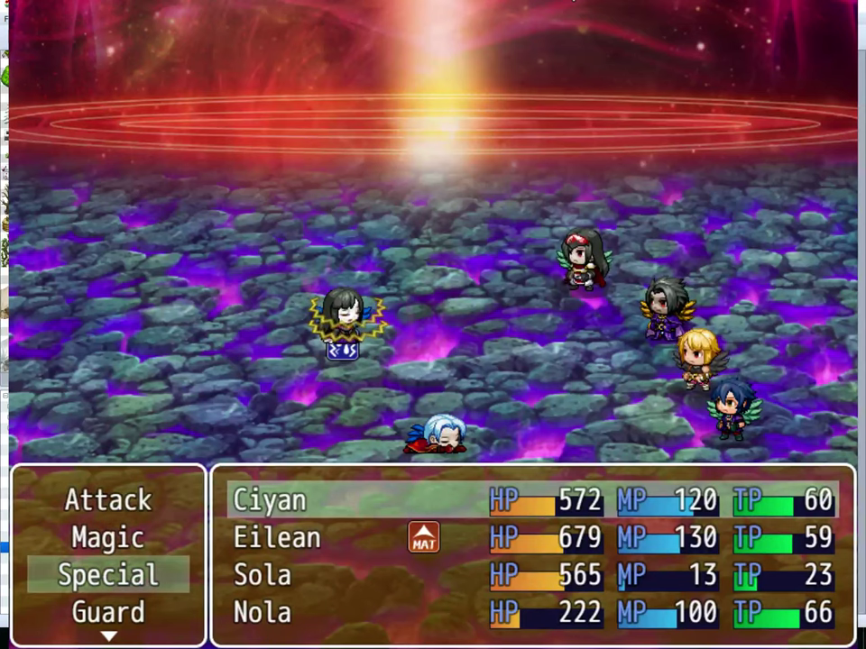
Step: Have Ciyan use the Impaling Frost special skill on Dark Goddess Flae
{"action": "key", "text": "Return"}
{"action": "key", "text": "Return"}
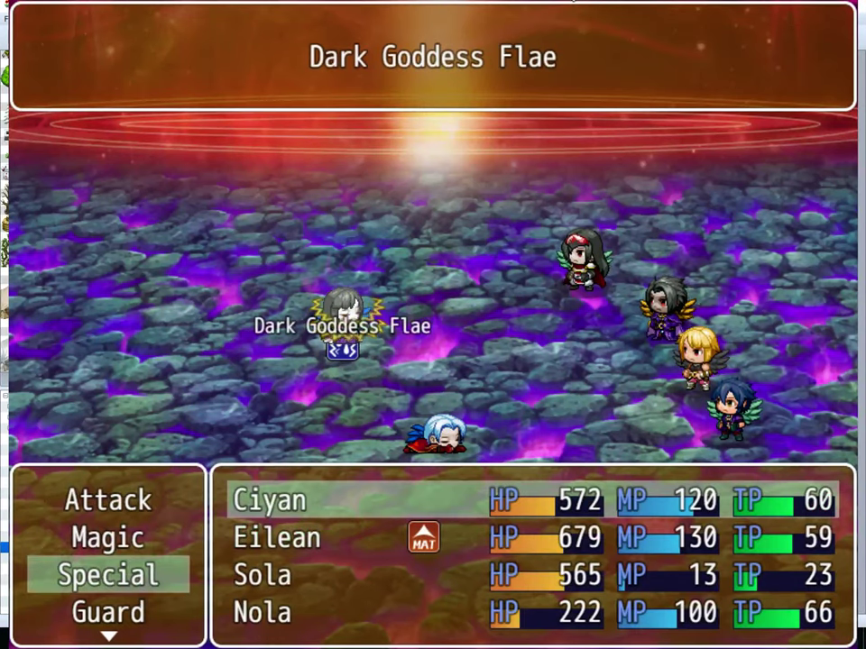
{"action": "key", "text": "Return"}
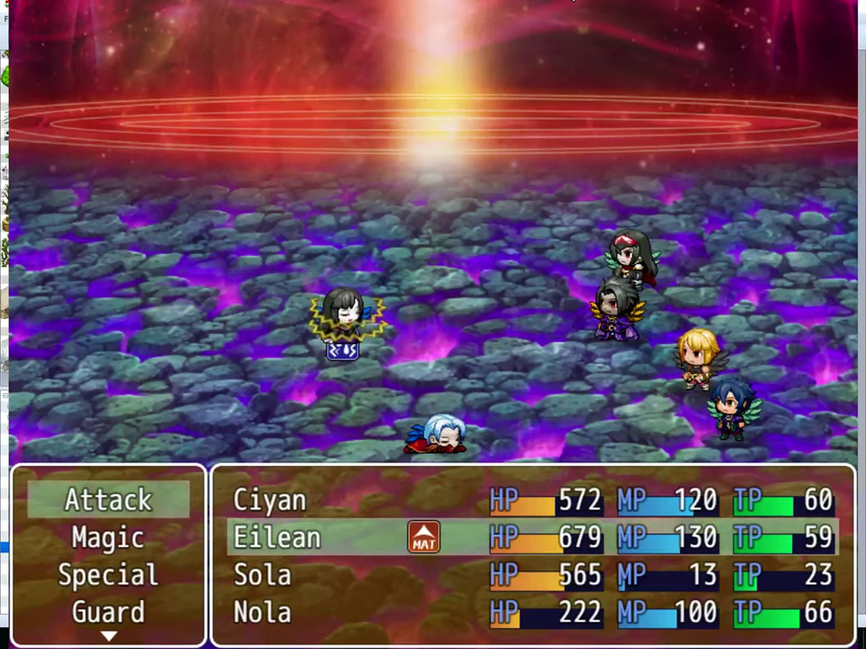
Step: Have Eilean cast Heal on Nola
{"action": "key", "text": "Down"}
{"action": "key", "text": "Return"}
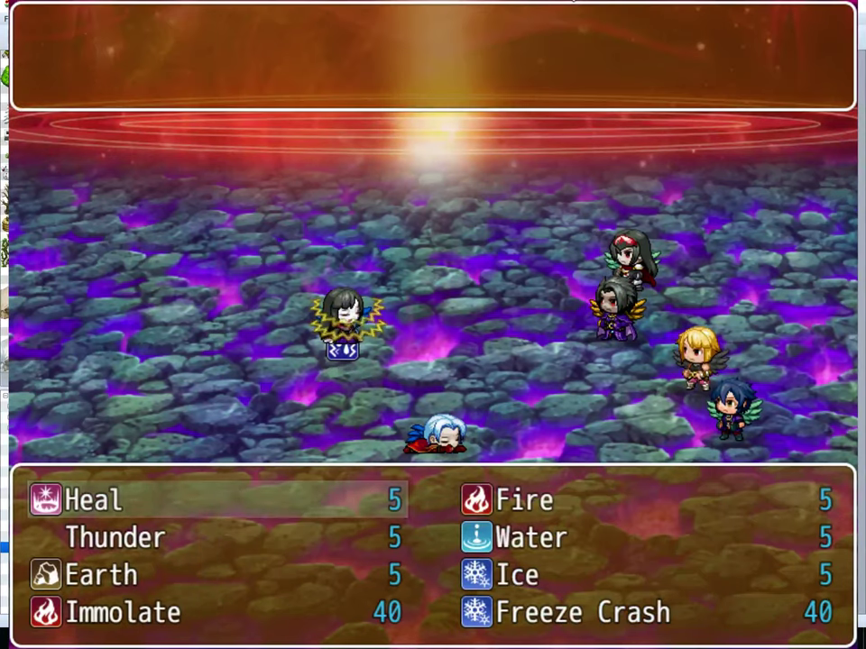
{"action": "key", "text": "Return"}
{"action": "key", "text": "Down"}
{"action": "key", "text": "Down"}
{"action": "key", "text": "Down"}
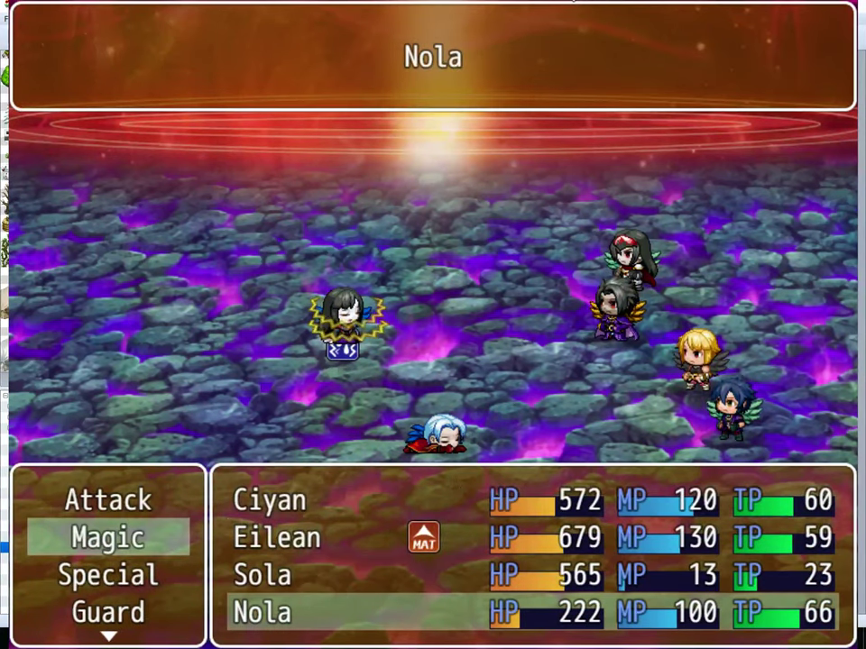
{"action": "key", "text": "Return"}
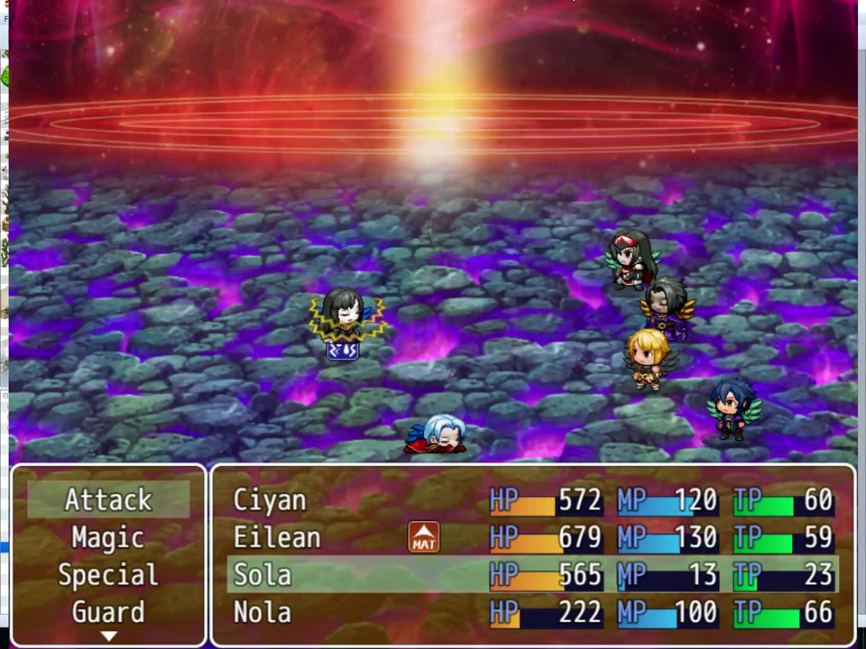
Step: Have Sola attack Dark Goddess Flae and Nola cast Heal on Nola, and advance Dark Flae's dialogue
{"action": "key", "text": "Return"}
{"action": "key", "text": "Return"}
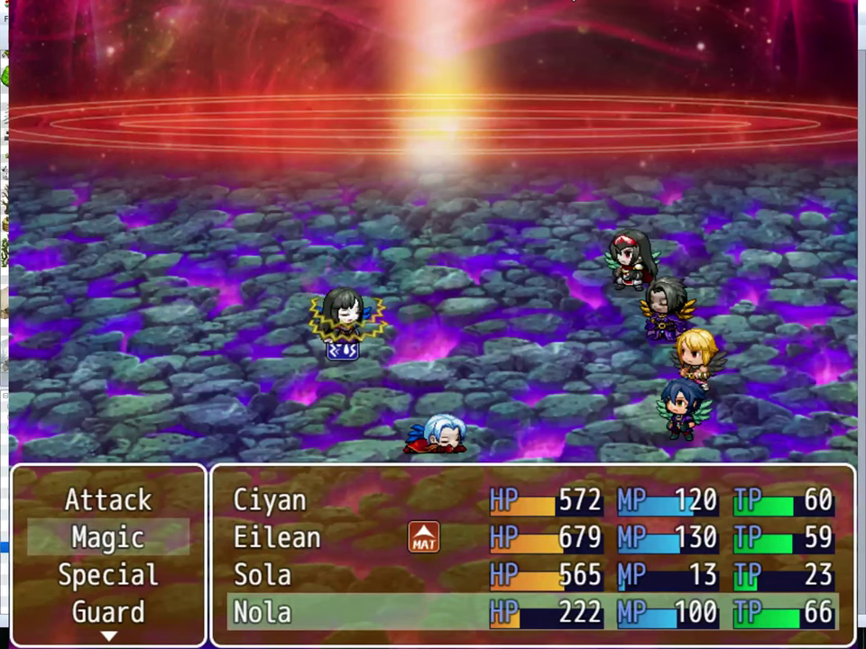
{"action": "key", "text": "Return"}
{"action": "key", "text": "Return"}
{"action": "key", "text": "Down"}
{"action": "key", "text": "Down"}
{"action": "key", "text": "Down"}
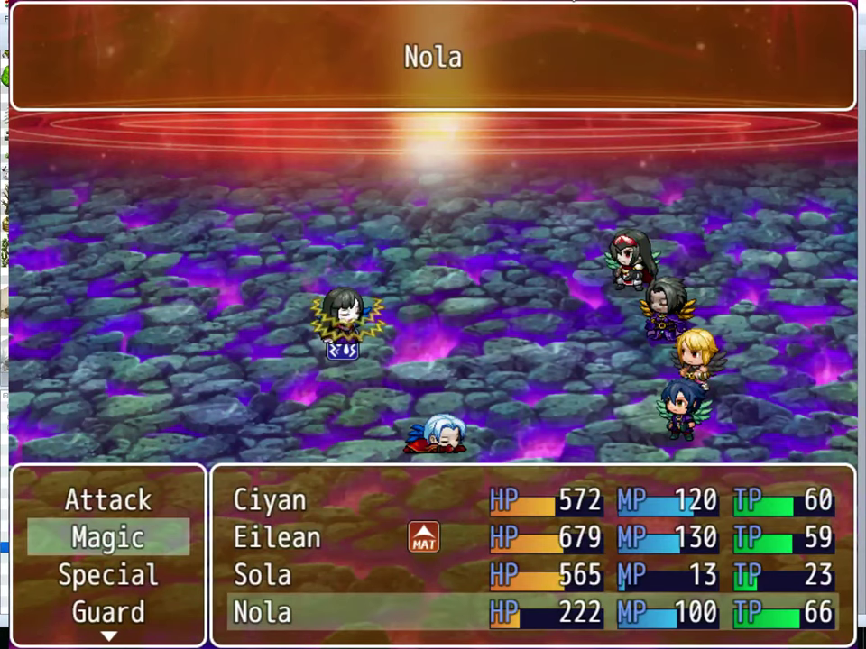
{"action": "key", "text": "Return"}
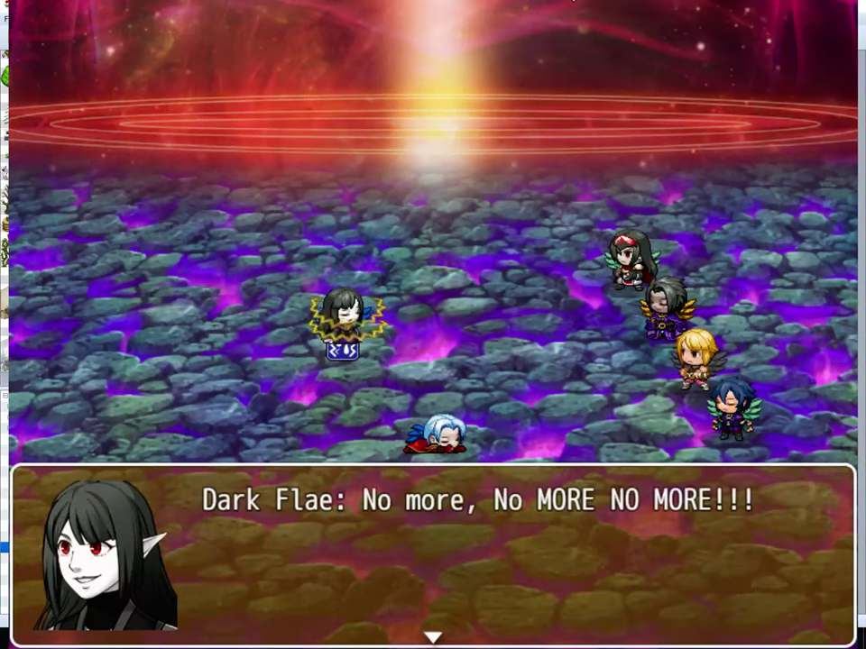
{"action": "key", "text": "Return"}
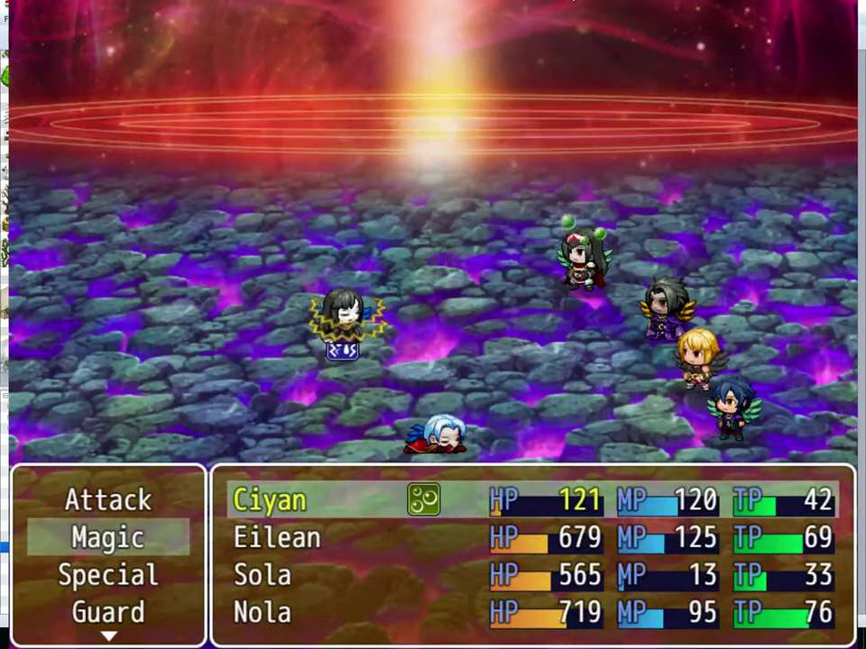
Step: Have Ciyan use Impaling Frost on Dark Goddess Flae and Eilean cast Heal on a party member
{"action": "key", "text": "Return"}
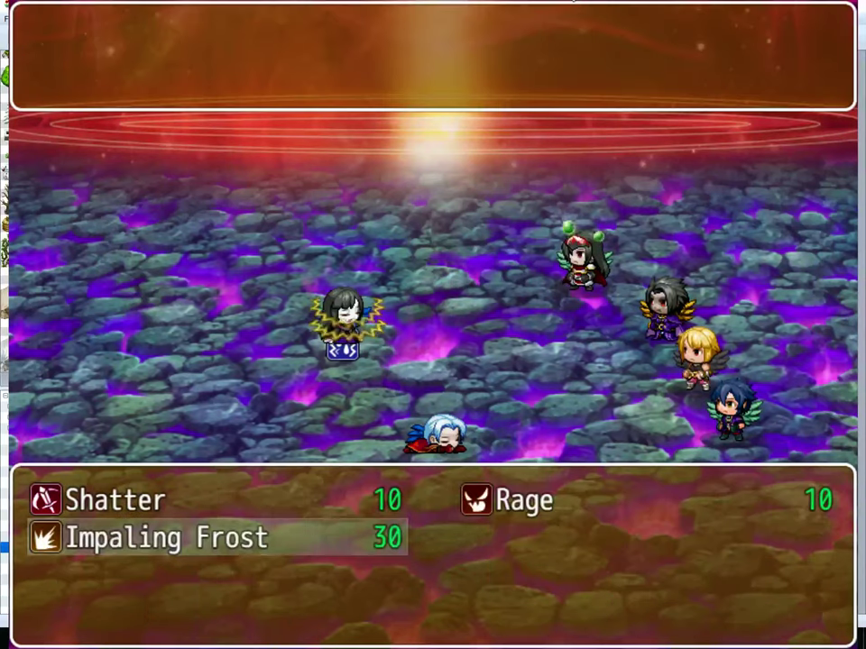
{"action": "key", "text": "Return"}
{"action": "key", "text": "Return"}
{"action": "key", "text": "Return"}
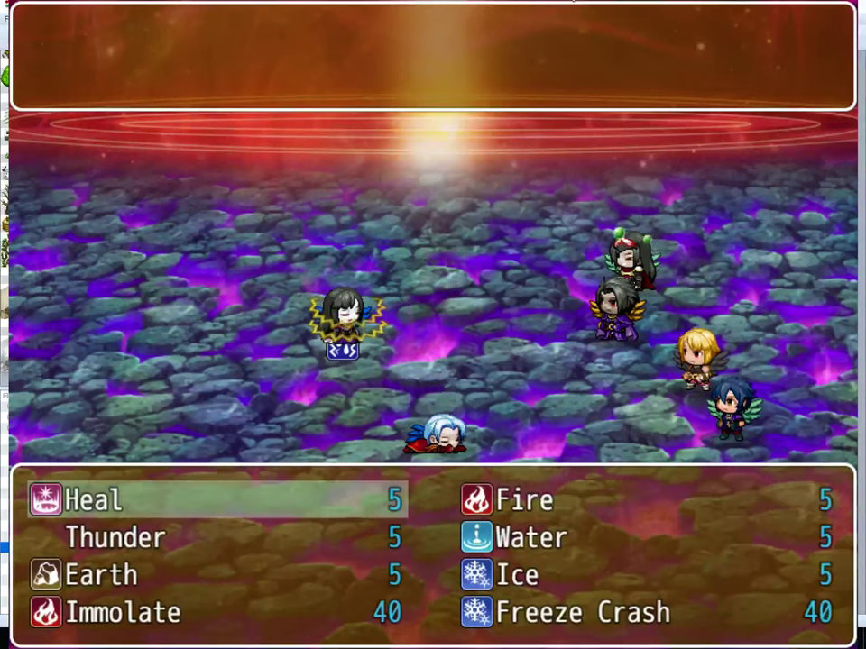
{"action": "key", "text": "Return"}
{"action": "key", "text": "Down"}
{"action": "key", "text": "Return"}
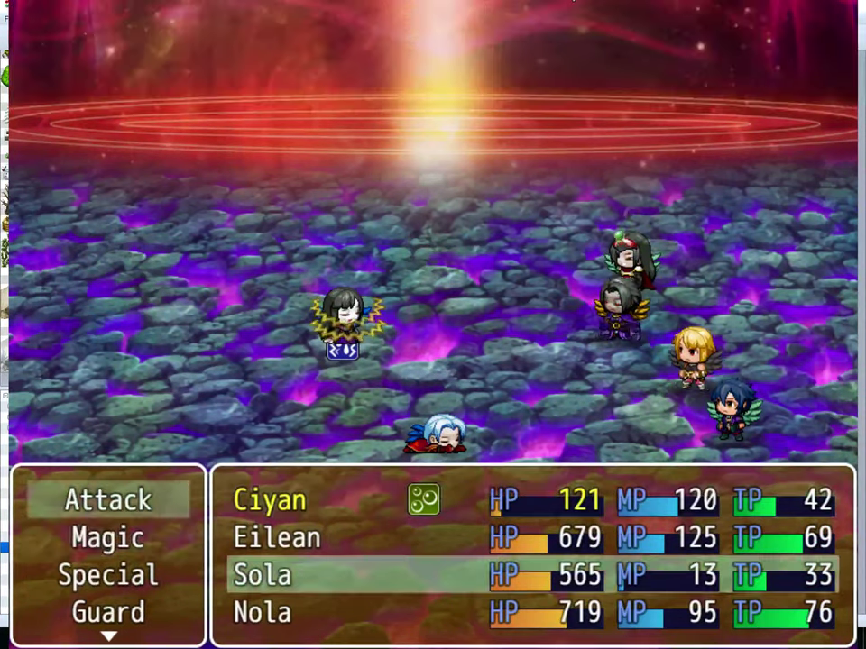
Step: Have Sola use a special skill on Dark Goddess Flae instead of magic
{"action": "key", "text": "Return"}
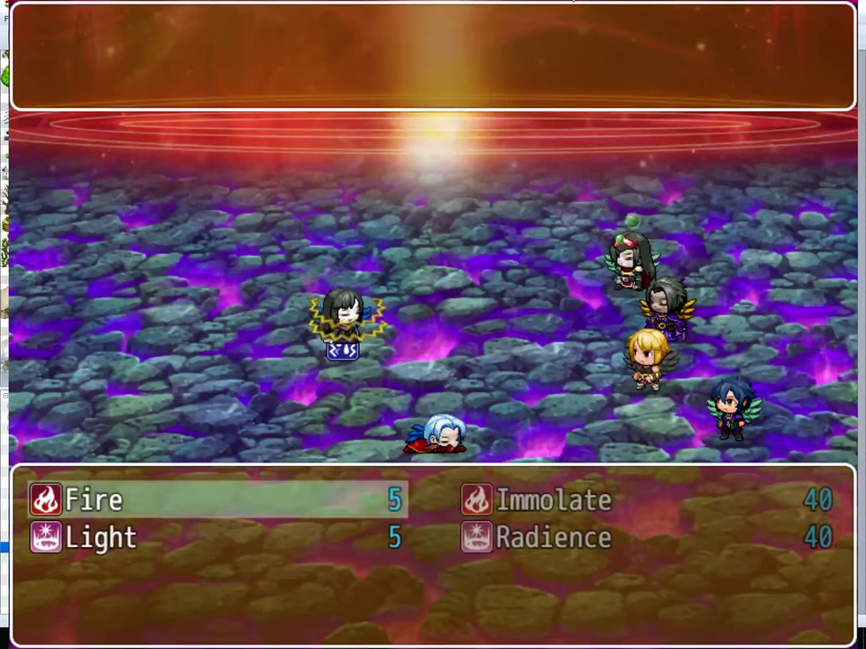
{"action": "key", "text": "Escape"}
{"action": "key", "text": "Down"}
{"action": "key", "text": "Return"}
{"action": "key", "text": "Right"}
{"action": "key", "text": "Return"}
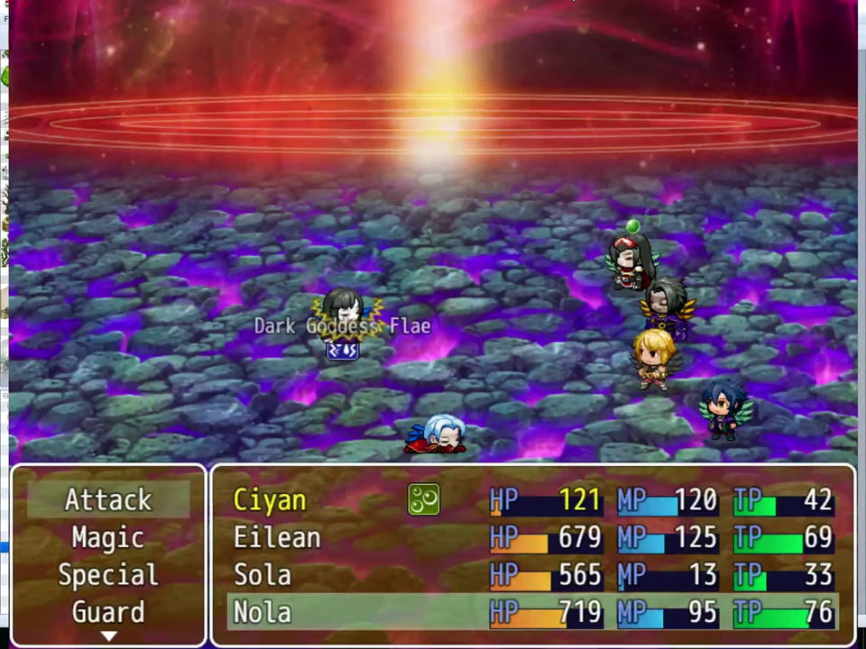
Step: Have Nola cast Heal on Ciyan
{"action": "key", "text": "Return"}
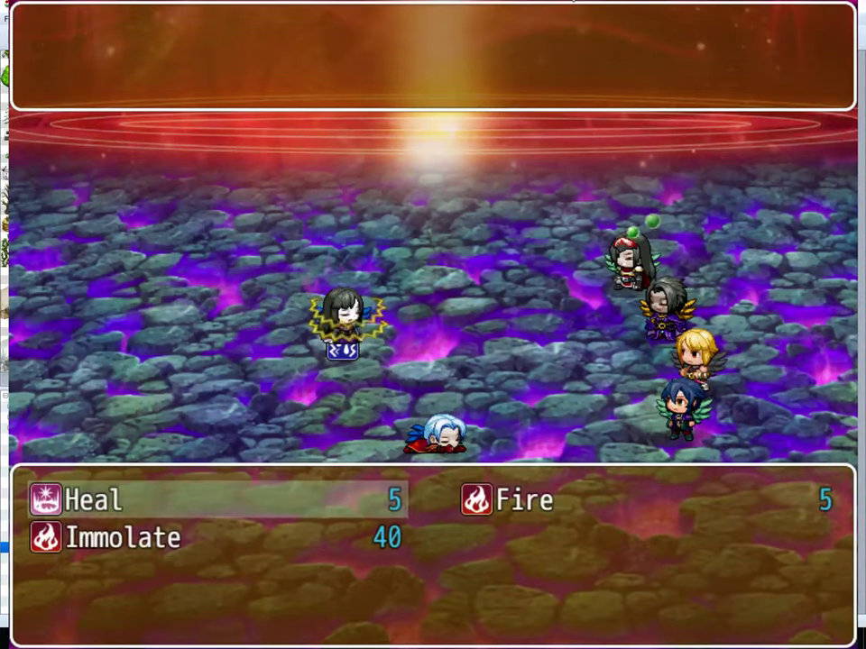
{"action": "key", "text": "Return"}
{"action": "key", "text": "Return"}
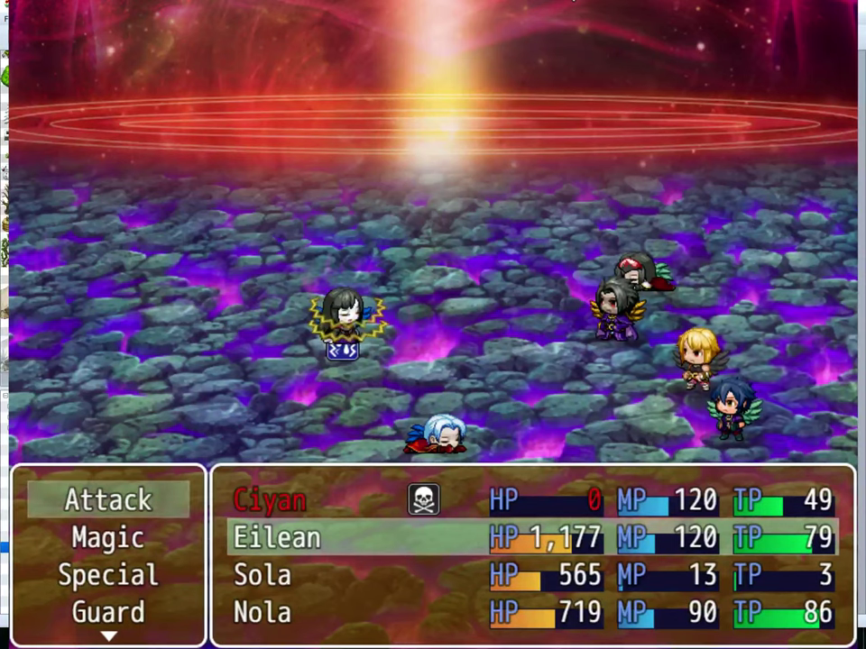
Step: Have Eilean use the Planar Tuning special skill on Eilean
{"action": "key", "text": "Down"}
{"action": "key", "text": "Return"}
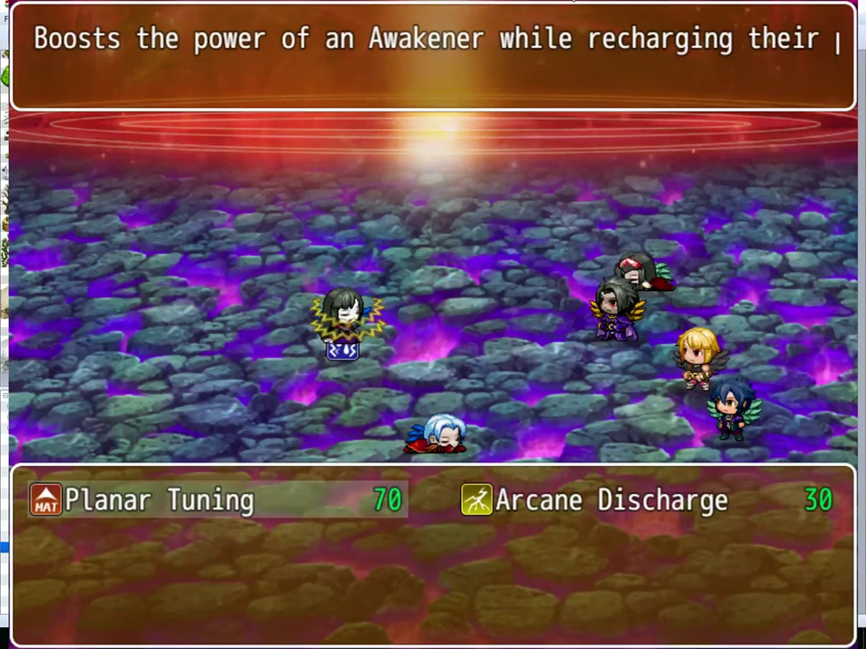
{"action": "key", "text": "Return"}
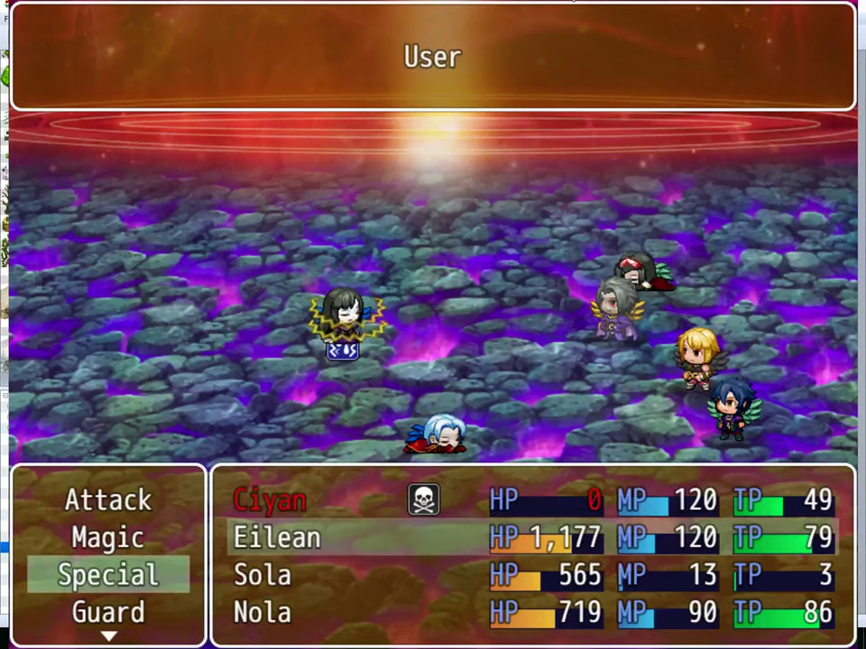
{"action": "key", "text": "Return"}
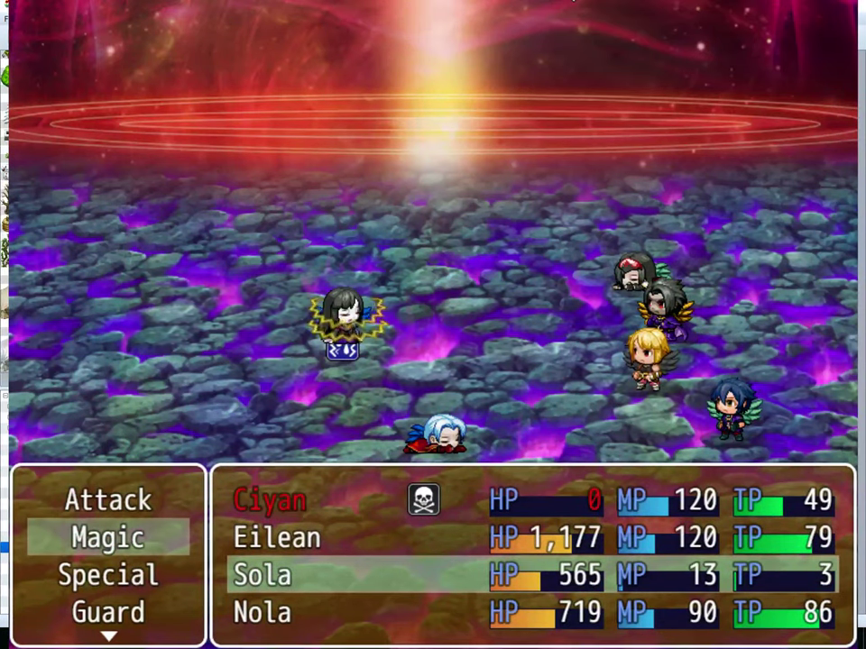
Step: Have Sola use a Potion on Sola instead of magic
{"action": "key", "text": "Return"}
{"action": "key", "text": "Escape"}
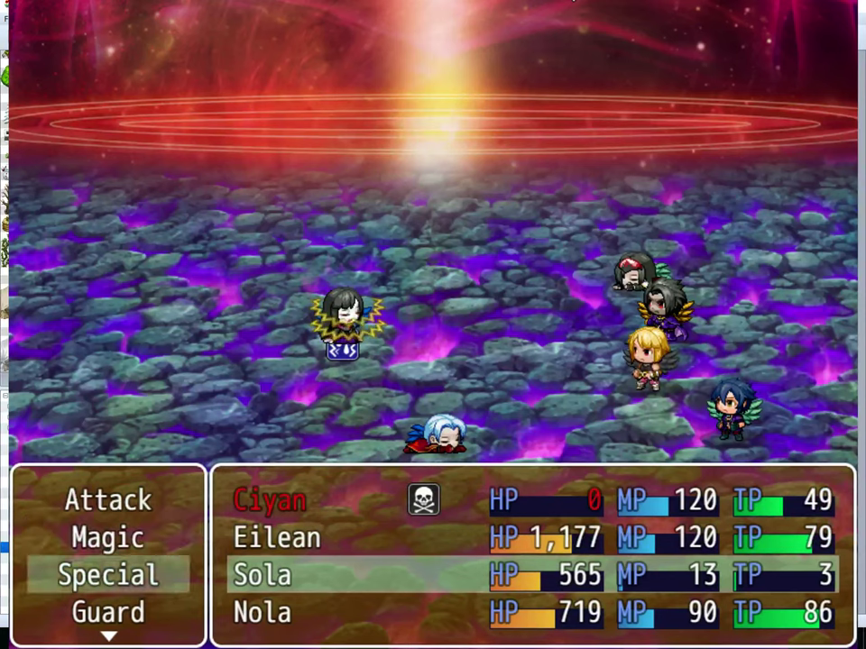
{"action": "key", "text": "Down"}
{"action": "key", "text": "Down"}
{"action": "key", "text": "Return"}
{"action": "key", "text": "Up"}
{"action": "key", "text": "Return"}
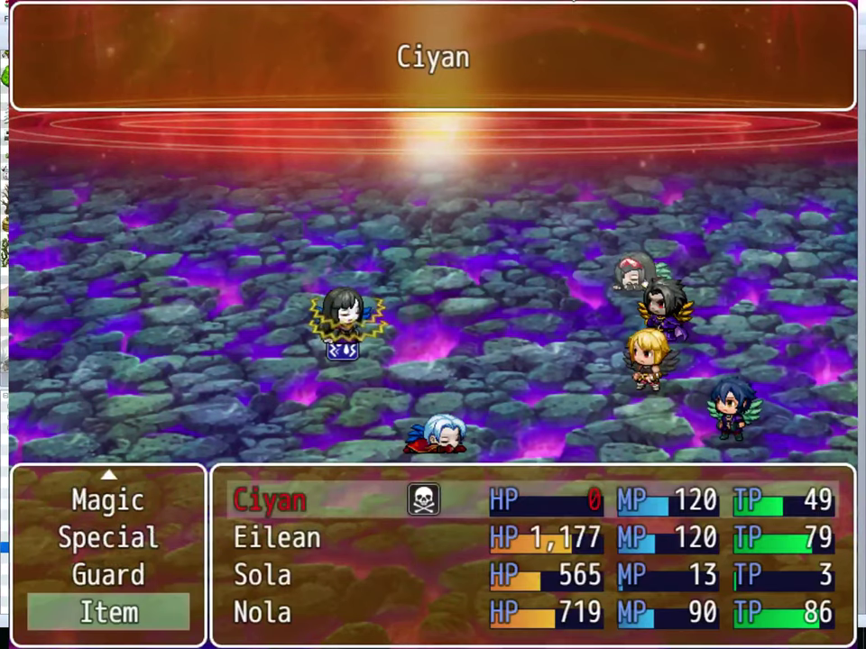
{"action": "key", "text": "Down"}
{"action": "key", "text": "Down"}
{"action": "key", "text": "Return"}
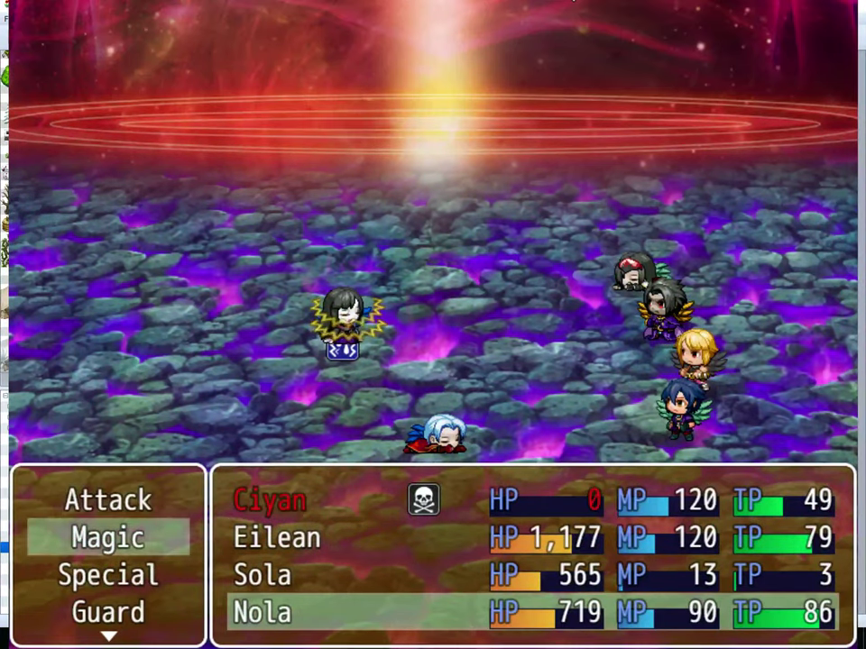
Step: Have Nola use the Berries item on Nola
{"action": "key", "text": "Down"}
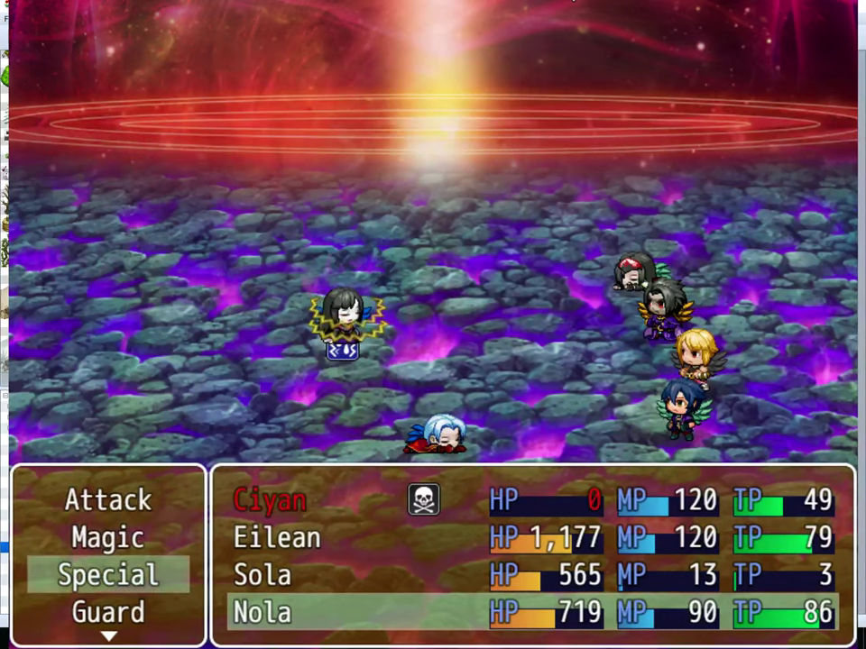
{"action": "key", "text": "Down"}
{"action": "key", "text": "Return"}
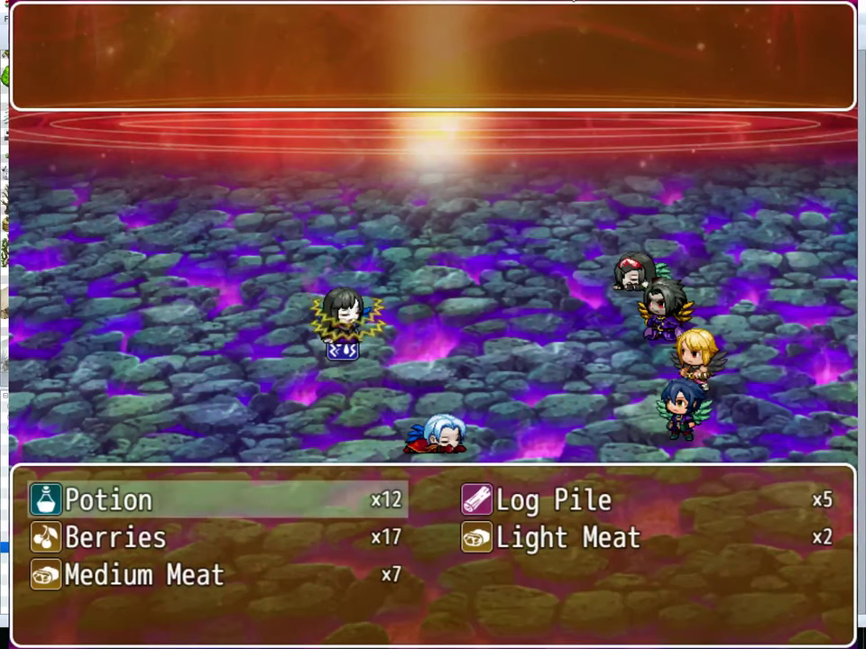
{"action": "key", "text": "Down"}
{"action": "key", "text": "Return"}
{"action": "key", "text": "Down"}
{"action": "key", "text": "Down"}
{"action": "key", "text": "Down"}
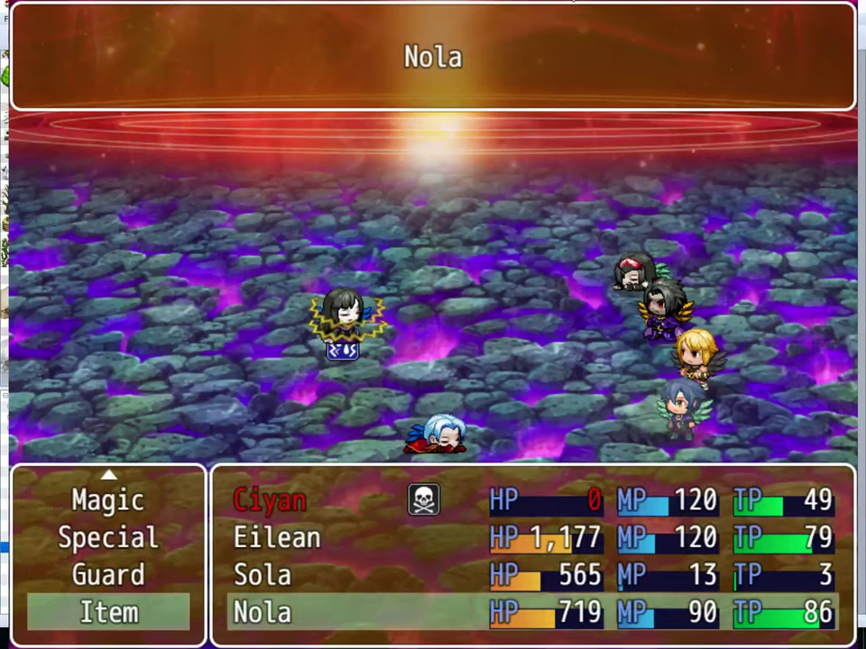
{"action": "key", "text": "Return"}
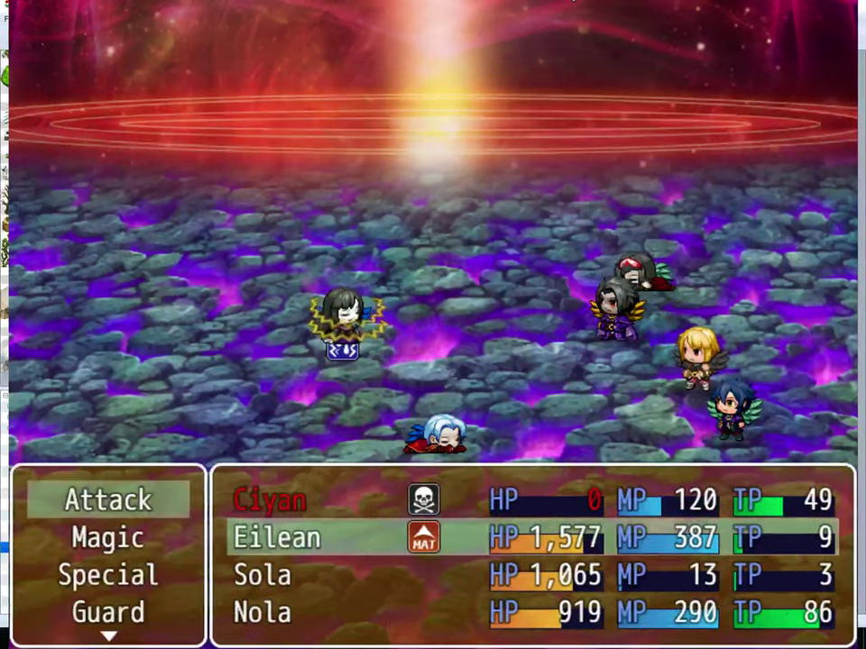
Step: Have Eilean cast a magic spell on Dark Goddess Flae instead of using a special skill
{"action": "key", "text": "Down"}
{"action": "key", "text": "Down"}
{"action": "key", "text": "Return"}
{"action": "key", "text": "Escape"}
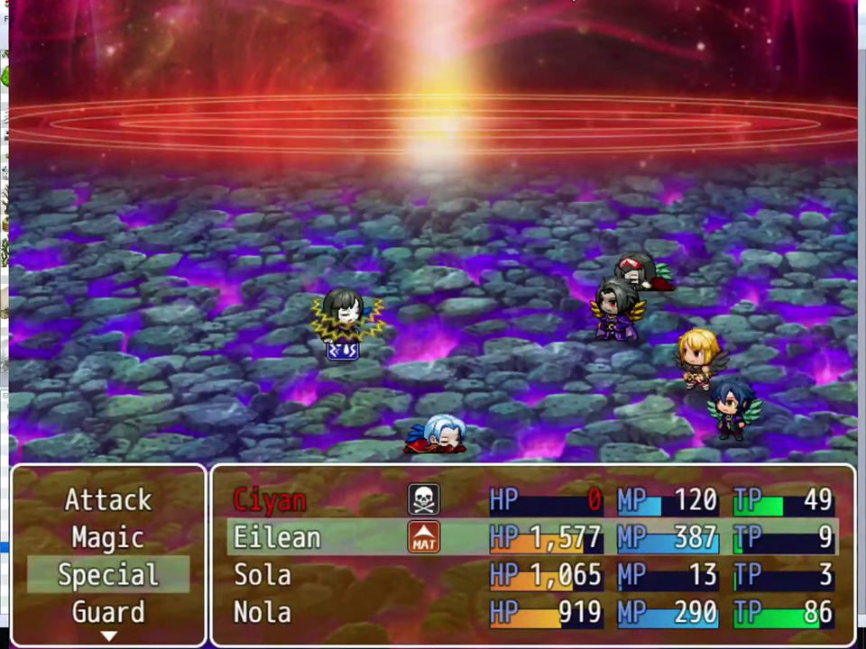
{"action": "key", "text": "Up"}
{"action": "key", "text": "Return"}
{"action": "key", "text": "Down"}
{"action": "key", "text": "Down"}
{"action": "key", "text": "Down"}
{"action": "key", "text": "Return"}
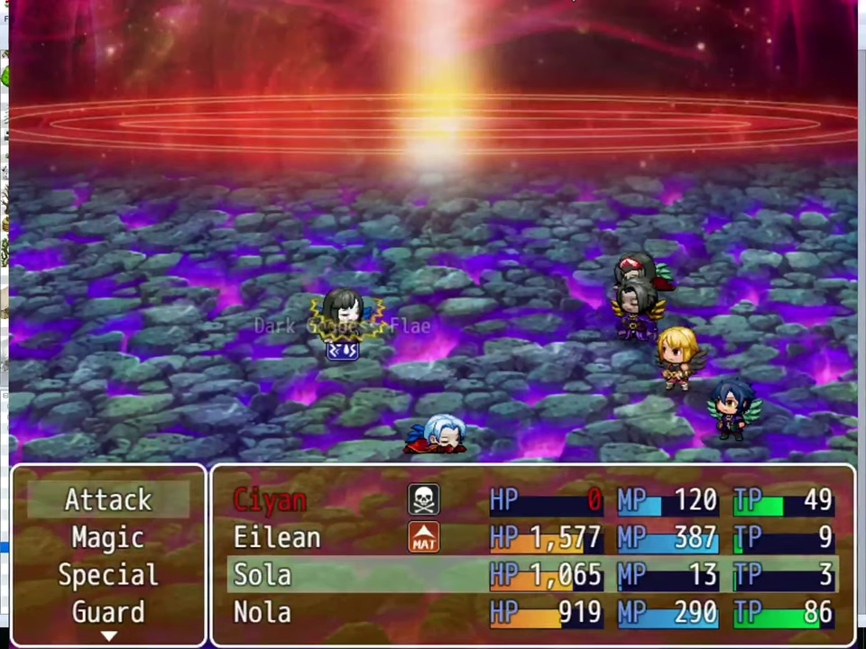
Step: Have Sola use the first available item on Sola
{"action": "key", "text": "Down"}
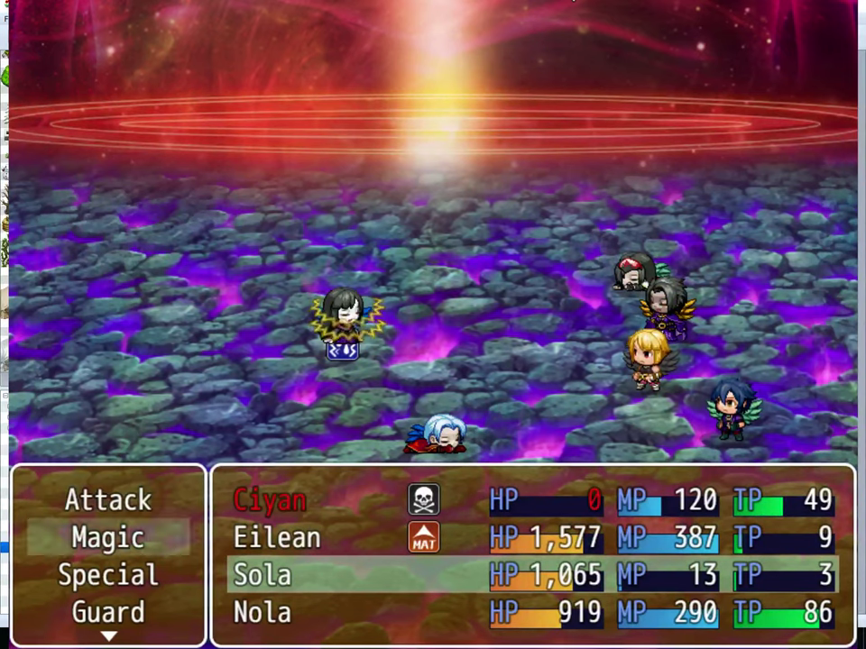
{"action": "key", "text": "Down"}
{"action": "key", "text": "Down"}
{"action": "key", "text": "Down"}
{"action": "key", "text": "Return"}
{"action": "key", "text": "Return"}
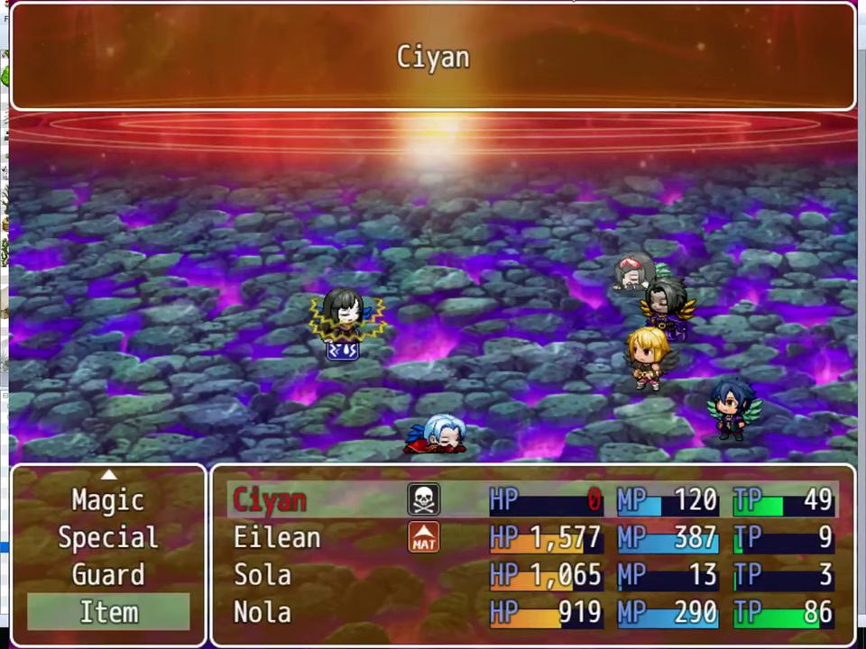
{"action": "key", "text": "Down"}
{"action": "key", "text": "Down"}
{"action": "key", "text": "Return"}
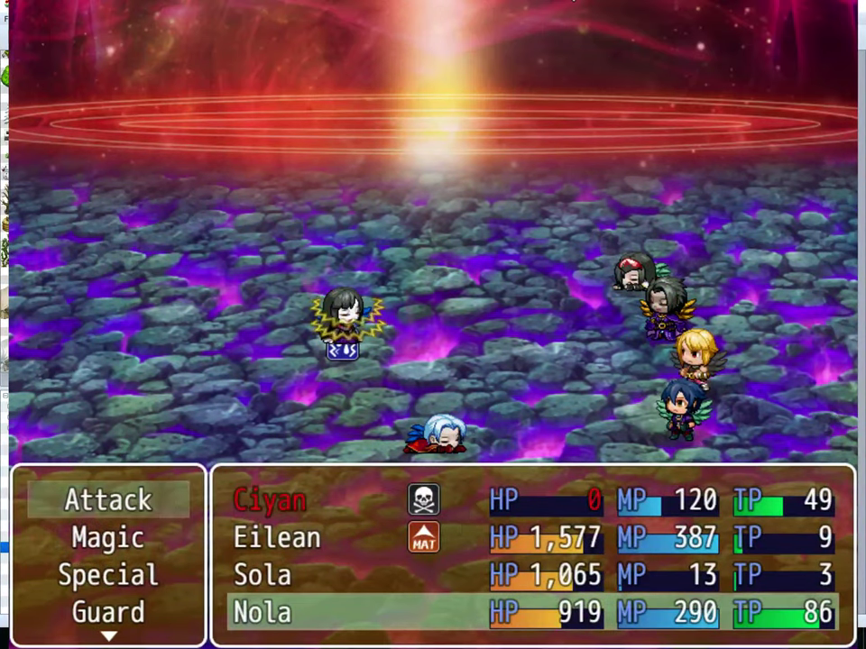
Step: Have Nola use the Final Rites special skill on Dark Goddess Flae instead of magic
{"action": "key", "text": "Down"}
{"action": "key", "text": "Return"}
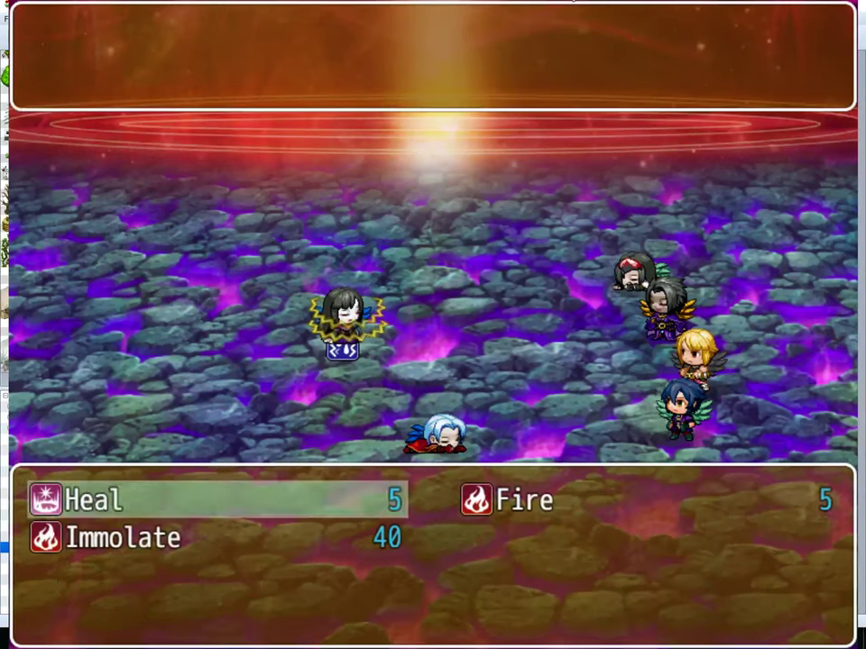
{"action": "key", "text": "Escape"}
{"action": "key", "text": "Down"}
{"action": "key", "text": "Return"}
{"action": "key", "text": "Down"}
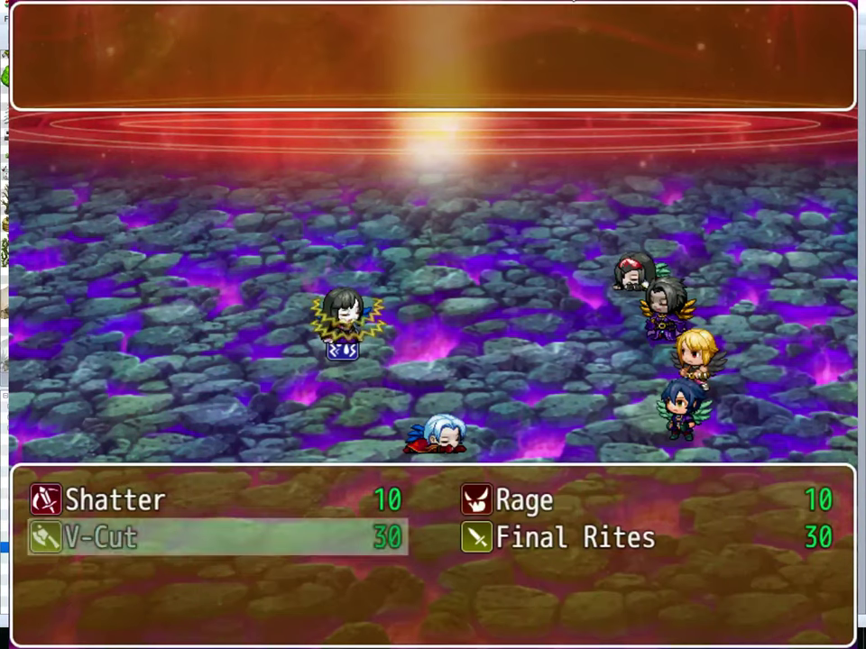
{"action": "key", "text": "Return"}
{"action": "key", "text": "Return"}
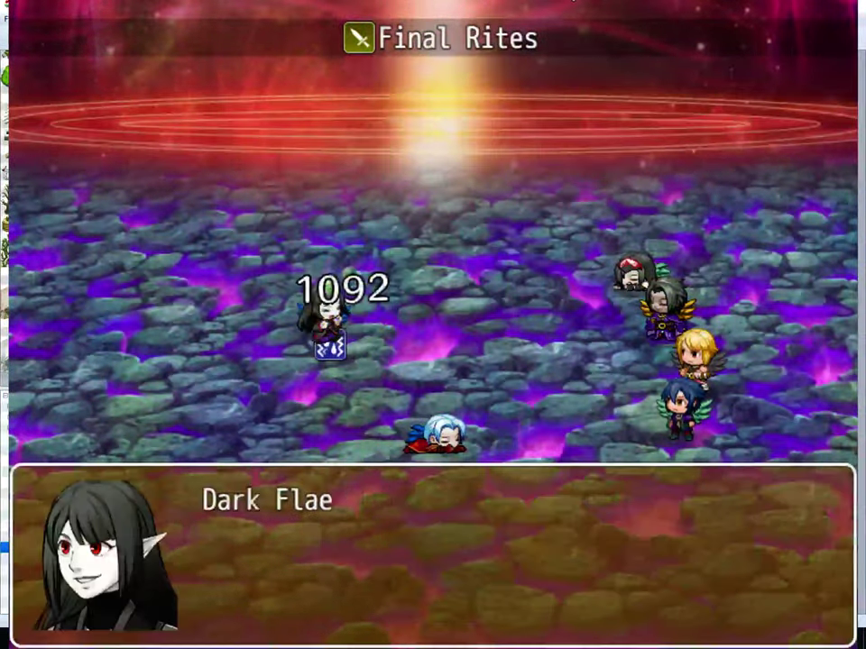
Step: Advance through the closing battle dialogue and the ending narration about the survivors
{"action": "key", "text": "Return"}
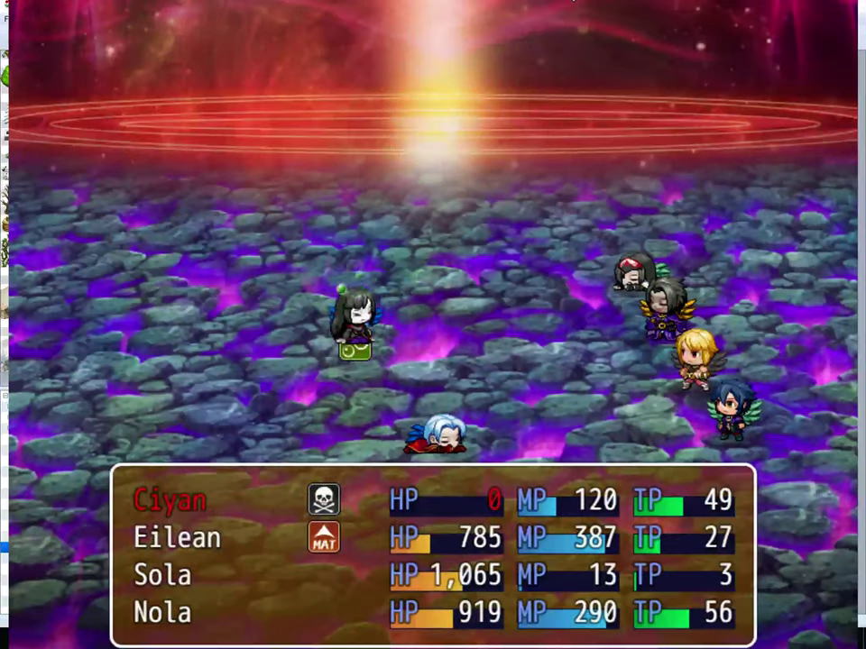
{"action": "key", "text": "Return"}
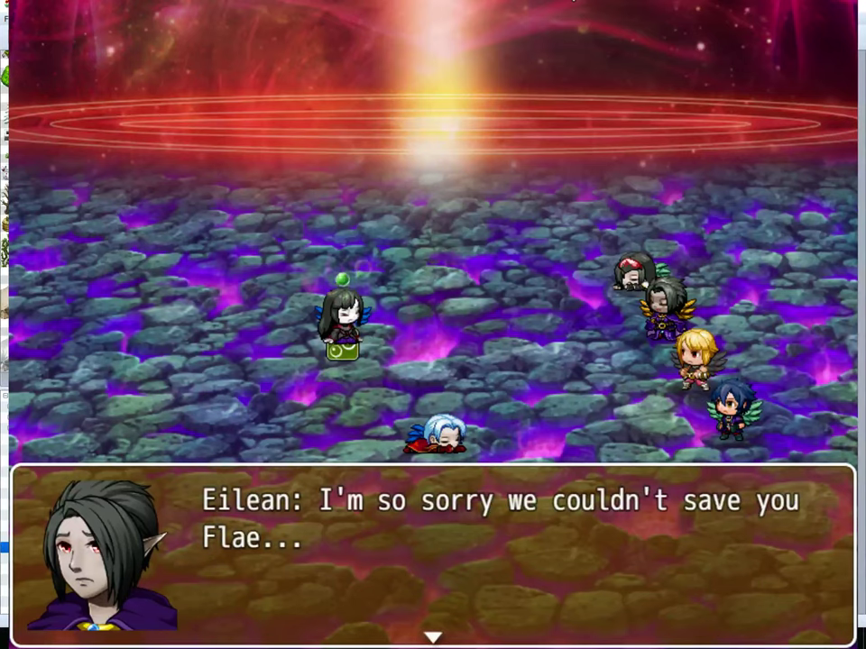
{"action": "key", "text": "Return"}
{"action": "key", "text": "Return"}
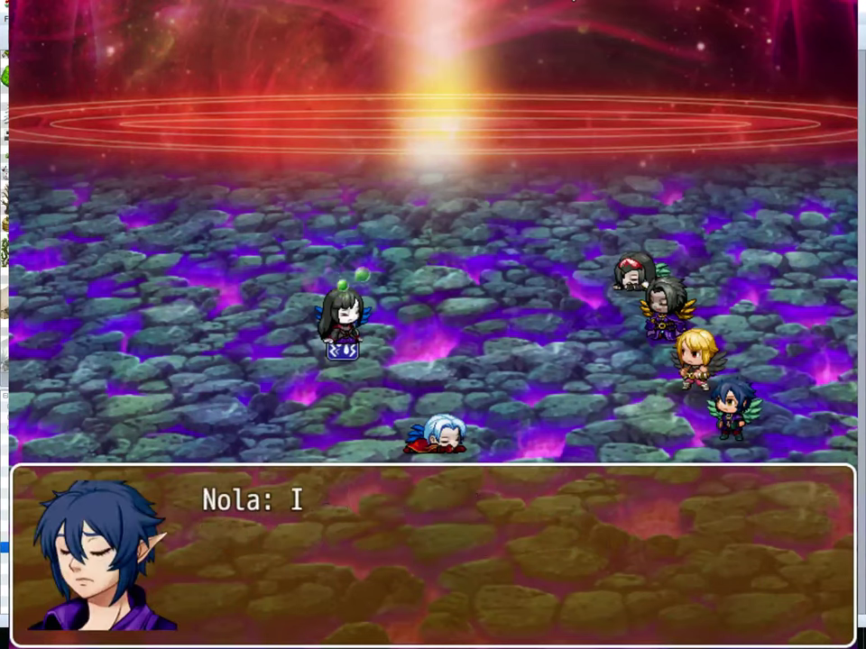
{"action": "key", "text": "Return"}
{"action": "key", "text": "Return"}
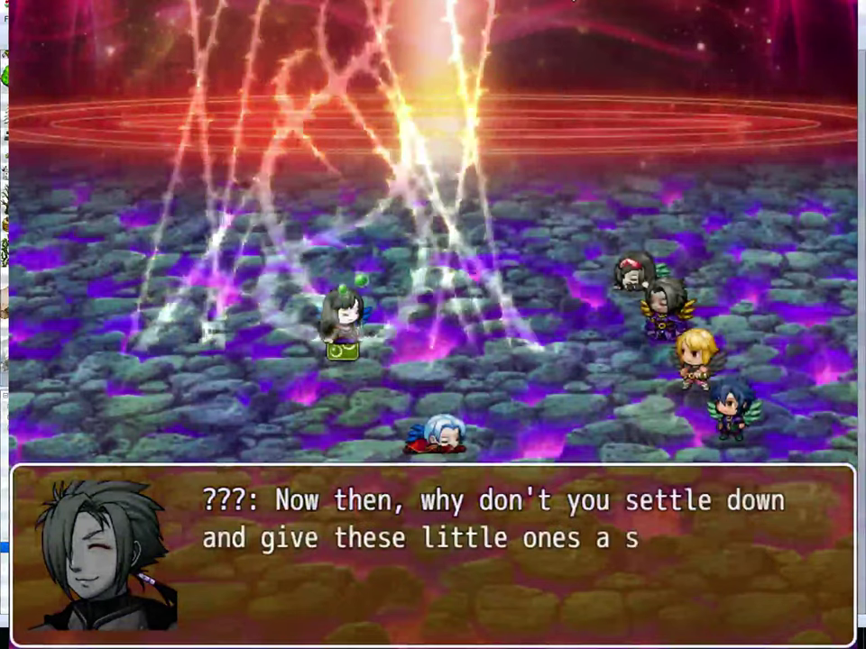
{"action": "key", "text": "Return"}
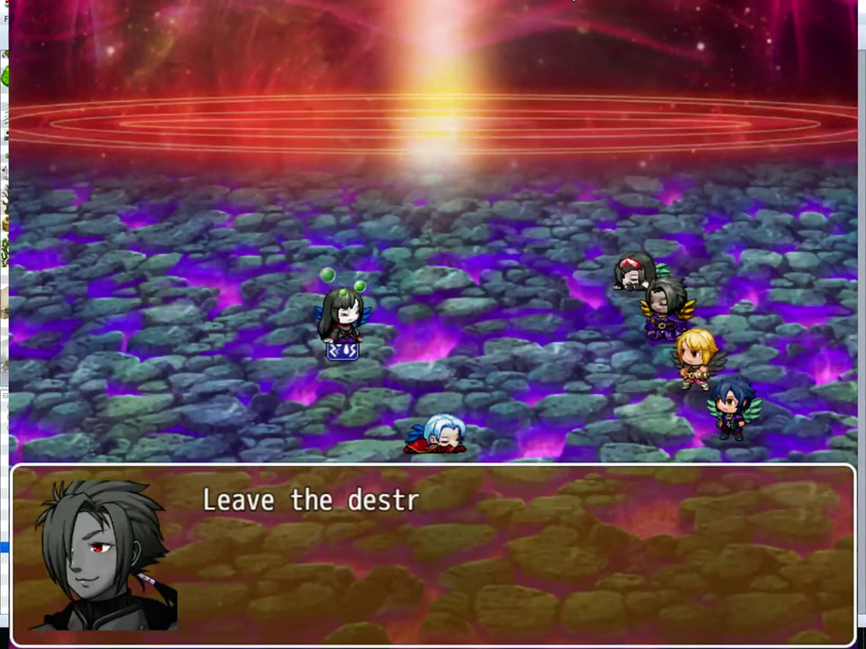
{"action": "key", "text": "Return"}
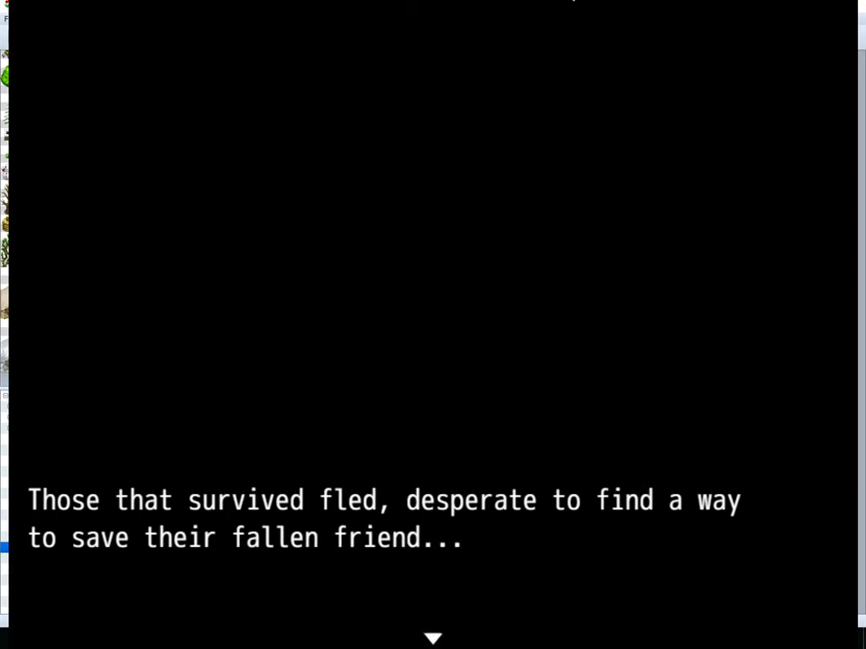
{"action": "key", "text": "Return"}
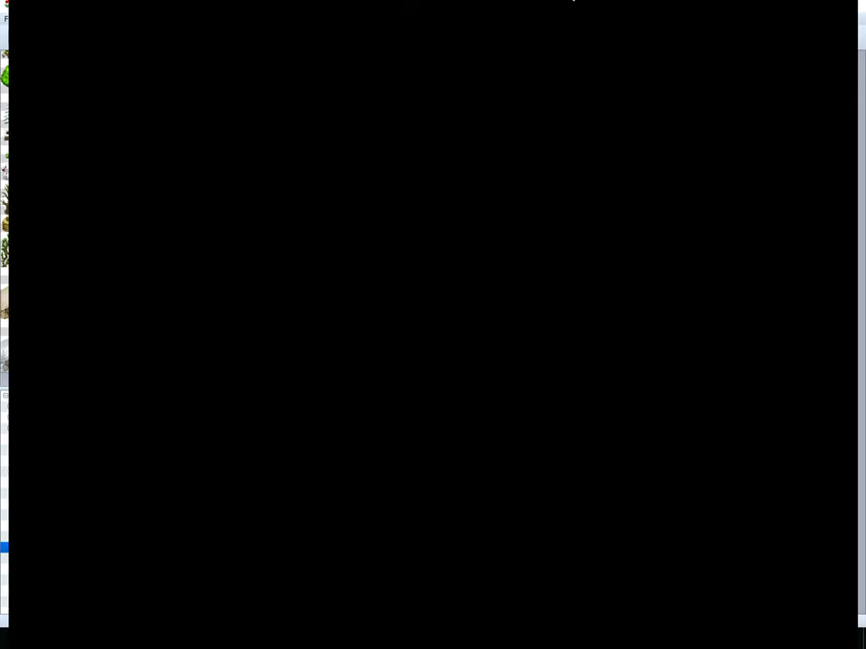
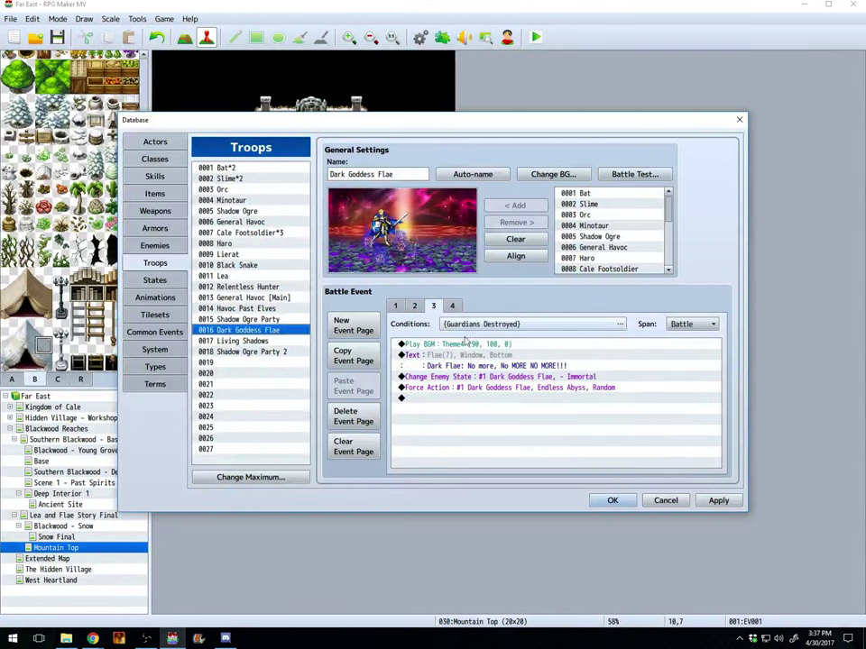
Step: Examine the branches on battle event page 4 of the Dark Goddess Flae troop, including the Saved conditions, and close the database
{"action": "left_click", "coordinate": [454, 306]}
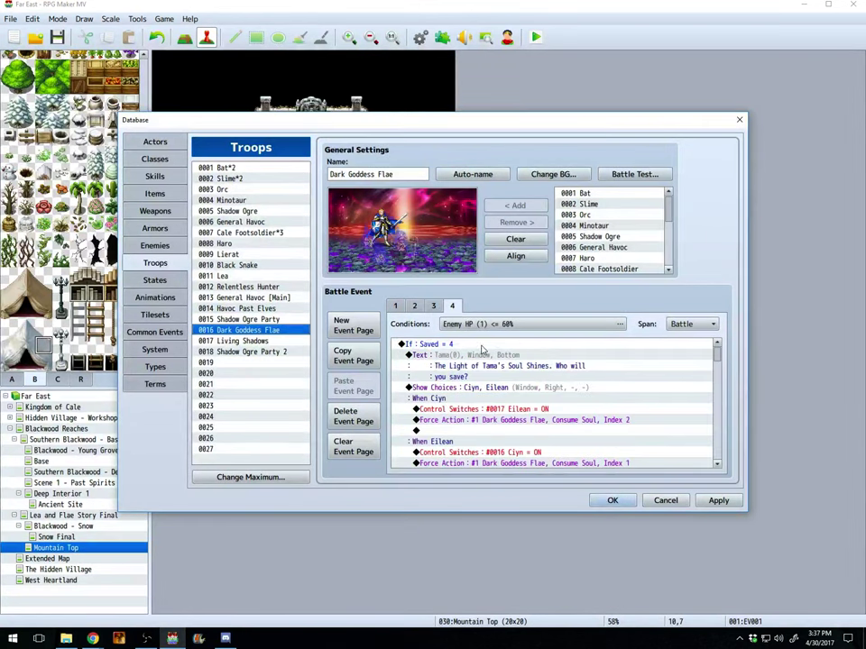
{"action": "scroll", "coordinate": [478, 350], "scroll_direction": "down", "scroll_amount": 3}
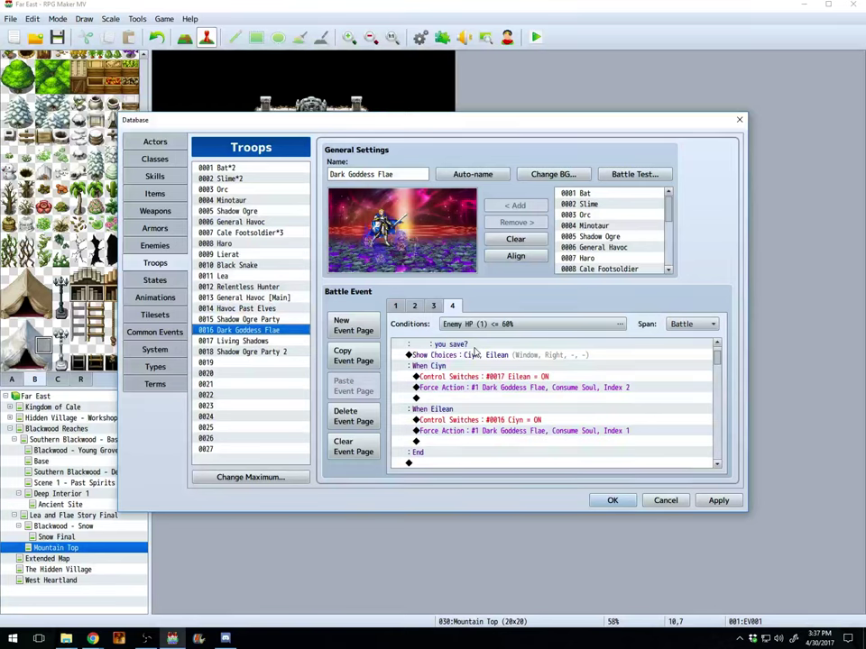
{"action": "scroll", "coordinate": [477, 353], "scroll_direction": "down", "scroll_amount": 1}
{"action": "scroll", "coordinate": [476, 352], "scroll_direction": "down", "scroll_amount": 6}
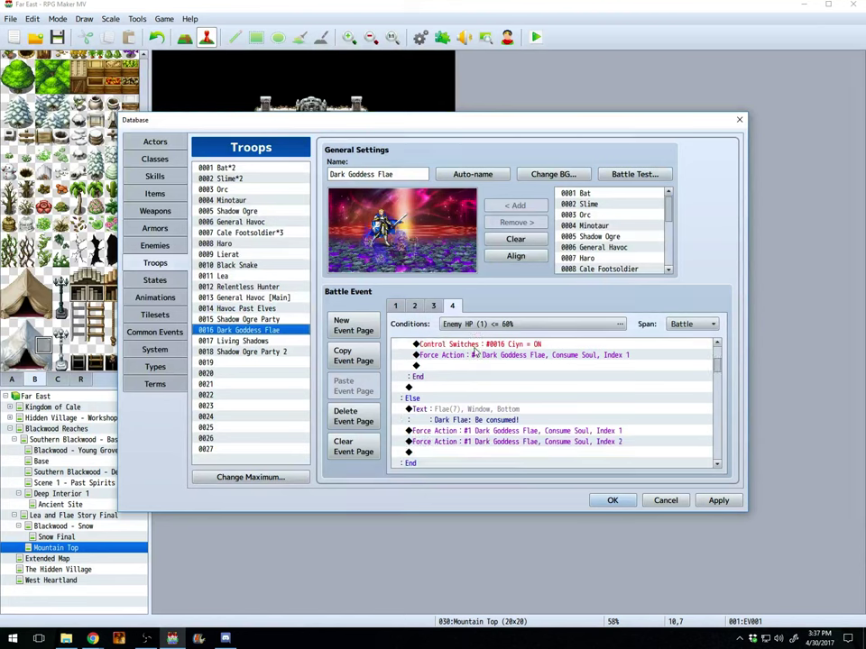
{"action": "scroll", "coordinate": [475, 352], "scroll_direction": "down", "scroll_amount": 3}
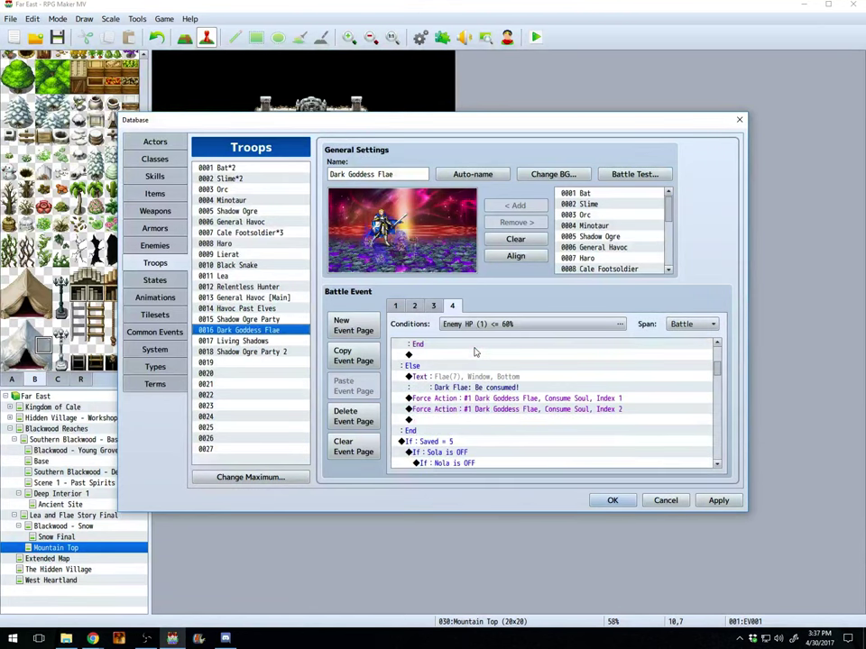
{"action": "scroll", "coordinate": [475, 352], "scroll_direction": "down", "scroll_amount": 3}
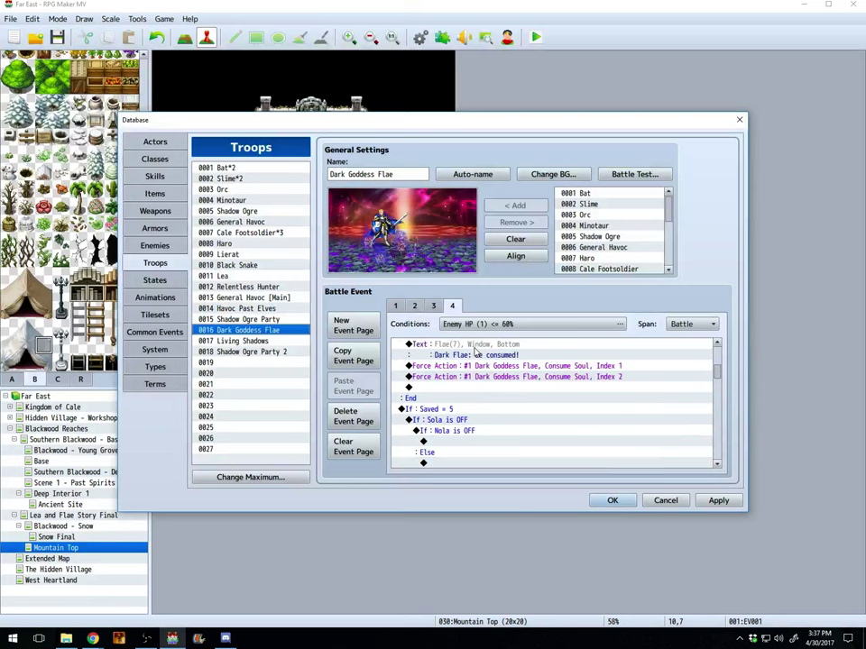
{"action": "scroll", "coordinate": [475, 352], "scroll_direction": "down", "scroll_amount": 3}
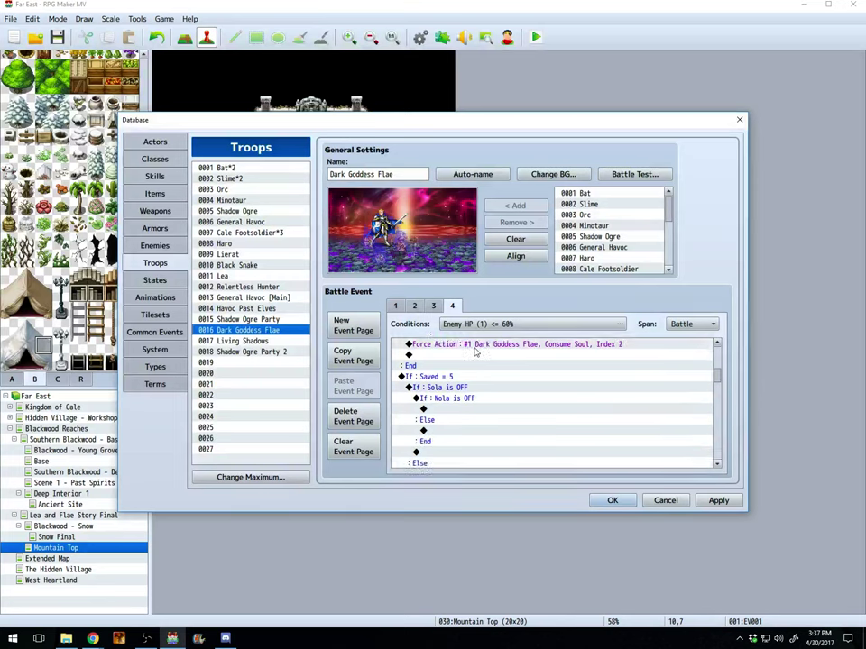
{"action": "scroll", "coordinate": [476, 353], "scroll_direction": "down", "scroll_amount": 7}
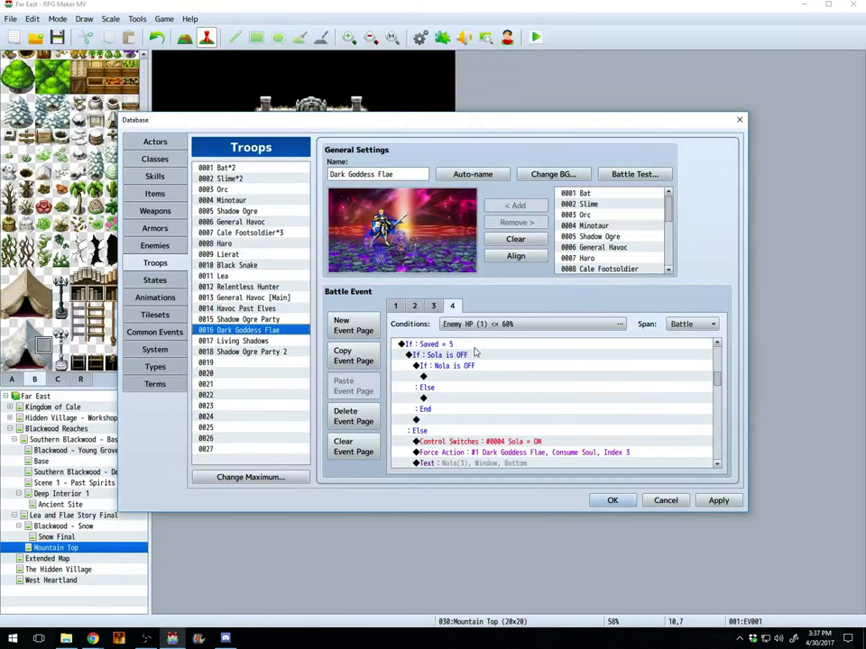
{"action": "scroll", "coordinate": [476, 353], "scroll_direction": "down", "scroll_amount": 3}
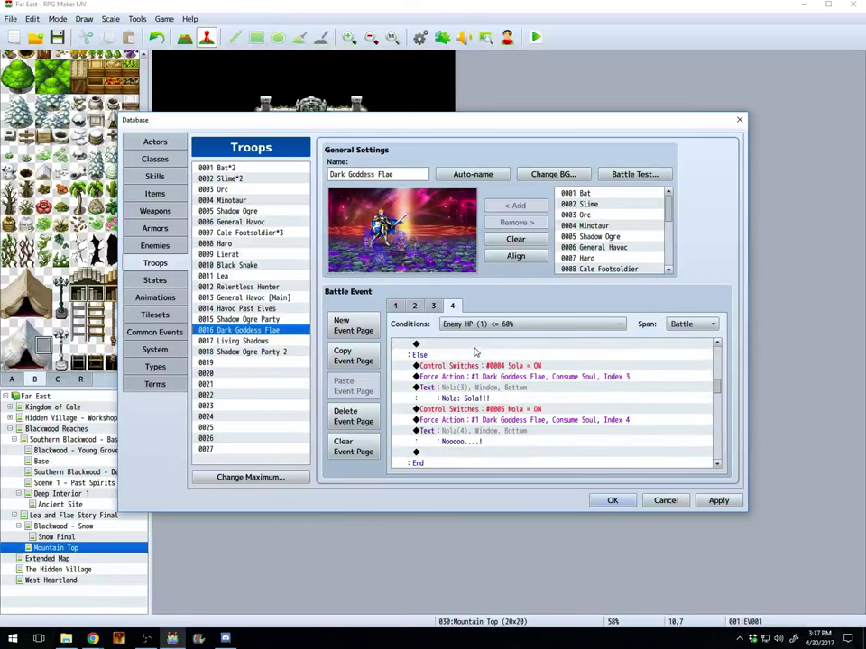
{"action": "scroll", "coordinate": [475, 353], "scroll_direction": "up", "scroll_amount": 5}
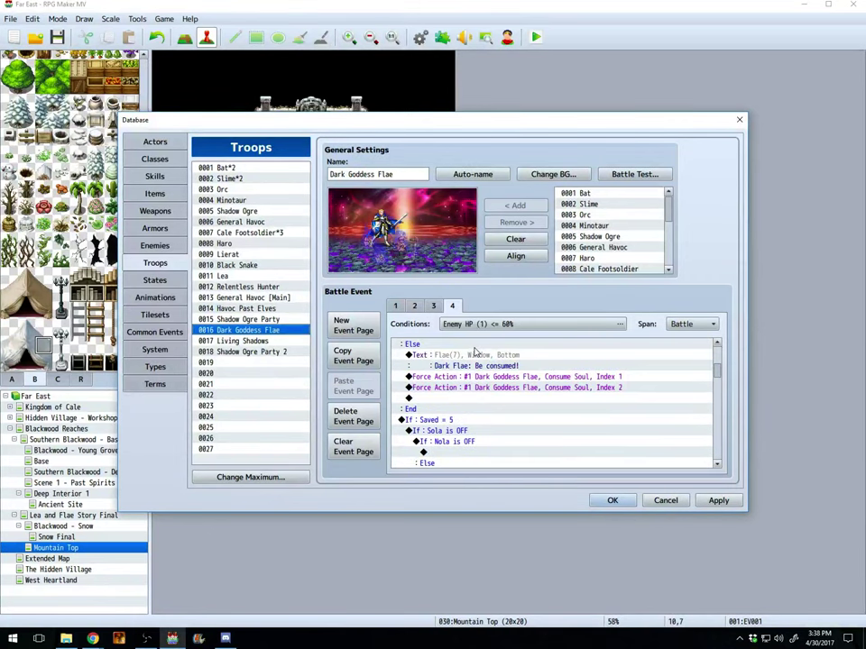
{"action": "scroll", "coordinate": [476, 353], "scroll_direction": "up", "scroll_amount": 3}
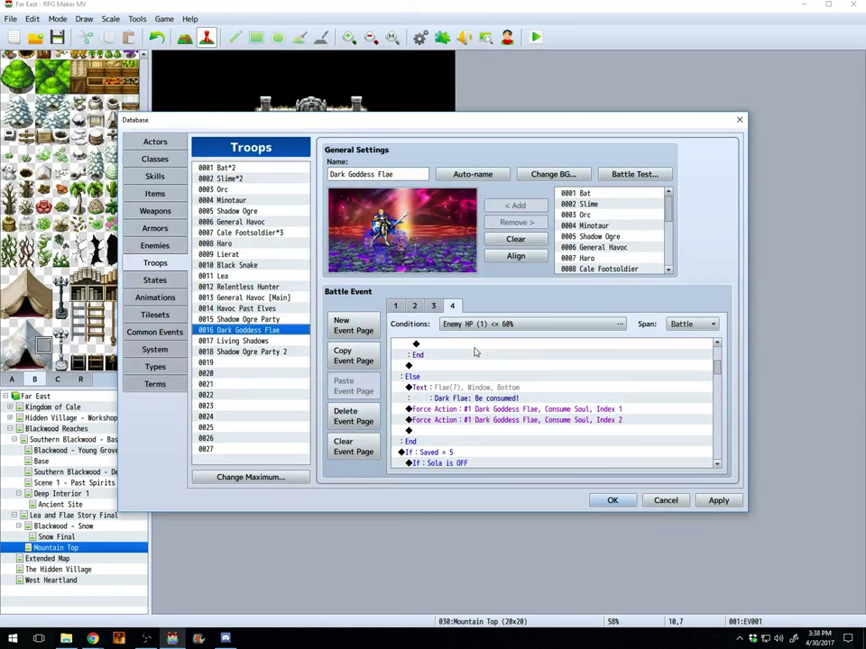
{"action": "scroll", "coordinate": [469, 403], "scroll_direction": "up", "scroll_amount": 9}
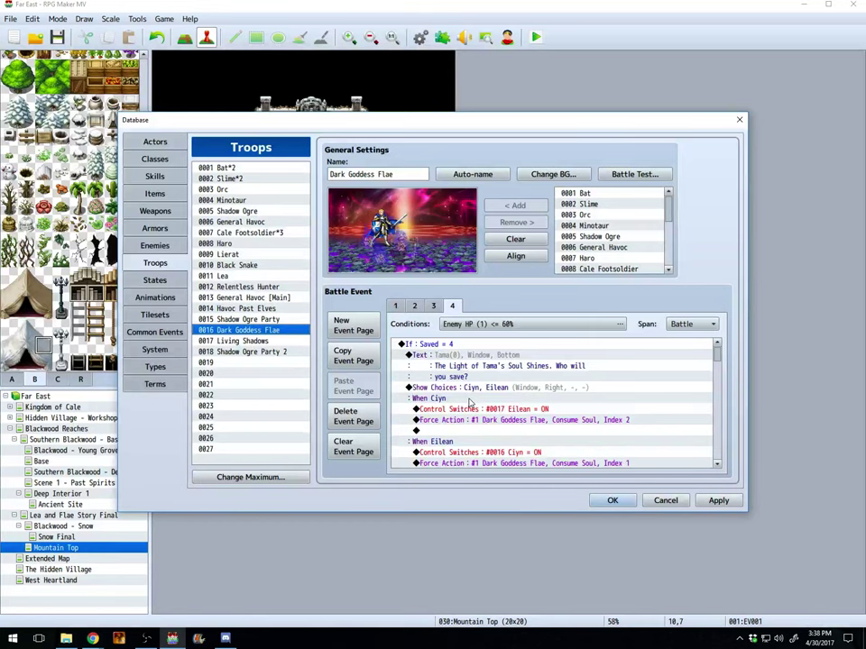
{"action": "key", "text": "Escape"}
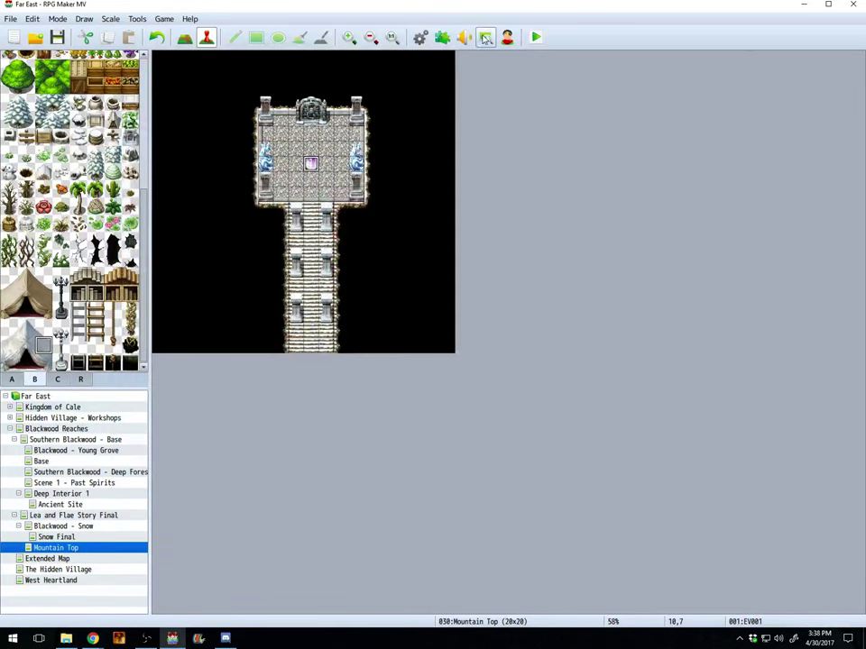
Step: Look up the 03_Altar_of_Darkness background track in the Sound Test and close it
{"action": "left_click", "coordinate": [464, 37]}
{"action": "scroll", "coordinate": [379, 259], "scroll_direction": "up", "scroll_amount": 3}
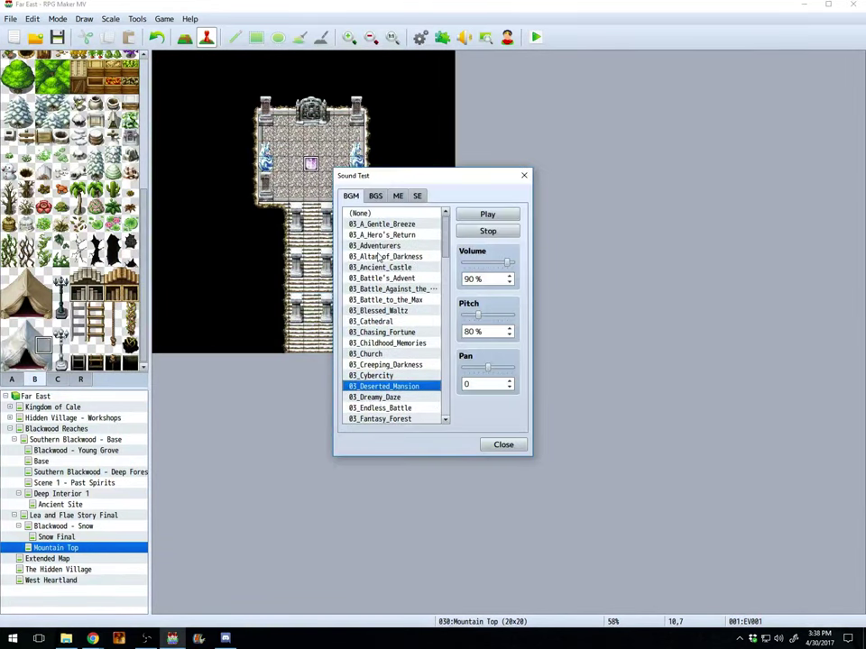
{"action": "left_click", "coordinate": [380, 257]}
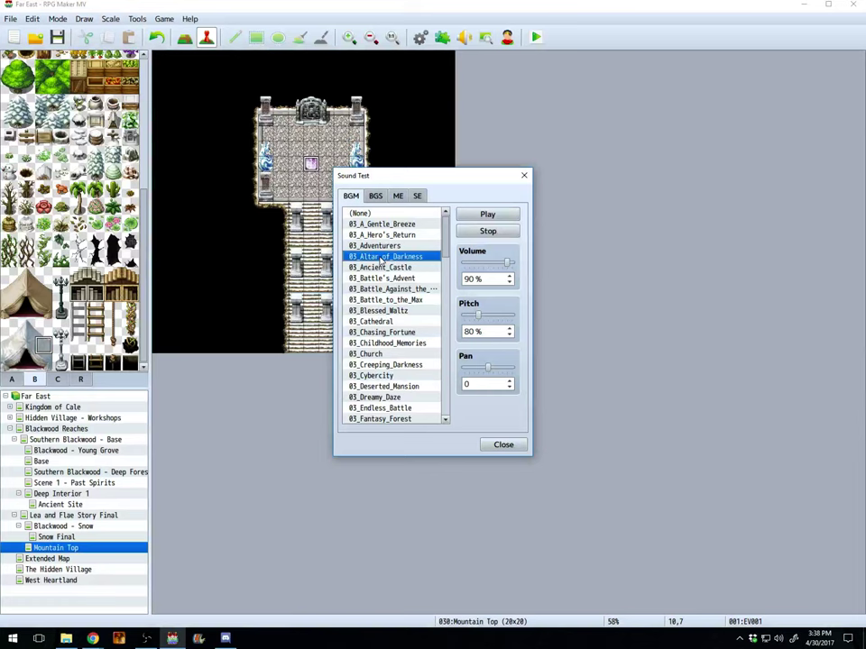
{"action": "left_click", "coordinate": [522, 178]}
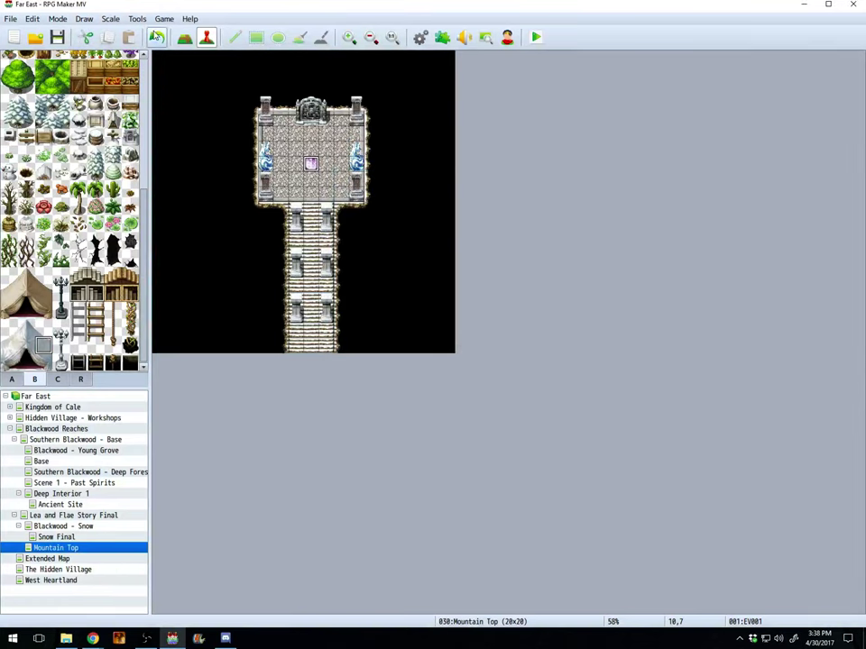
Step: Open battle event page 4 of the Dark Goddess Flae troop in the database at the Ciyn and Eilean choice branches
{"action": "left_click", "coordinate": [137, 19]}
{"action": "left_click", "coordinate": [231, 123]}
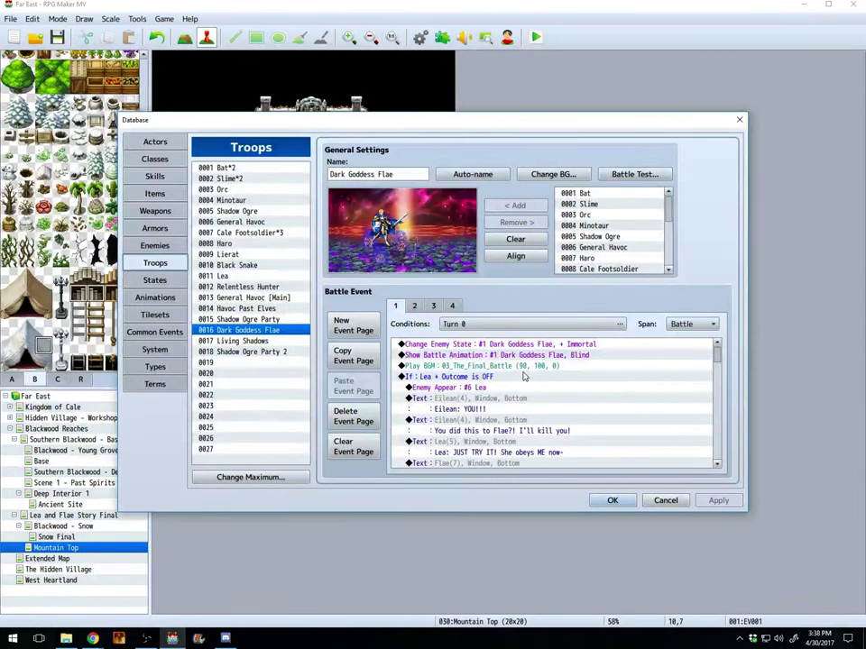
{"action": "scroll", "coordinate": [523, 377], "scroll_direction": "down", "scroll_amount": 1}
{"action": "left_click", "coordinate": [453, 307]}
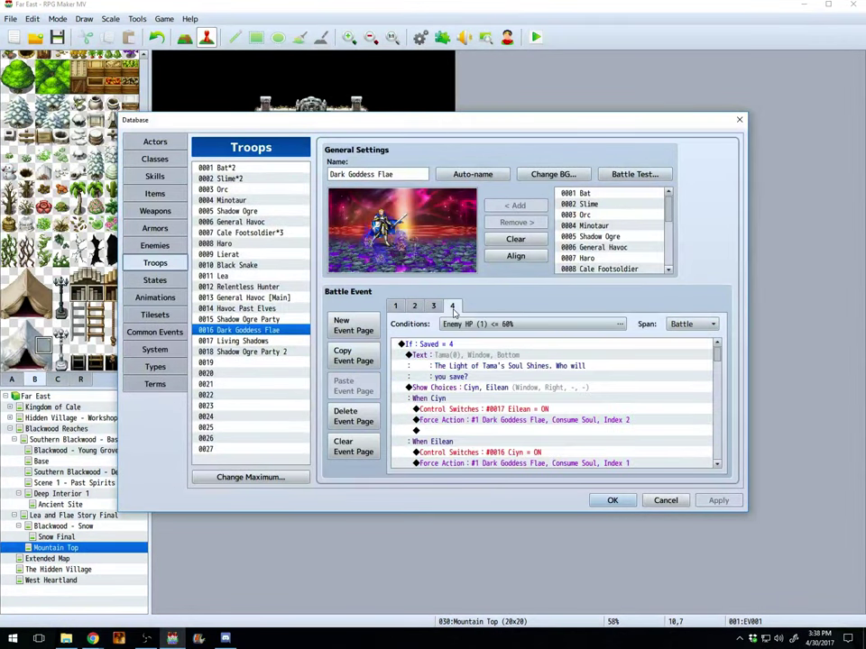
{"action": "scroll", "coordinate": [492, 413], "scroll_direction": "down", "scroll_amount": 1}
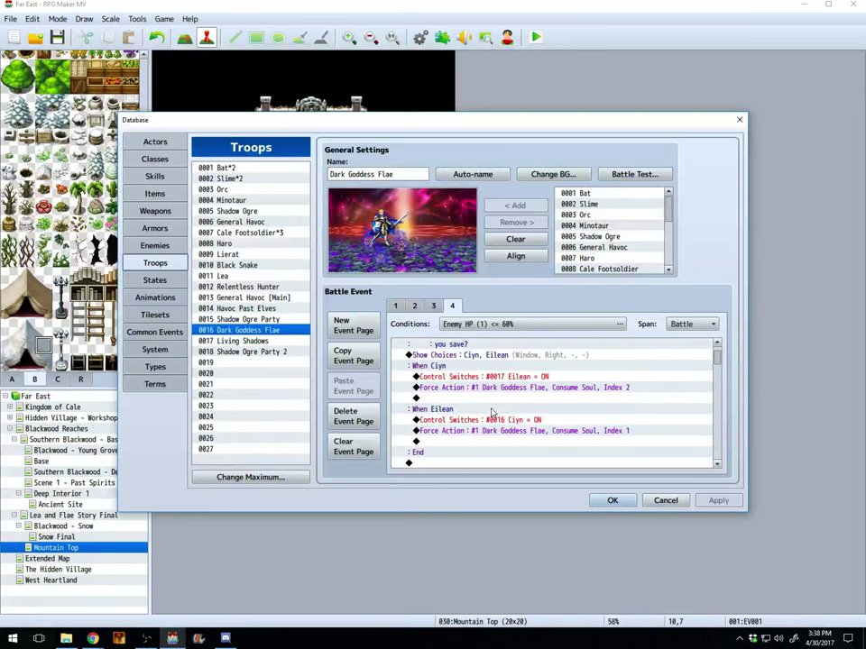
{"action": "scroll", "coordinate": [491, 410], "scroll_direction": "down", "scroll_amount": 1}
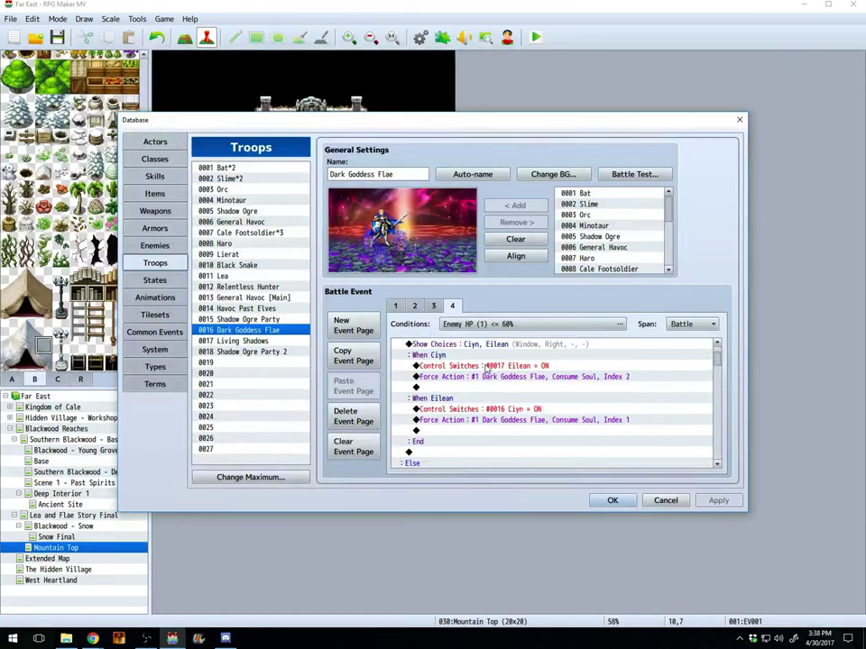
Step: Copy the Eilean = ON switch command from the When Ciyn branch to the end of the Saved = 4 condition's Else branch
{"action": "key", "text": "ctrl+a"}
{"action": "right_click", "coordinate": [487, 365]}
{"action": "left_click", "coordinate": [471, 366]}
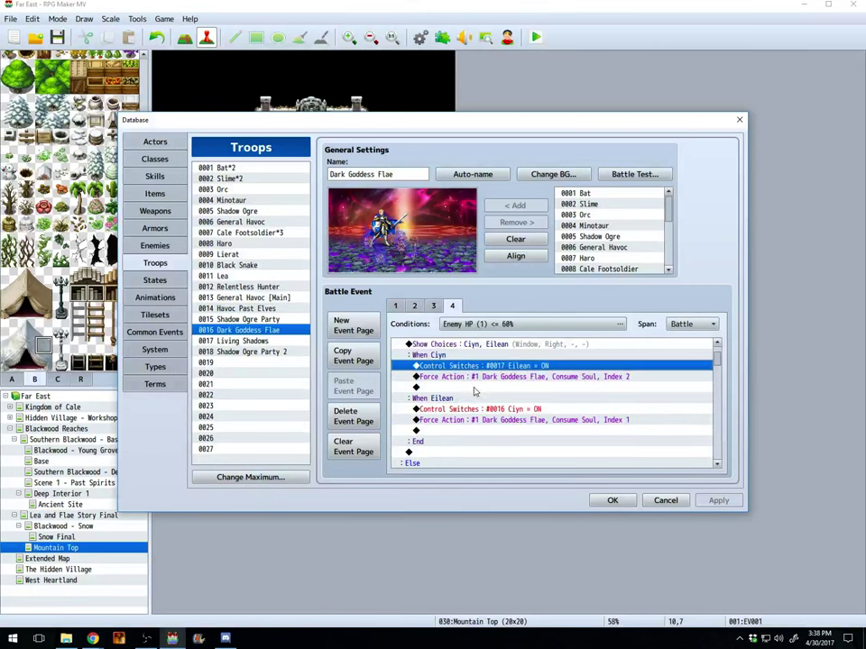
{"action": "left_click", "coordinate": [475, 409]}
{"action": "left_click", "coordinate": [476, 367]}
{"action": "right_click", "coordinate": [476, 366]}
{"action": "key", "text": "Escape"}
{"action": "scroll", "coordinate": [506, 416], "scroll_direction": "down", "scroll_amount": 4}
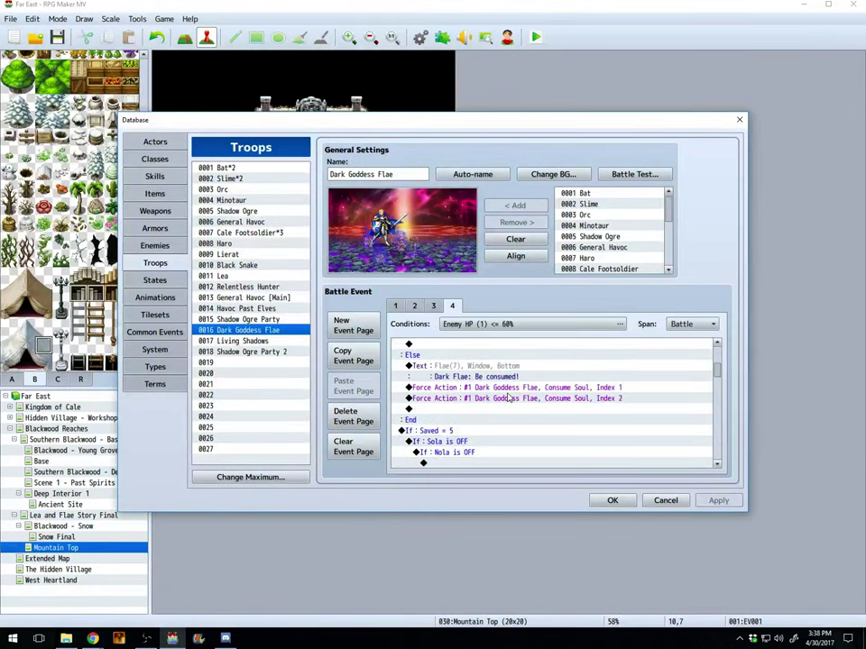
{"action": "right_click", "coordinate": [559, 407]}
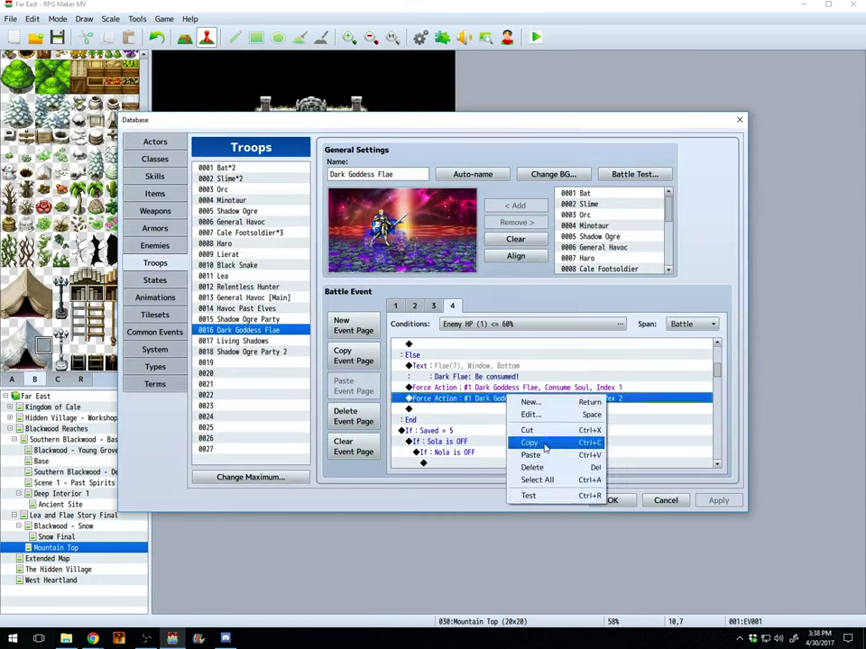
{"action": "left_click", "coordinate": [483, 412]}
{"action": "right_click", "coordinate": [483, 412]}
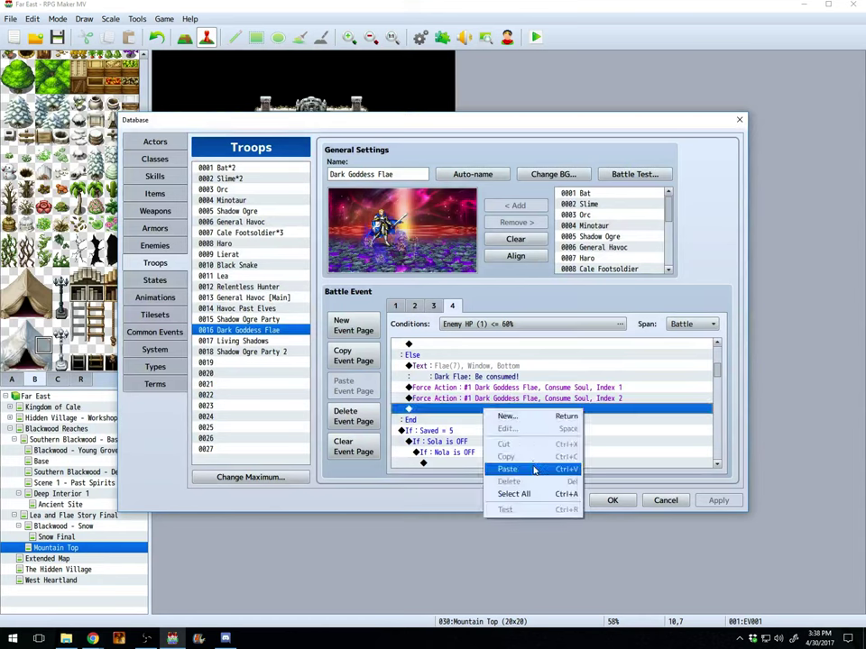
{"action": "left_click", "coordinate": [509, 467]}
Step: Copy the Ciyn = ON switch command from the When Eilean branch to between the two Consume Soul actions in the Else branch
{"action": "scroll", "coordinate": [520, 451], "scroll_direction": "up", "scroll_amount": 1}
{"action": "scroll", "coordinate": [520, 451], "scroll_direction": "up", "scroll_amount": 6}
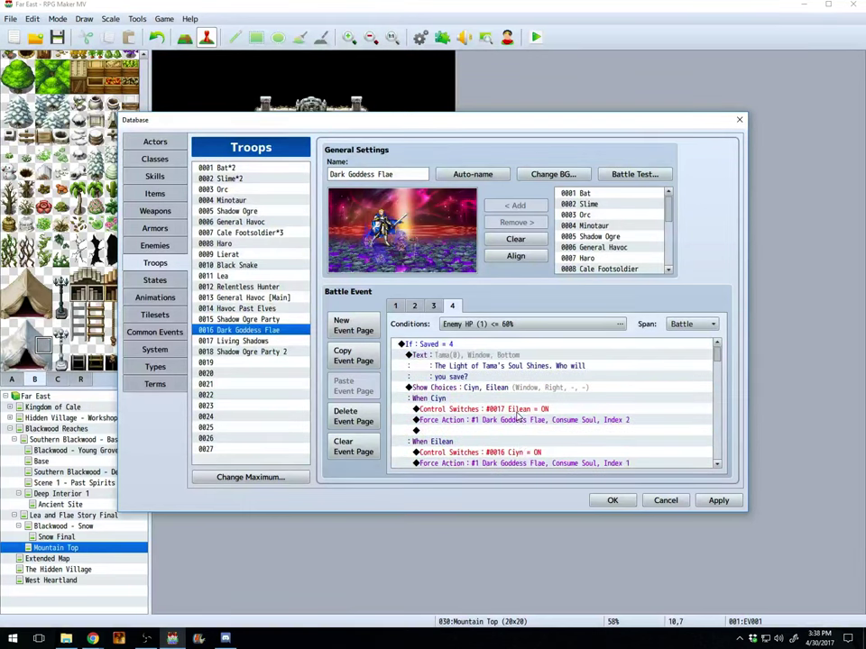
{"action": "left_click", "coordinate": [516, 453]}
{"action": "scroll", "coordinate": [514, 446], "scroll_direction": "down", "scroll_amount": 5}
{"action": "left_click", "coordinate": [510, 421]}
{"action": "left_click", "coordinate": [509, 409]}
{"action": "key", "text": "ctrl+v"}
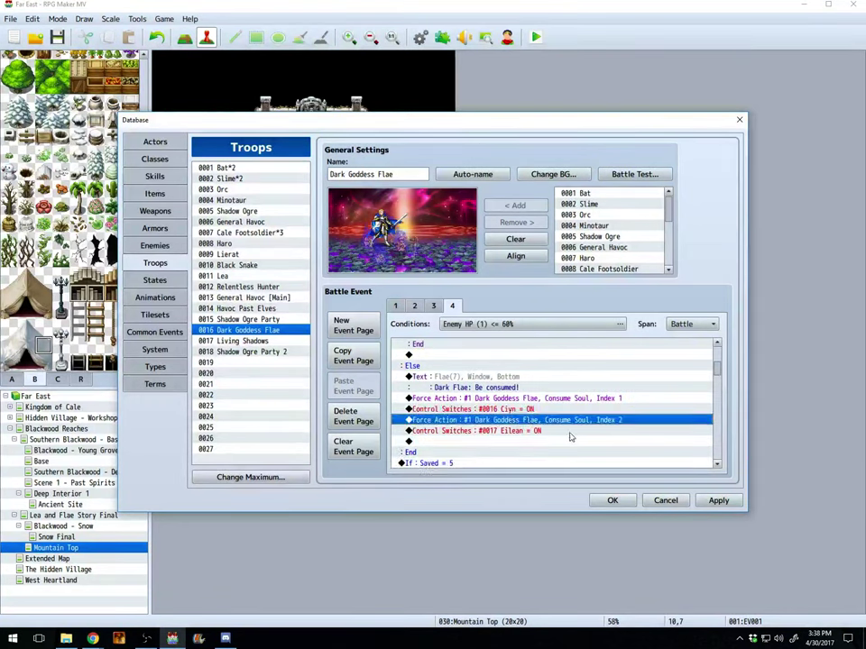
Step: Review the remaining branches of battle event page 4, from Saved = 5 through the no-survivors ending, and apply the database changes
{"action": "scroll", "coordinate": [570, 437], "scroll_direction": "down", "scroll_amount": 3}
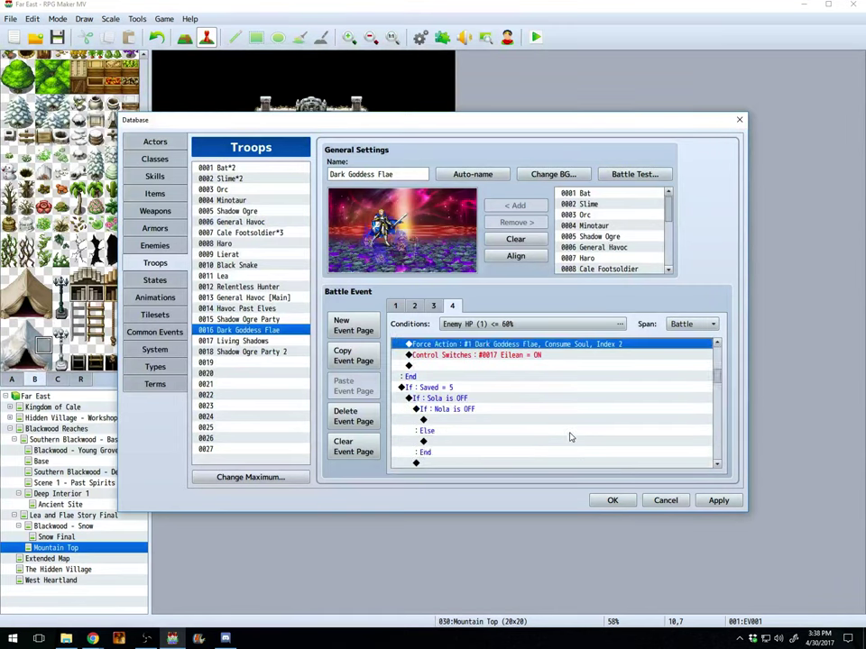
{"action": "scroll", "coordinate": [570, 437], "scroll_direction": "down", "scroll_amount": 1}
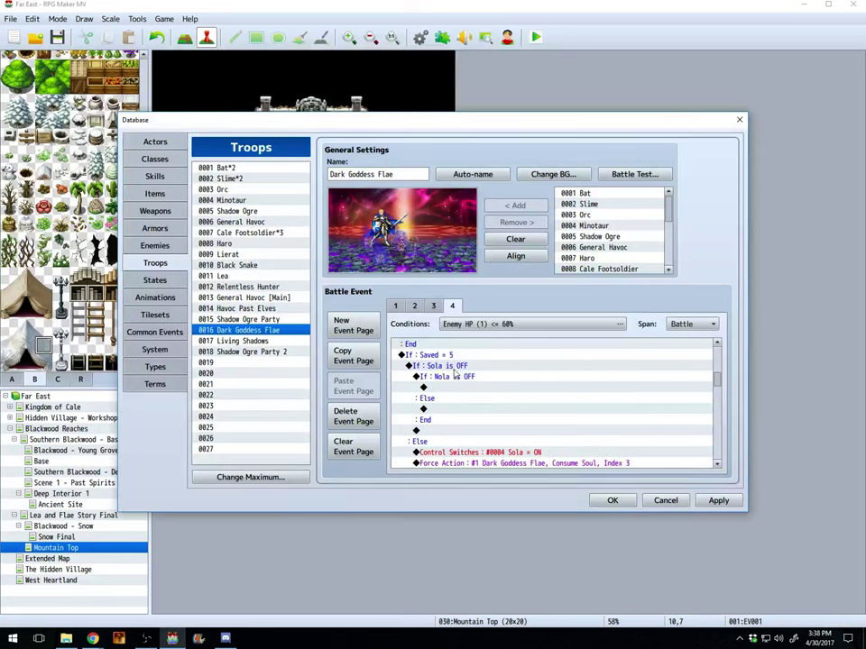
{"action": "scroll", "coordinate": [456, 379], "scroll_direction": "down", "scroll_amount": 1}
{"action": "scroll", "coordinate": [456, 379], "scroll_direction": "down", "scroll_amount": 6}
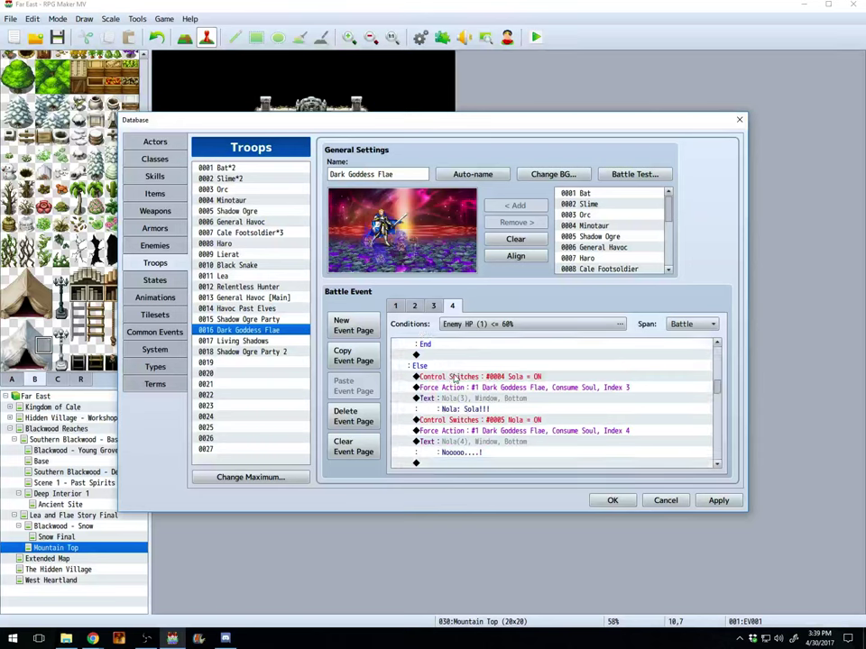
{"action": "scroll", "coordinate": [456, 379], "scroll_direction": "down", "scroll_amount": 15}
{"action": "scroll", "coordinate": [454, 381], "scroll_direction": "down", "scroll_amount": 17}
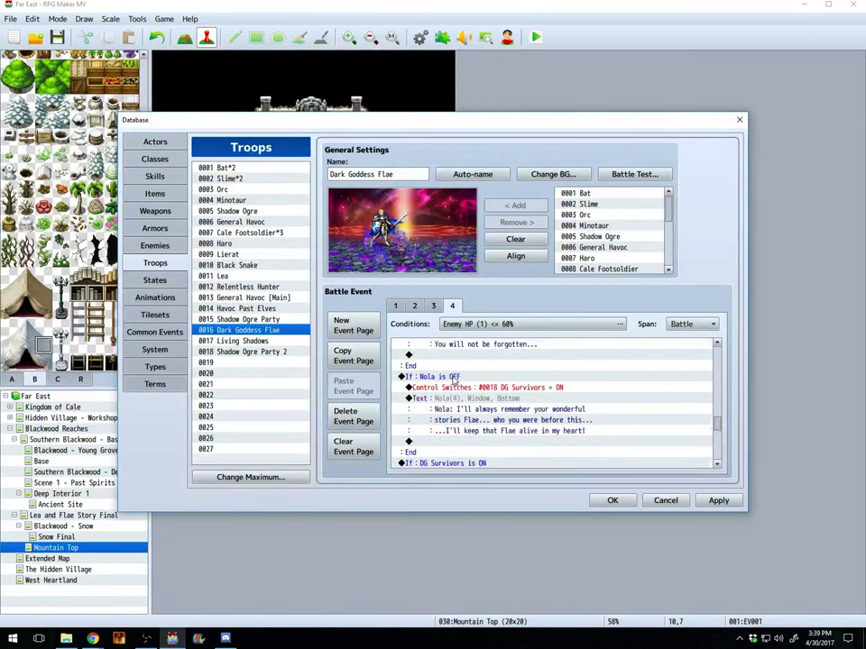
{"action": "scroll", "coordinate": [454, 381], "scroll_direction": "down", "scroll_amount": 12}
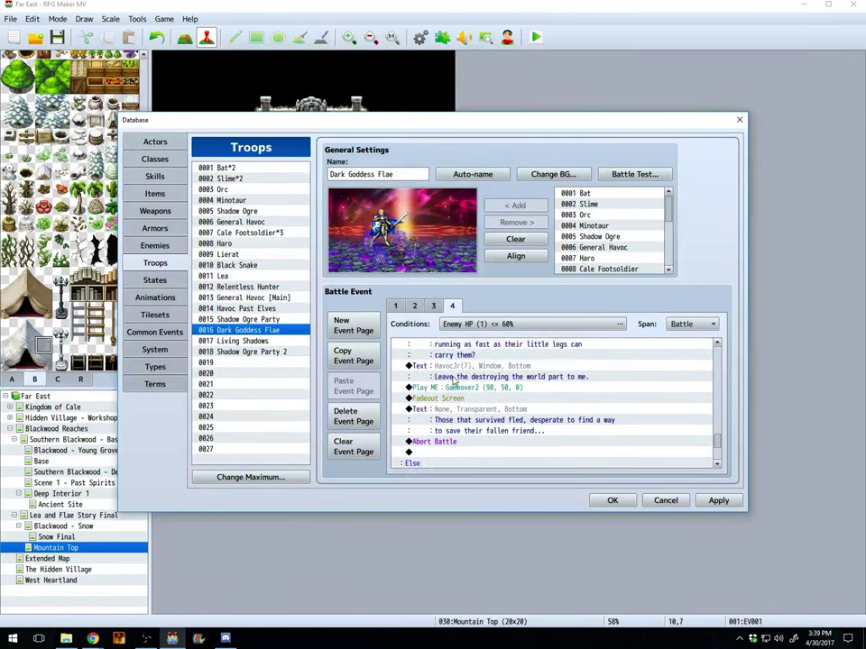
{"action": "scroll", "coordinate": [454, 381], "scroll_direction": "down", "scroll_amount": 10}
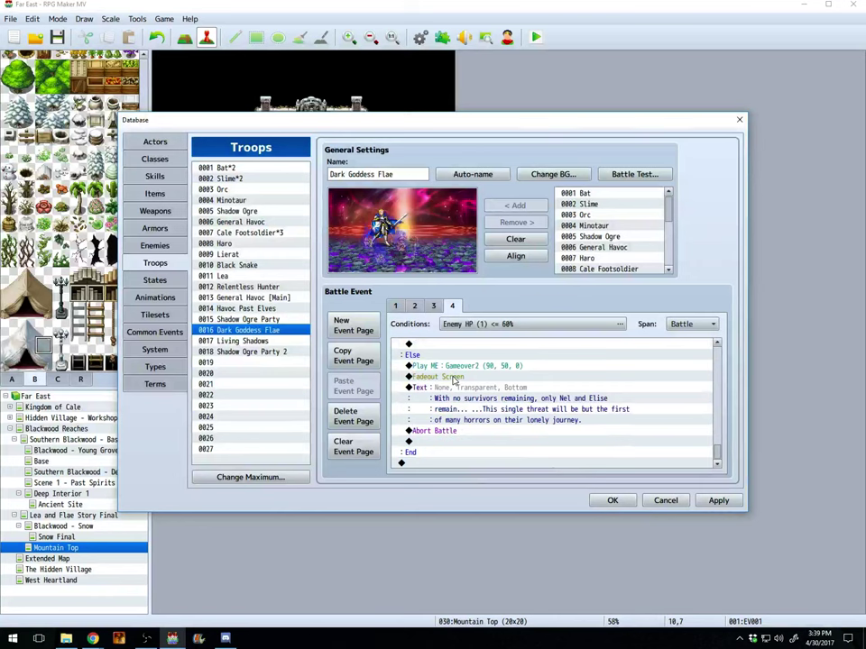
{"action": "left_click", "coordinate": [718, 500]}
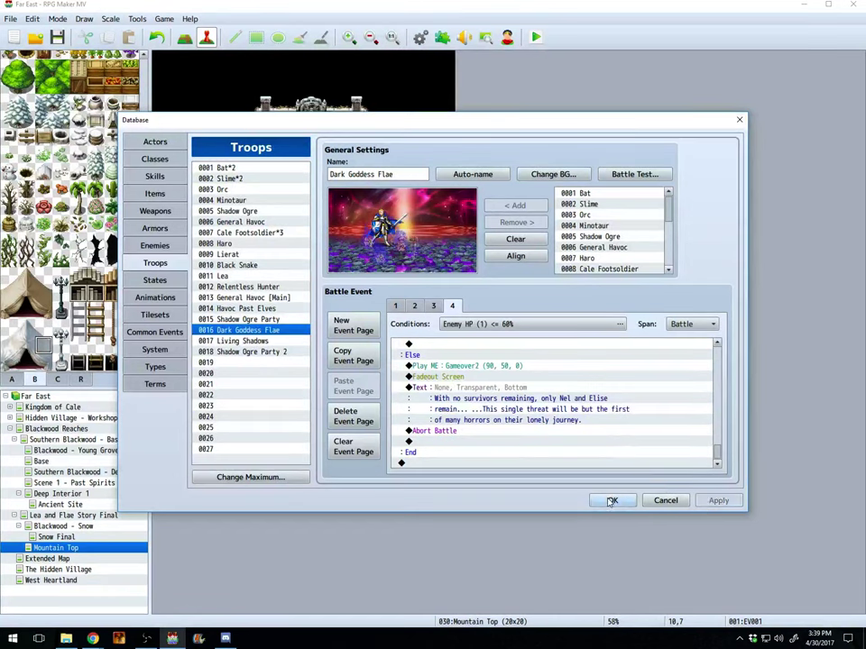
Step: Examine the survivors' ending commands up to Abort Battle on page 4 and close the database
{"action": "scroll", "coordinate": [485, 379], "scroll_direction": "up", "scroll_amount": 8}
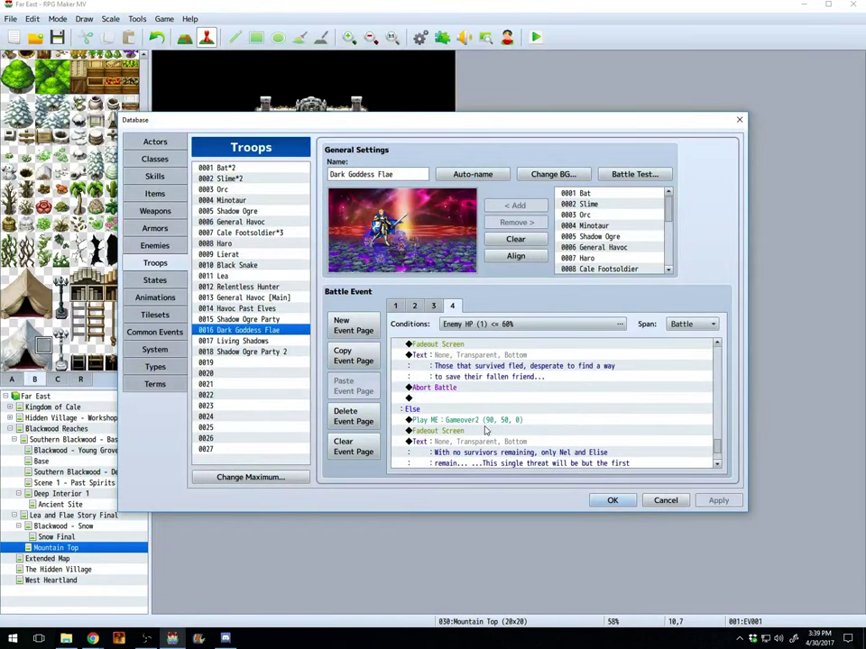
{"action": "scroll", "coordinate": [485, 430], "scroll_direction": "up", "scroll_amount": 1}
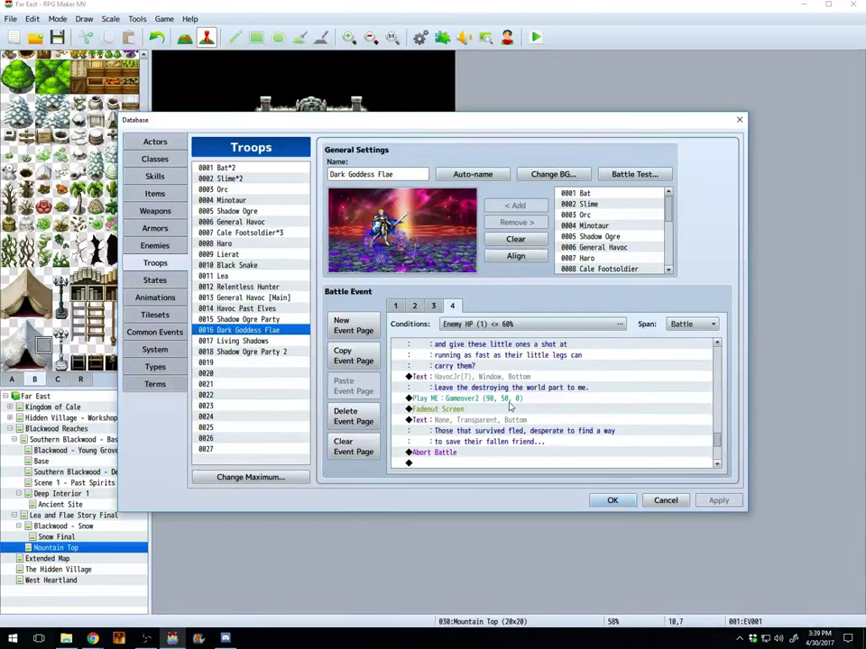
{"action": "scroll", "coordinate": [510, 407], "scroll_direction": "up", "scroll_amount": 1}
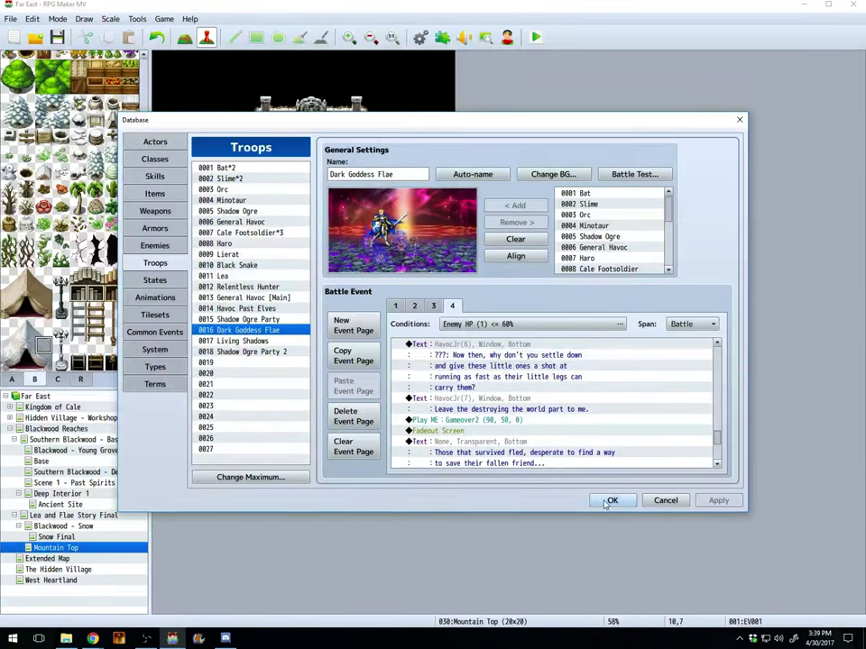
{"action": "scroll", "coordinate": [461, 433], "scroll_direction": "down", "scroll_amount": 2}
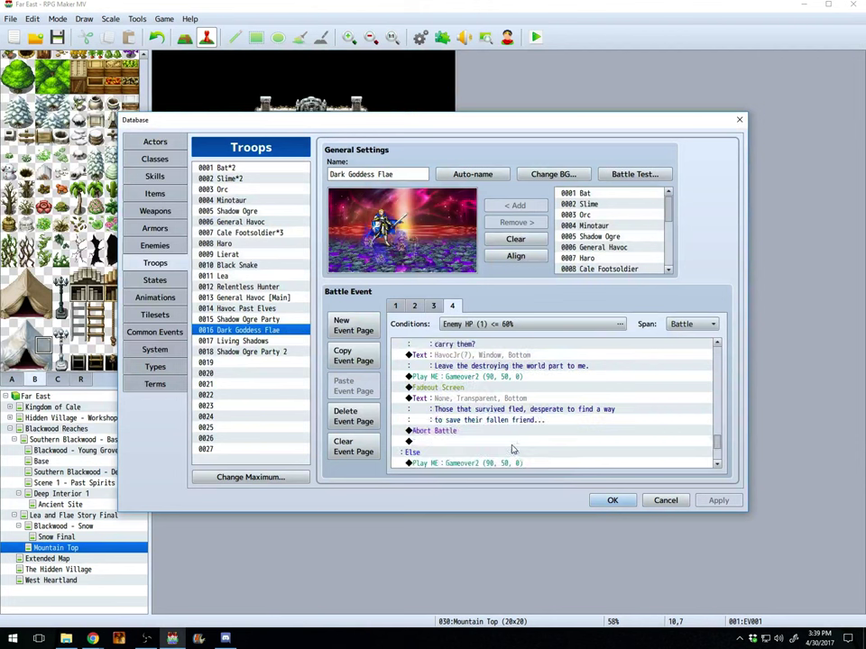
{"action": "left_click", "coordinate": [455, 432]}
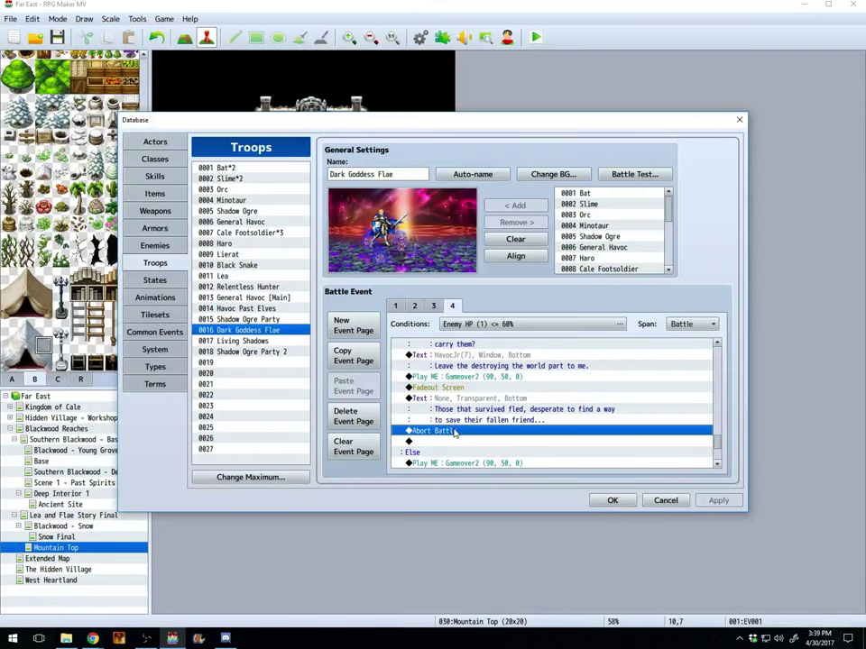
{"action": "left_click", "coordinate": [613, 502]}
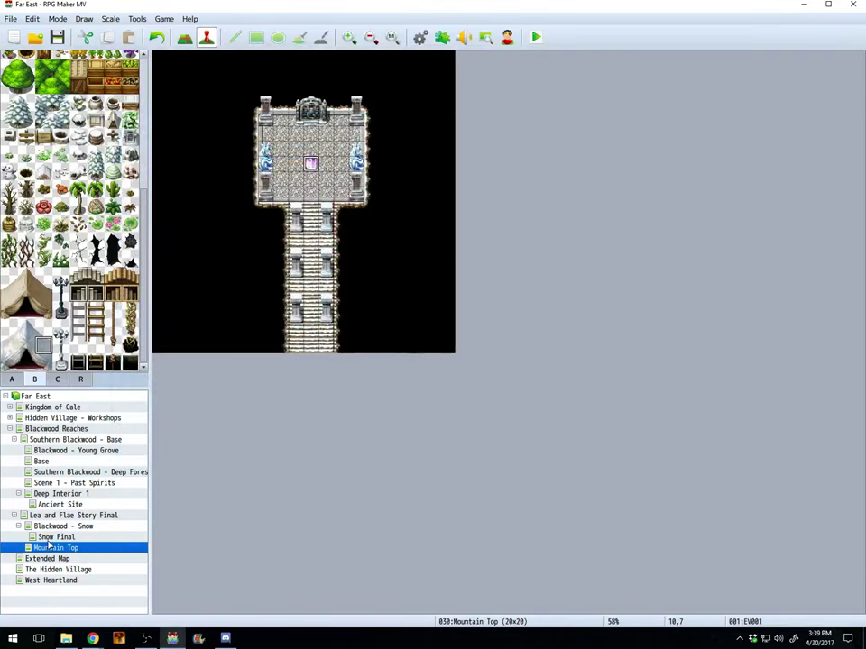
Step: In the Mountain Top crystal event, duplicate the five If Lose commands, Night = OFF through Transfer Player, after the battle's End and confirm the event
{"action": "double_click", "coordinate": [311, 165]}
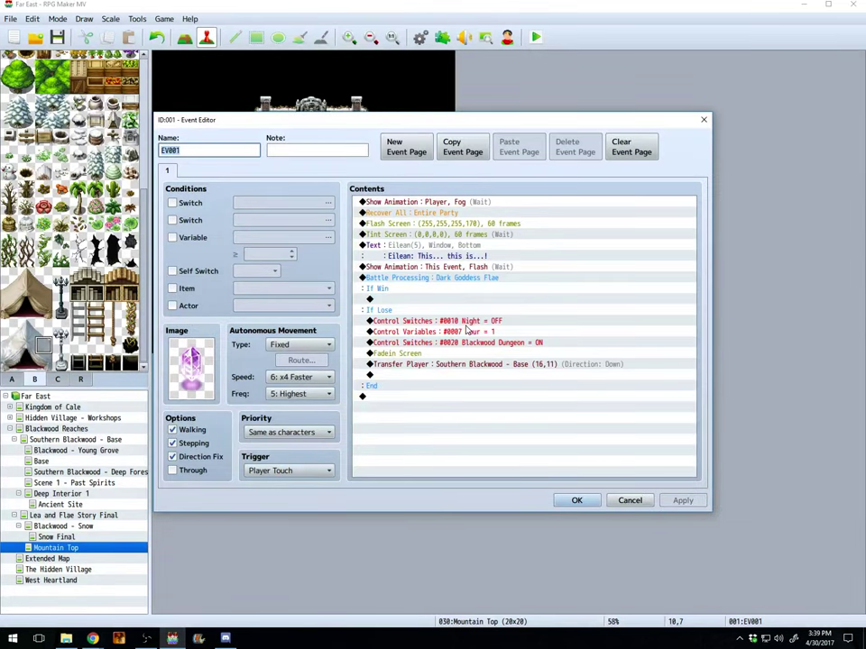
{"action": "left_click", "coordinate": [467, 321]}
{"action": "left_click", "coordinate": [468, 364], "text": "shift"}
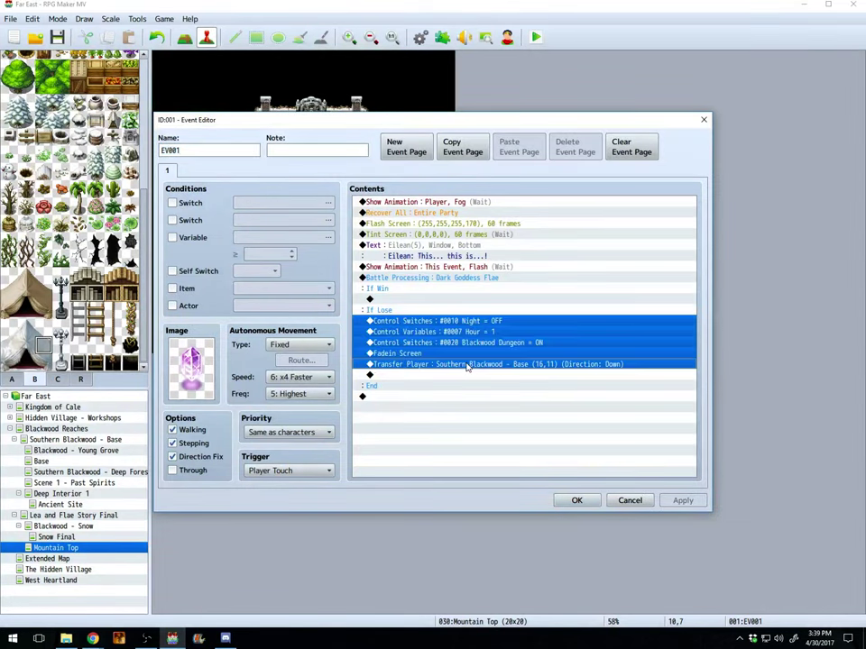
{"action": "key", "text": "ctrl+c"}
{"action": "left_click", "coordinate": [443, 396]}
{"action": "key", "text": "ctrl+v"}
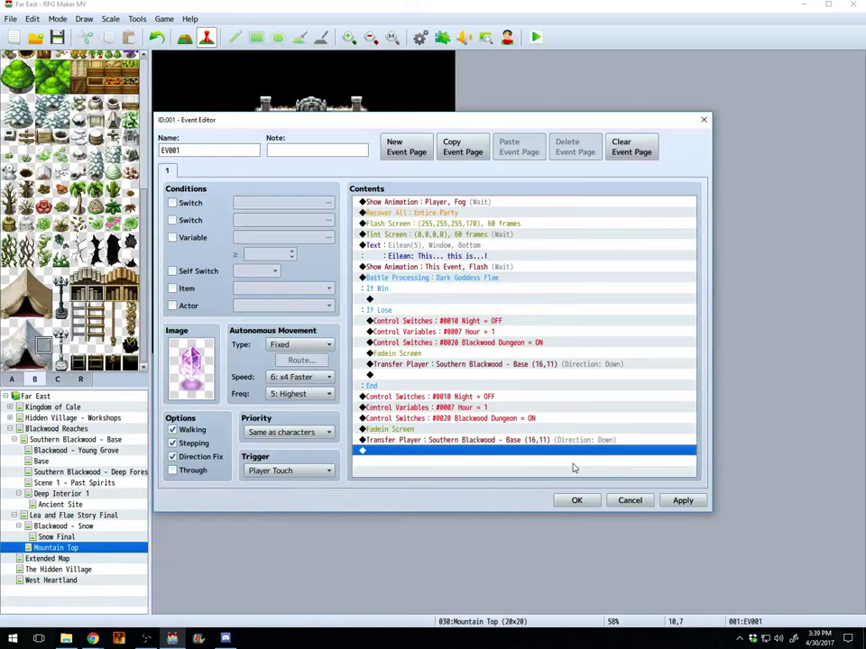
{"action": "left_click", "coordinate": [684, 502]}
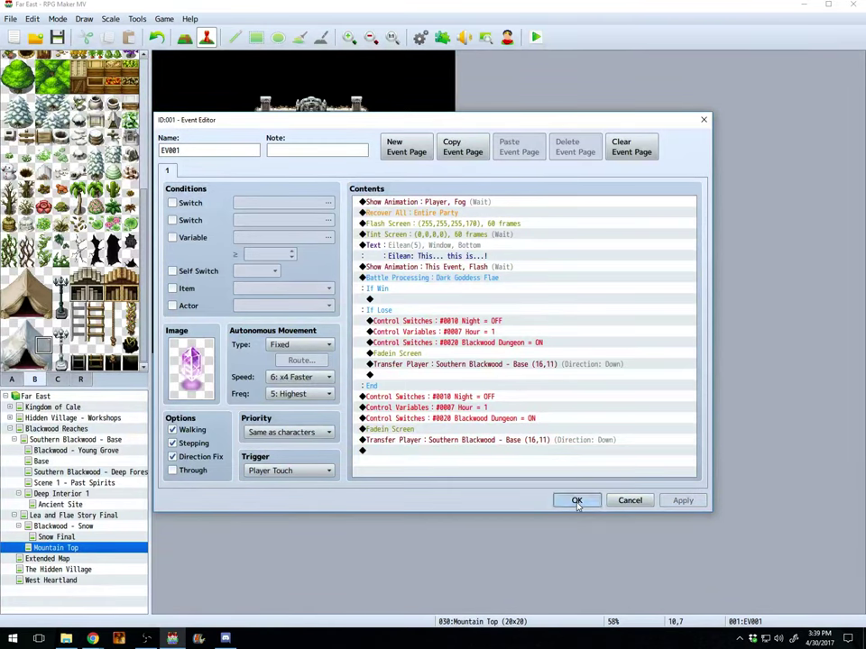
{"action": "left_click", "coordinate": [577, 502]}
Step: Start a playtest with the changes saved, switch it to full screen, and continue from File 3
{"action": "left_click", "coordinate": [535, 37]}
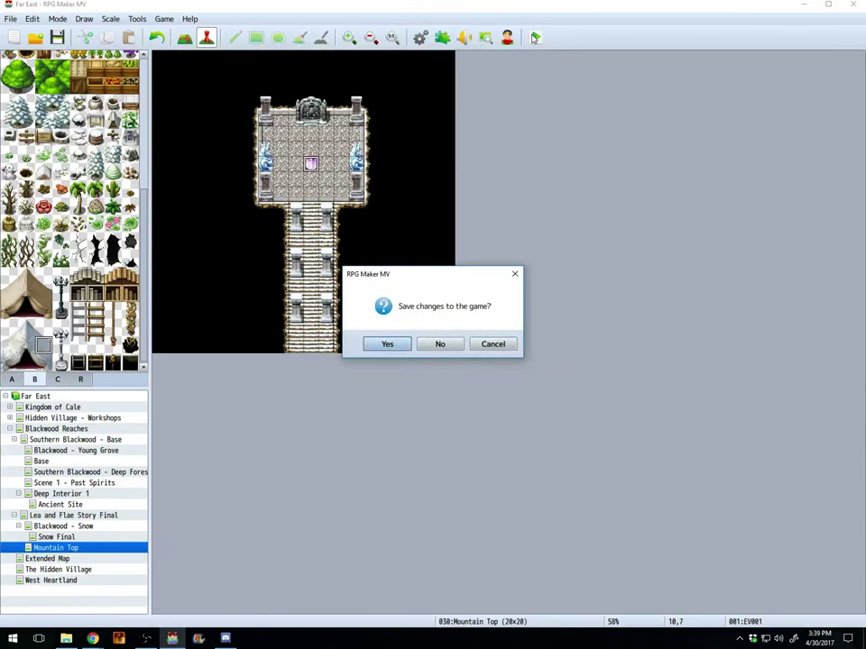
{"action": "key", "text": "Return"}
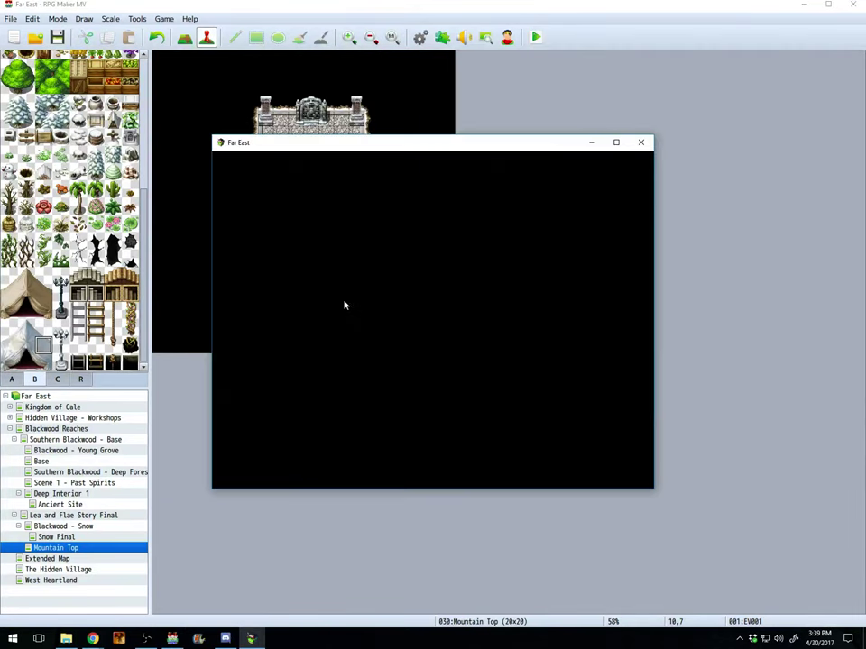
{"action": "key", "text": "F4"}
{"action": "left_click", "coordinate": [415, 439]}
{"action": "left_click", "coordinate": [428, 478]}
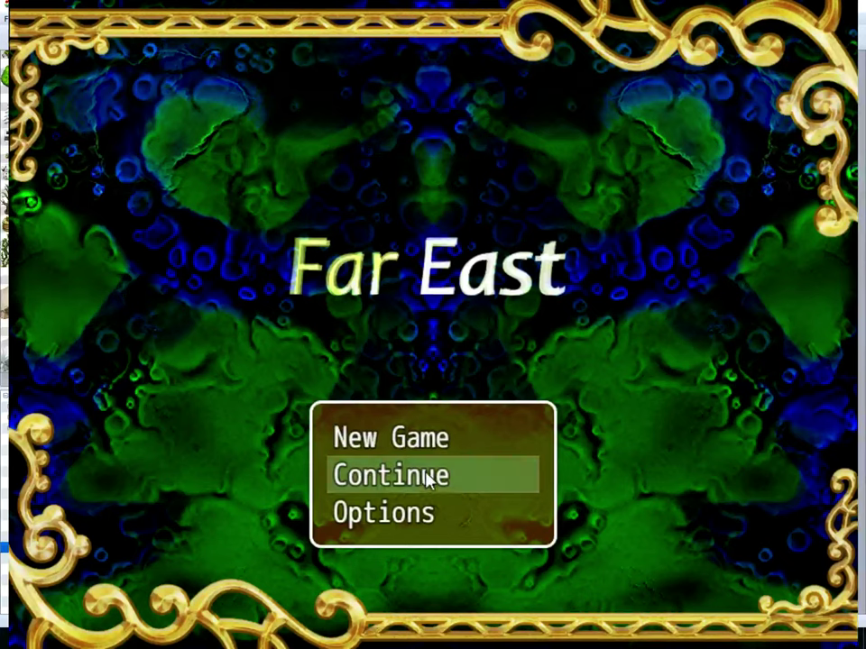
{"action": "left_click", "coordinate": [427, 478]}
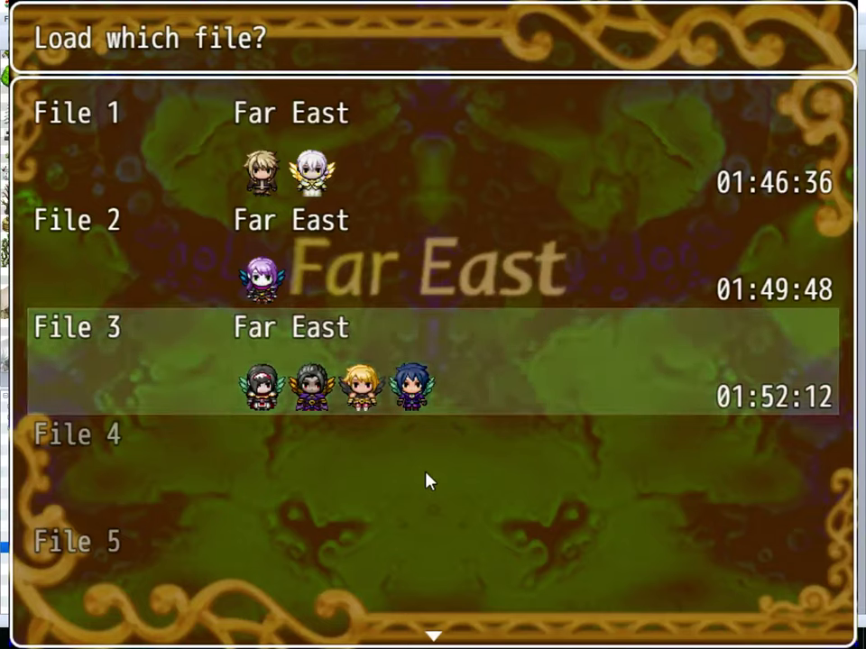
{"action": "key", "text": "Return"}
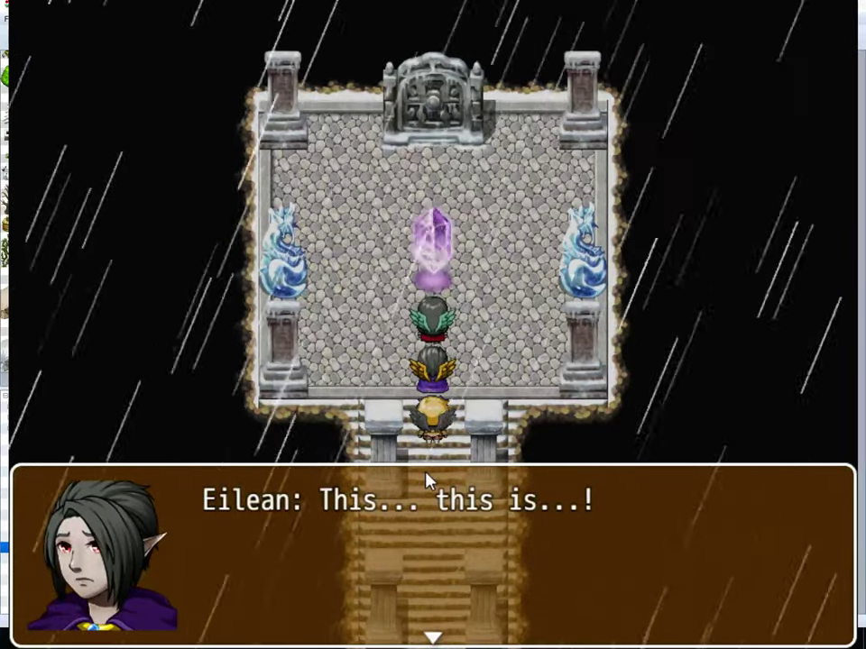
Step: Advance the crystal scene and the boss battle's opening dialogue in the playtest, and view the Southern Blackwood - Base map in the editor
{"action": "key", "text": "Return"}
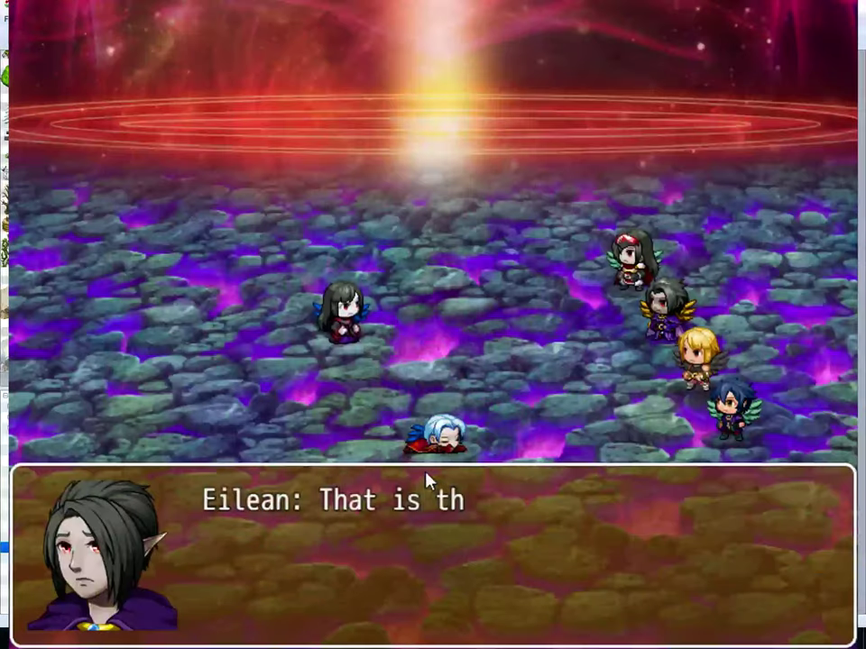
{"action": "key", "text": "Return"}
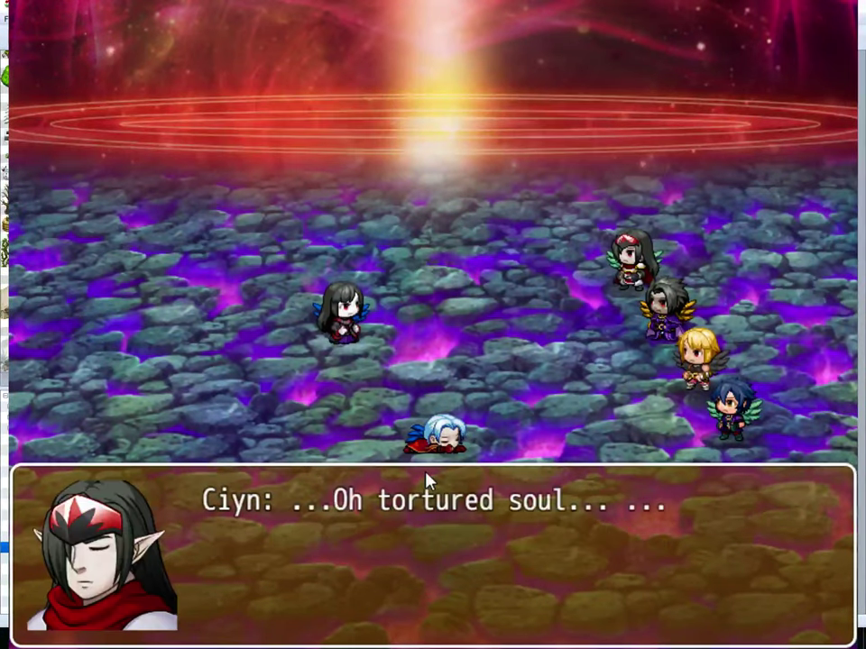
{"action": "key", "text": "Return"}
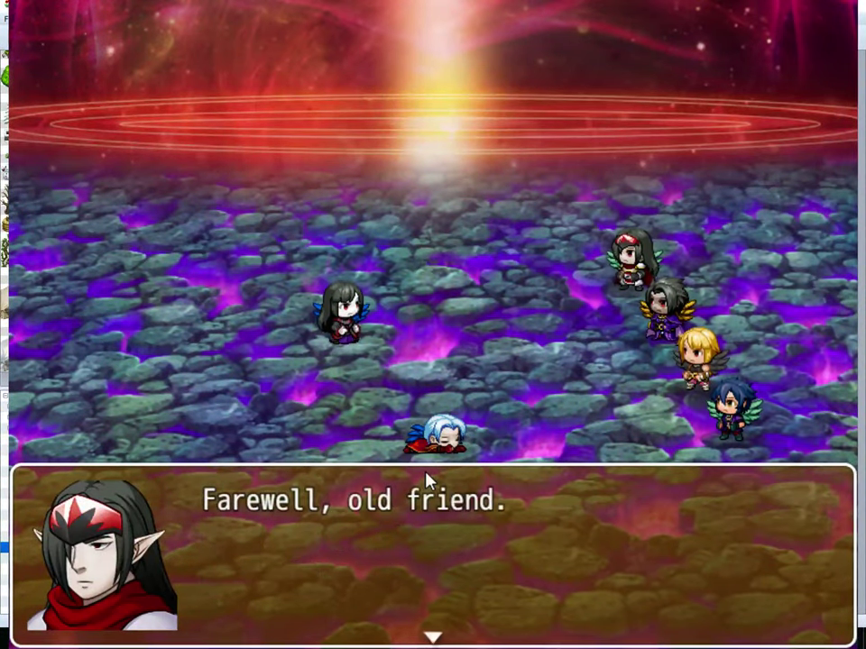
{"action": "key", "text": "Return"}
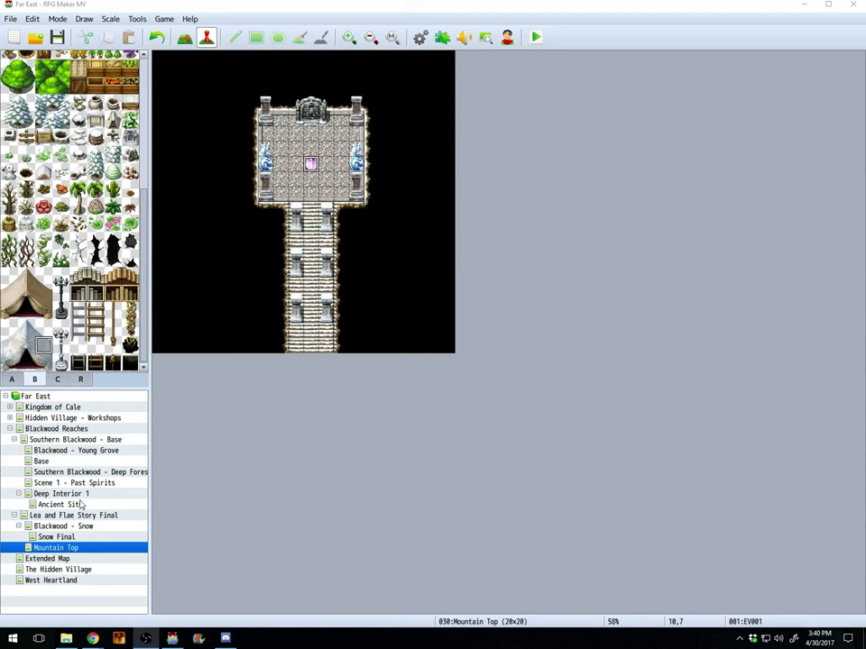
{"action": "left_click", "coordinate": [80, 439]}
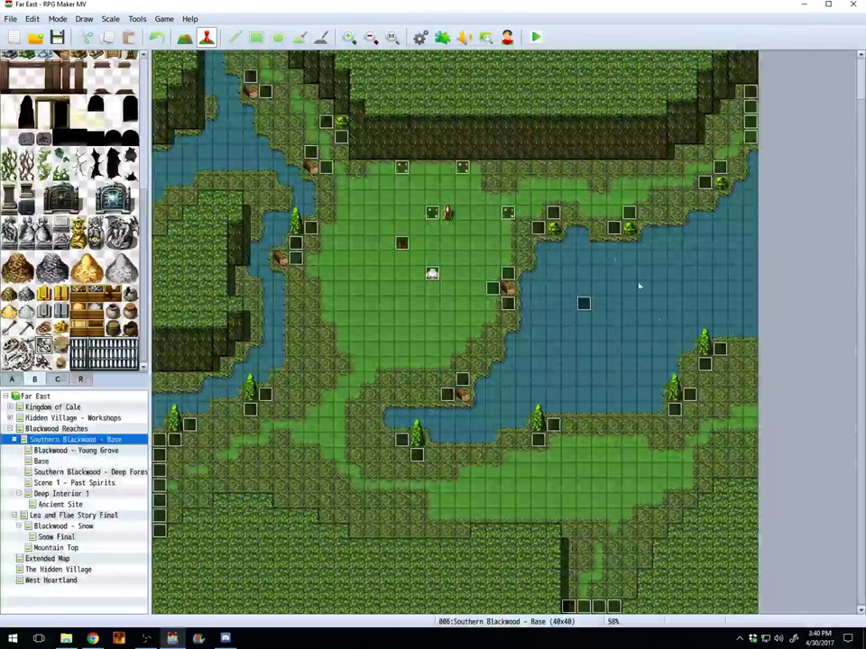
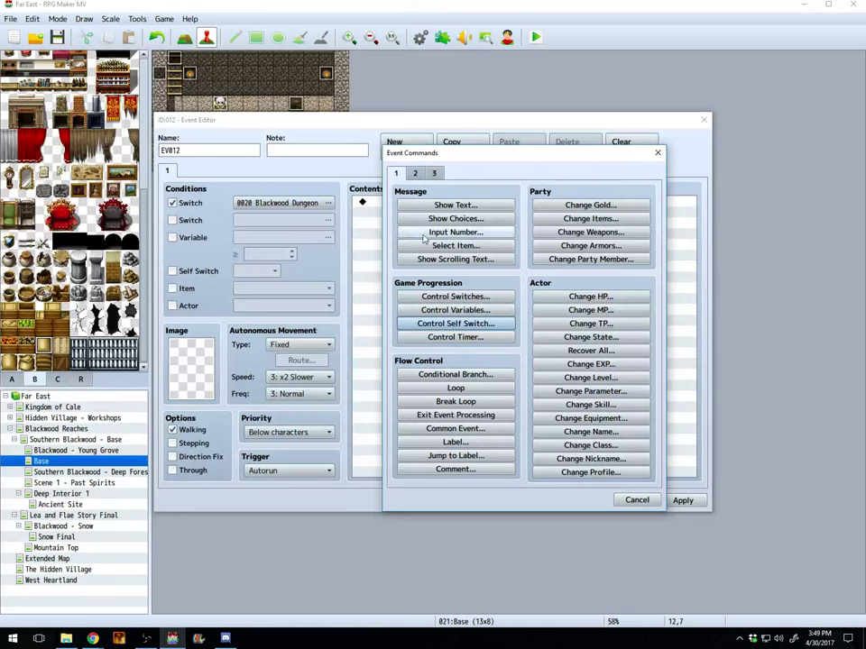
Step: Add a conditional branch for switch 0004 Sola being OFF, with an else branch, to event EV012
{"action": "left_click", "coordinate": [432, 375]}
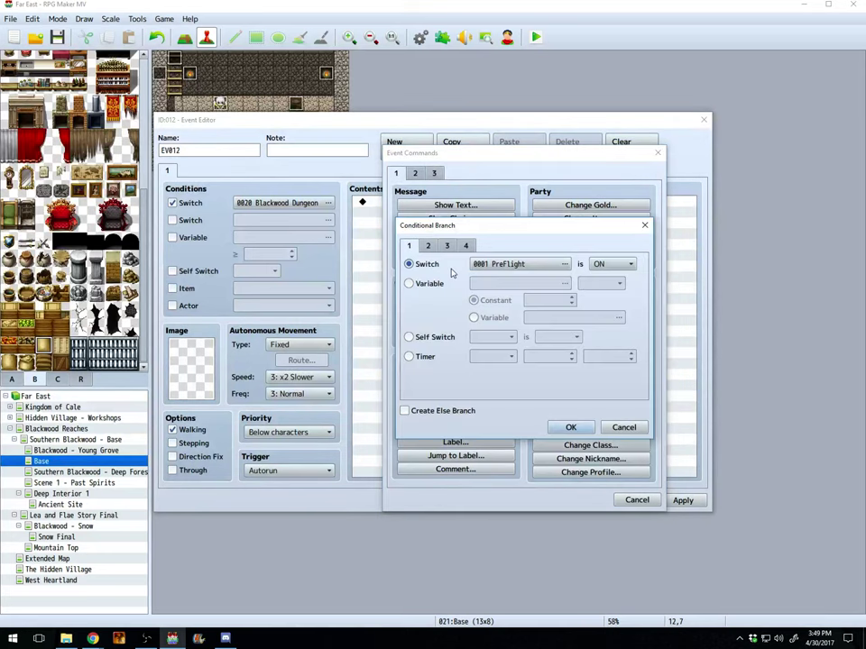
{"action": "left_click", "coordinate": [611, 264]}
{"action": "left_click", "coordinate": [599, 289]}
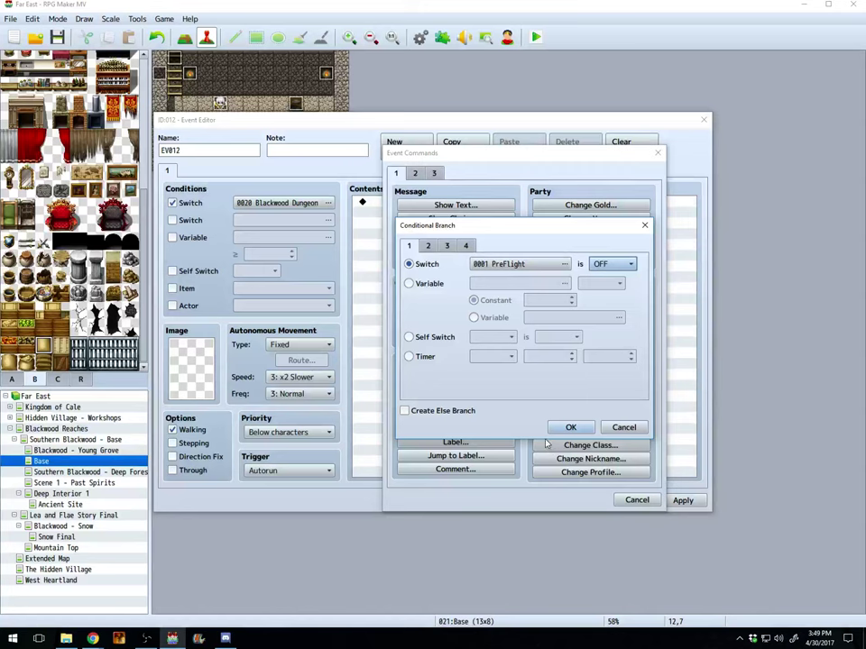
{"action": "left_click", "coordinate": [564, 264]}
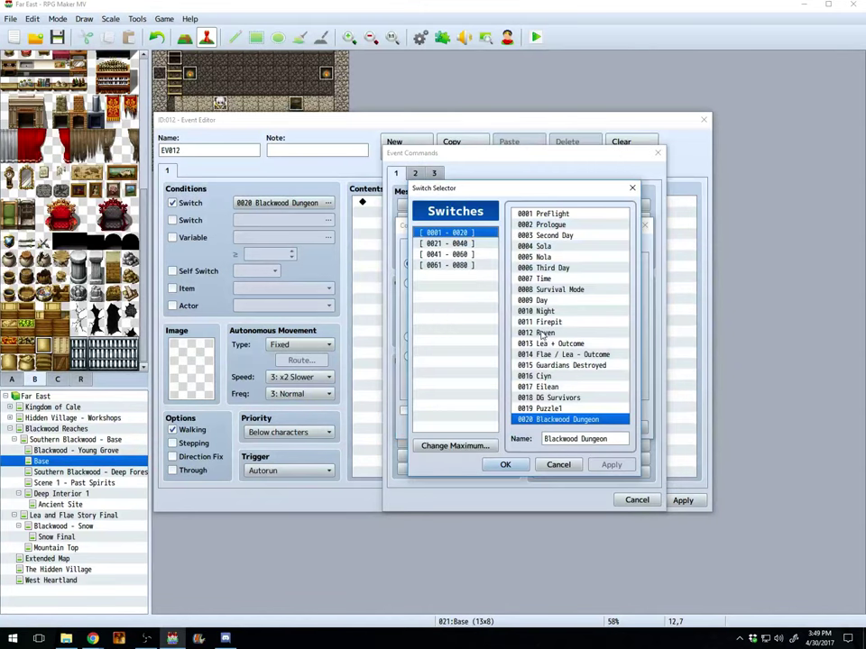
{"action": "left_click", "coordinate": [544, 246]}
{"action": "left_click", "coordinate": [505, 465]}
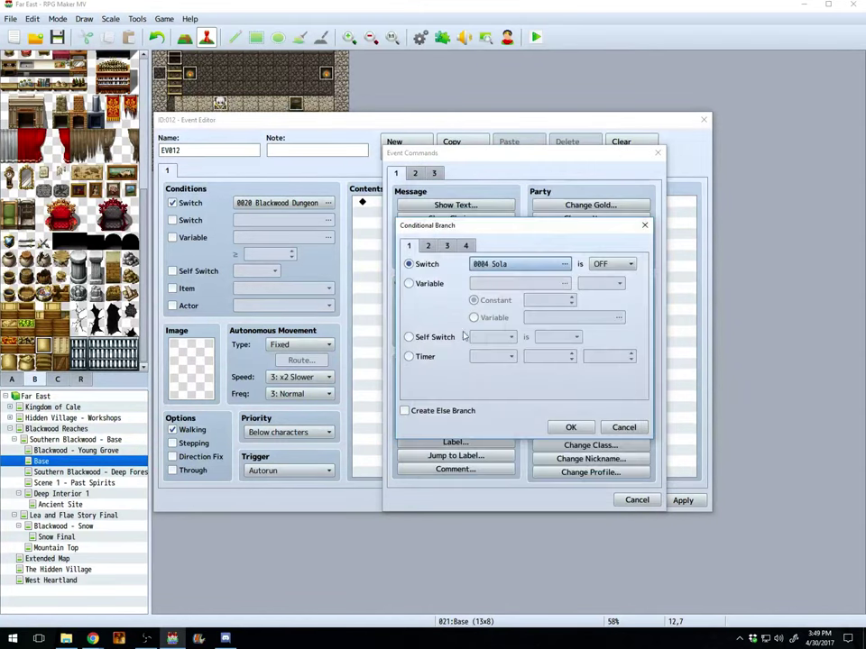
{"action": "left_click", "coordinate": [445, 412]}
{"action": "left_click", "coordinate": [571, 427]}
Step: Nest three copies of the Sola is OFF branch inside one another to make four levels
{"action": "left_click", "coordinate": [424, 203]}
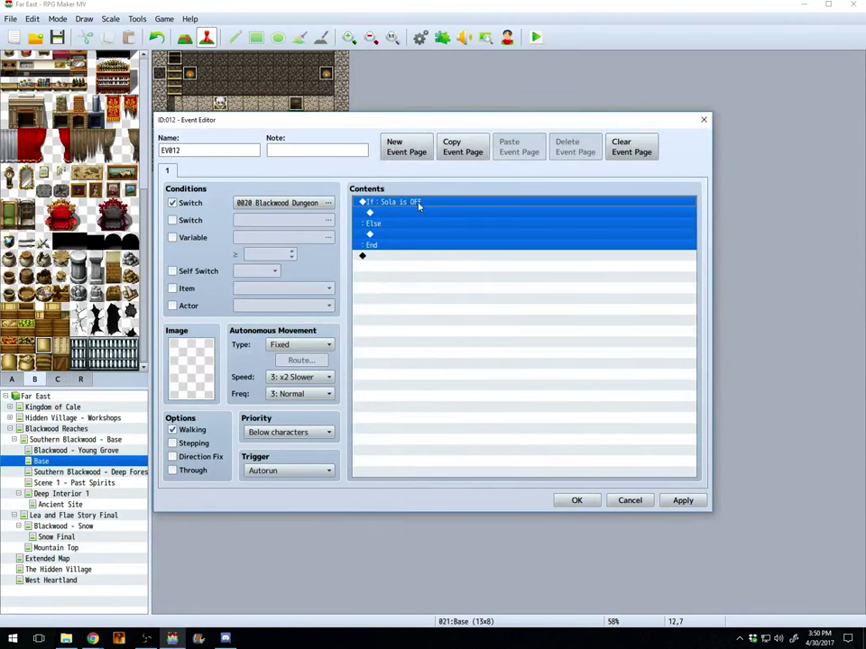
{"action": "key", "text": "ctrl+c"}
{"action": "key", "text": "Down"}
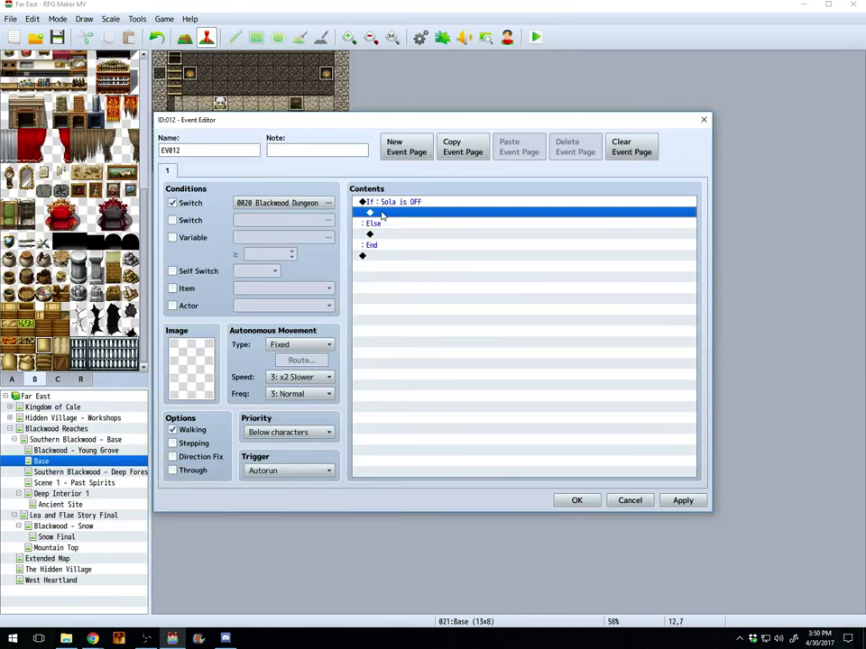
{"action": "key", "text": "ctrl+v"}
{"action": "left_click", "coordinate": [395, 224]}
{"action": "key", "text": "ctrl+v"}
{"action": "left_click", "coordinate": [397, 233]}
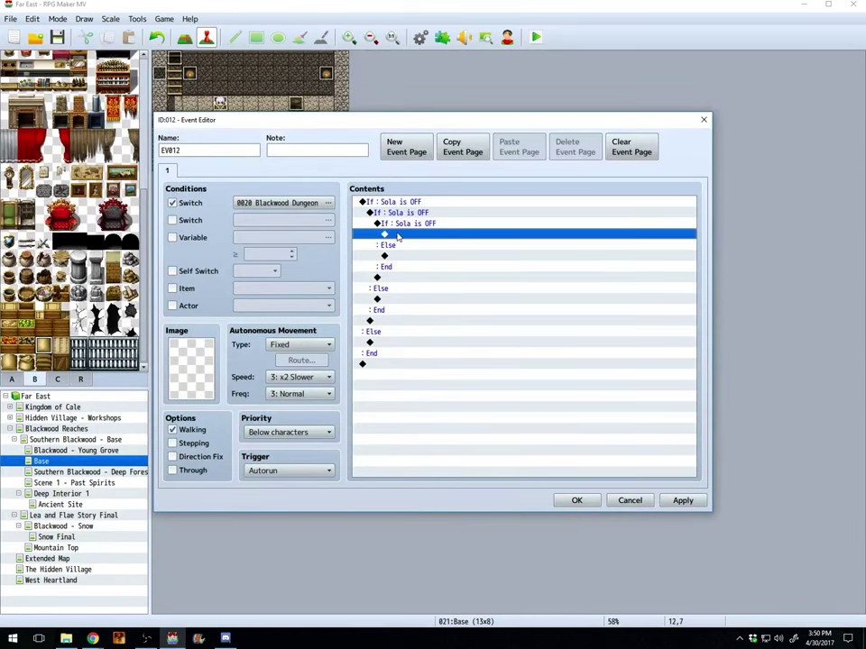
{"action": "key", "text": "ctrl+v"}
Step: Change the second-level branch's condition to switch 0005 Nola being OFF
{"action": "double_click", "coordinate": [412, 228]}
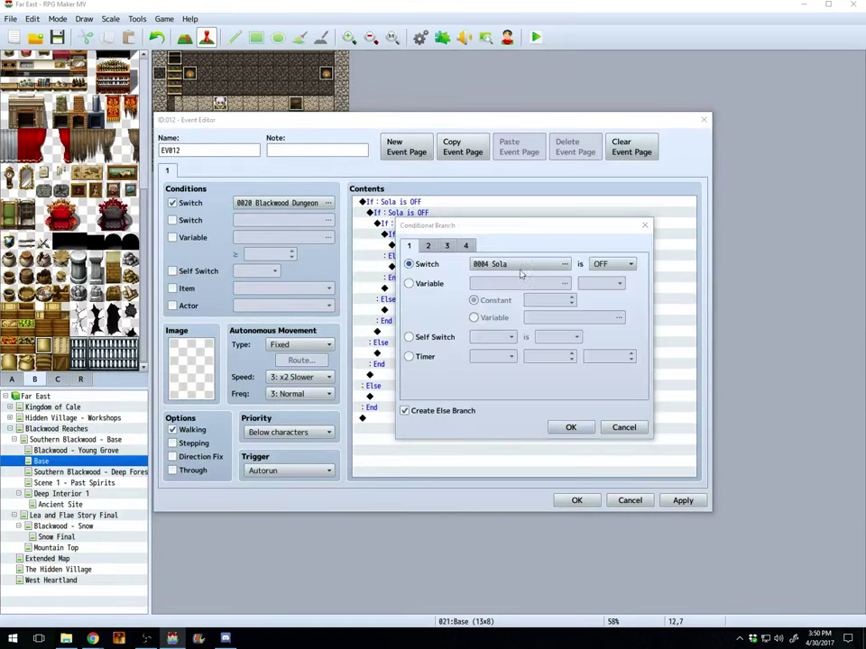
{"action": "left_click", "coordinate": [505, 265]}
{"action": "left_click", "coordinate": [541, 257]}
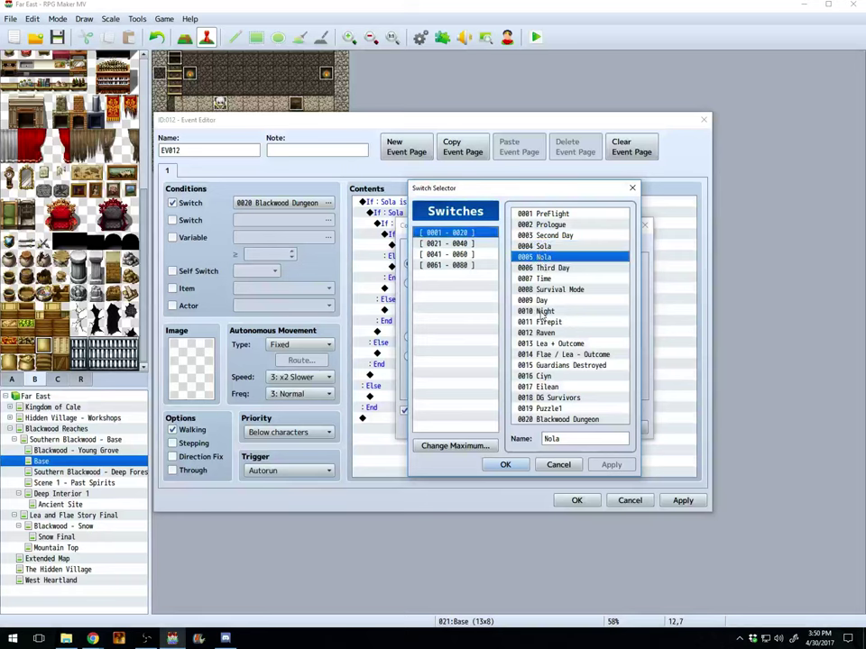
{"action": "left_click", "coordinate": [505, 465]}
{"action": "left_click", "coordinate": [569, 427]}
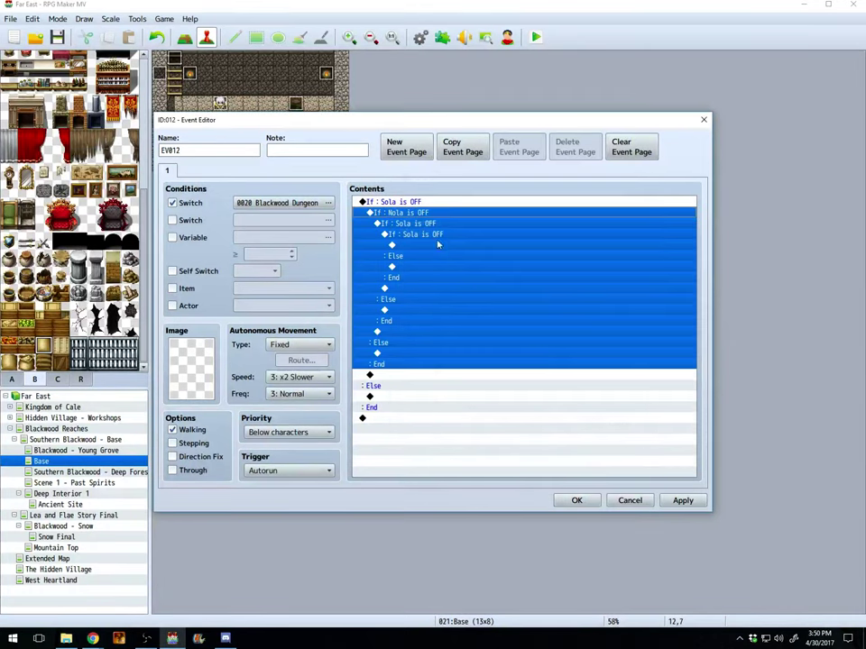
Step: Leave the third-level branch's condition without changing it and delete the entire nested branch structure from EV012
{"action": "double_click", "coordinate": [419, 226]}
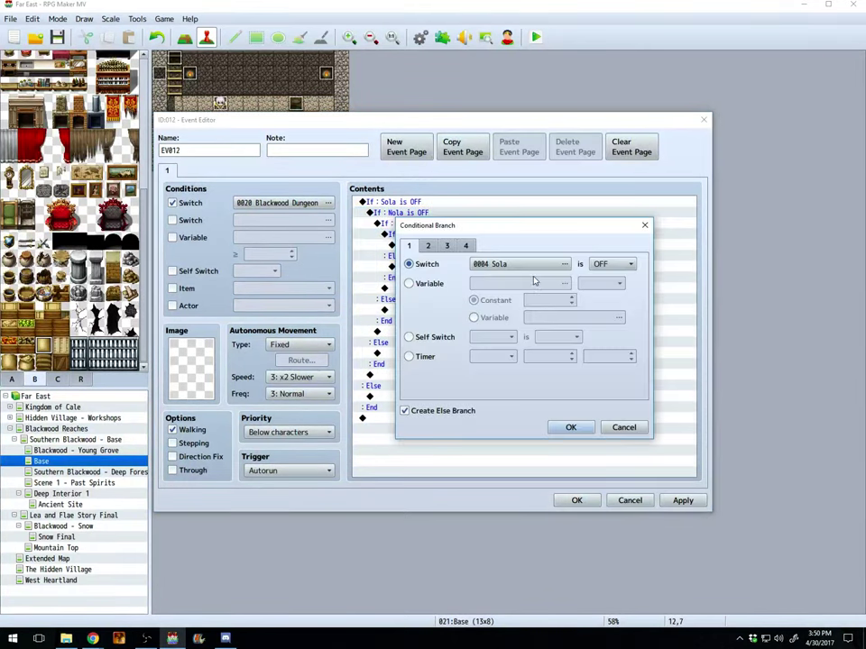
{"action": "left_click", "coordinate": [505, 264]}
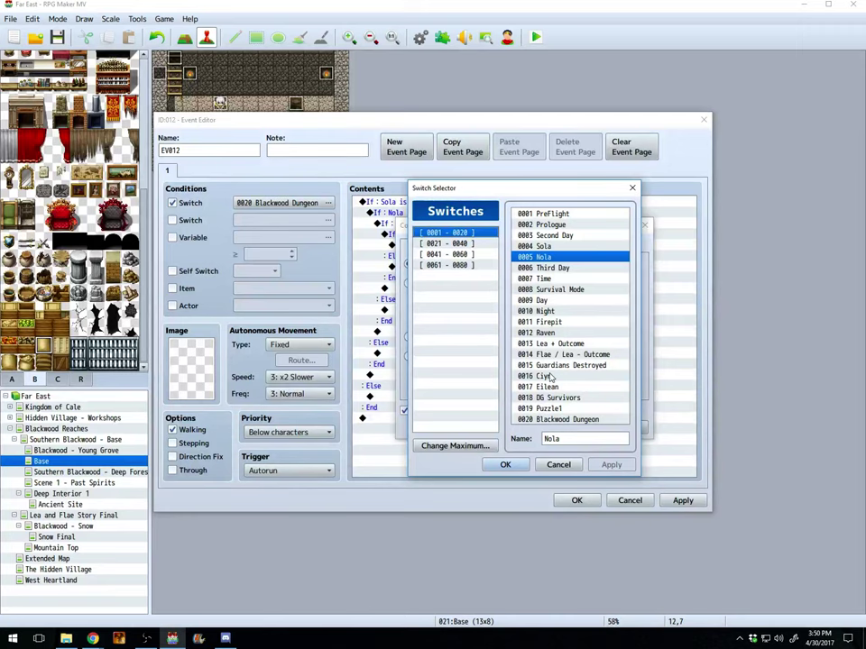
{"action": "left_click", "coordinate": [557, 464]}
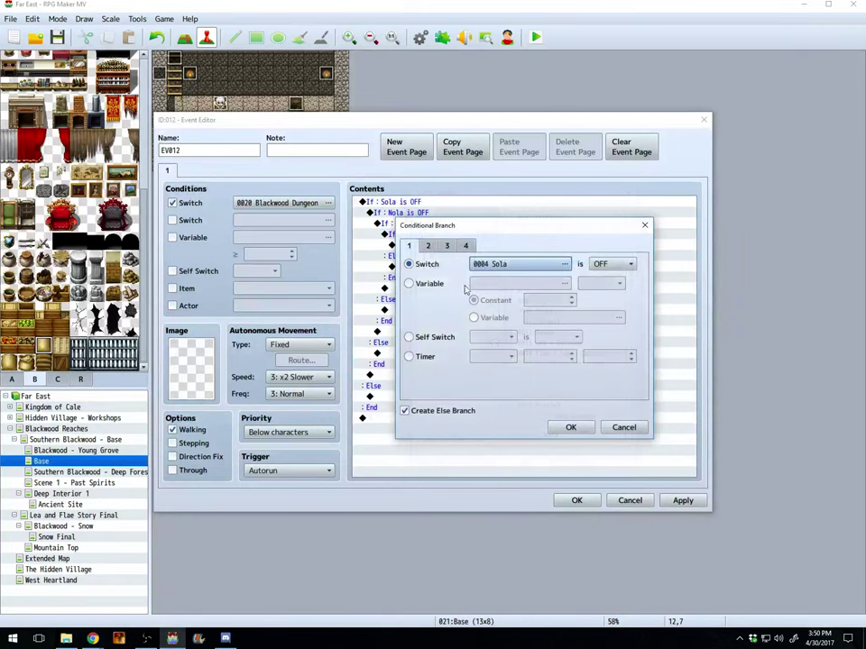
{"action": "left_click", "coordinate": [623, 428]}
{"action": "key", "text": "shift+Down"}
{"action": "left_click", "coordinate": [413, 202]}
{"action": "key", "text": "Delete"}
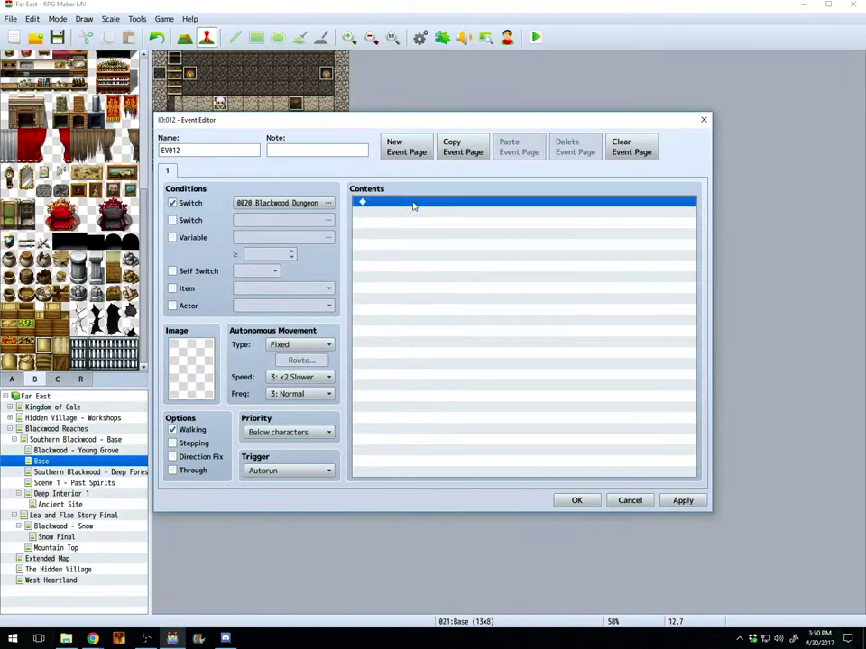
Step: Add a conditional branch for switch 0004 Sola being ON, without an else branch, to EV012
{"action": "double_click", "coordinate": [410, 202]}
{"action": "left_click", "coordinate": [442, 373]}
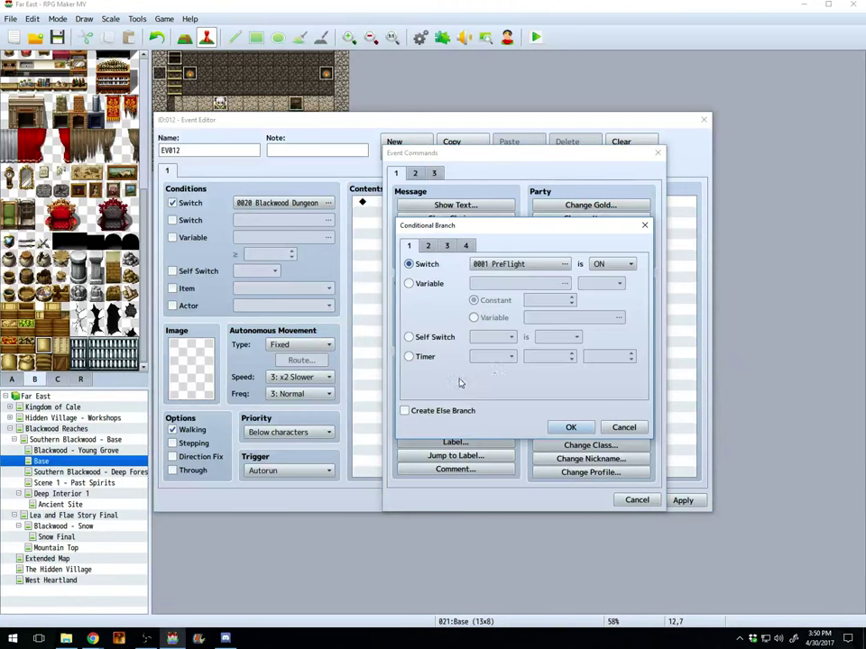
{"action": "left_click", "coordinate": [520, 263]}
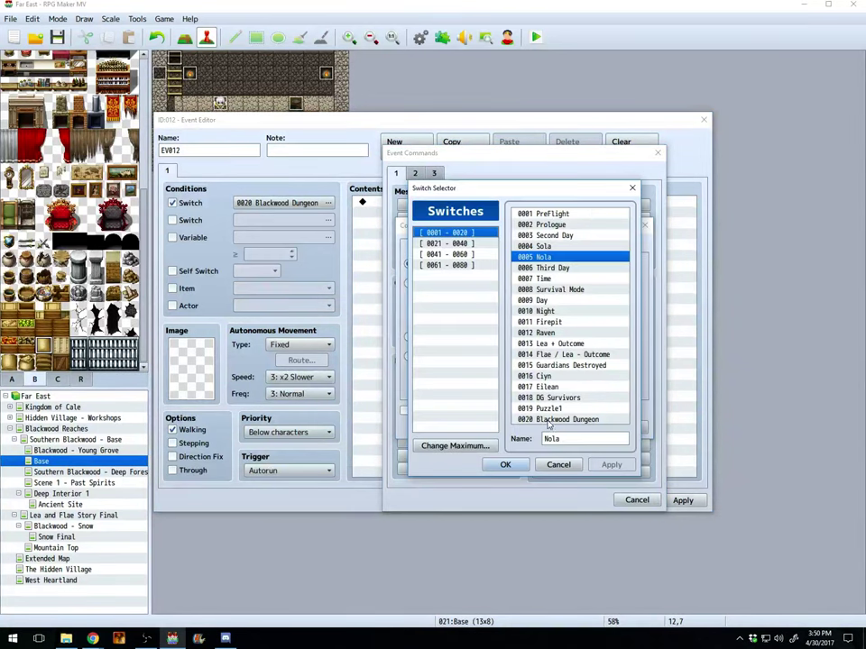
{"action": "left_click", "coordinate": [545, 247]}
{"action": "left_click", "coordinate": [507, 464]}
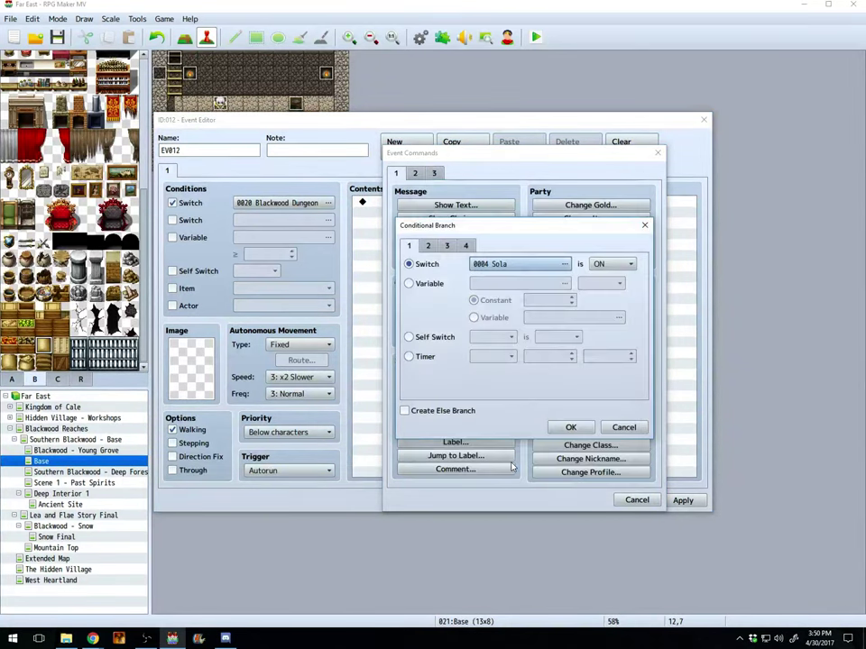
{"action": "left_click", "coordinate": [570, 428]}
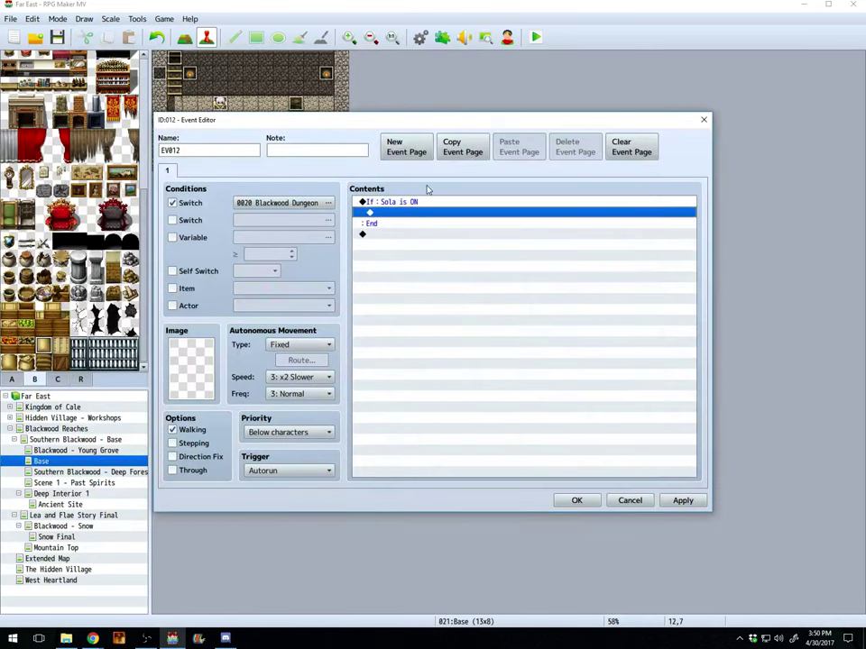
Step: Nest three copies of the Sola is ON branch inside one another to make four levels
{"action": "left_click", "coordinate": [410, 203]}
{"action": "key", "text": "ctrl+c"}
{"action": "left_click", "coordinate": [409, 212]}
{"action": "key", "text": "ctrl+v"}
{"action": "key", "text": "Down"}
{"action": "key", "text": "Down"}
{"action": "key", "text": "Up"}
{"action": "key", "text": "Up"}
{"action": "key", "text": "Up"}
{"action": "key", "text": "Up"}
{"action": "key", "text": "ctrl+v"}
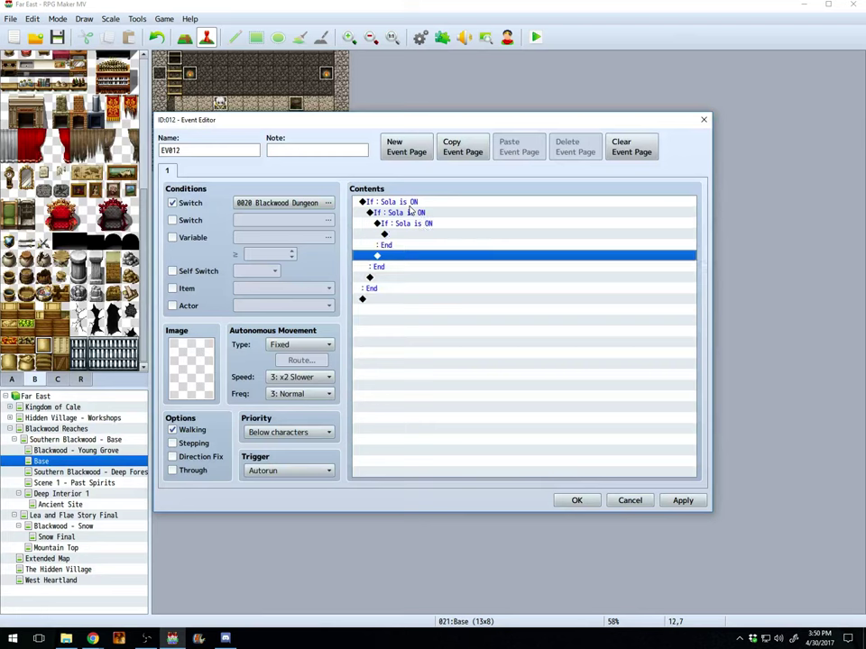
{"action": "key", "text": "Up"}
{"action": "key", "text": "Up"}
{"action": "key", "text": "ctrl+v"}
Step: Change the second-level branch's condition to switch 0005 Nola being ON
{"action": "double_click", "coordinate": [410, 210]}
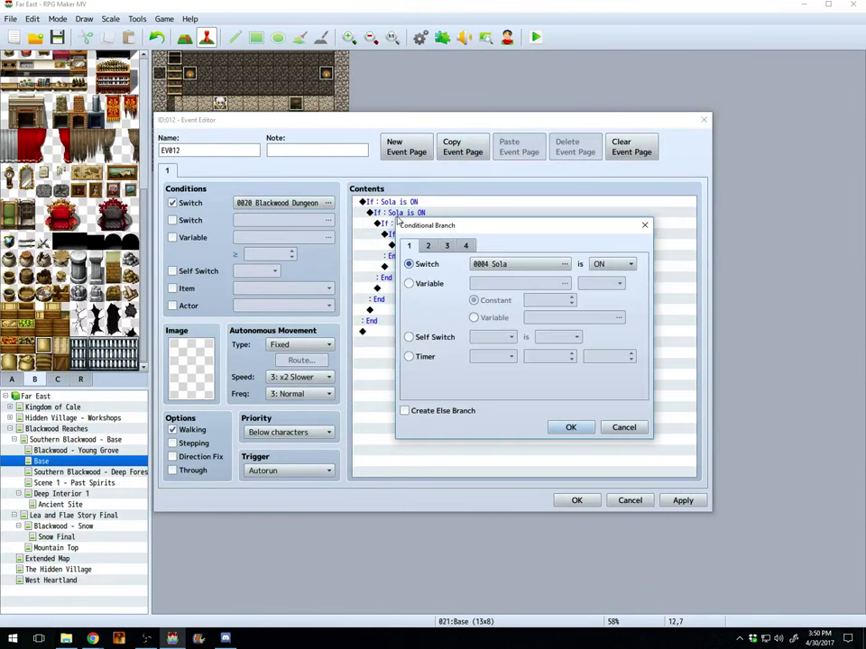
{"action": "left_click", "coordinate": [522, 270]}
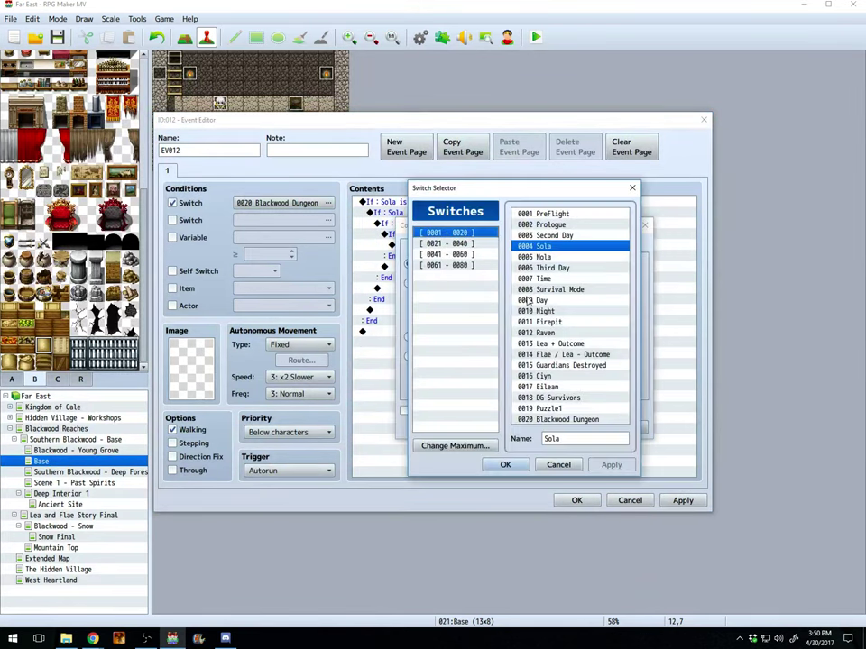
{"action": "left_click", "coordinate": [542, 253]}
{"action": "left_click", "coordinate": [504, 461]}
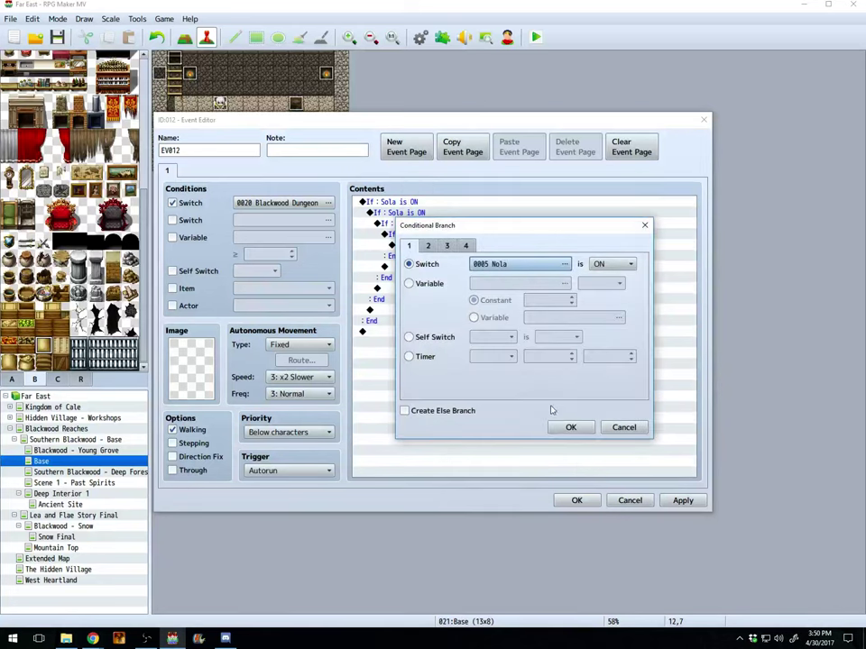
{"action": "left_click", "coordinate": [570, 427]}
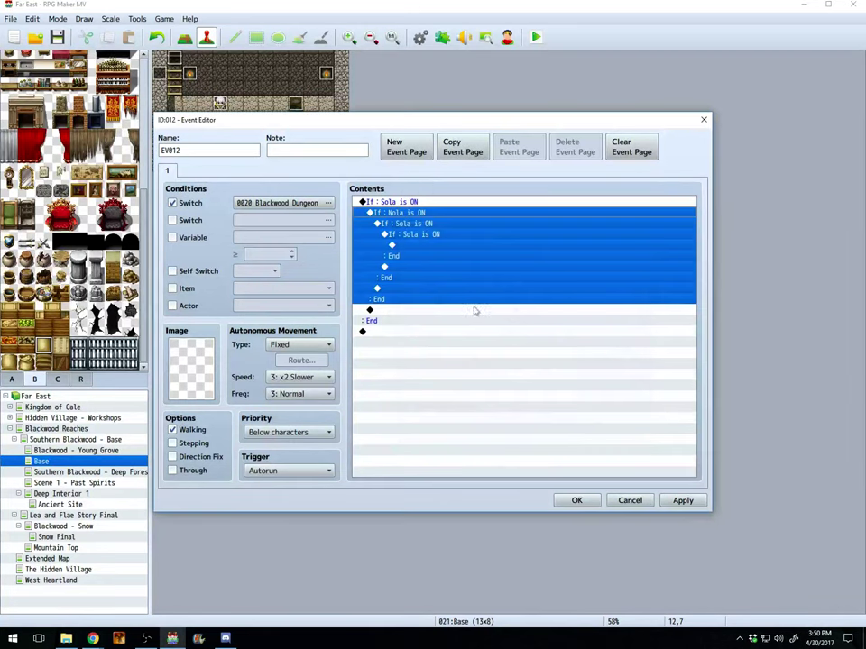
Step: Try to change the third-level branch's condition to switch 0016 Ciyn
{"action": "double_click", "coordinate": [431, 223]}
{"action": "left_click", "coordinate": [521, 267]}
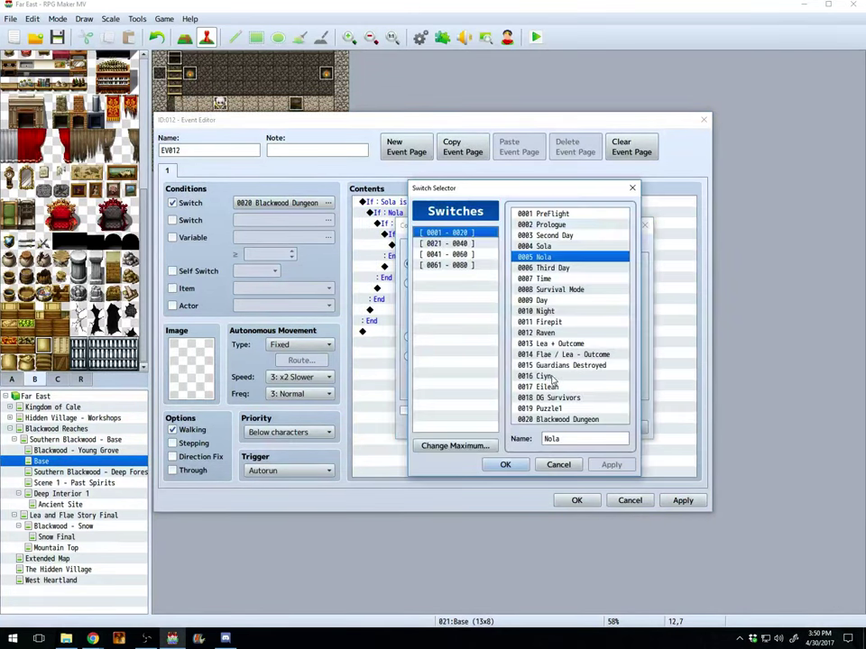
{"action": "left_click", "coordinate": [544, 376]}
{"action": "left_click", "coordinate": [559, 465]}
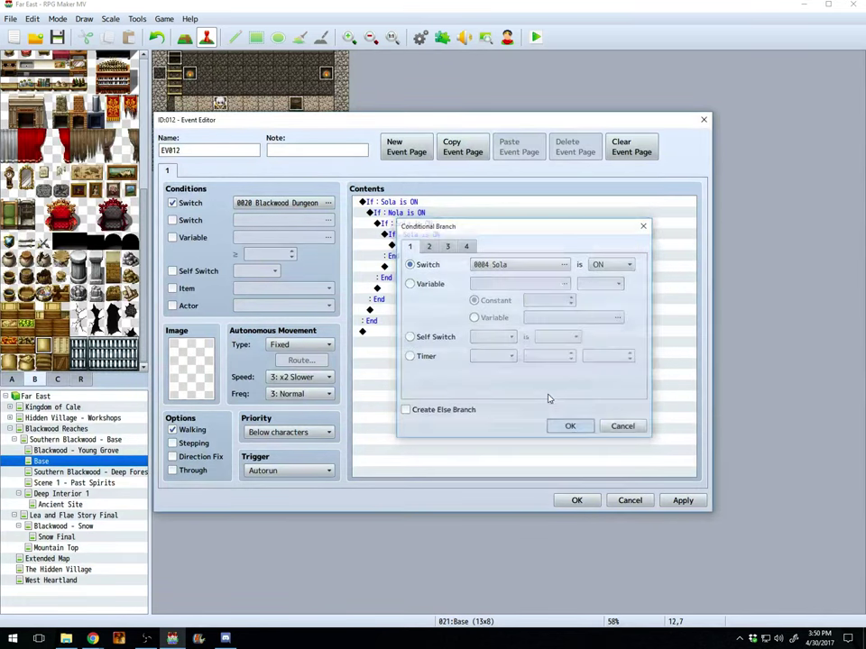
{"action": "left_click", "coordinate": [570, 428]}
Step: Change the innermost branch's condition to switch 0017 Eilean being ON and select the third-level branch
{"action": "double_click", "coordinate": [448, 235]}
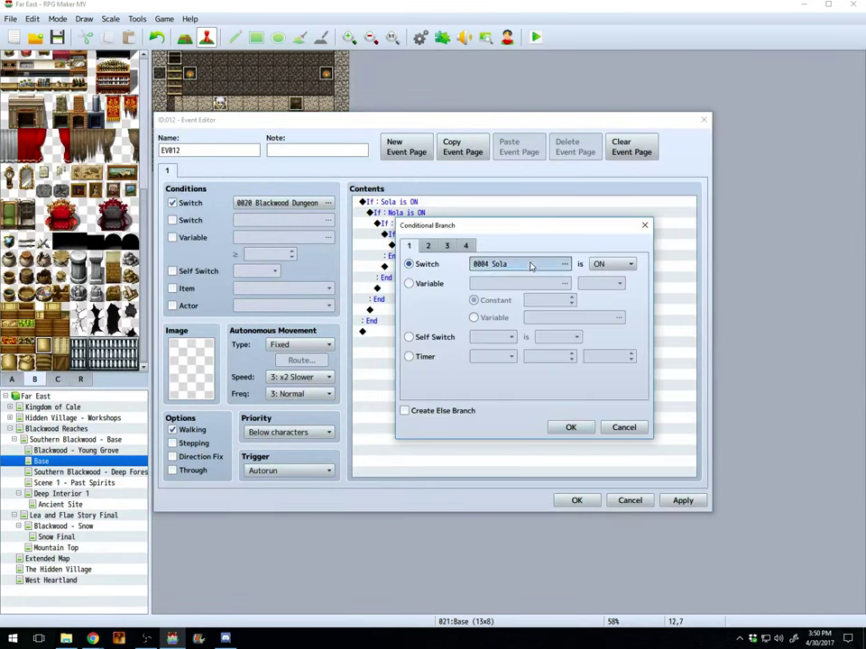
{"action": "left_click", "coordinate": [533, 265]}
{"action": "left_click", "coordinate": [546, 387]}
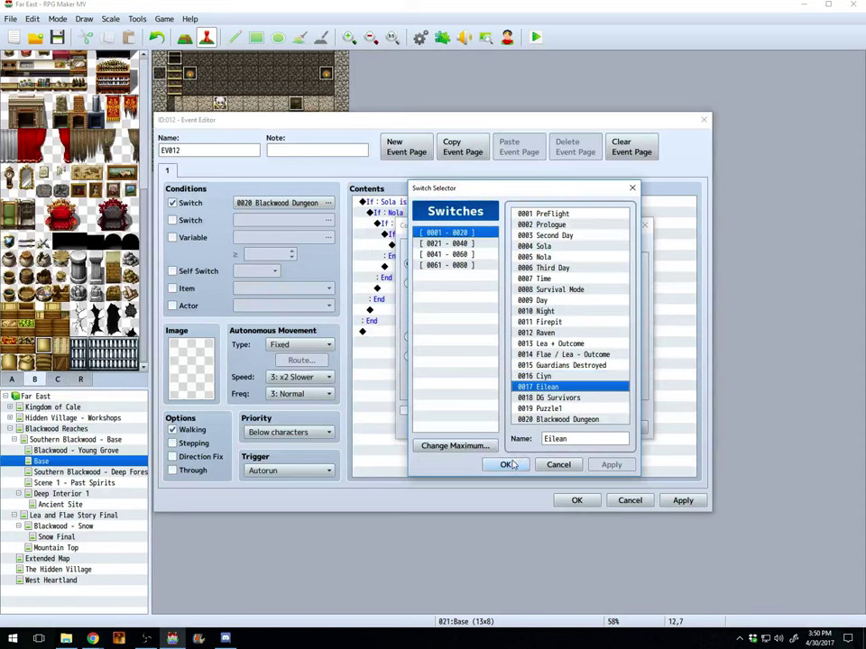
{"action": "left_click", "coordinate": [507, 464]}
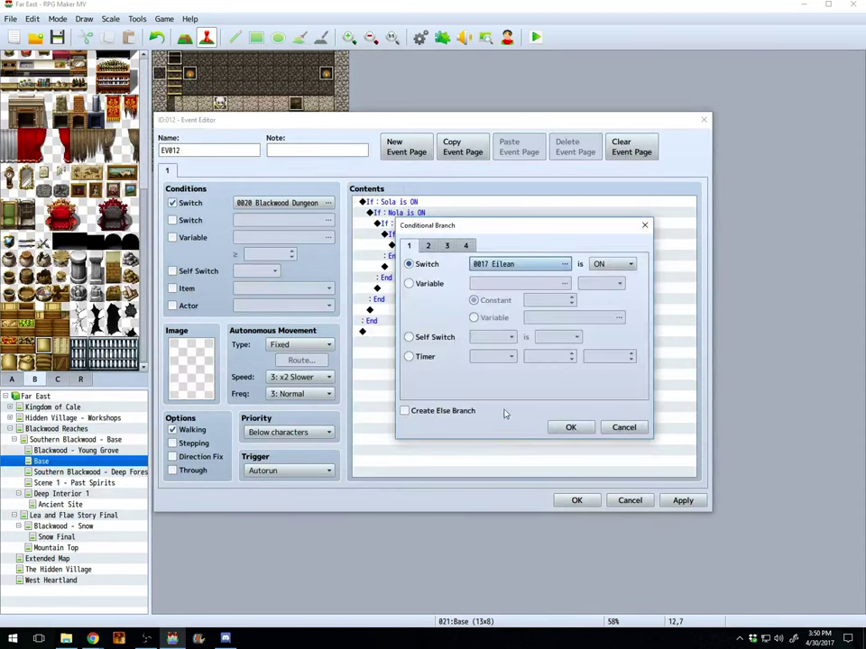
{"action": "left_click", "coordinate": [570, 427]}
{"action": "left_click", "coordinate": [432, 225]}
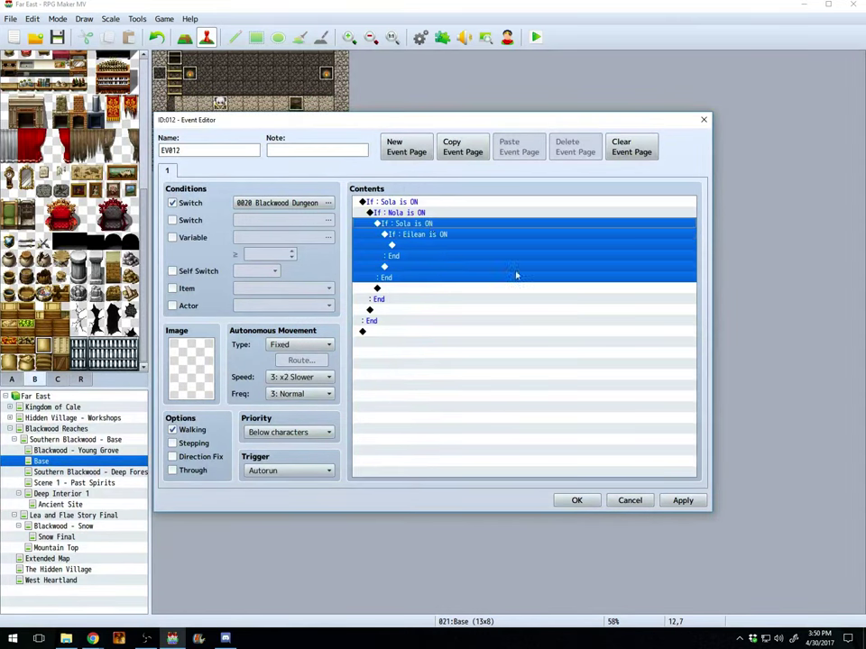
Step: Change the third-level branch's condition to switch 0016 Ciyn being ON
{"action": "double_click", "coordinate": [516, 272]}
{"action": "left_click", "coordinate": [559, 266]}
{"action": "left_click", "coordinate": [572, 383]}
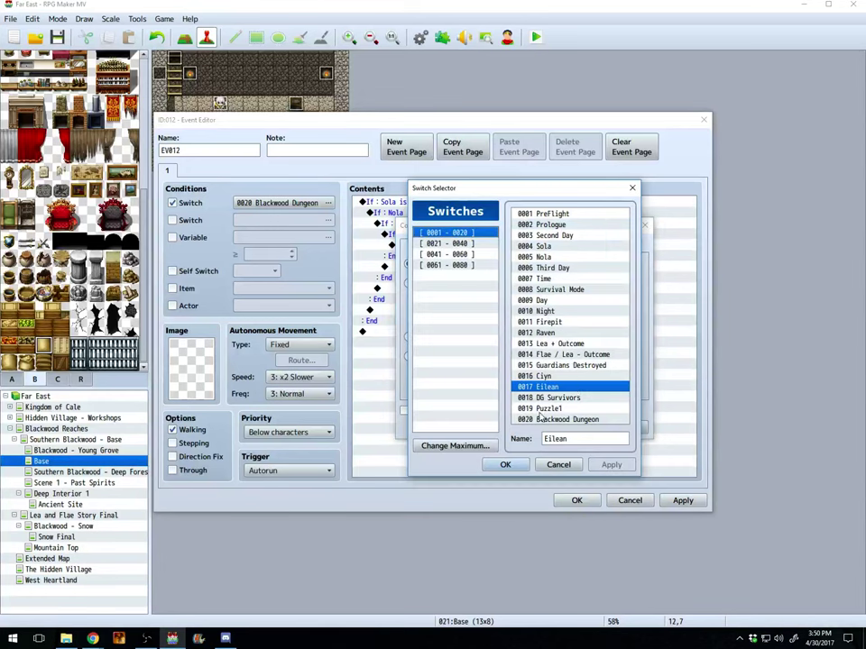
{"action": "left_click", "coordinate": [541, 376]}
{"action": "left_click", "coordinate": [505, 465]}
{"action": "left_click", "coordinate": [569, 428]}
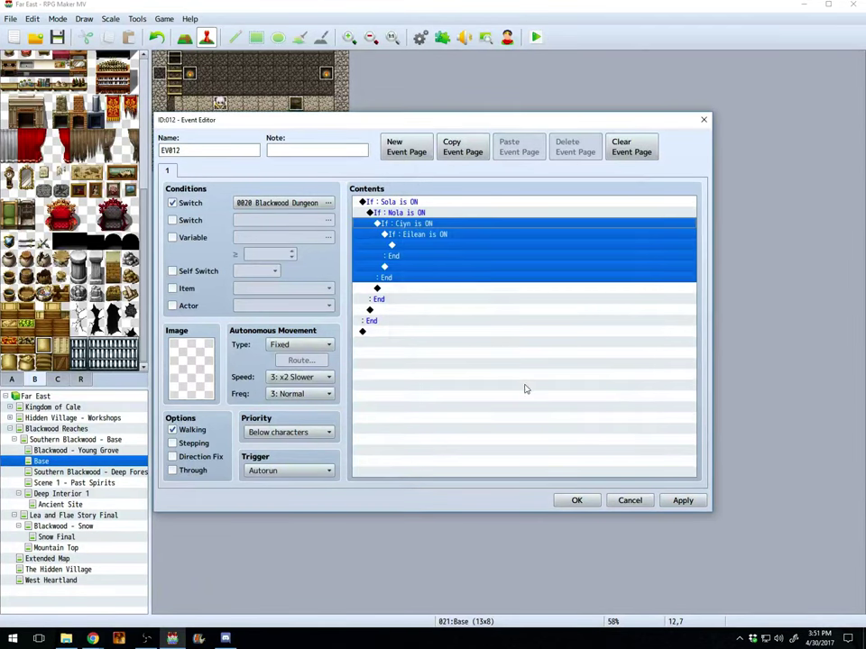
{"action": "left_click", "coordinate": [485, 323]}
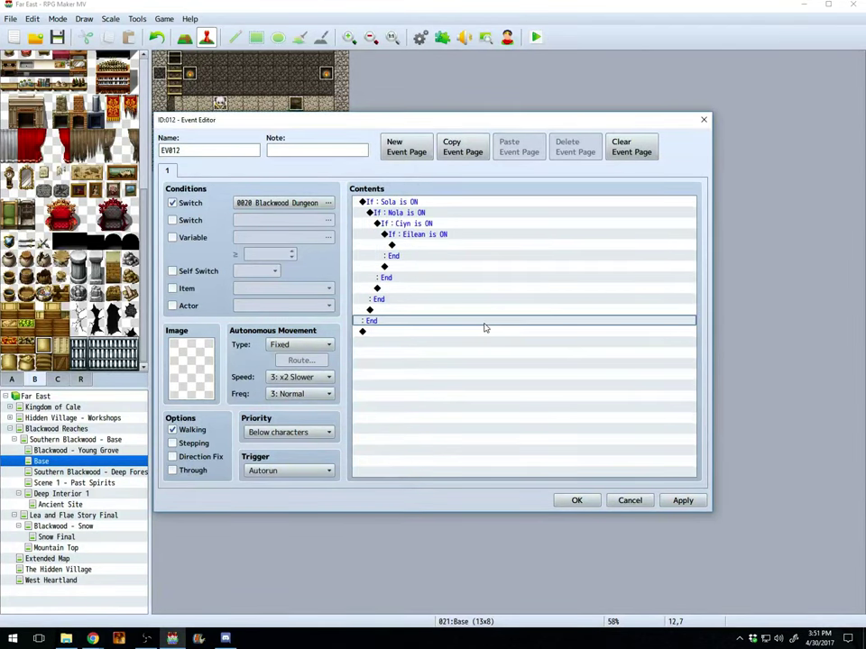
Step: Add a text message inside the Eilean branch with Nel's eyes-closed last face, reading "Nel: ...You sure?"
{"action": "double_click", "coordinate": [414, 245]}
{"action": "left_click", "coordinate": [423, 206]}
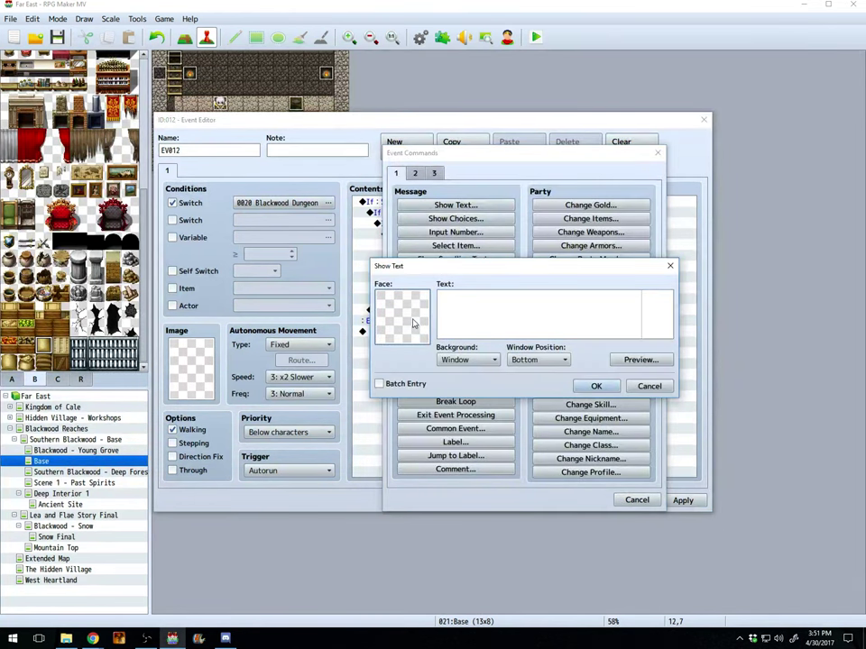
{"action": "double_click", "coordinate": [408, 320]}
{"action": "scroll", "coordinate": [365, 387], "scroll_direction": "down", "scroll_amount": 2}
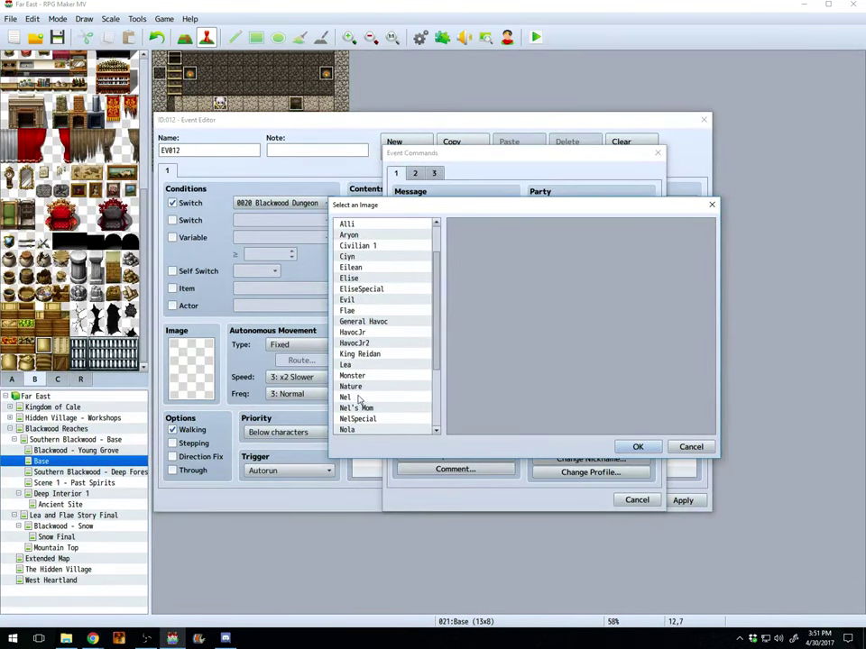
{"action": "left_click", "coordinate": [357, 398]}
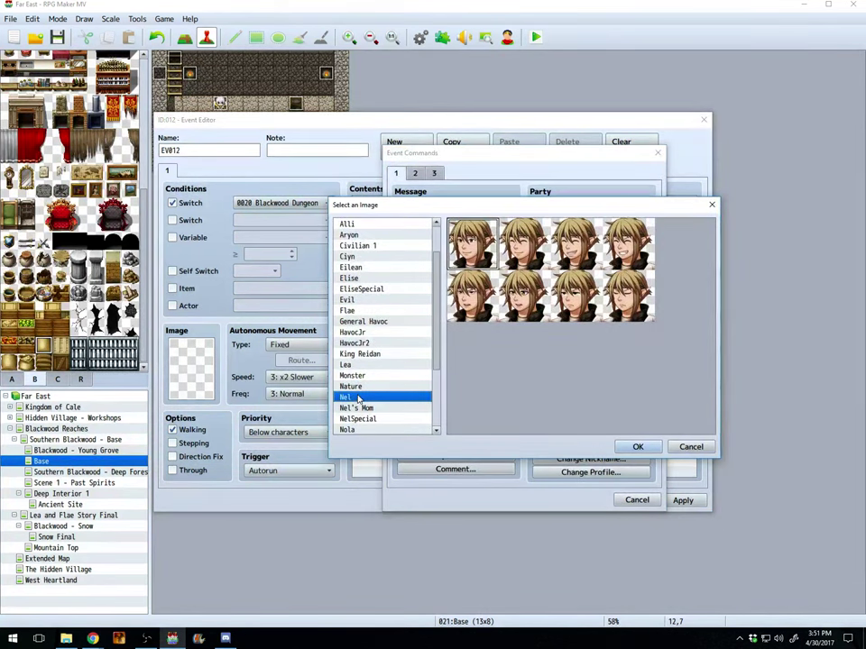
{"action": "left_click", "coordinate": [638, 447]}
{"action": "left_click", "coordinate": [511, 303]}
{"action": "type", "text": "Nel"}
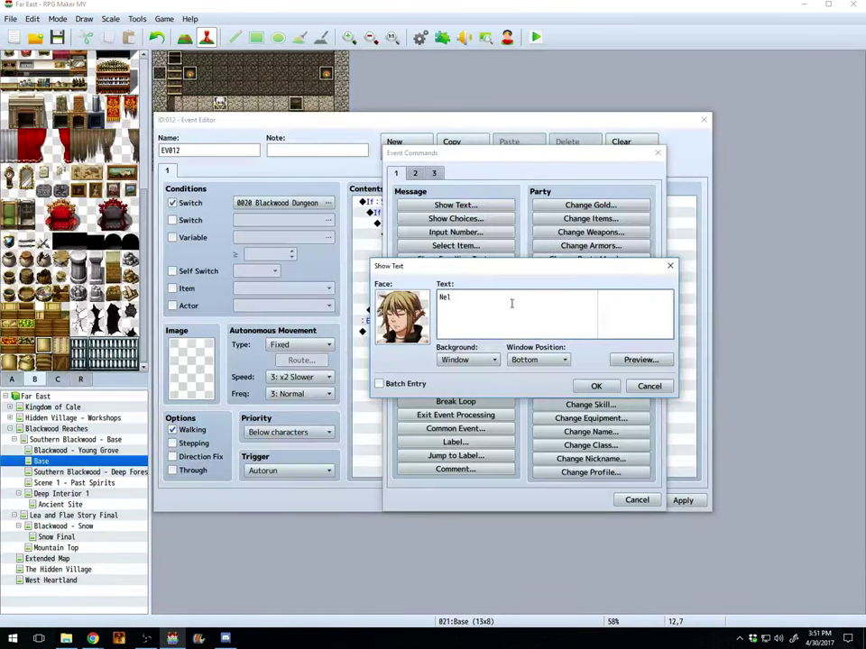
{"action": "type", "text": ": ...You sure?"}
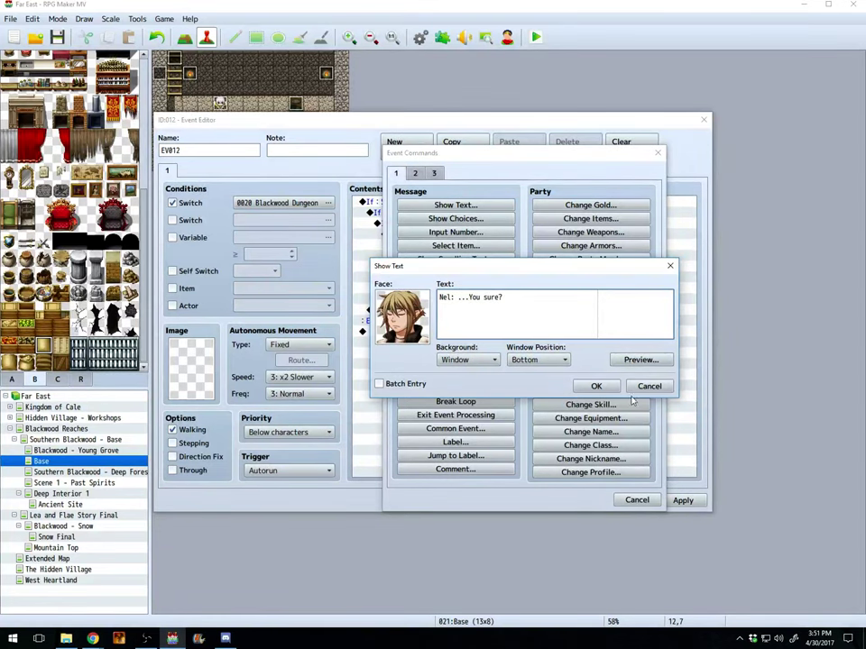
{"action": "key", "text": "ctrl+Return"}
Step: Add a reply with Elise's third face reading "Elise: ...They're all... ...dead. They've been killed, I saw it in a vision."
{"action": "double_click", "coordinate": [430, 267]}
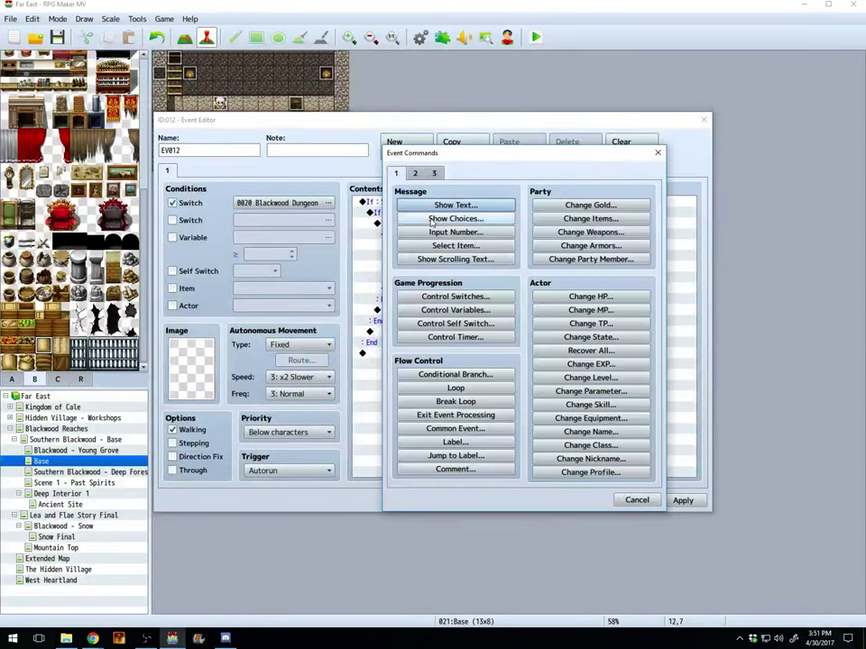
{"action": "left_click", "coordinate": [442, 205]}
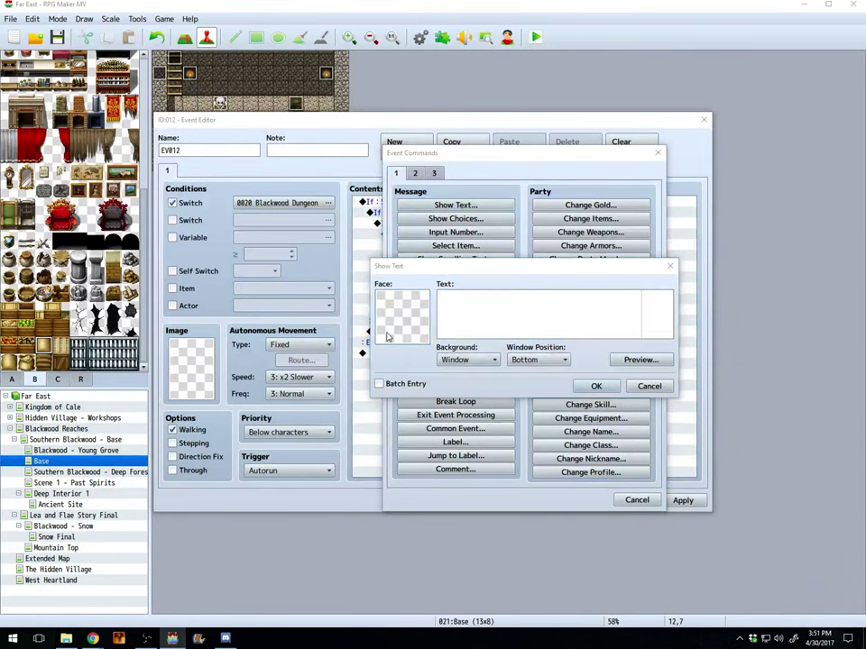
{"action": "double_click", "coordinate": [390, 334]}
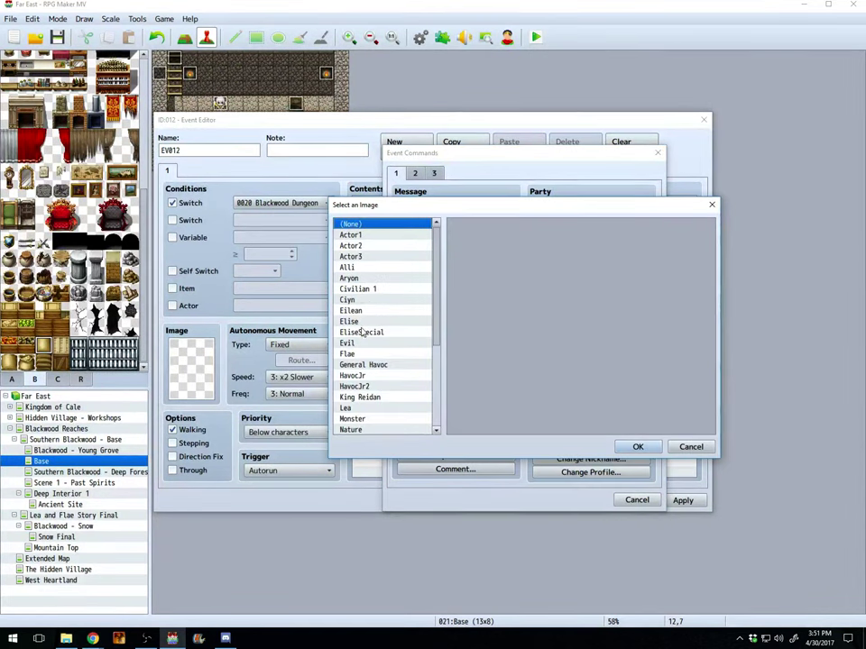
{"action": "left_click", "coordinate": [350, 321]}
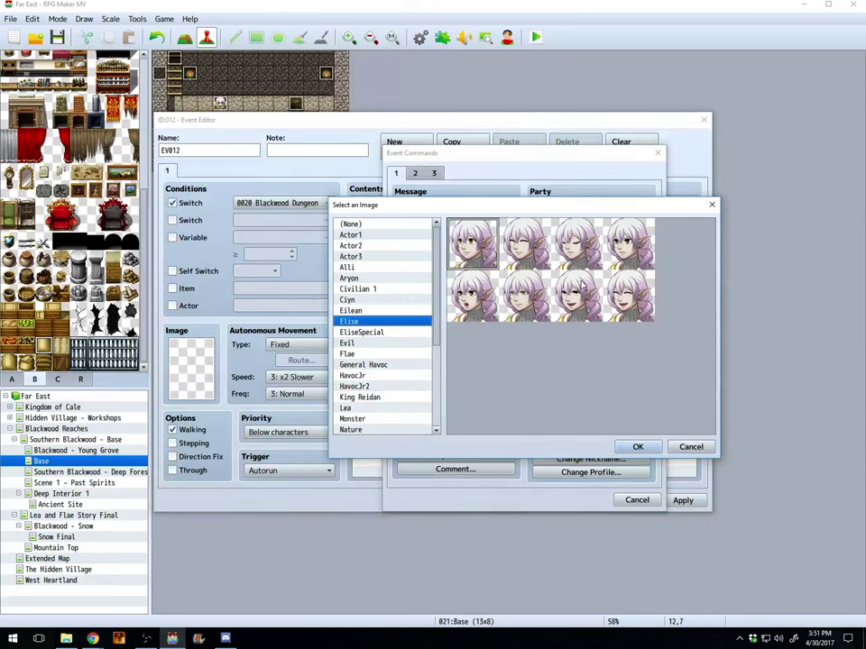
{"action": "left_click", "coordinate": [577, 243]}
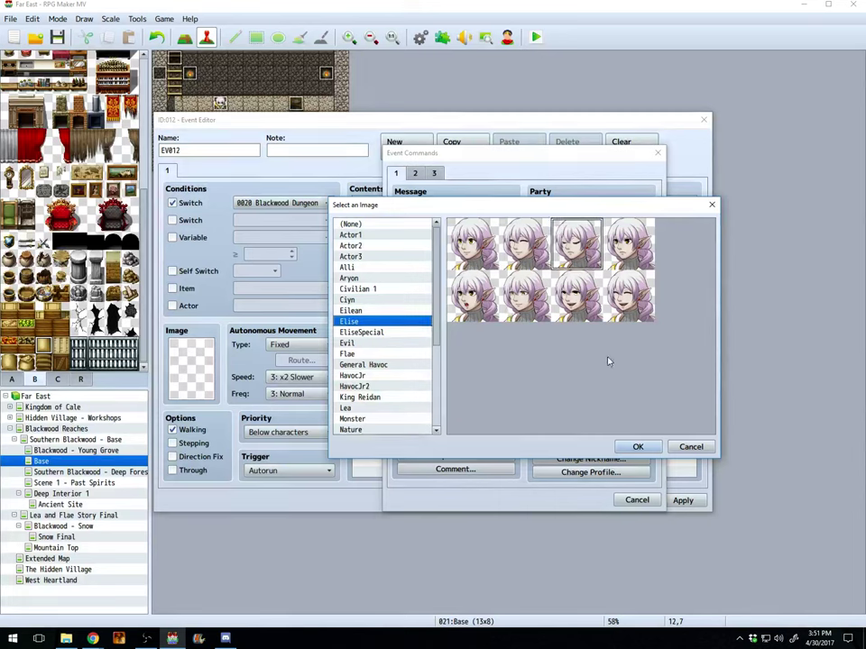
{"action": "left_click", "coordinate": [638, 447]}
{"action": "type", "text": "Elise:"}
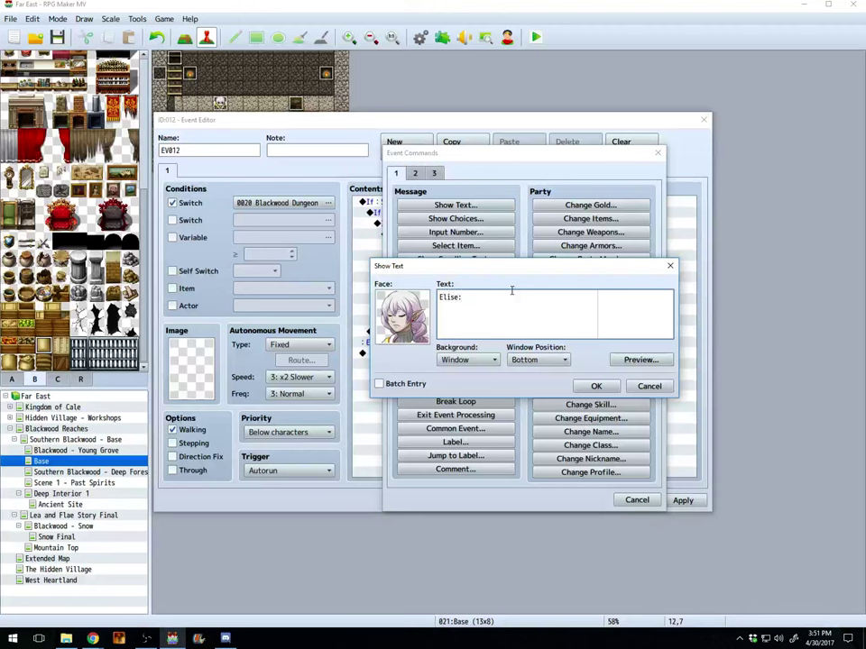
{"action": "type", "text": " ...They're all... ...dead. They've"}
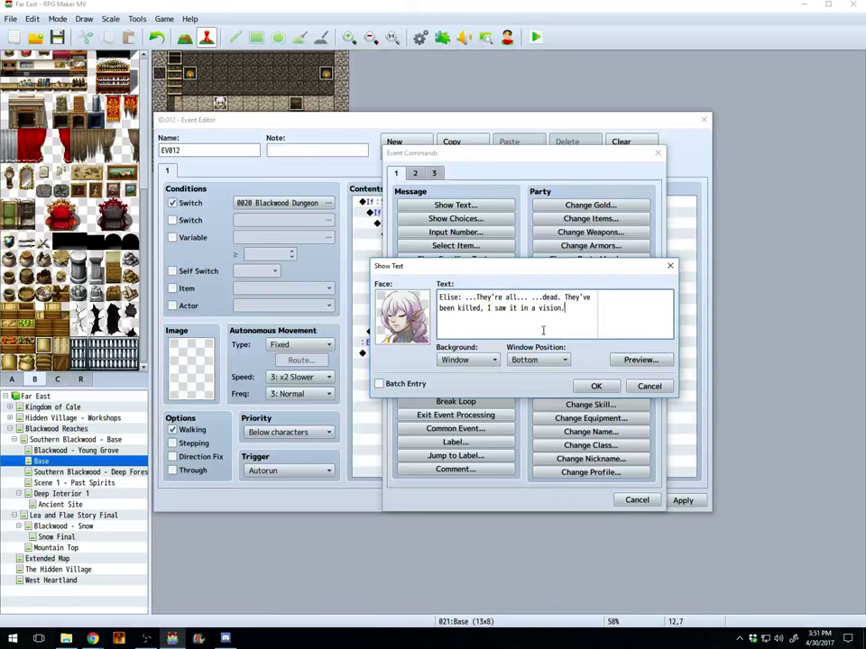
{"action": "left_click", "coordinate": [595, 386]}
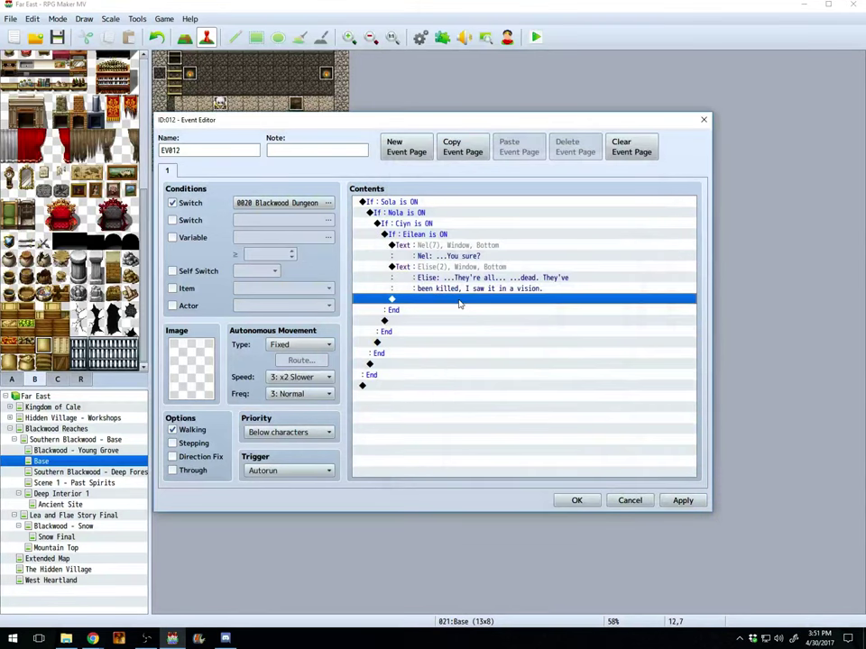
Step: Add a third message with Nel's fifth face, reading "Nel: We need to move. Now."
{"action": "double_click", "coordinate": [458, 300]}
{"action": "left_click", "coordinate": [459, 206]}
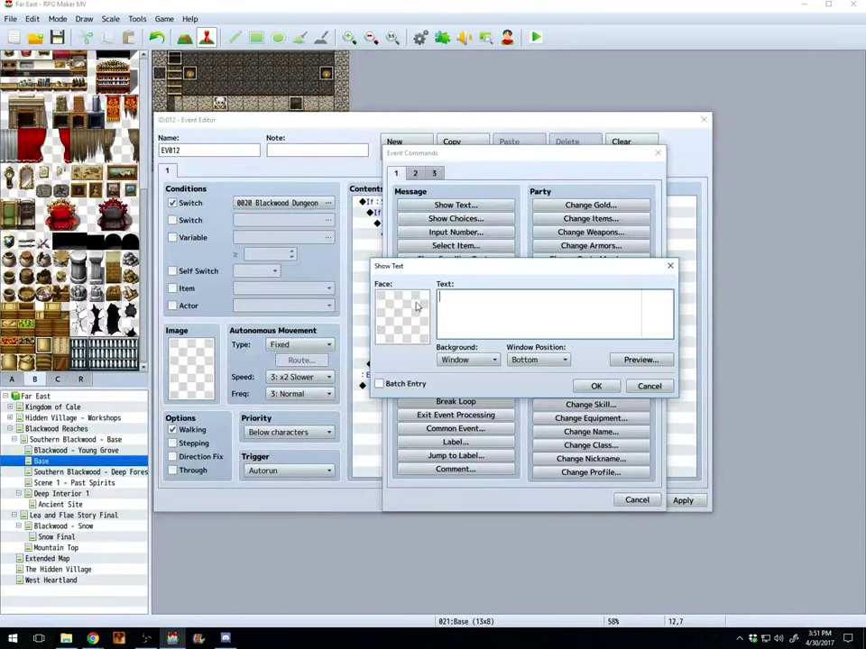
{"action": "double_click", "coordinate": [417, 307]}
{"action": "scroll", "coordinate": [357, 414], "scroll_direction": "down", "scroll_amount": 1}
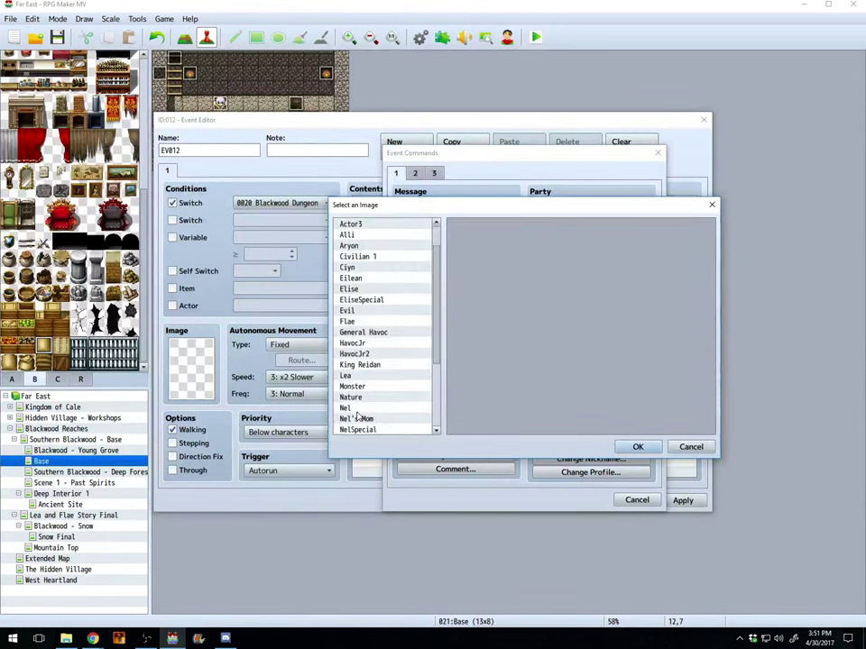
{"action": "left_click", "coordinate": [351, 409]}
{"action": "left_click", "coordinate": [487, 308]}
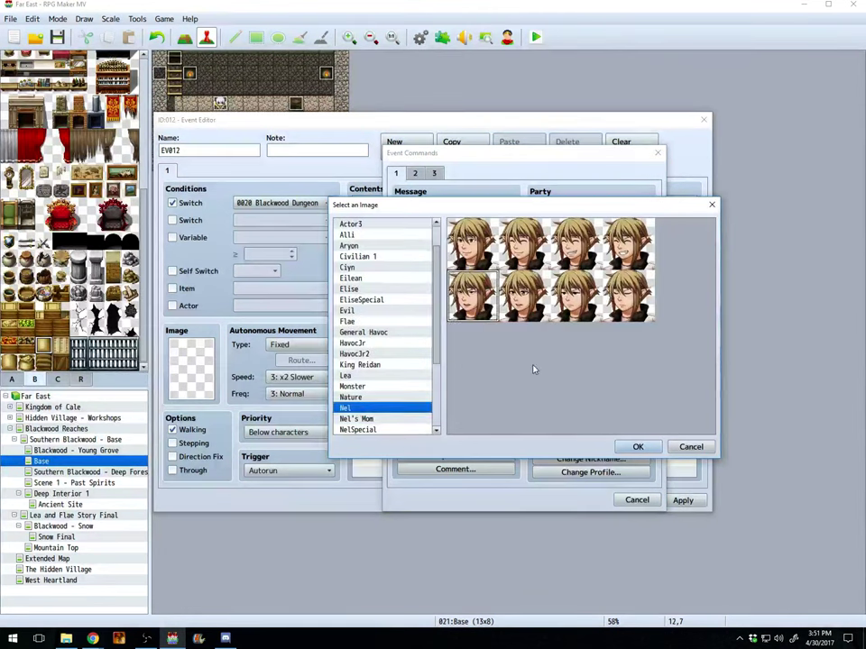
{"action": "left_click", "coordinate": [637, 447]}
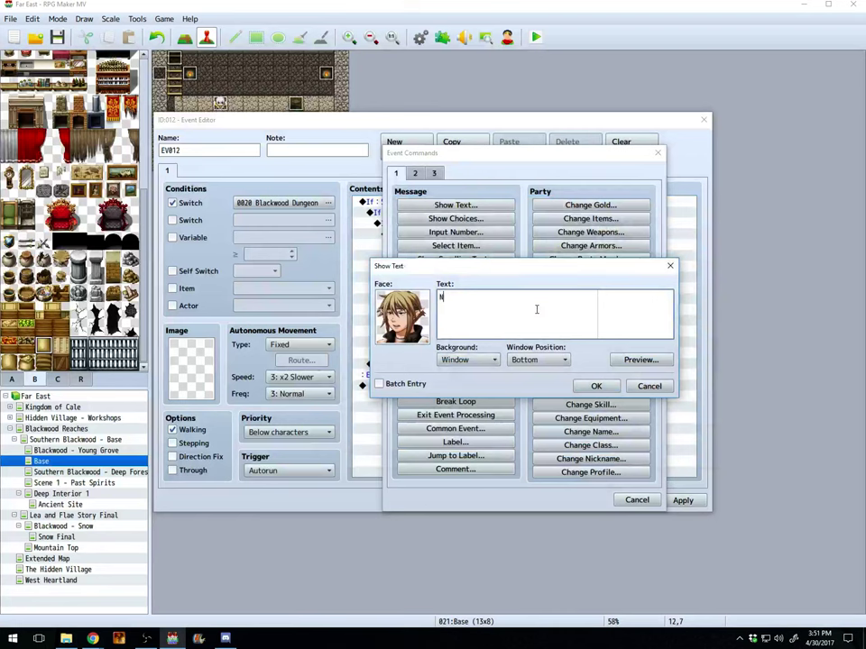
{"action": "type", "text": "el "}
{"action": "type", "text": " We need to move. "}
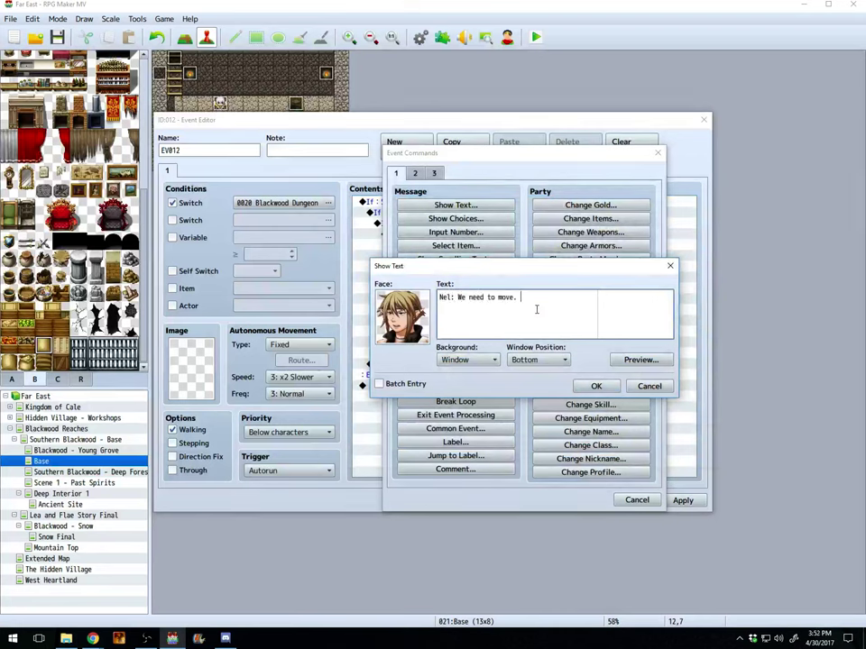
{"action": "type", "text": "Now."}
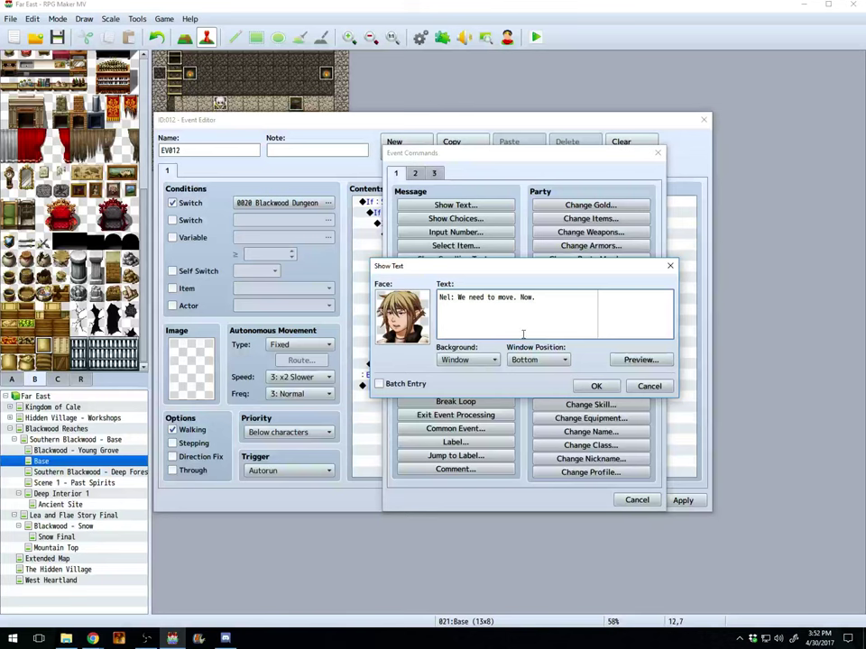
{"action": "left_click", "coordinate": [596, 386]}
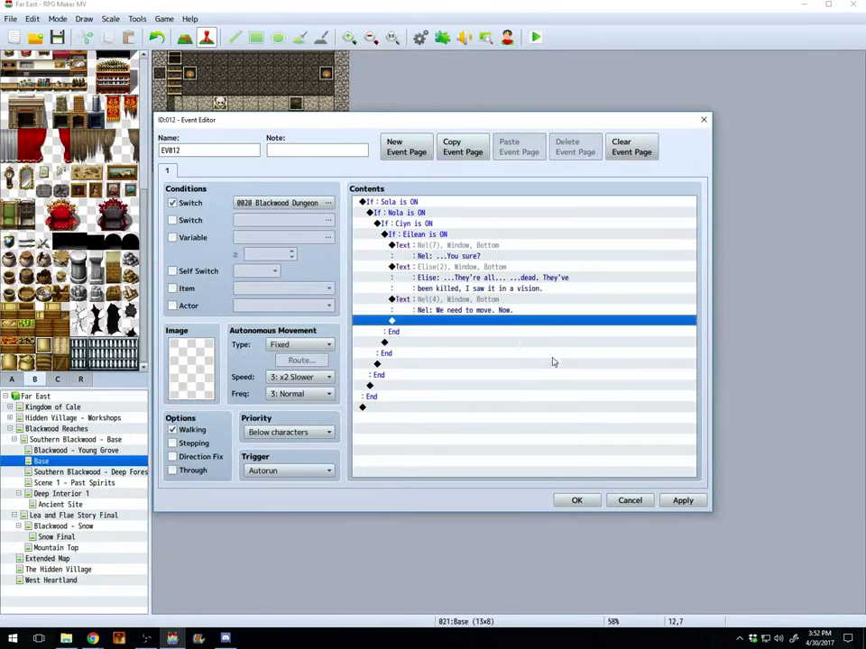
Step: Set self switch A to ON after the dialogue and add a second event page with the Self Switch condition enabled
{"action": "double_click", "coordinate": [501, 323]}
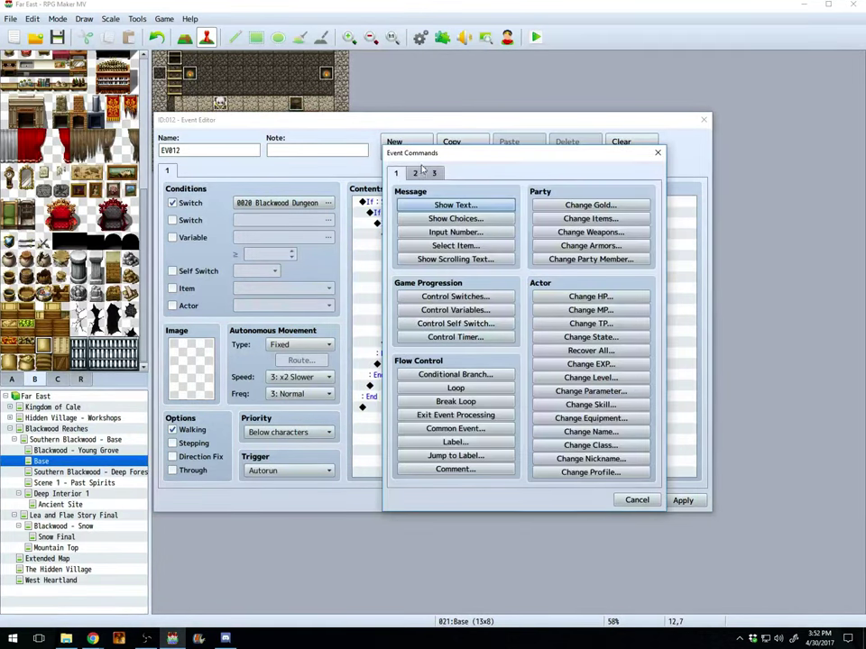
{"action": "left_click", "coordinate": [455, 323]}
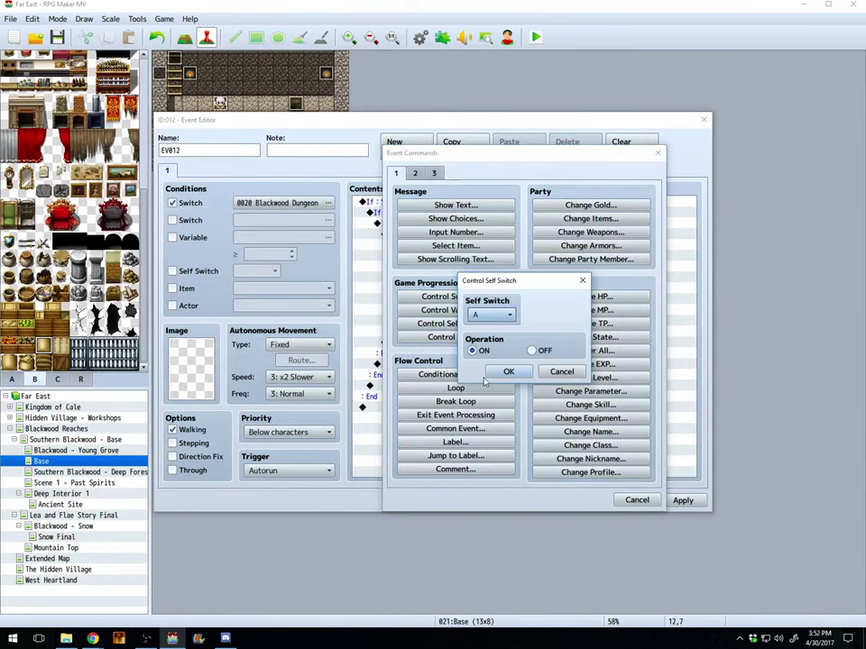
{"action": "left_click", "coordinate": [508, 371]}
{"action": "left_click", "coordinate": [405, 147]}
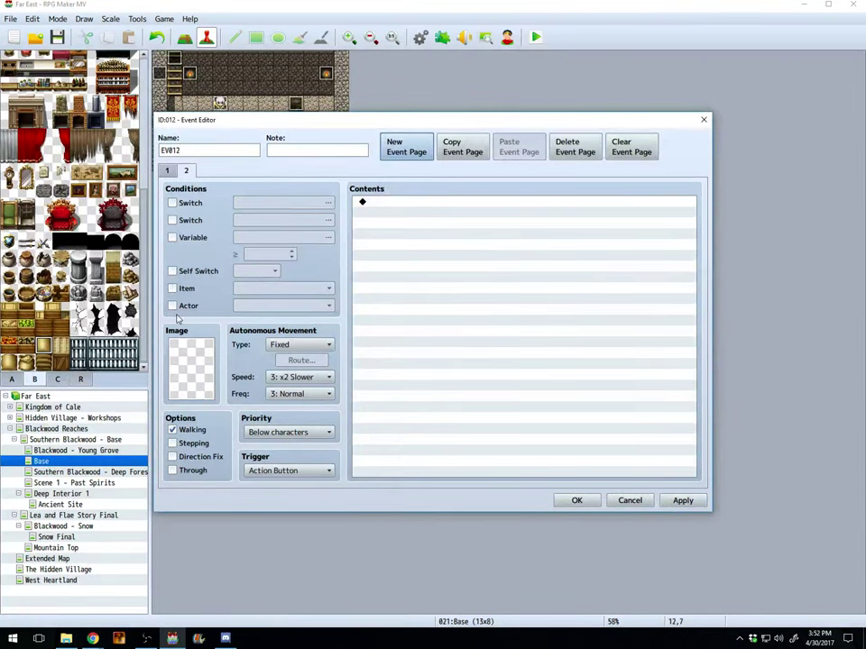
{"action": "left_click", "coordinate": [172, 270]}
Step: Copy the whole Sola is ON branch on event page 1 and paste it below the original
{"action": "left_click", "coordinate": [168, 171]}
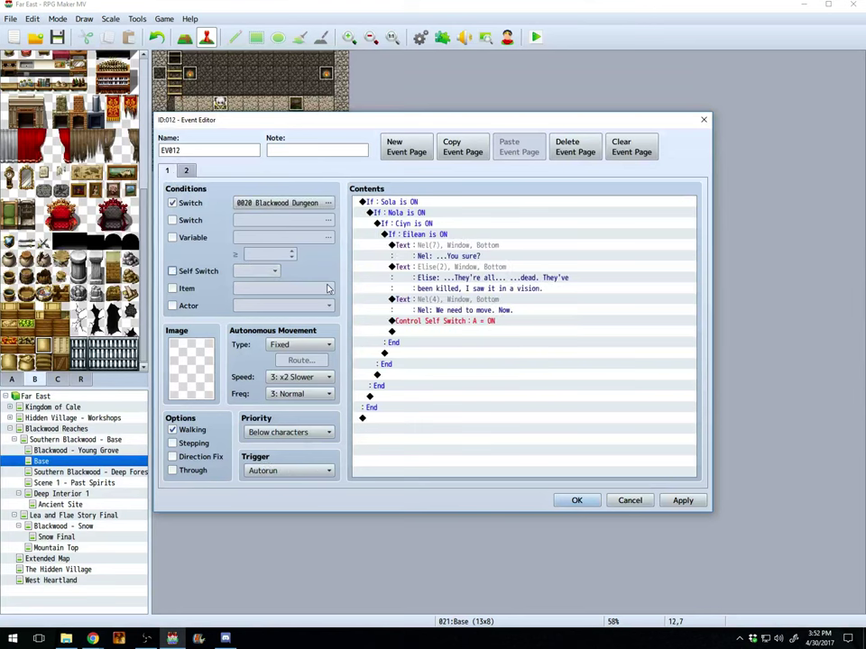
{"action": "left_click", "coordinate": [390, 202]}
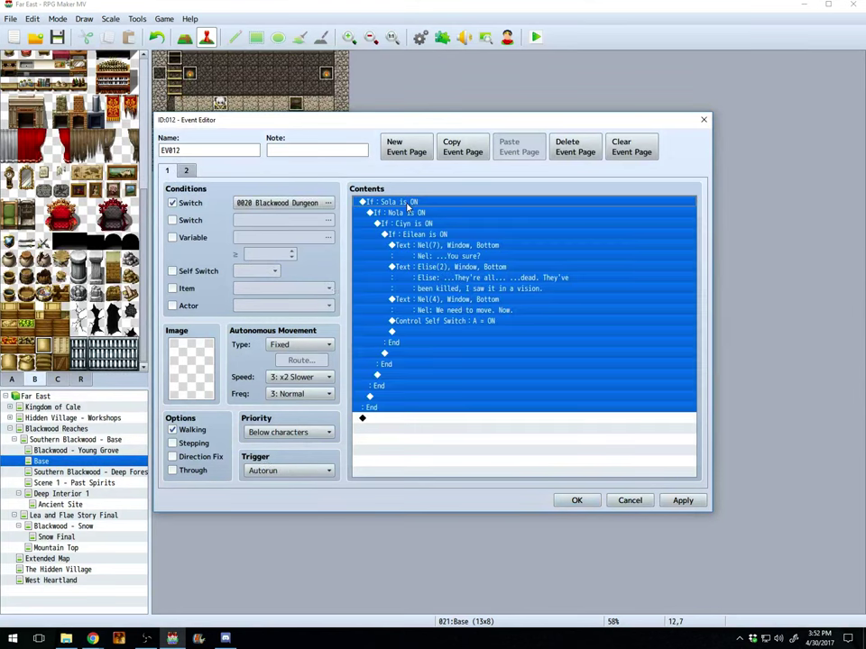
{"action": "right_click", "coordinate": [390, 202]}
{"action": "left_click", "coordinate": [451, 252]}
{"action": "left_click", "coordinate": [393, 418]}
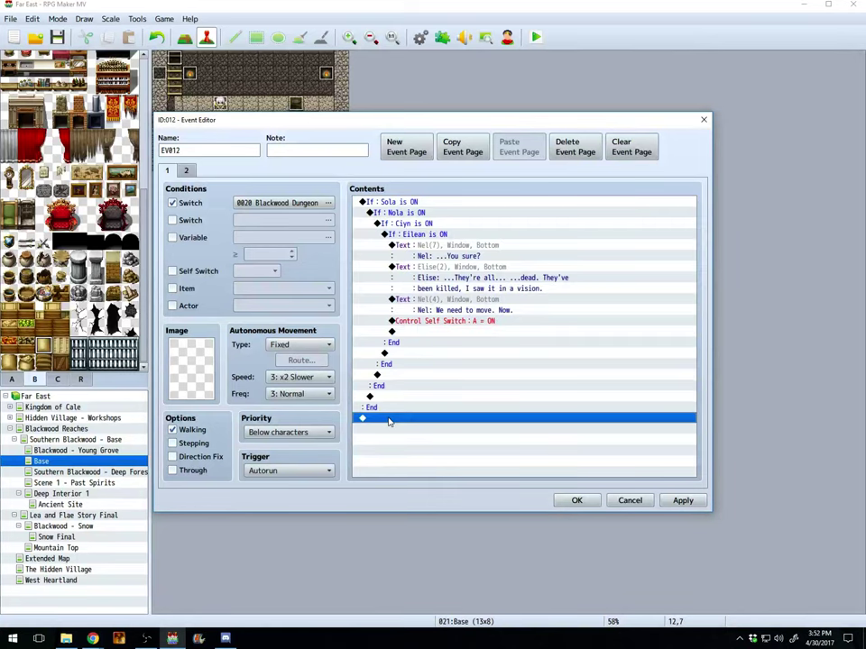
{"action": "right_click", "coordinate": [393, 420]}
{"action": "left_click", "coordinate": [431, 477]}
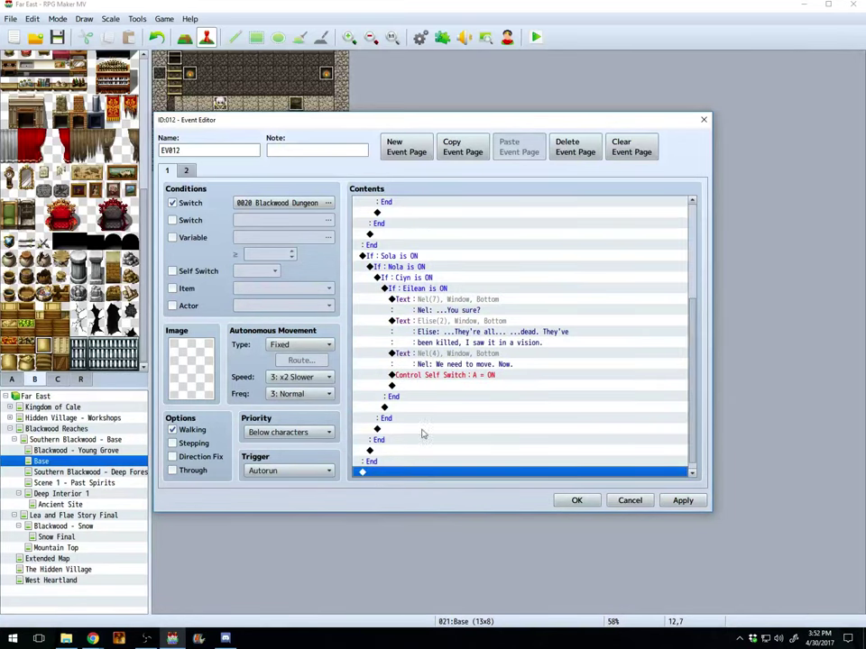
Step: Change the outer condition of the pasted branch copy to Sola being OFF
{"action": "double_click", "coordinate": [405, 256]}
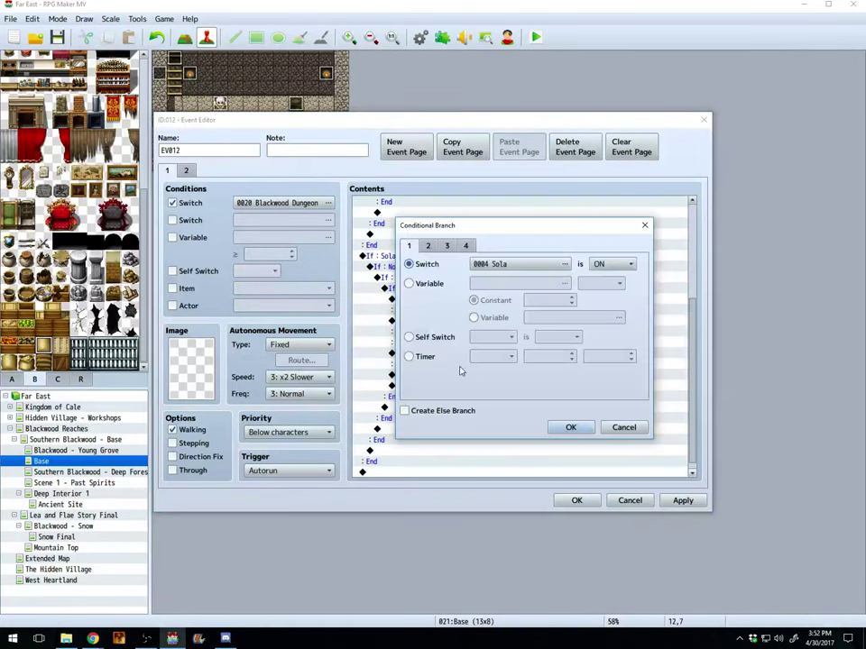
{"action": "left_click", "coordinate": [617, 266]}
{"action": "left_click", "coordinate": [612, 290]}
{"action": "left_click", "coordinate": [569, 428]}
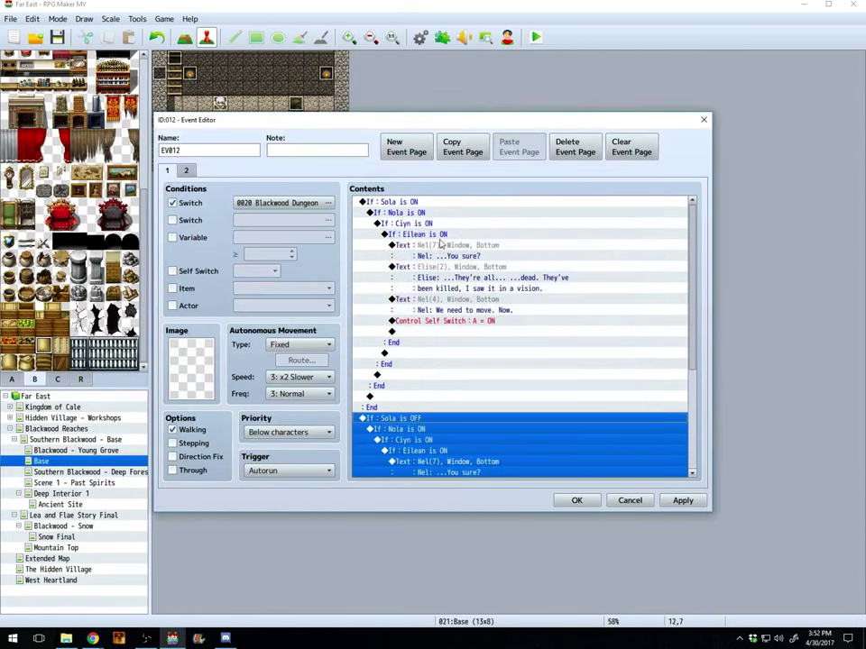
Step: Change the second-level condition in the pasted copy to Nola being OFF and select the Ciyn branch inside it
{"action": "double_click", "coordinate": [470, 429]}
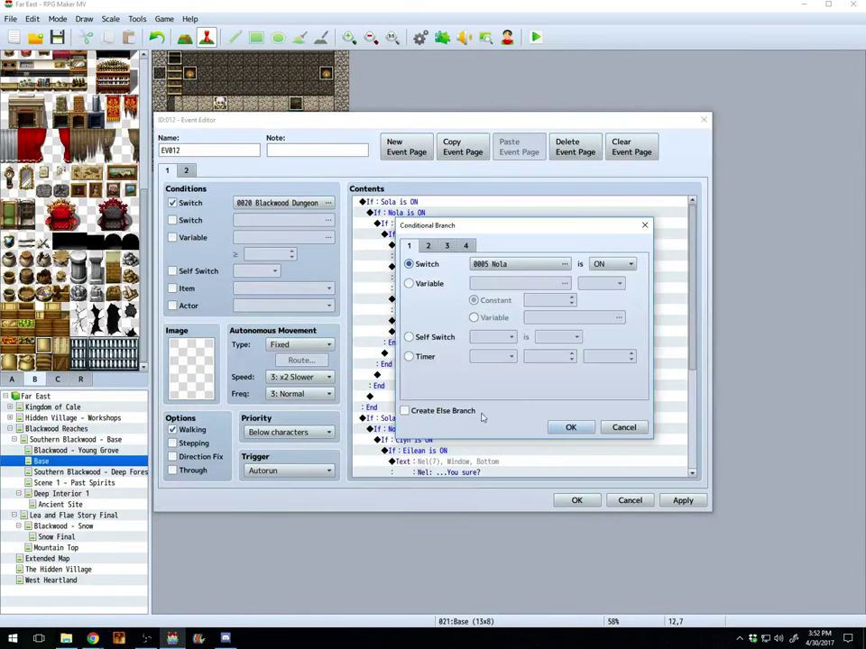
{"action": "left_click", "coordinate": [614, 265]}
{"action": "left_click", "coordinate": [602, 288]}
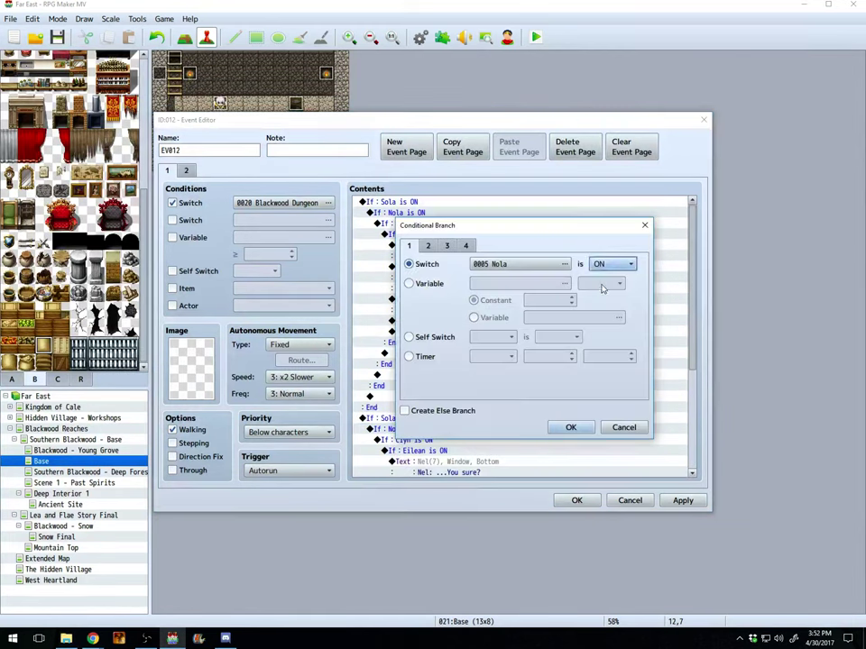
{"action": "left_click", "coordinate": [570, 428]}
{"action": "left_click", "coordinate": [429, 450]}
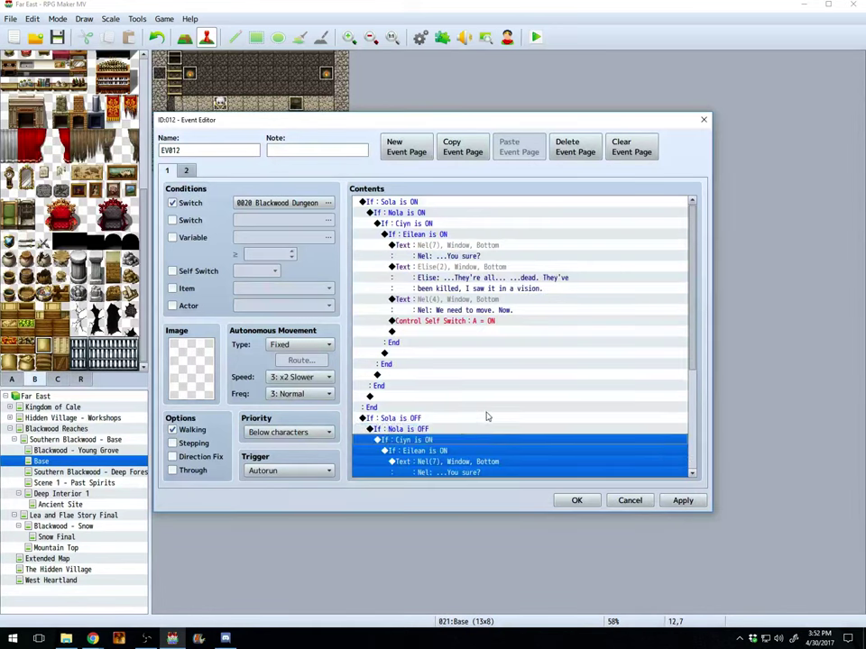
Step: Change the Ciyn and Eilean conditions inside the Sola is OFF branch to OFF
{"action": "double_click", "coordinate": [469, 440]}
{"action": "left_click", "coordinate": [614, 264]}
{"action": "left_click", "coordinate": [602, 289]}
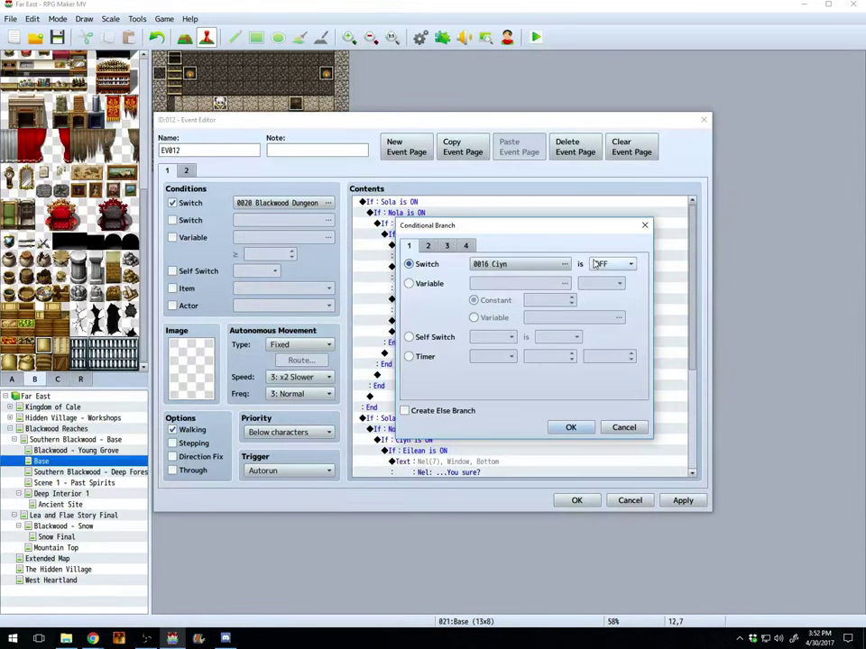
{"action": "left_click", "coordinate": [571, 427]}
{"action": "left_click", "coordinate": [429, 450]}
{"action": "double_click", "coordinate": [429, 450]}
{"action": "left_click", "coordinate": [613, 264]}
{"action": "left_click", "coordinate": [602, 288]}
{"action": "left_click", "coordinate": [570, 427]}
Step: Delete the Eilean is OFF branch with its dialogue from inside the Ciyn is OFF branch
{"action": "scroll", "coordinate": [546, 431], "scroll_direction": "down", "scroll_amount": 2}
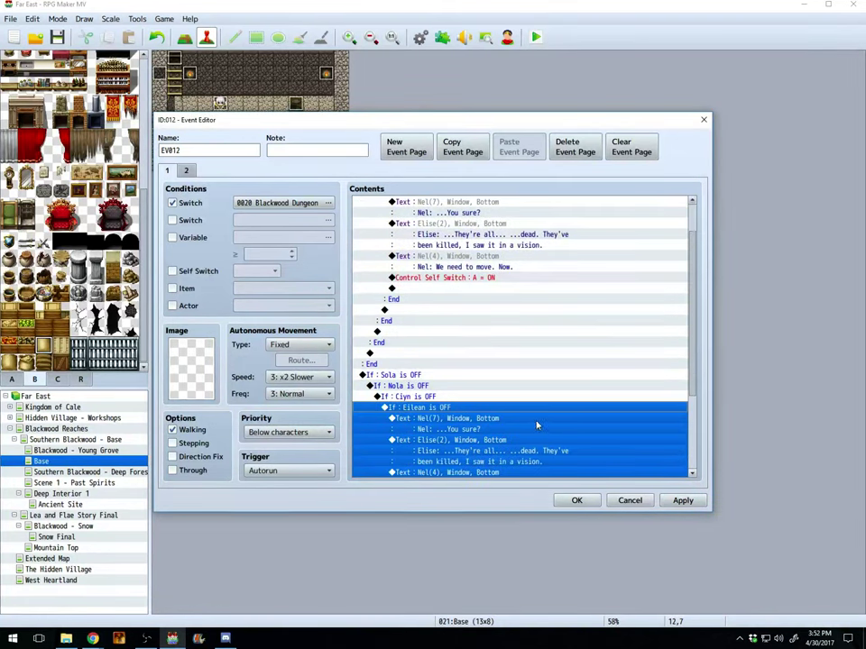
{"action": "scroll", "coordinate": [537, 424], "scroll_direction": "down", "scroll_amount": 4}
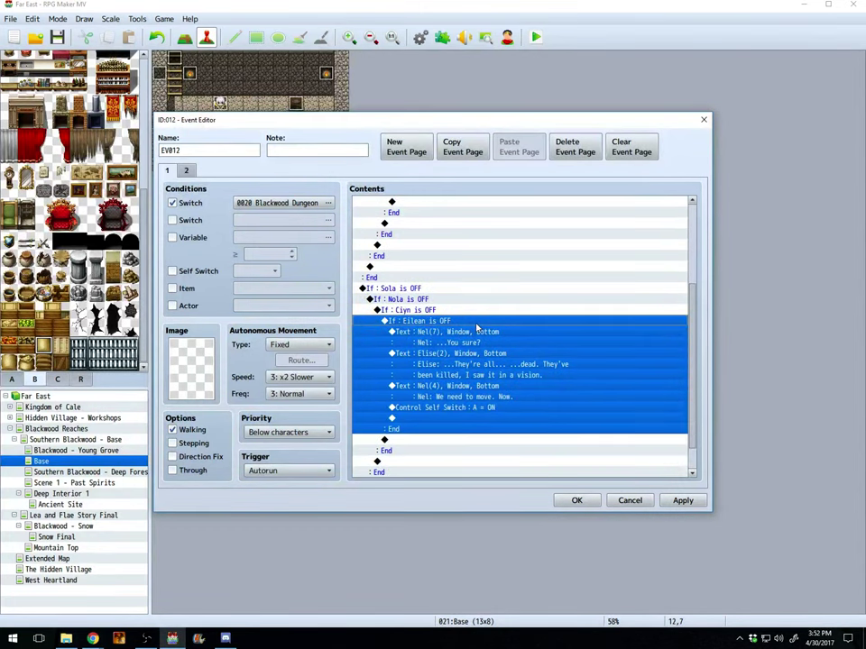
{"action": "left_click", "coordinate": [471, 334]}
{"action": "left_click", "coordinate": [454, 322]}
{"action": "key", "text": "Delete"}
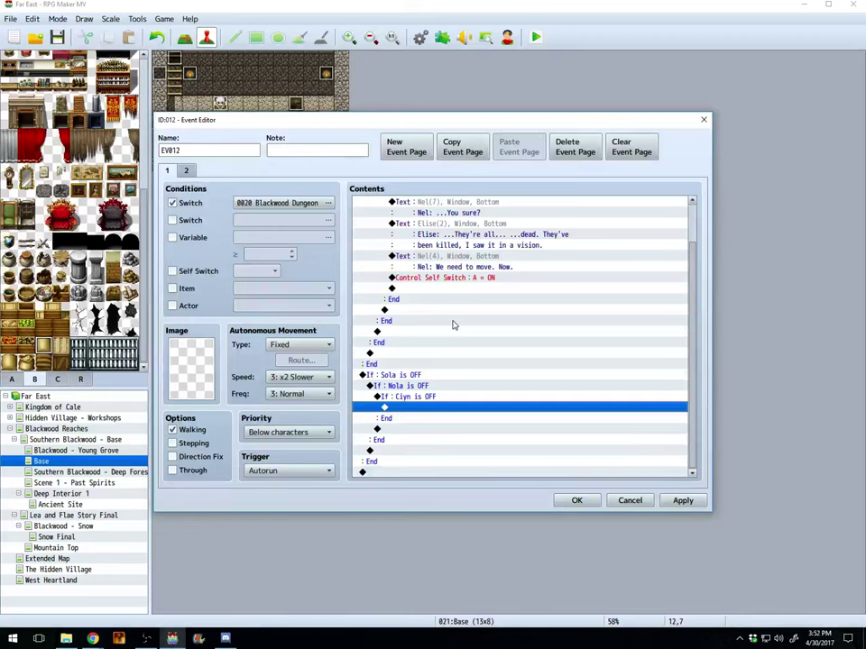
{"action": "double_click", "coordinate": [413, 408]}
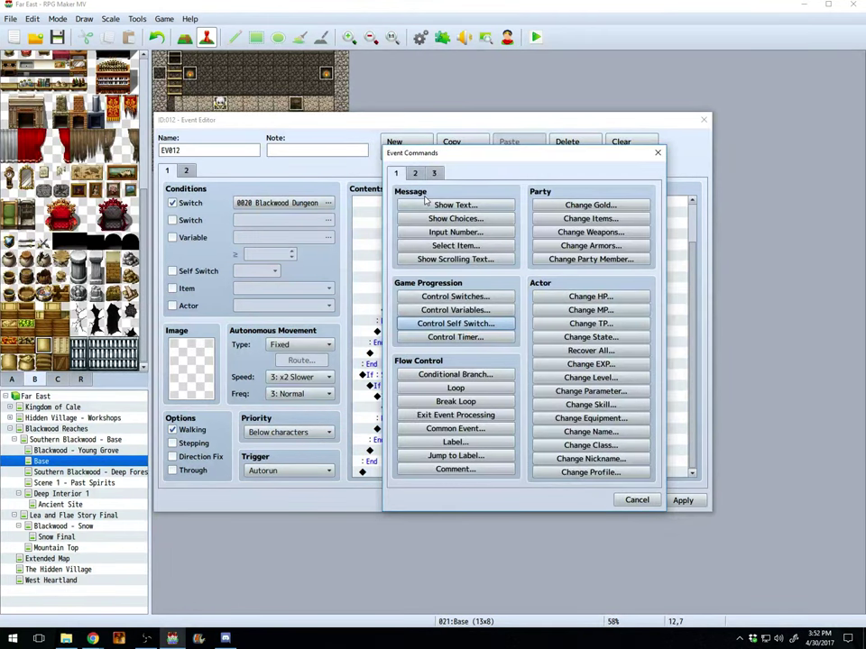
{"action": "left_click", "coordinate": [658, 155]}
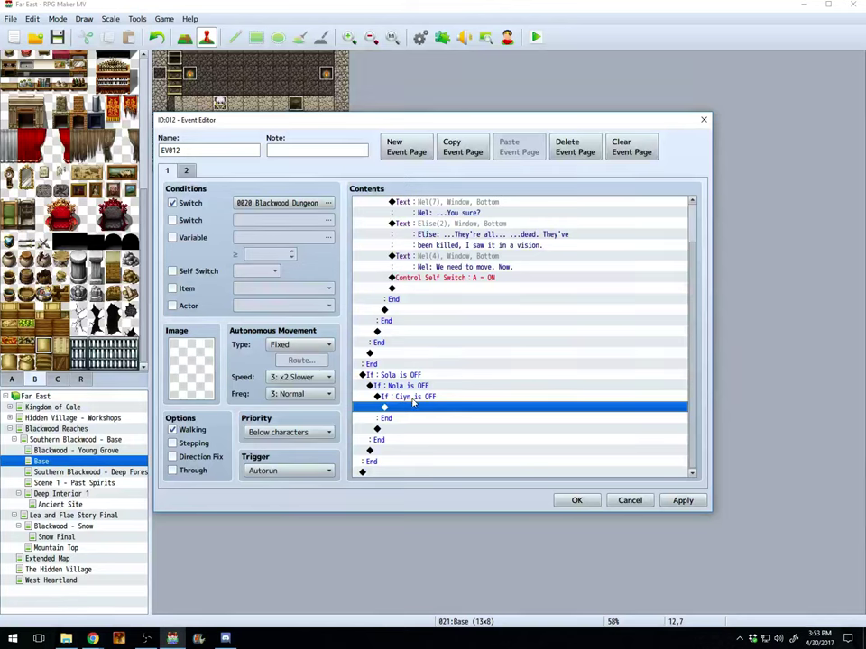
Step: Copy the Eilean is ON branch from the Sola is ON section and paste it inside the Ciyn is OFF branch
{"action": "left_click_drag", "start_coordinate": [411, 388], "coordinate": [407, 381]}
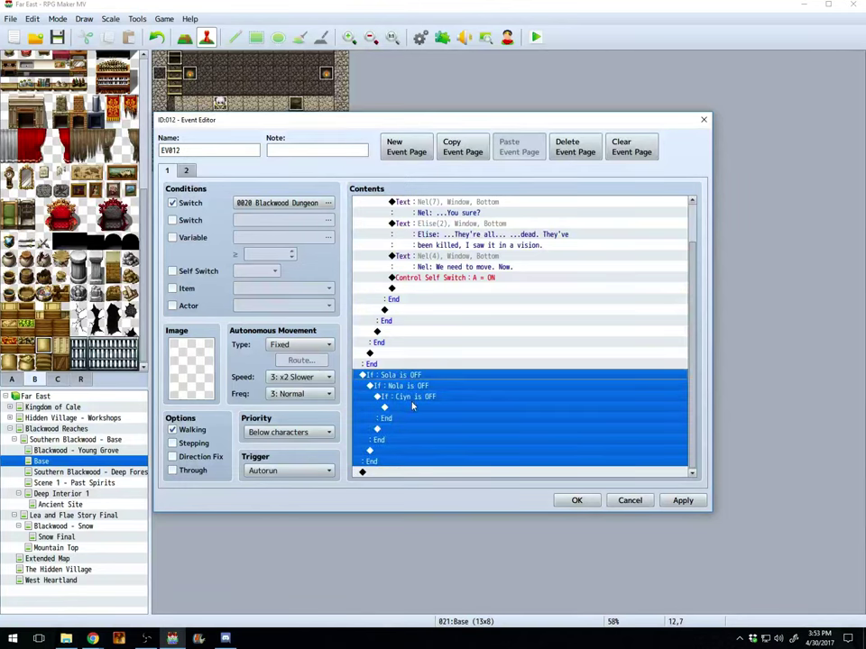
{"action": "scroll", "coordinate": [431, 345], "scroll_direction": "up", "scroll_amount": 2}
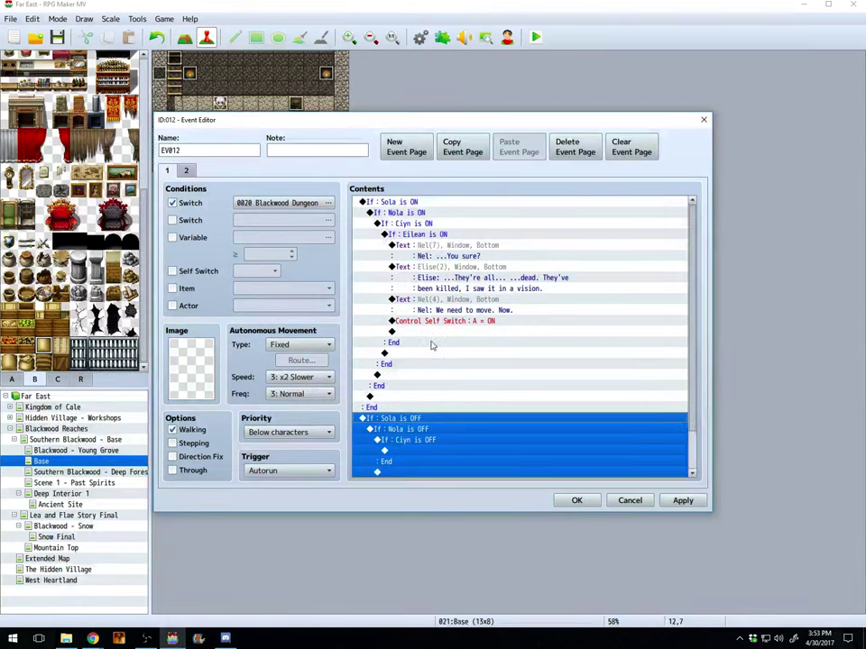
{"action": "left_click", "coordinate": [421, 234]}
{"action": "right_click", "coordinate": [422, 234]}
{"action": "left_click", "coordinate": [447, 282]}
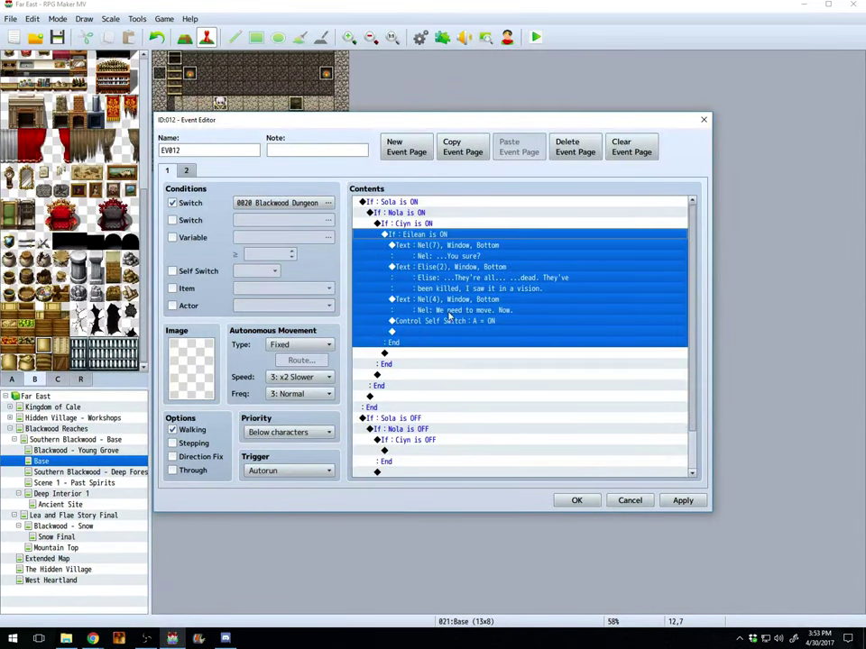
{"action": "left_click", "coordinate": [377, 451]}
{"action": "right_click", "coordinate": [375, 450]}
{"action": "left_click", "coordinate": [451, 505]}
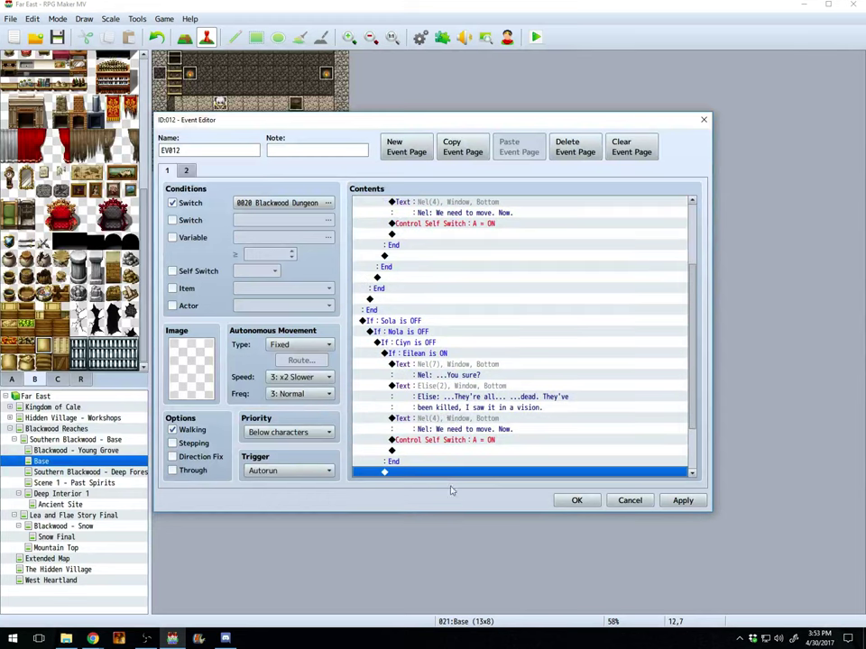
Step: Delete the three dialogue texts and the self switch command from the pasted Eilean is ON branch
{"action": "left_click", "coordinate": [456, 367]}
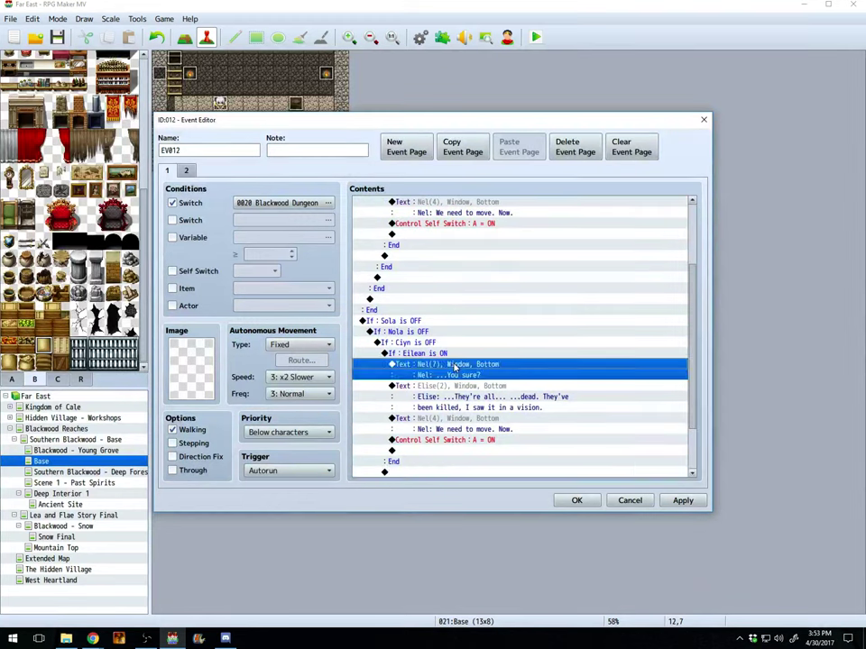
{"action": "key", "text": "Delete"}
{"action": "key", "text": "Delete"}
{"action": "key", "text": "Delete"}
{"action": "key", "text": "Delete"}
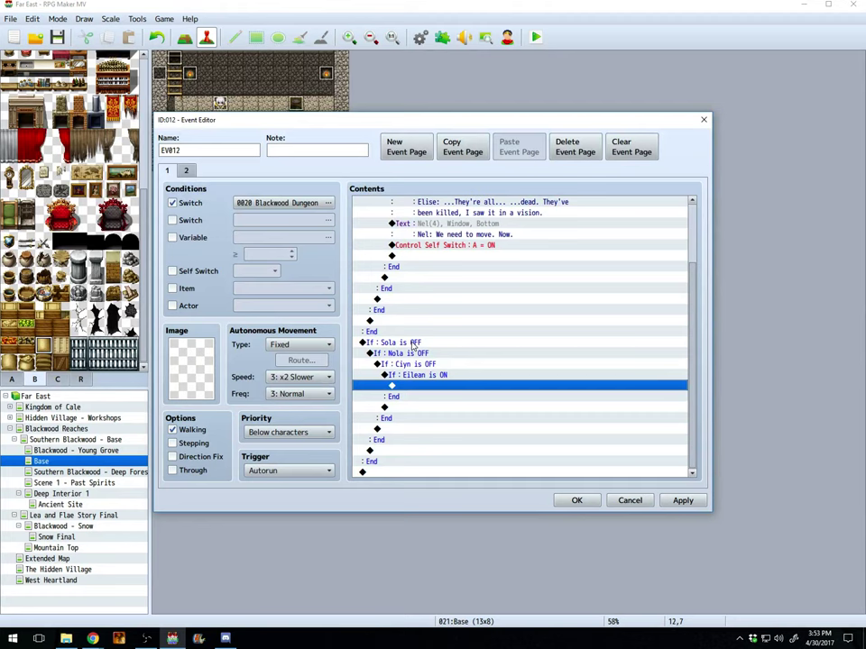
Step: Delete the whole Sola is OFF branch from event page 1
{"action": "left_click", "coordinate": [413, 345]}
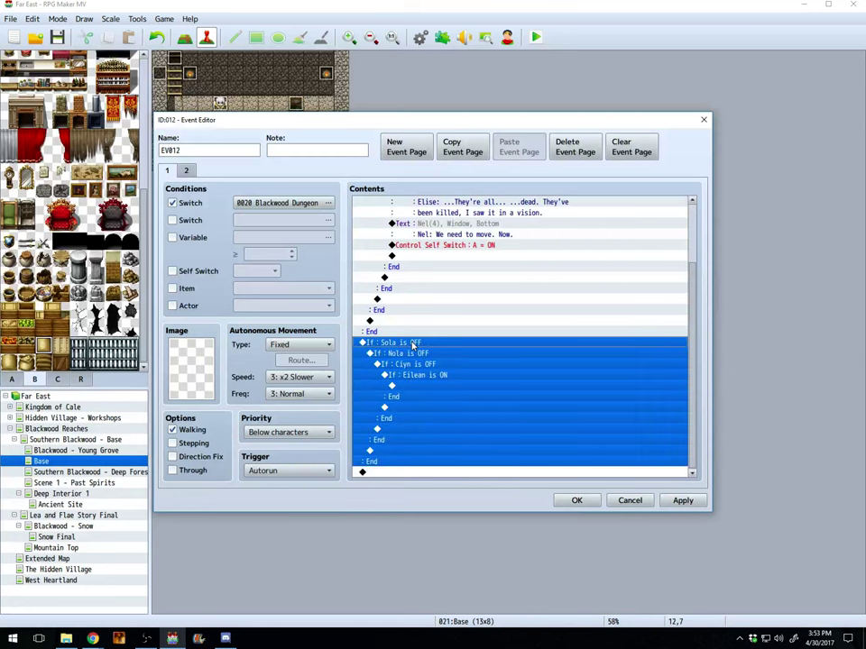
{"action": "key", "text": "Delete"}
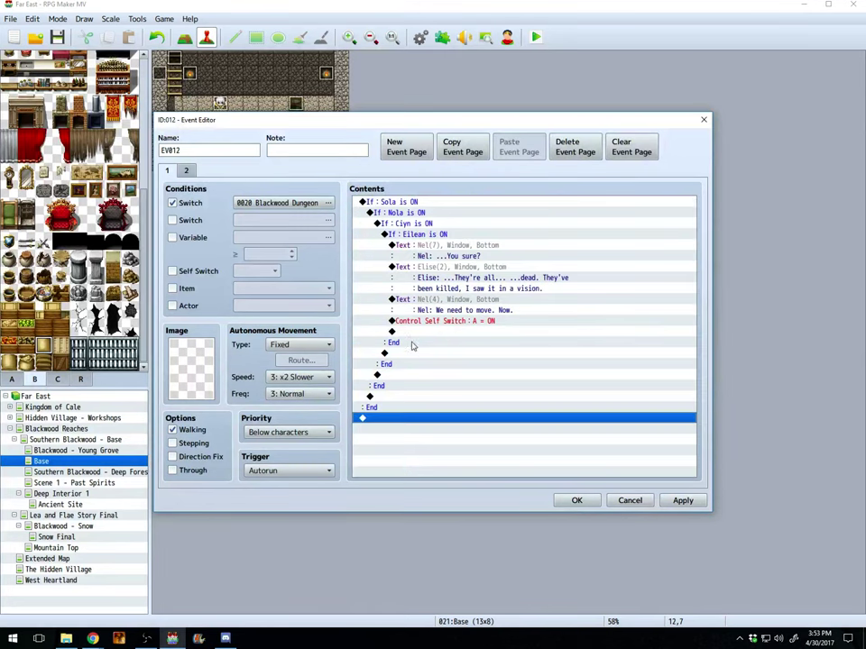
Step: Add a Control Switches command below the Sola is ON branch that sets 0018 DG Survivors to ON
{"action": "double_click", "coordinate": [381, 420]}
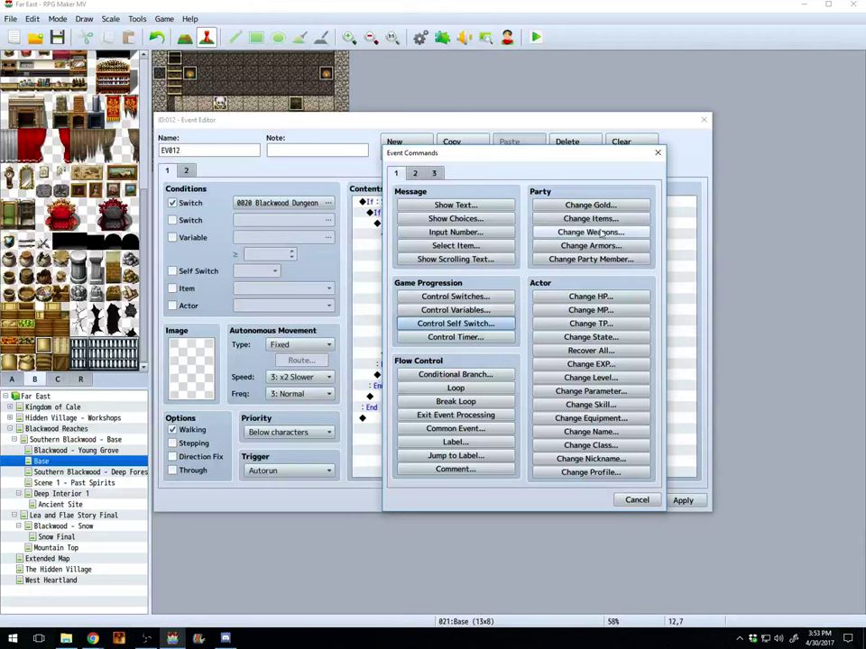
{"action": "left_click", "coordinate": [482, 296]}
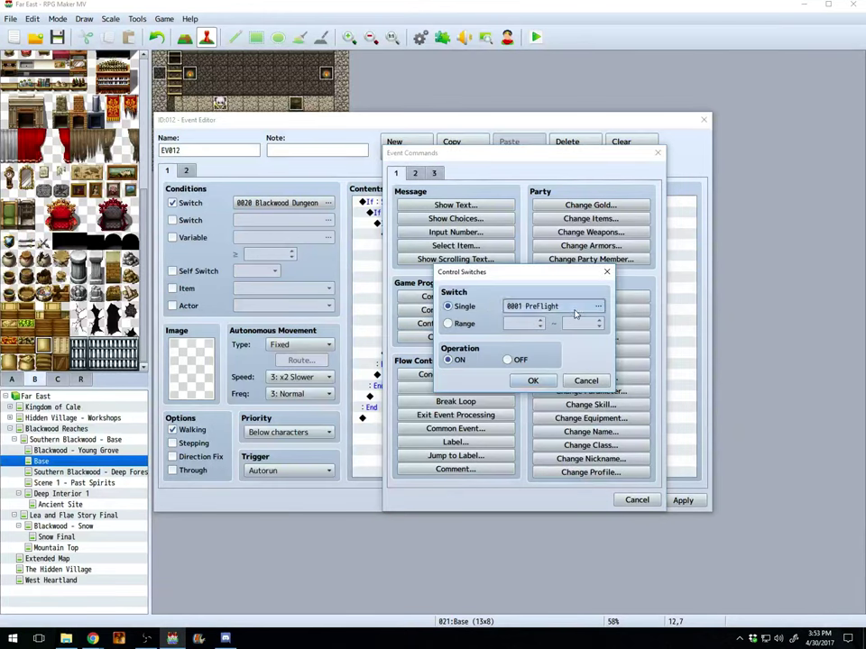
{"action": "left_click", "coordinate": [573, 308]}
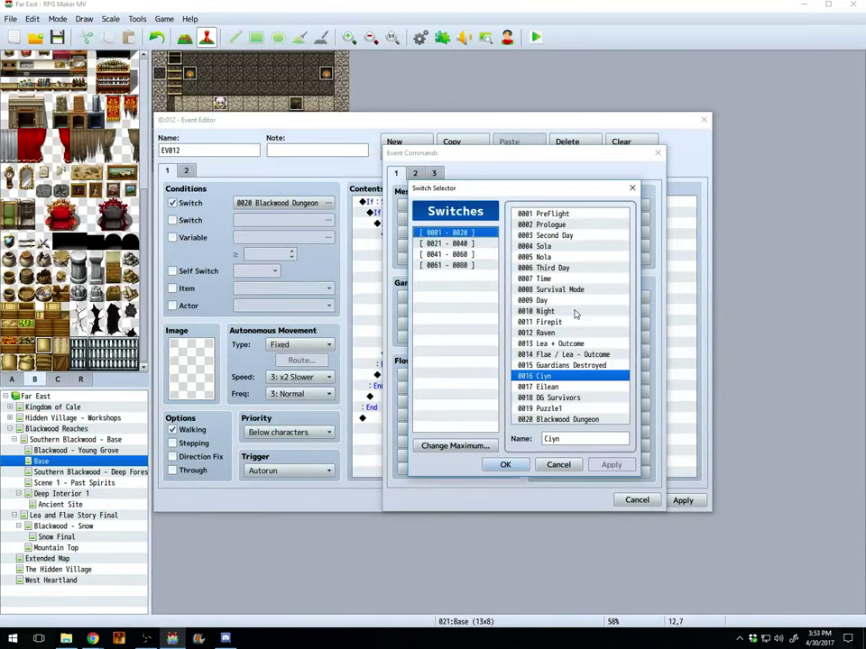
{"action": "left_click", "coordinate": [550, 398]}
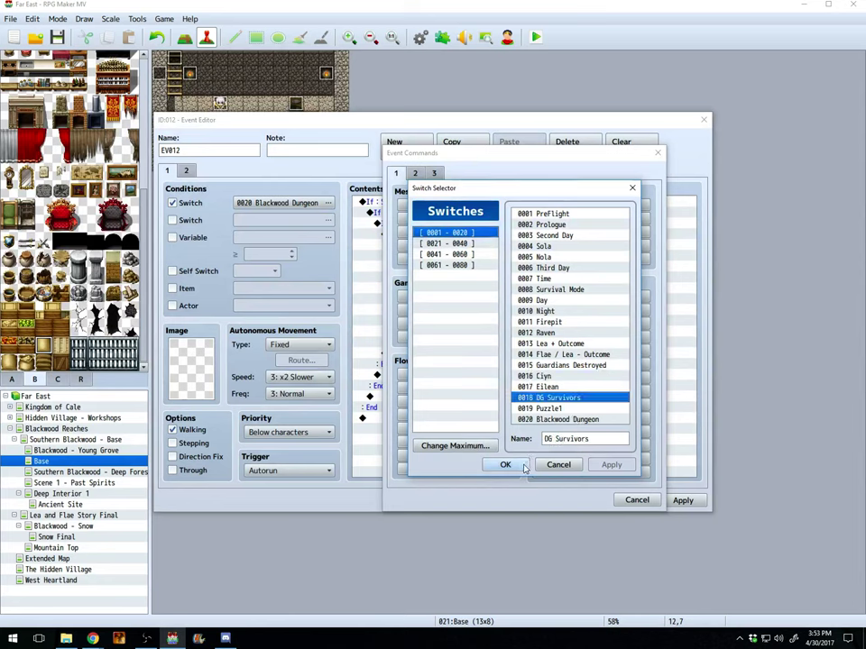
{"action": "left_click", "coordinate": [518, 467]}
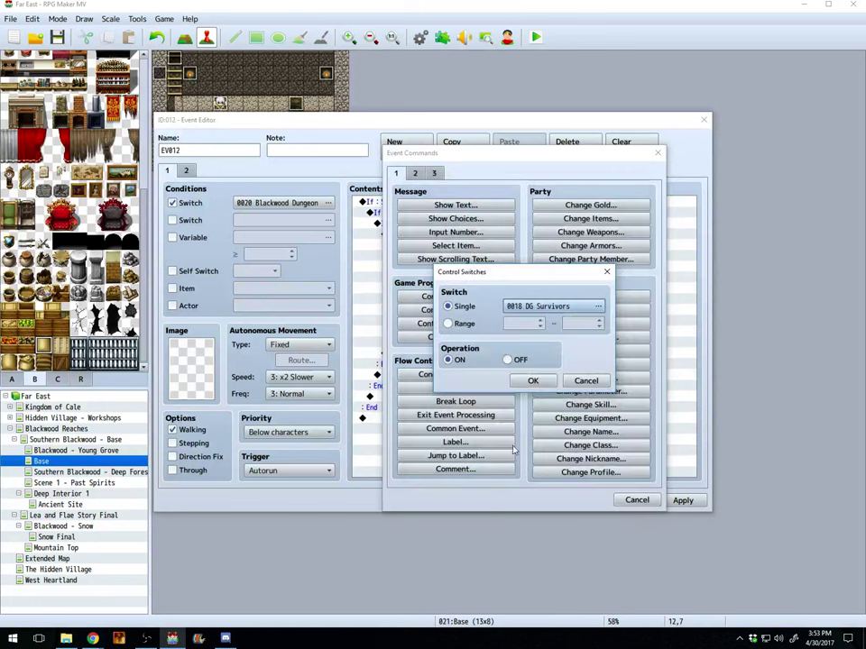
{"action": "left_click", "coordinate": [529, 382]}
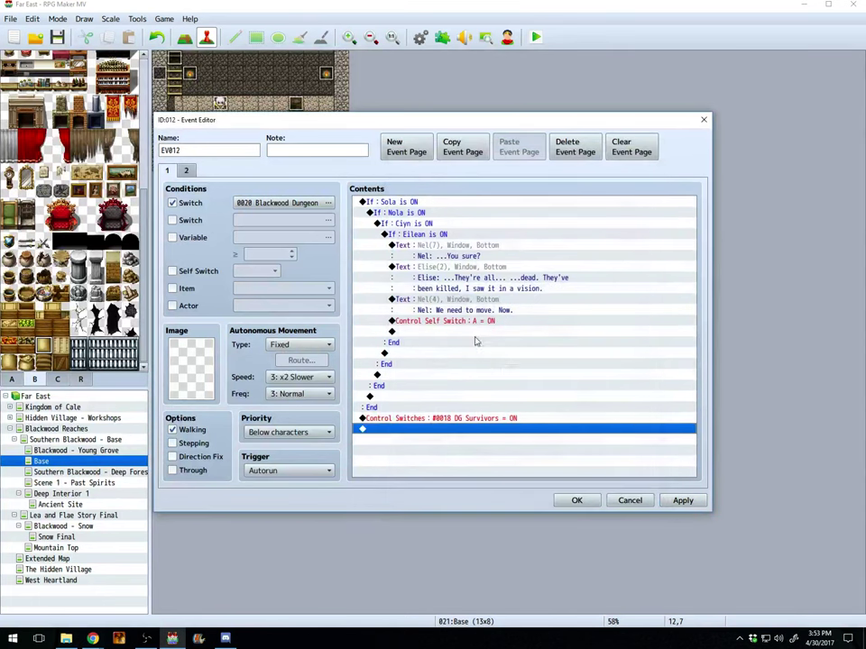
Step: Delete the Control Switches command for DG Survivors
{"action": "left_click", "coordinate": [431, 418]}
{"action": "right_click", "coordinate": [431, 418]}
{"action": "left_click", "coordinate": [445, 488]}
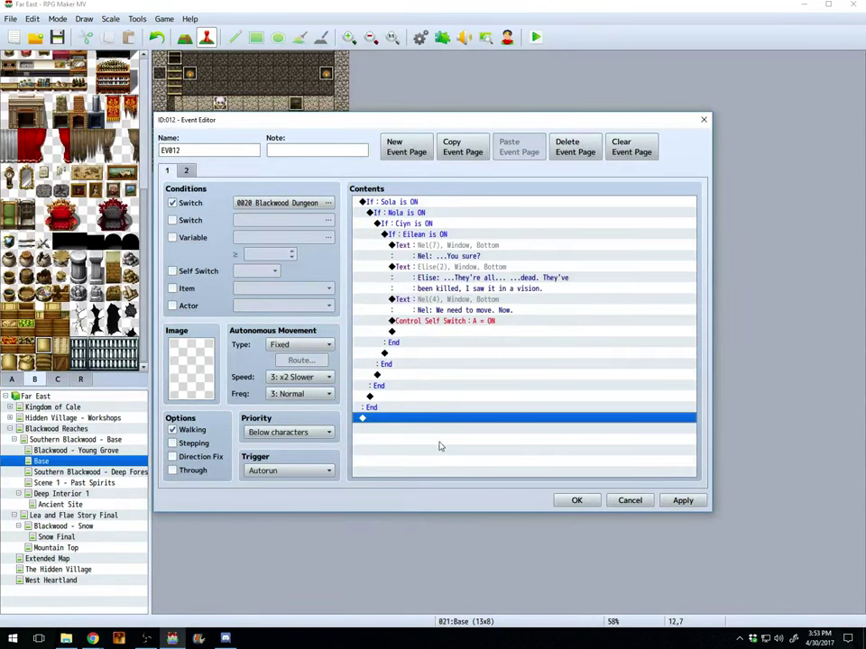
Step: Add a conditional branch for switch 0018 DG Survivors being ON below the Sola is ON branch and save the event
{"action": "double_click", "coordinate": [429, 420]}
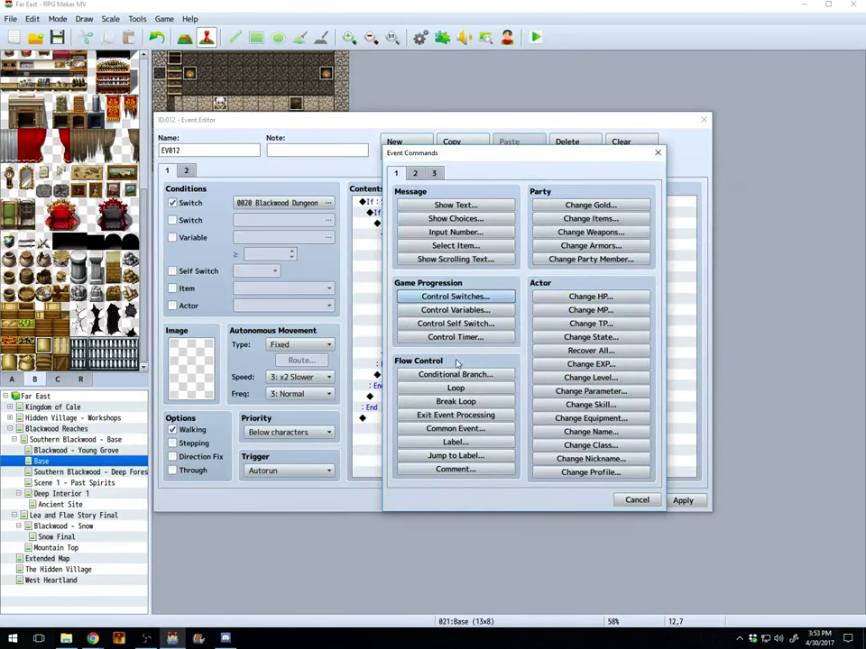
{"action": "left_click", "coordinate": [447, 376]}
{"action": "left_click", "coordinate": [565, 263]}
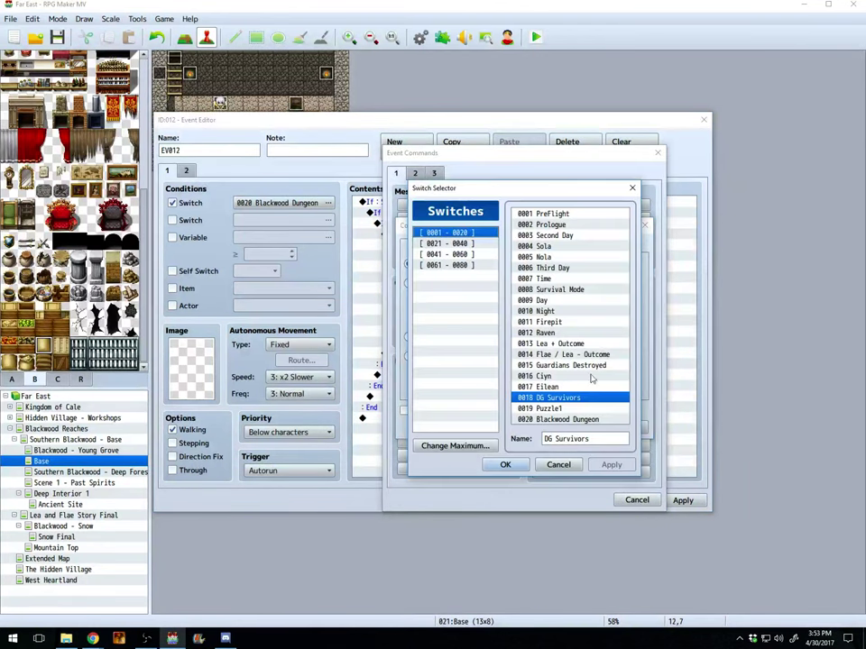
{"action": "left_click", "coordinate": [503, 463]}
{"action": "left_click", "coordinate": [568, 428]}
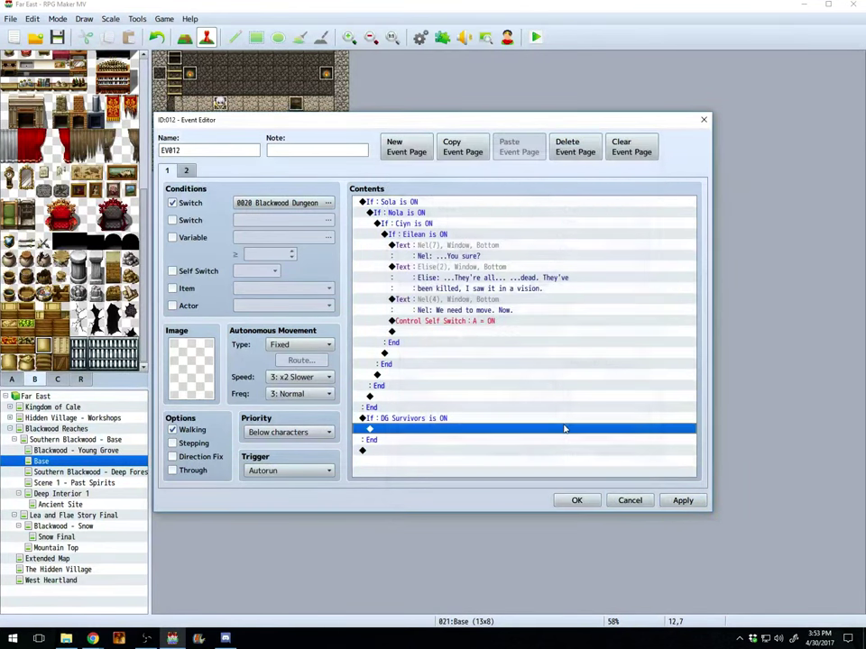
{"action": "left_click", "coordinate": [575, 500]}
Step: Examine battle event page 4 of the Dark Goddess Flae troop in the database for its uses of the DG Survivors switch
{"action": "left_click", "coordinate": [137, 18]}
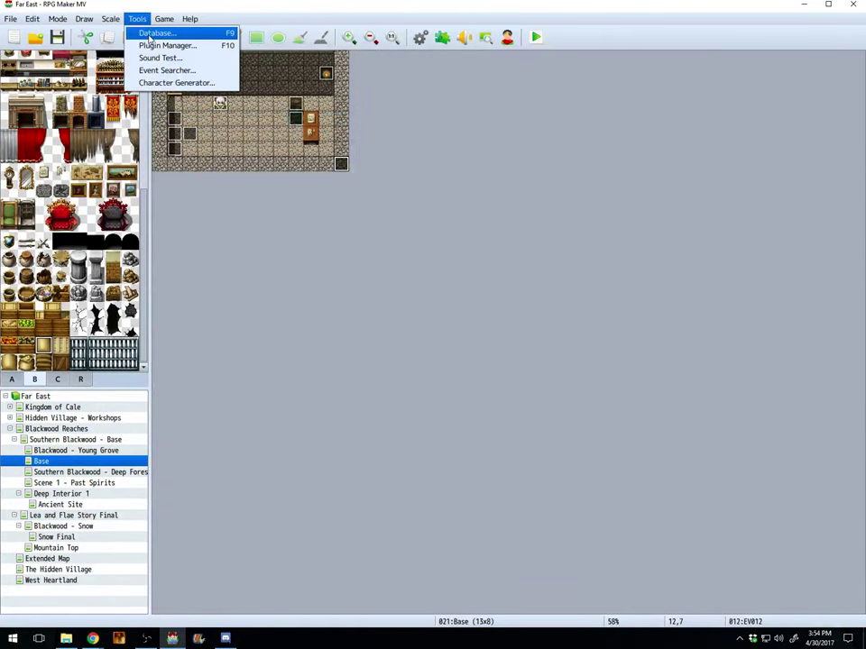
{"action": "left_click", "coordinate": [164, 31]}
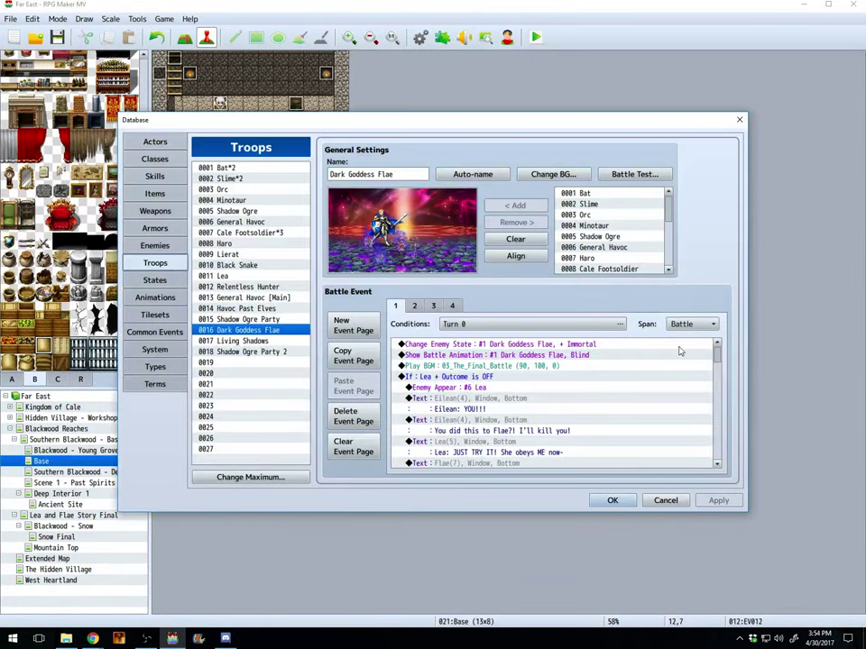
{"action": "left_click", "coordinate": [452, 306]}
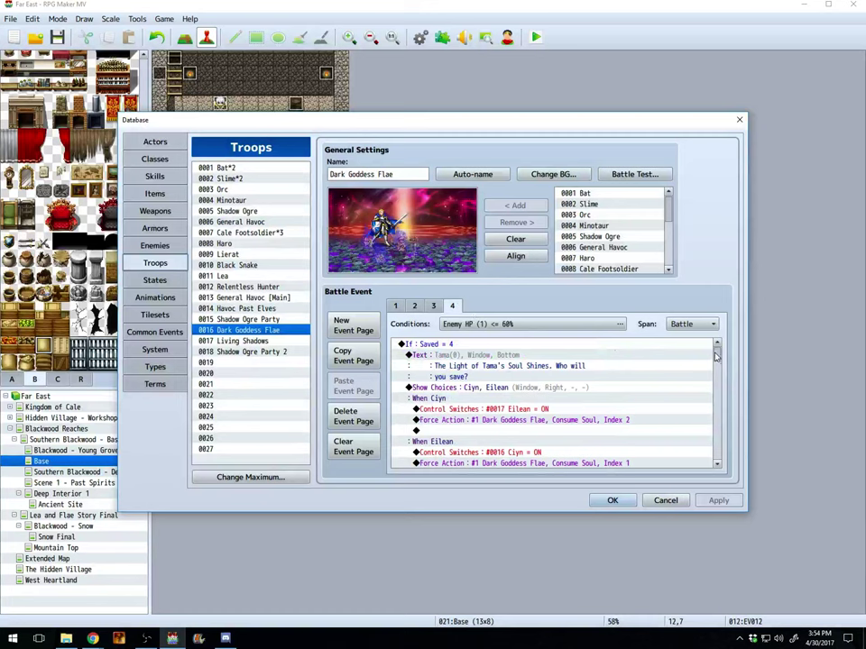
{"action": "left_click_drag", "start_coordinate": [717, 359], "coordinate": [717, 466]}
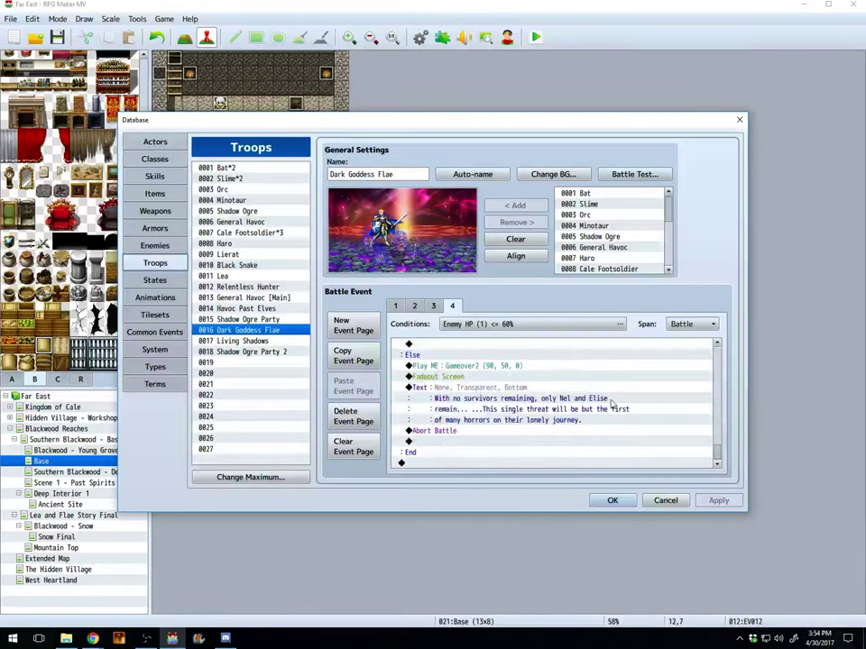
{"action": "scroll", "coordinate": [603, 403], "scroll_direction": "up", "scroll_amount": 2}
{"action": "scroll", "coordinate": [603, 403], "scroll_direction": "up", "scroll_amount": 9}
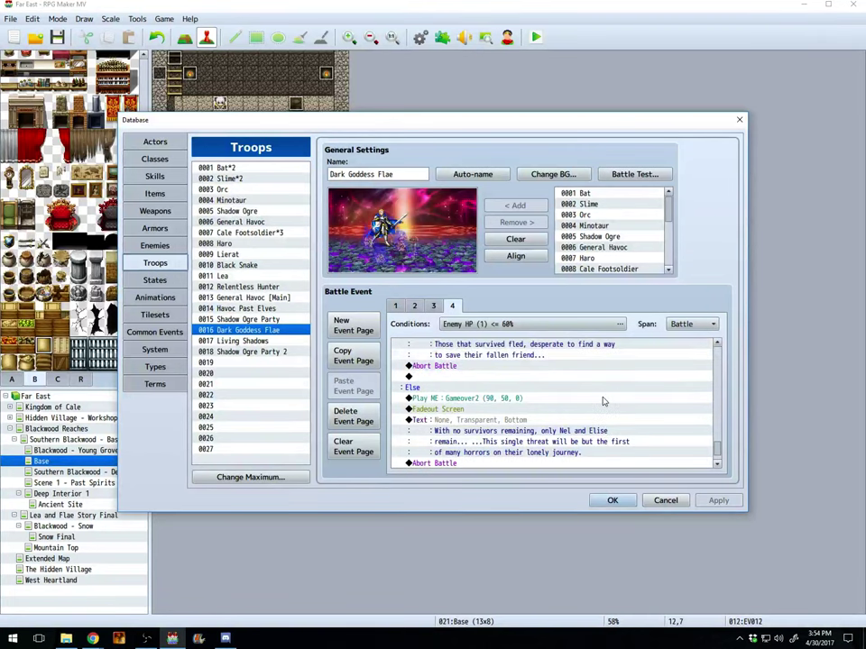
{"action": "scroll", "coordinate": [604, 403], "scroll_direction": "up", "scroll_amount": 7}
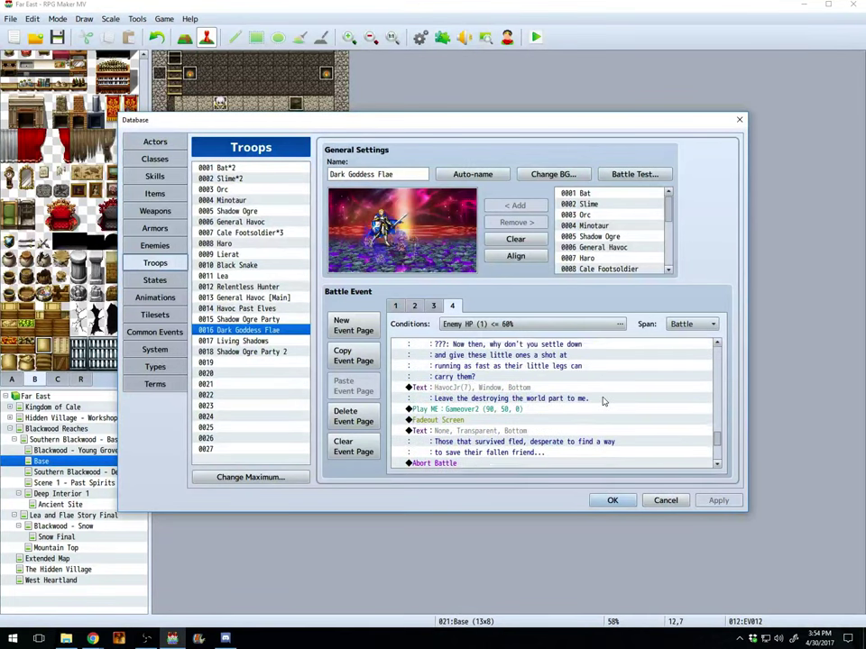
{"action": "left_click", "coordinate": [505, 377]}
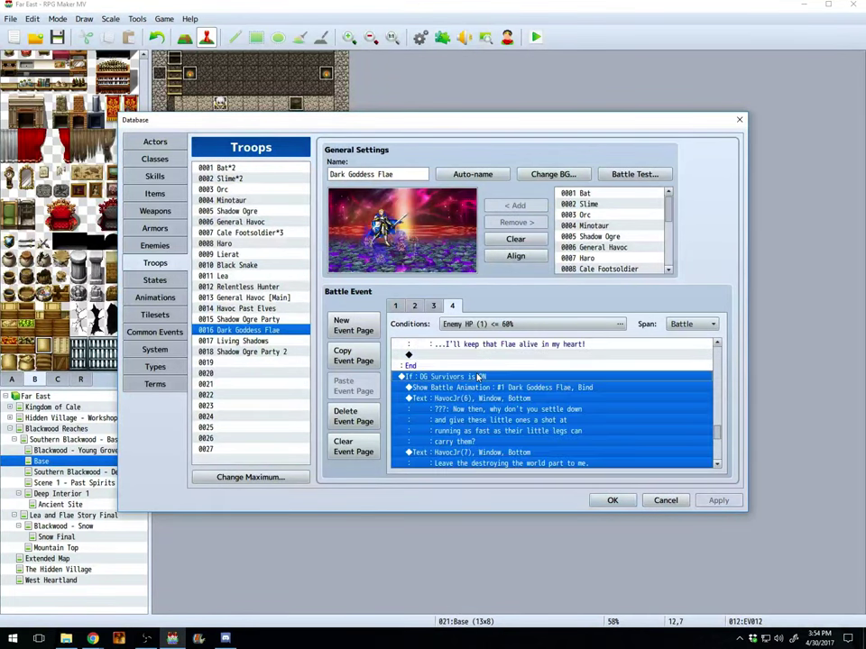
{"action": "scroll", "coordinate": [491, 383], "scroll_direction": "up", "scroll_amount": 7}
{"action": "left_click", "coordinate": [485, 377]}
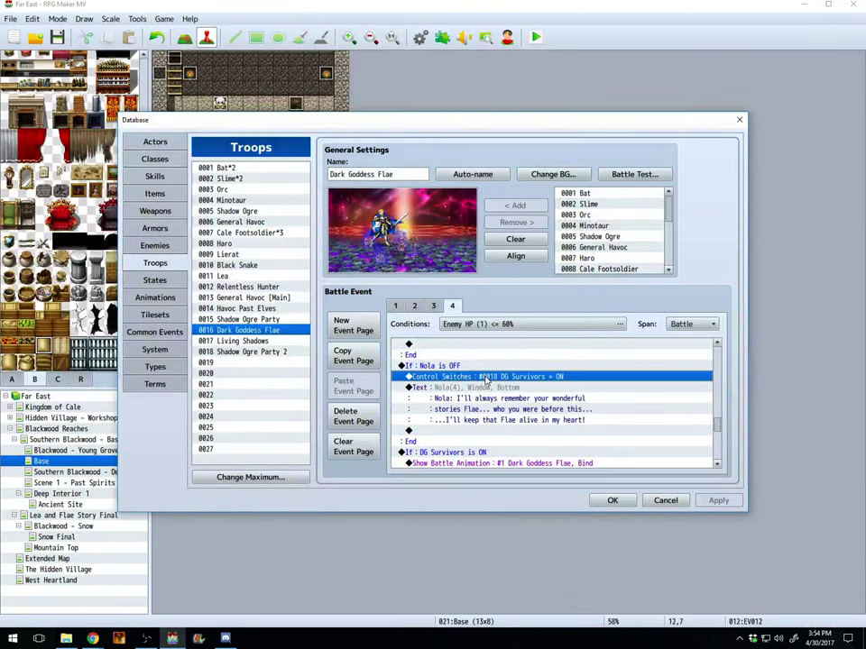
{"action": "scroll", "coordinate": [485, 379], "scroll_direction": "up", "scroll_amount": 5}
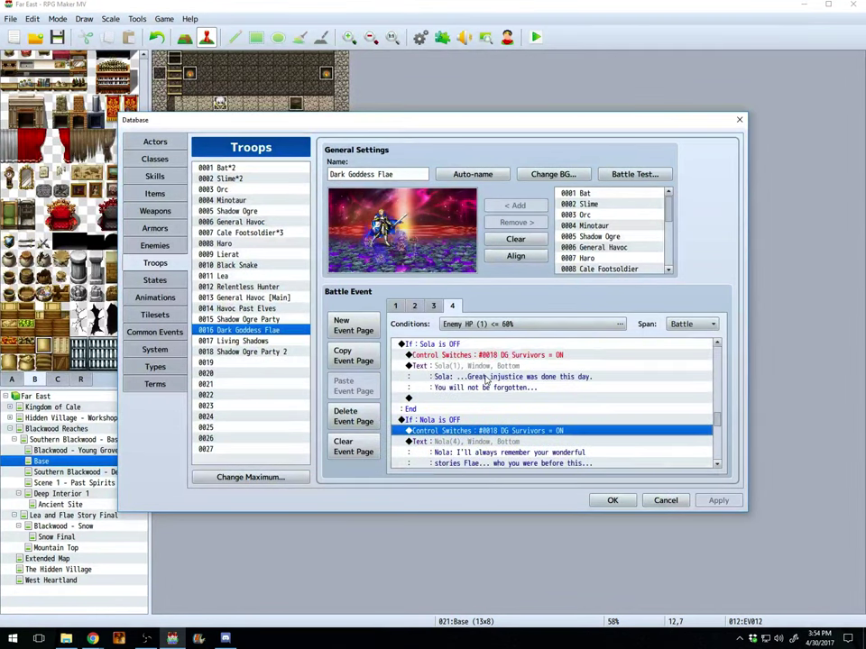
{"action": "left_click", "coordinate": [612, 501]}
Step: Reopen event EV012 on the Base map for editing
{"action": "right_click", "coordinate": [341, 162]}
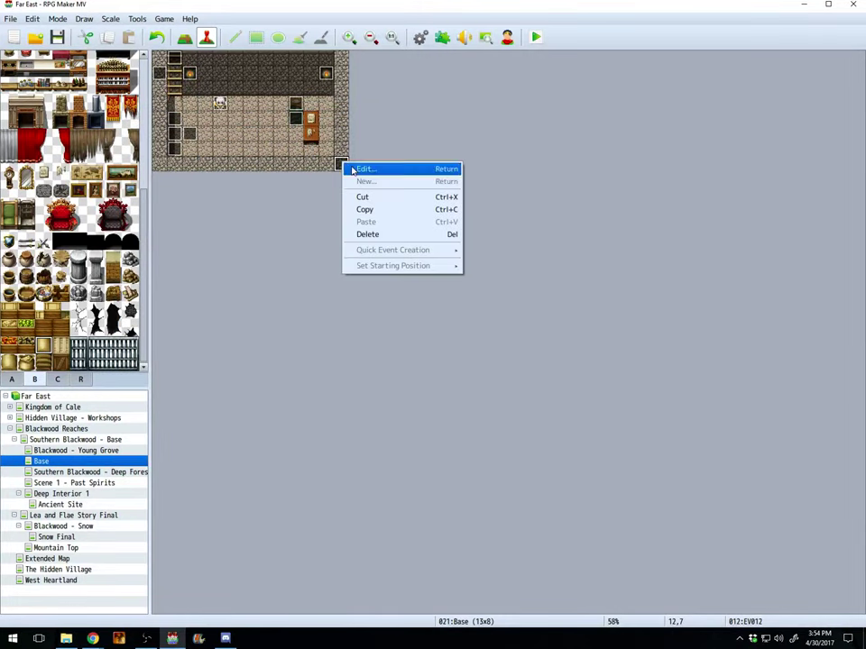
{"action": "left_click", "coordinate": [351, 171]}
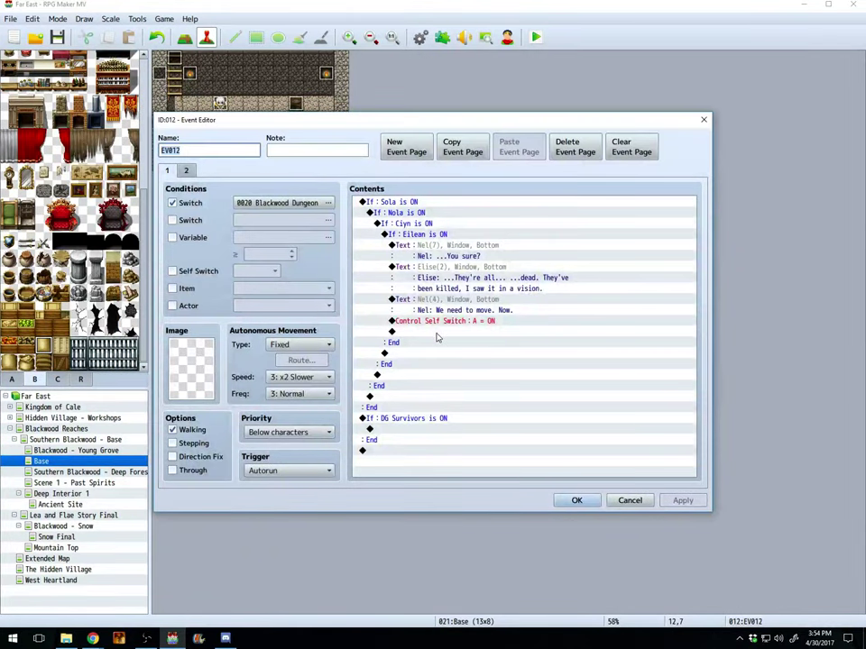
Step: Add a Show Text command inside the DG Survivors is ON branch, using the eyes-closed face from the last cell of the Nel image
{"action": "double_click", "coordinate": [410, 429]}
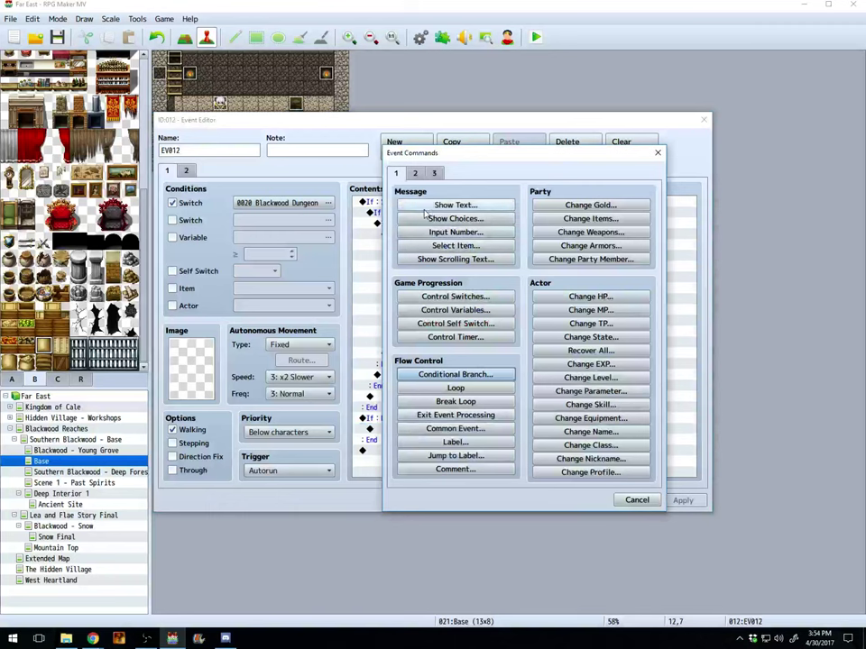
{"action": "left_click", "coordinate": [425, 207]}
{"action": "double_click", "coordinate": [389, 321]}
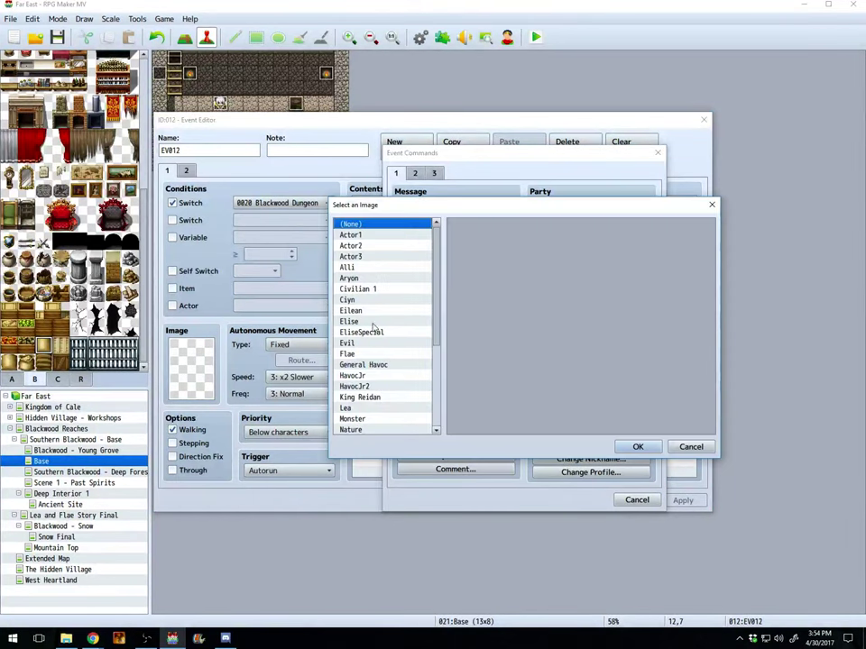
{"action": "scroll", "coordinate": [358, 391], "scroll_direction": "down", "scroll_amount": 2}
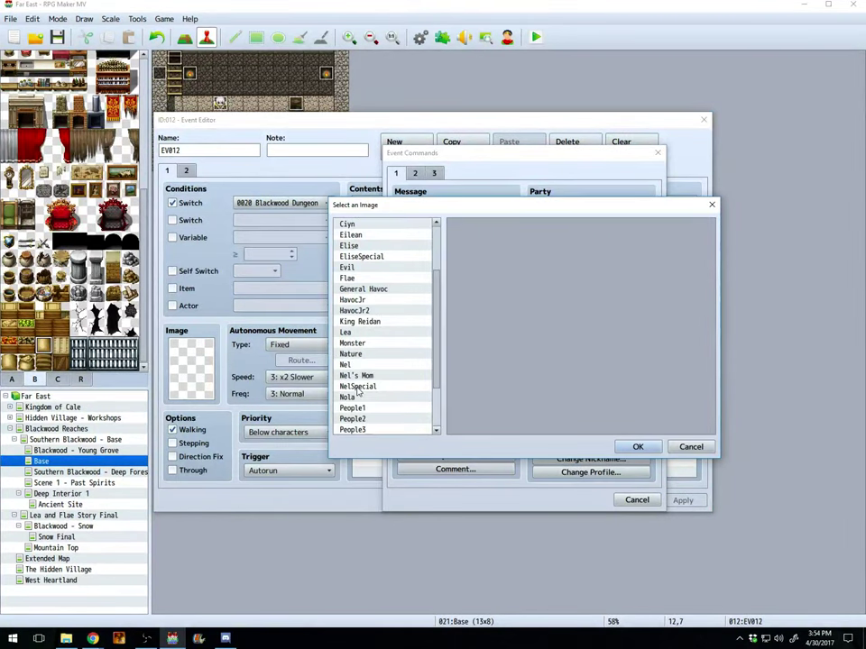
{"action": "left_click", "coordinate": [347, 365]}
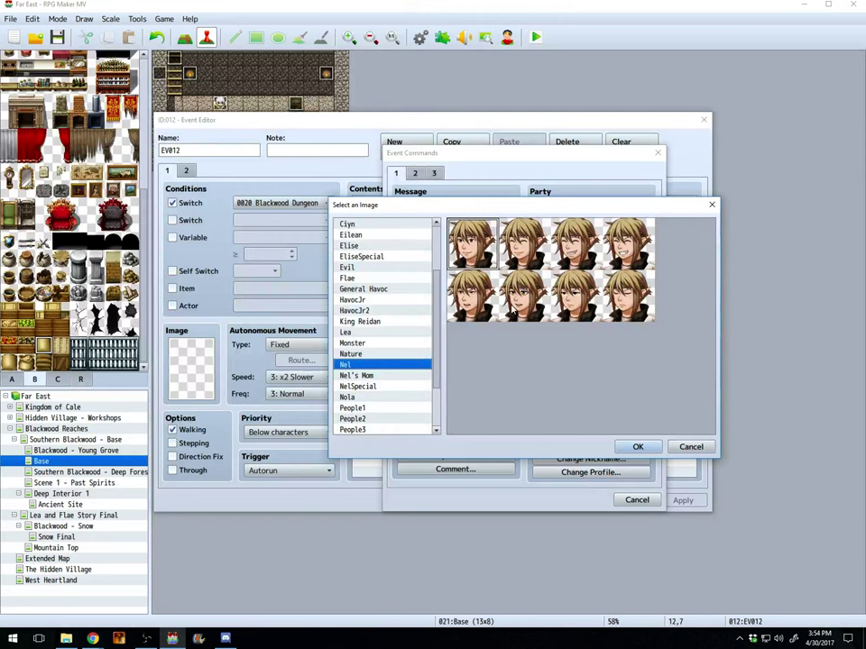
{"action": "left_click", "coordinate": [626, 298]}
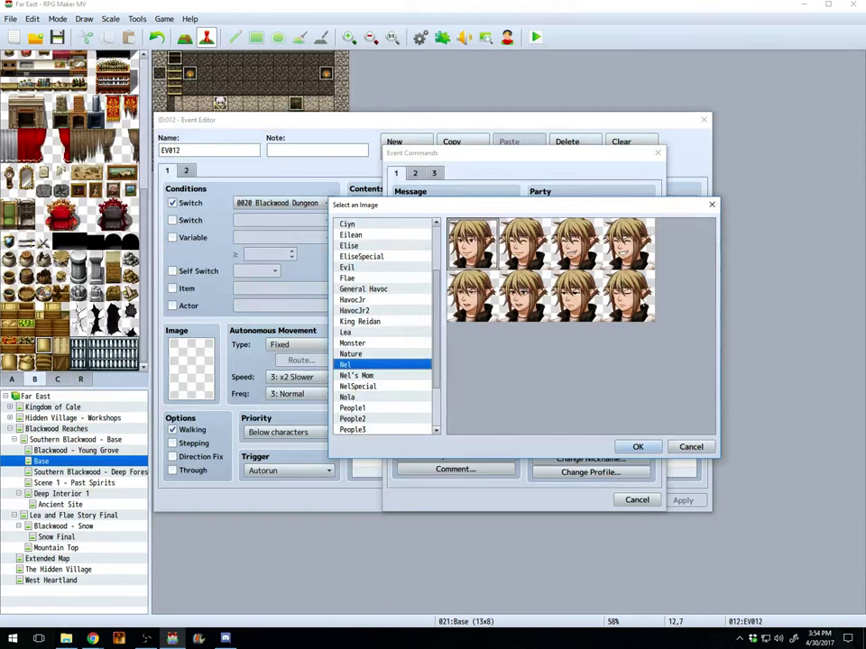
{"action": "left_click", "coordinate": [638, 446]}
Step: Write the message text beginning "Nel: ...That must have been horrifying to go", with "go" on the second line
{"action": "type", "text": "Nel"}
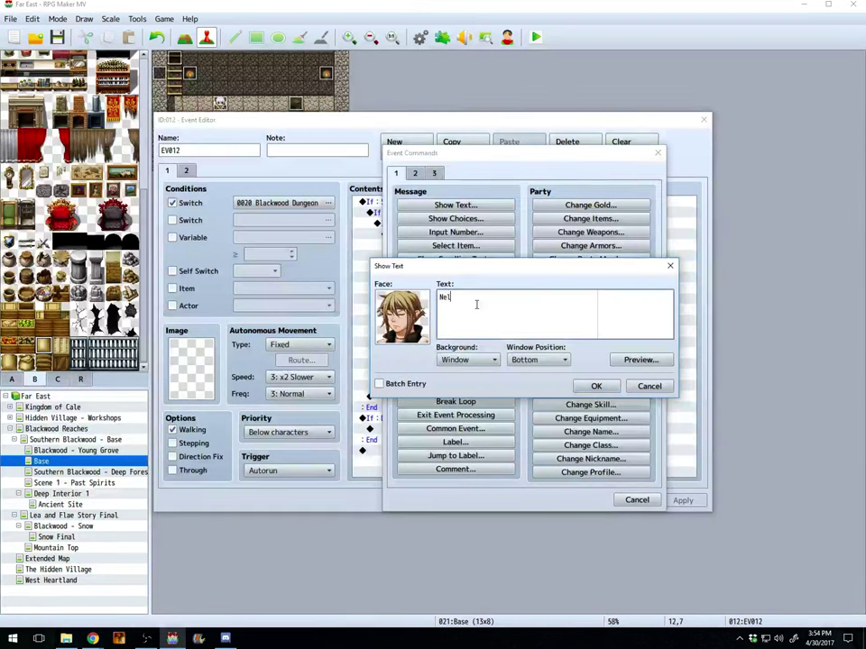
{"action": "type", "text": ": ...Th"}
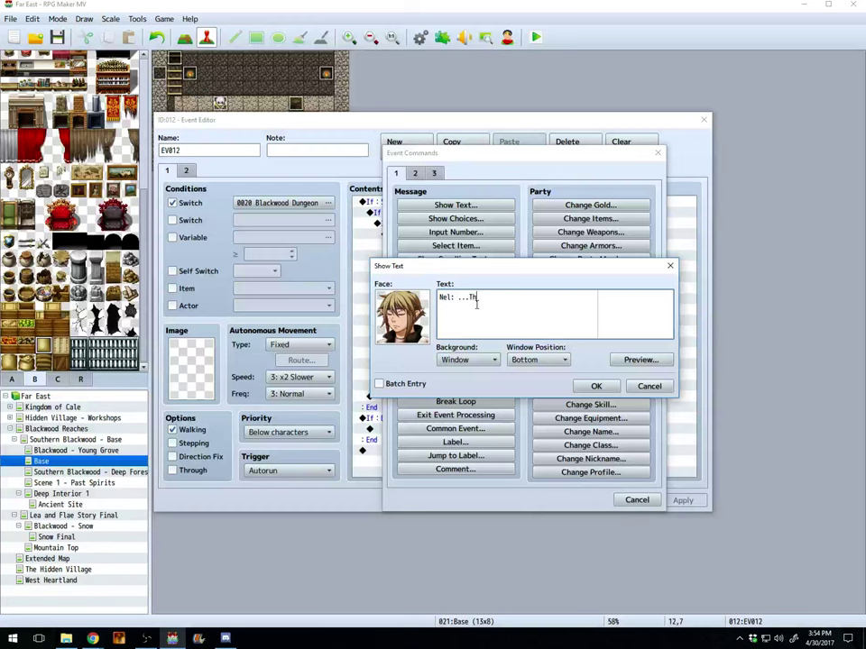
{"action": "type", "text": "at must have been horrifyingto"}
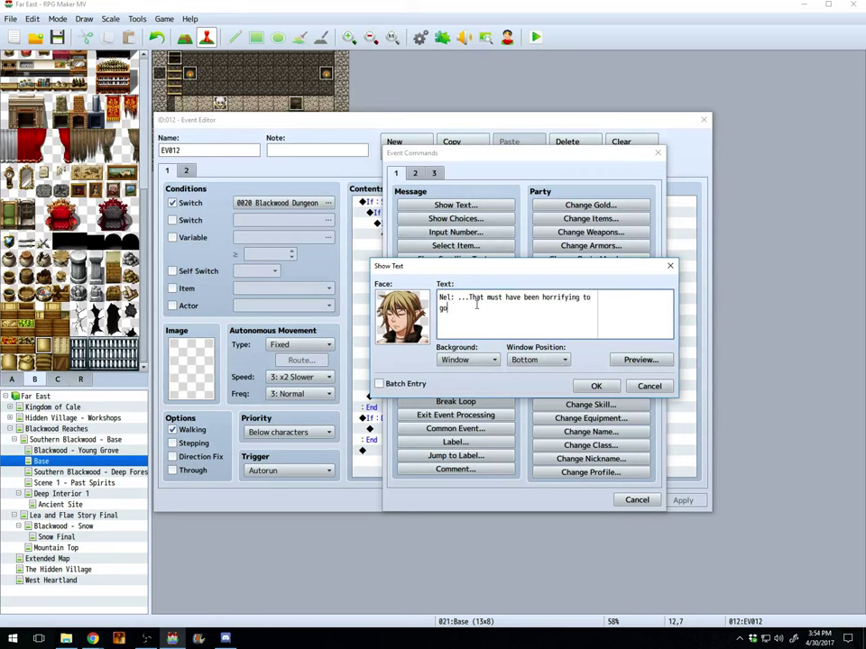